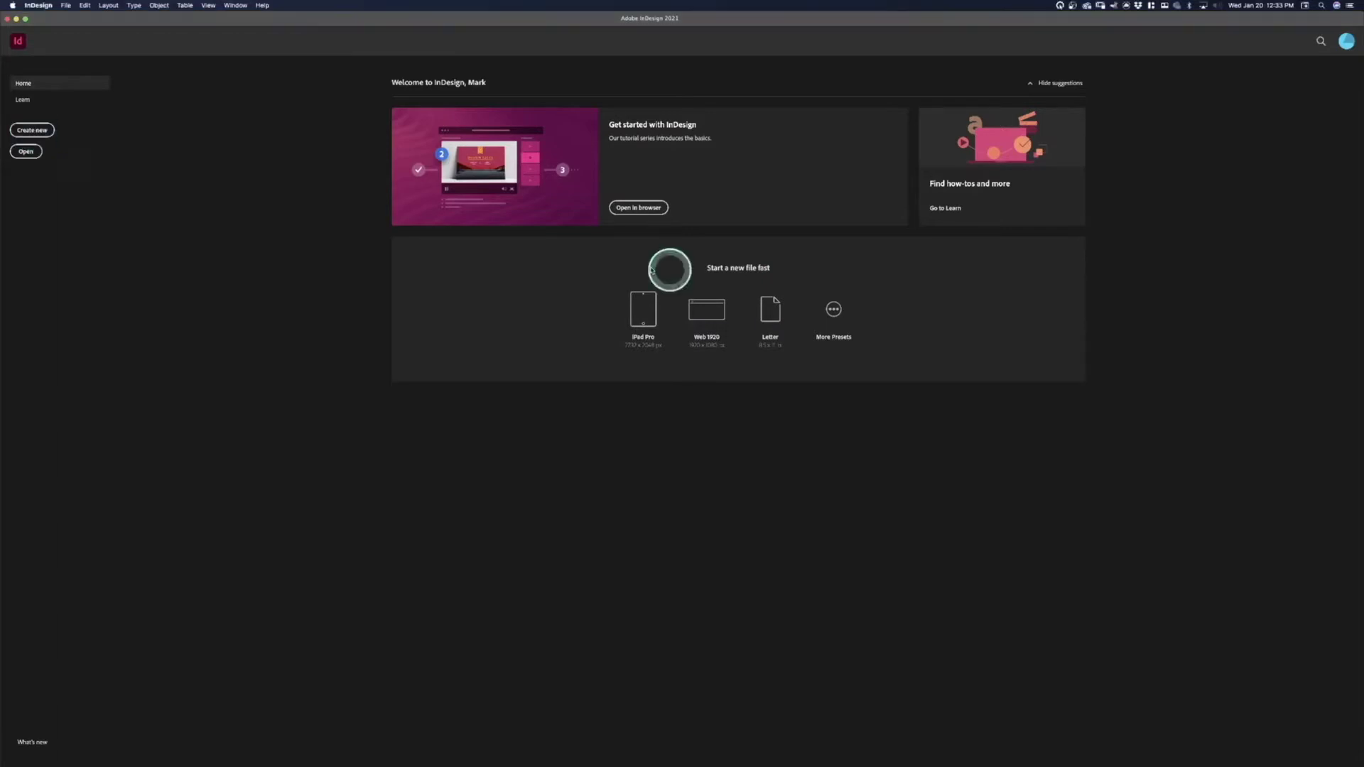
Step: Create a one-page landscape document with units in inches, 11 in wide and 8.5 in high
key(super+n)
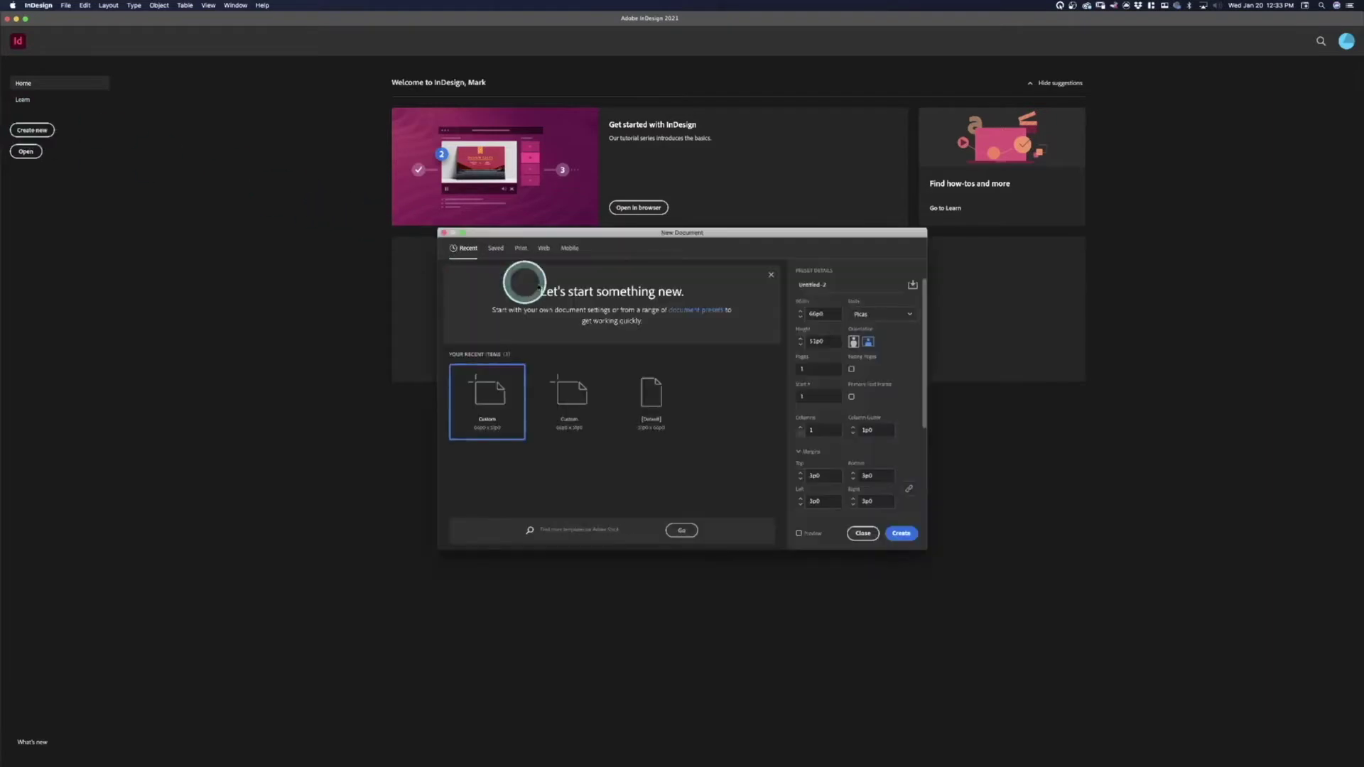
drag(658, 234, 707, 193)
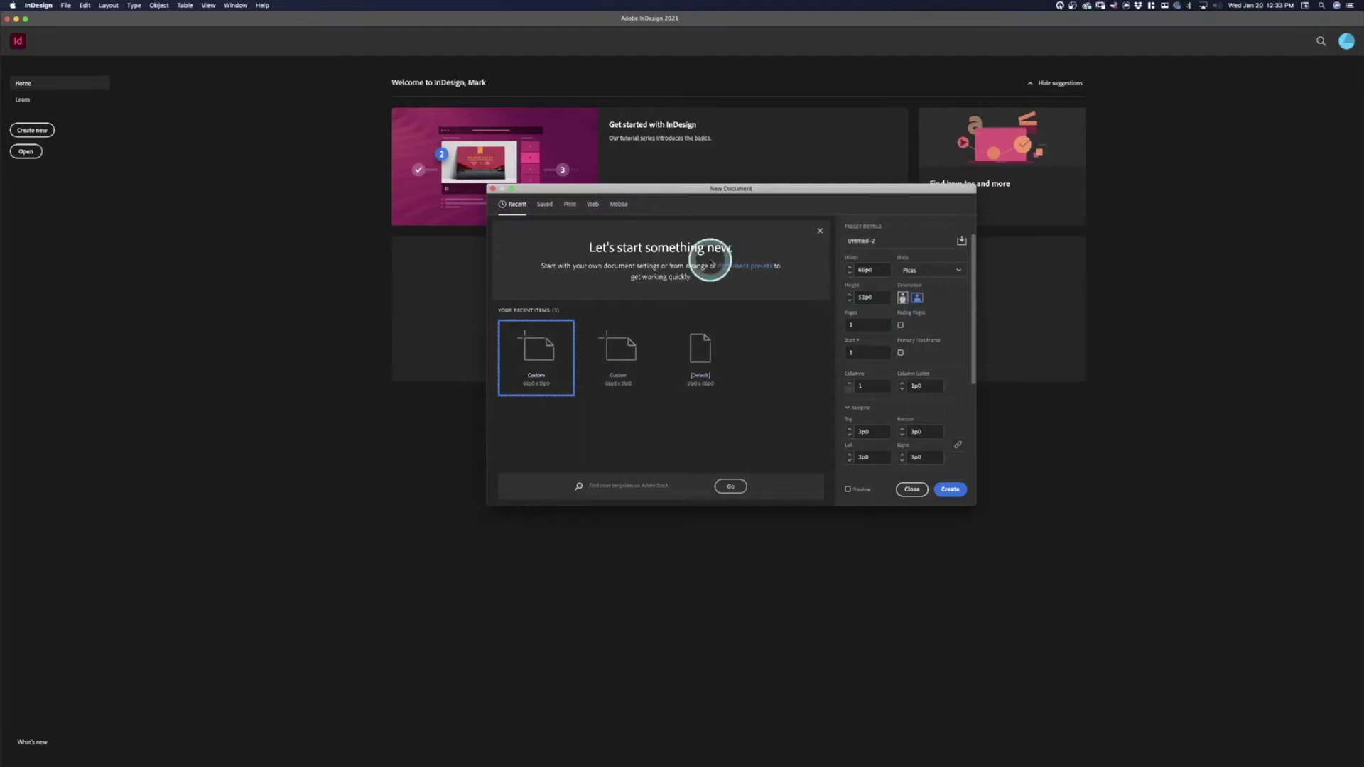
drag(576, 187, 577, 193)
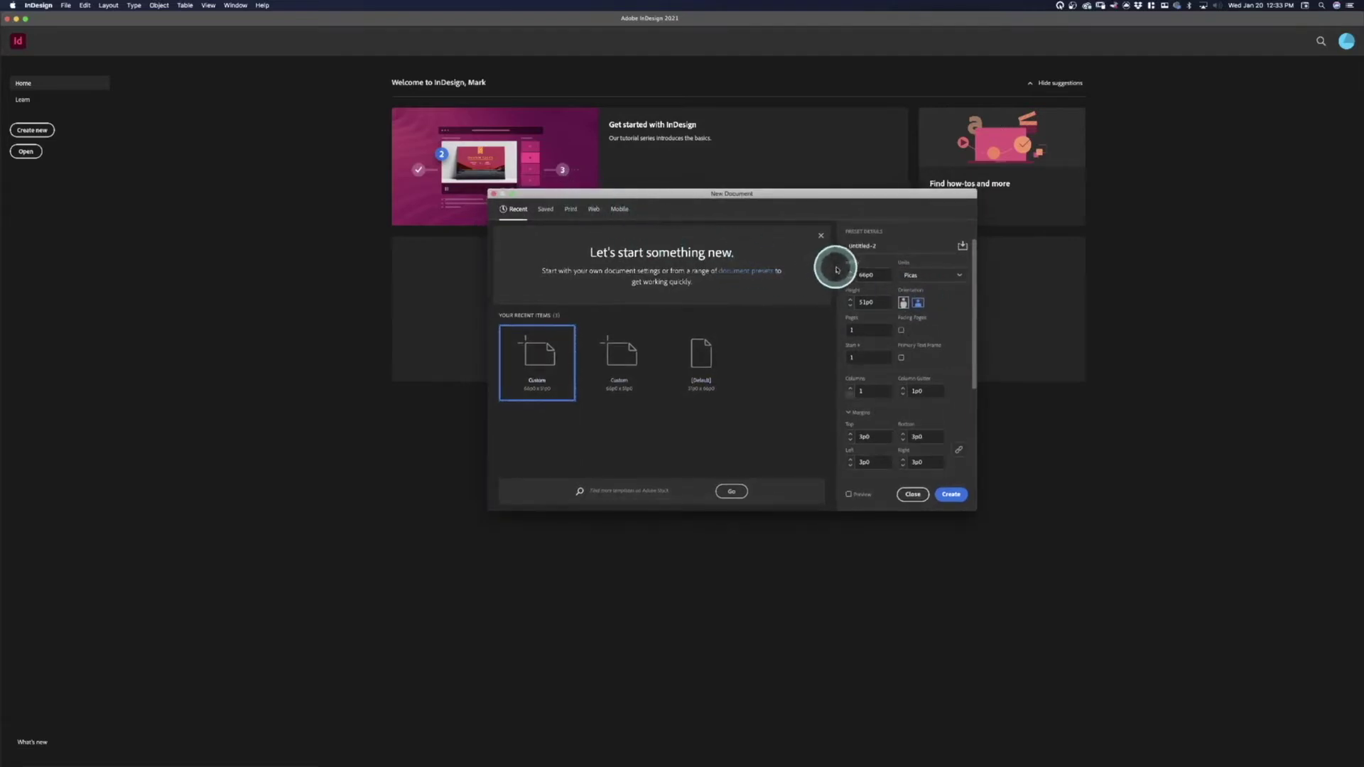
drag(837, 200, 804, 195)
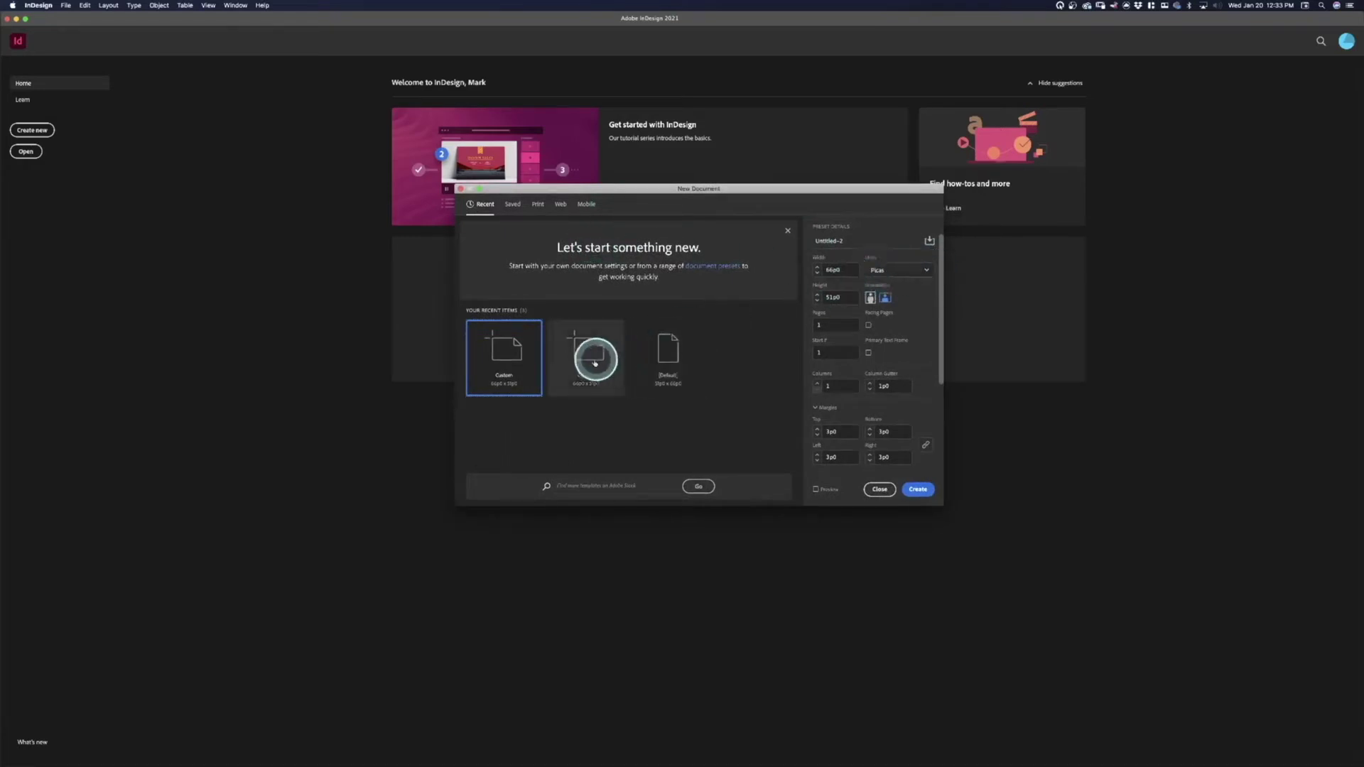
click(928, 270)
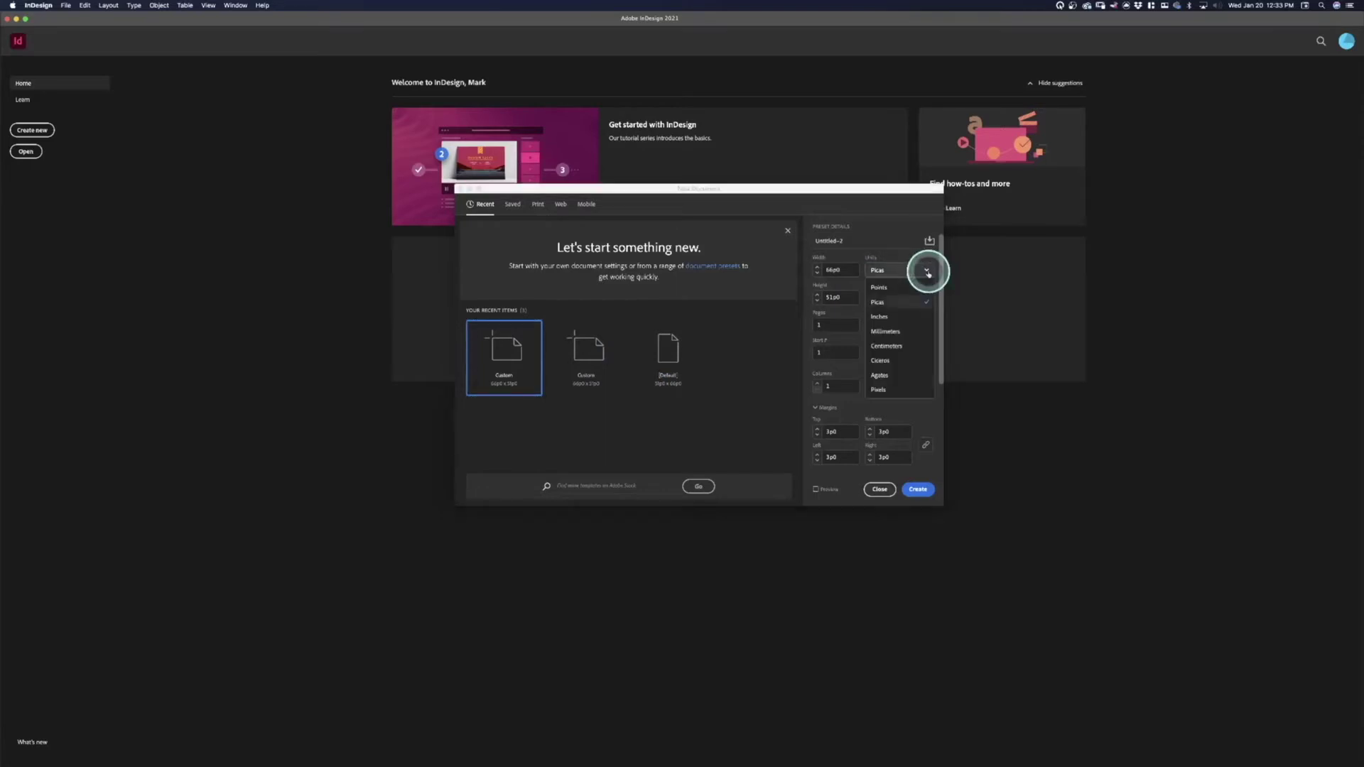
click(881, 320)
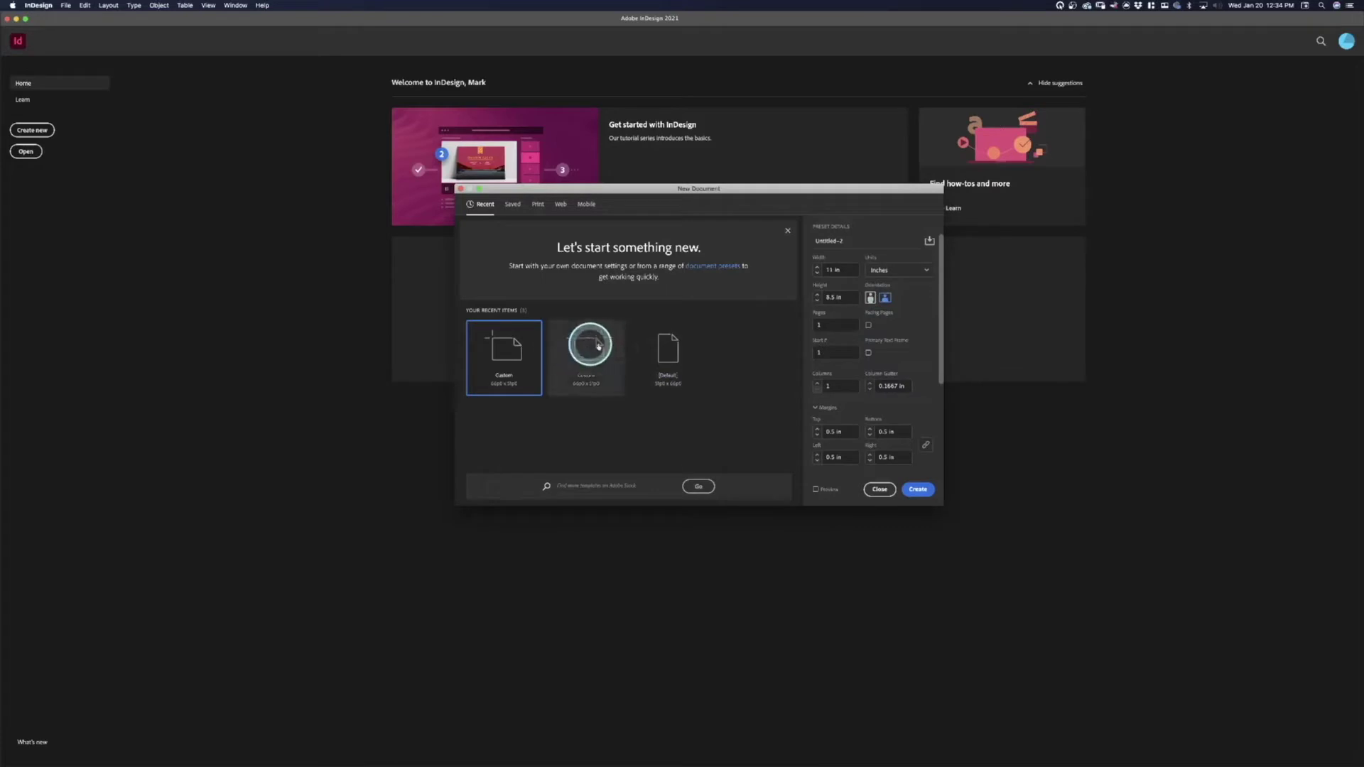
click(915, 272)
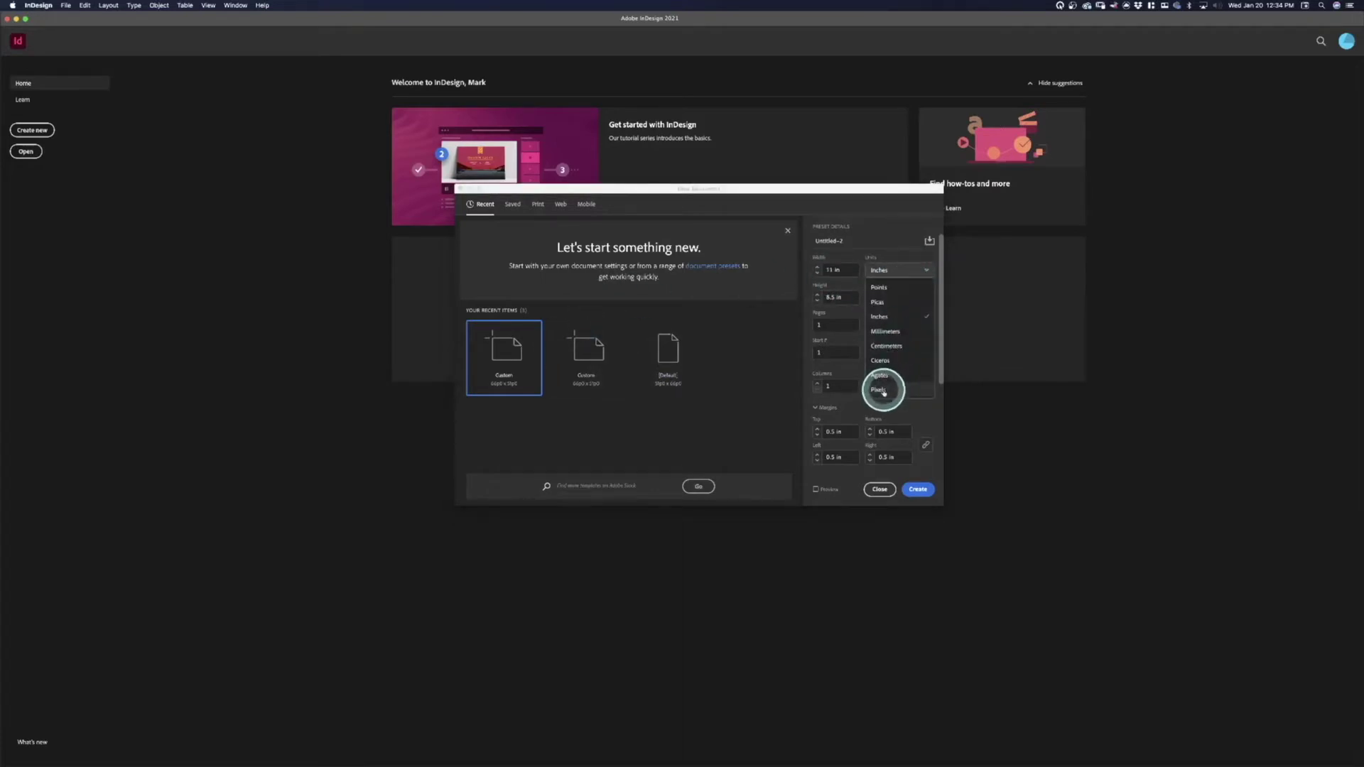
click(884, 316)
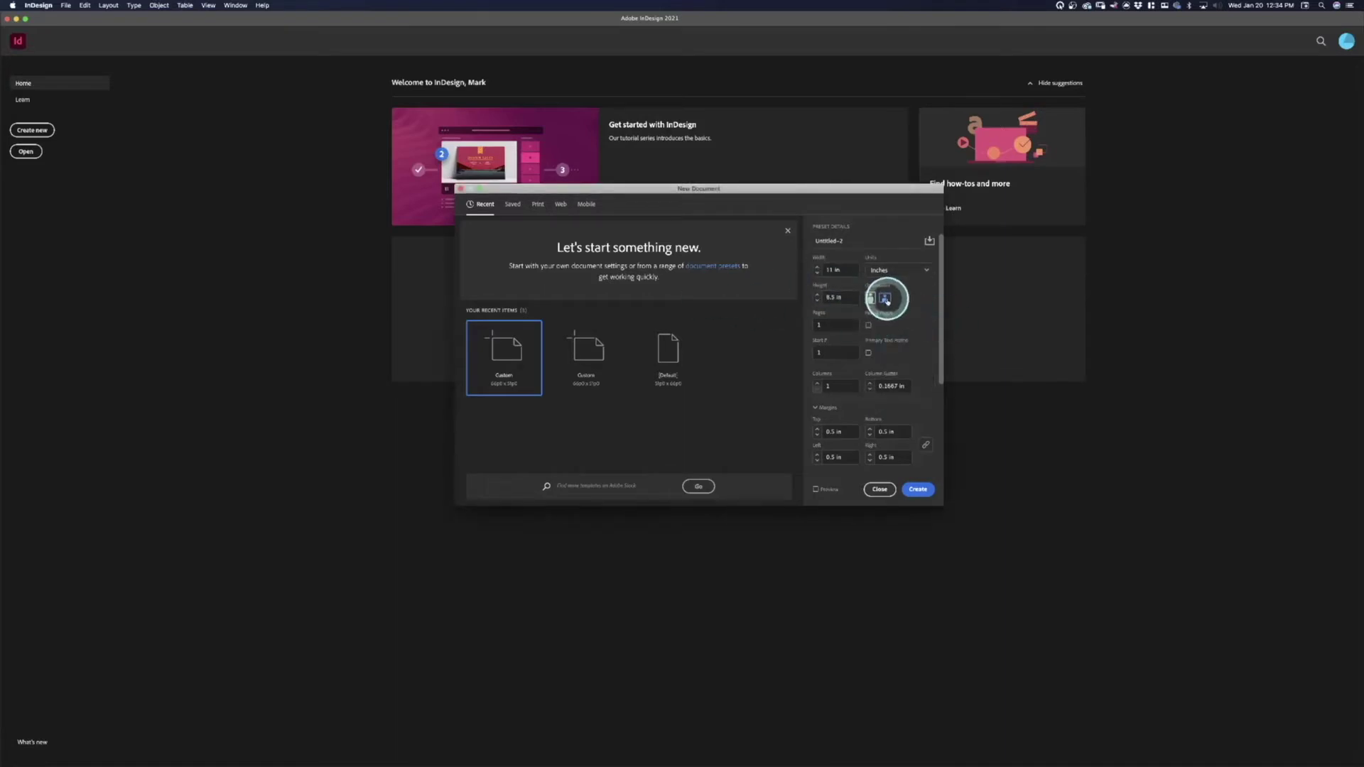
click(919, 490)
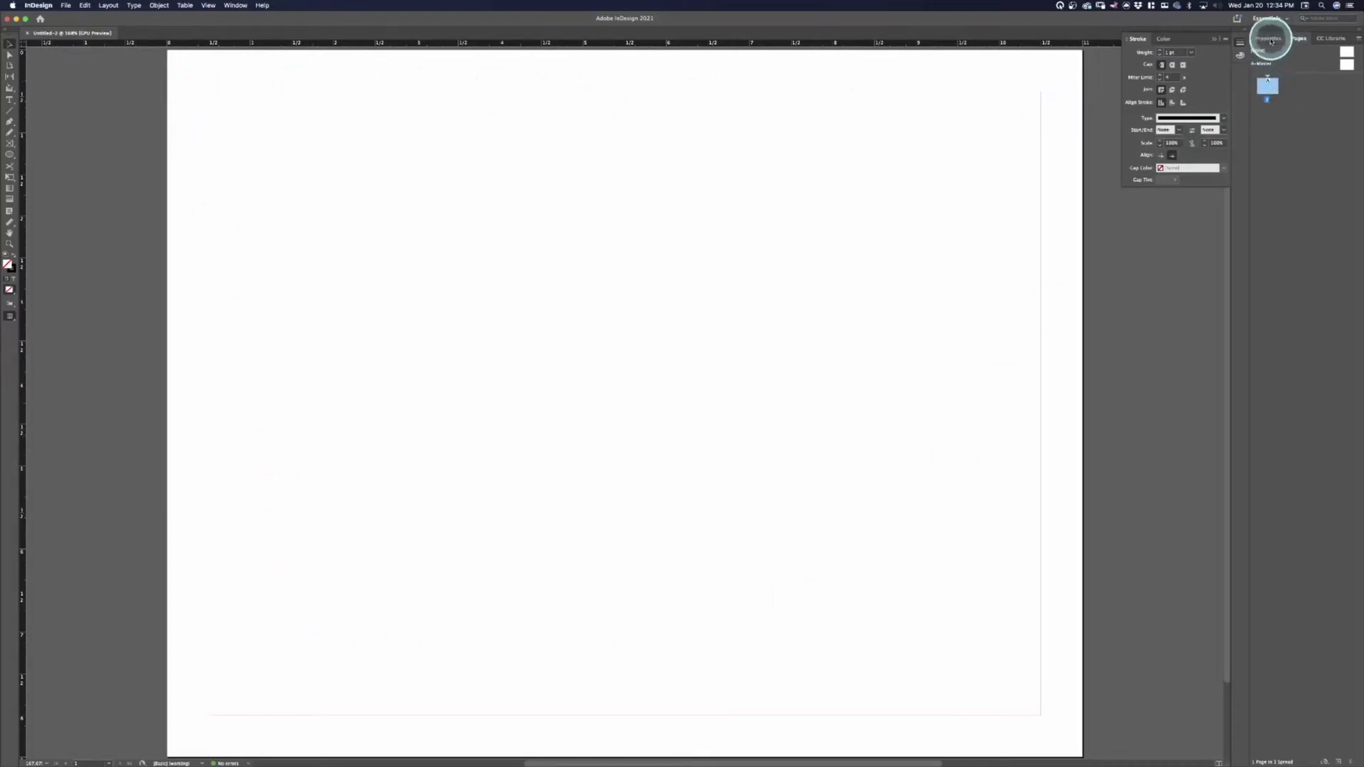
Step: Examine the document properties and the page thumbnails, showing each of the two panels in turn
click(1269, 38)
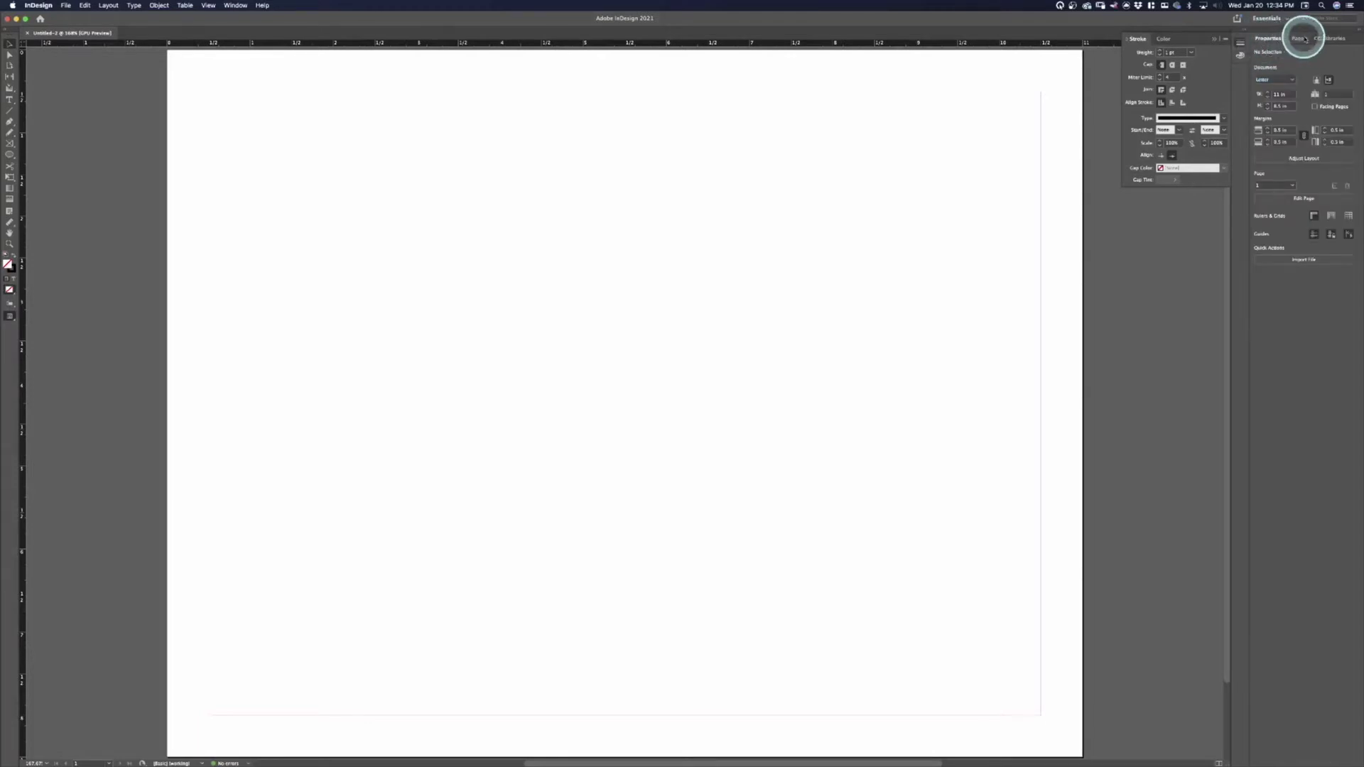
click(1298, 39)
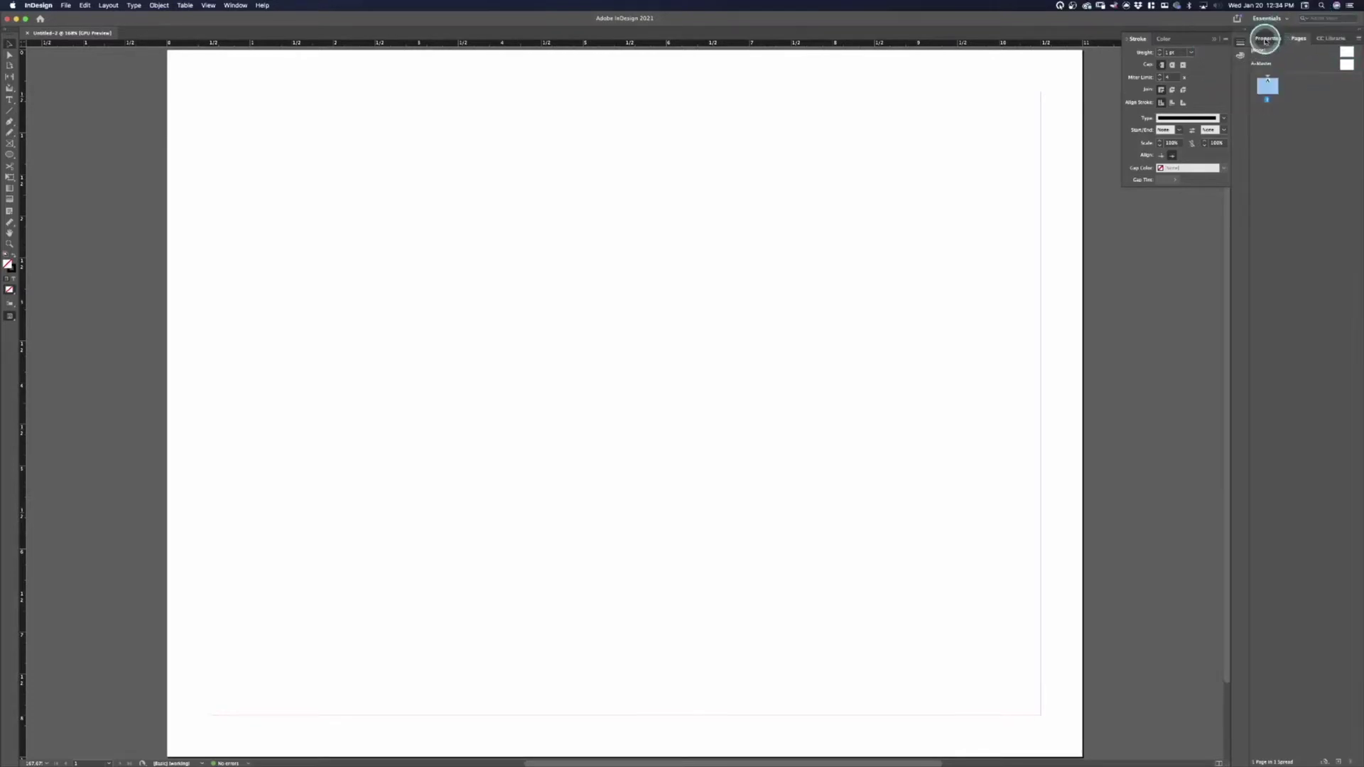
click(1265, 40)
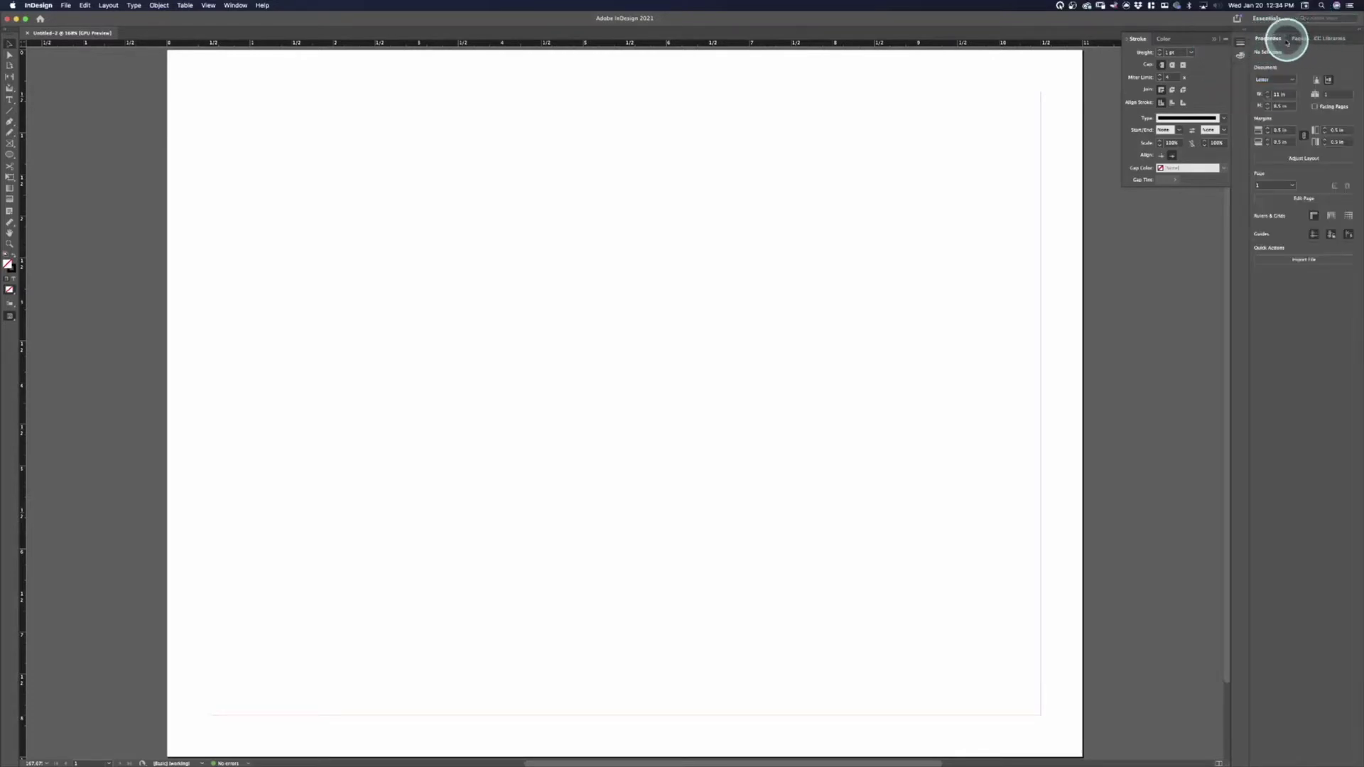
click(234, 6)
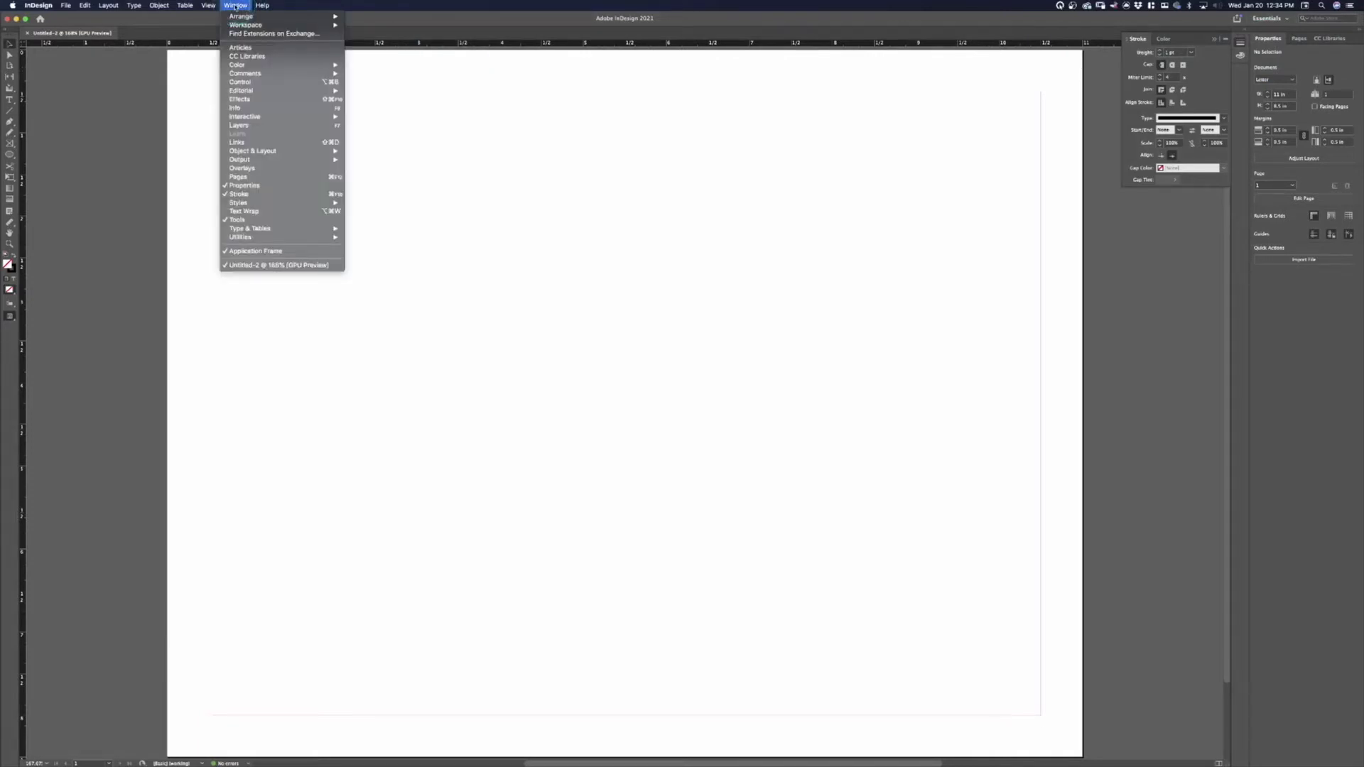
drag(235, 5, 244, 177)
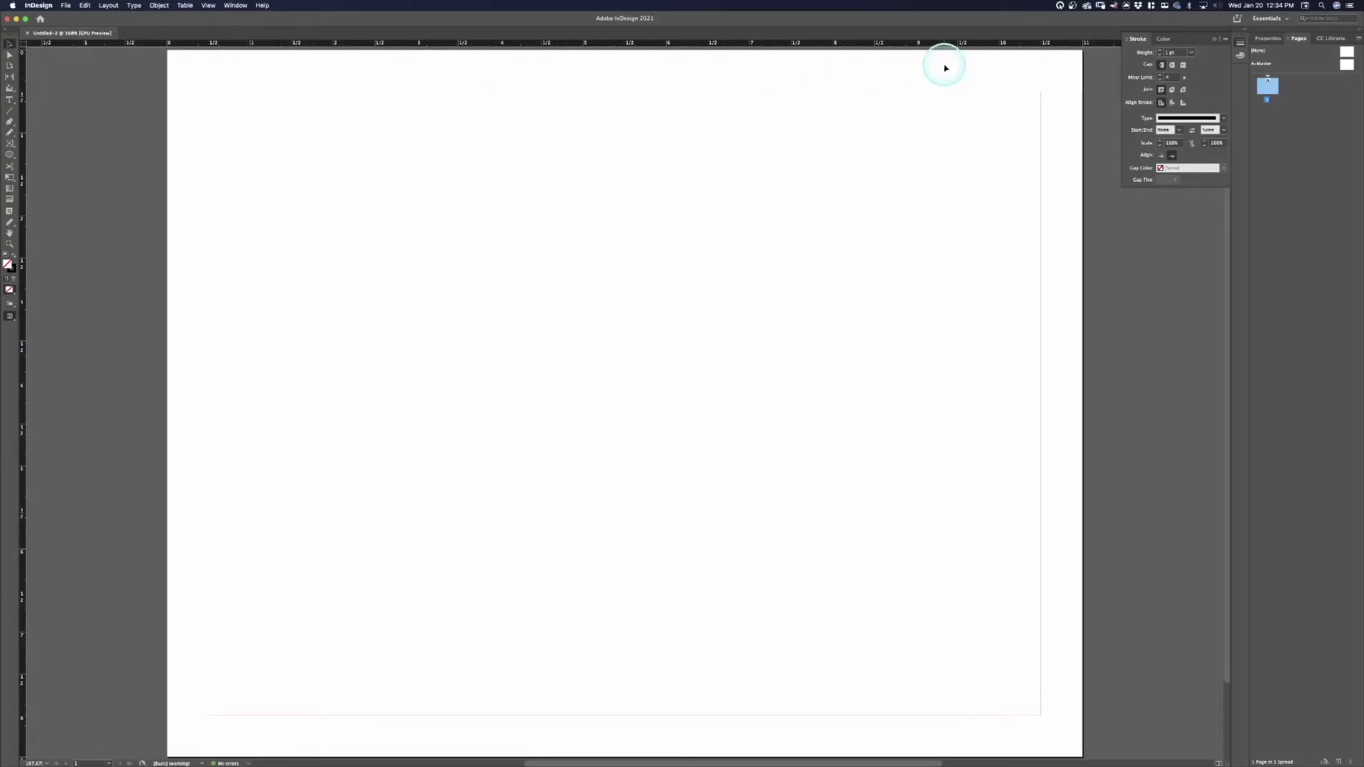
click(235, 6)
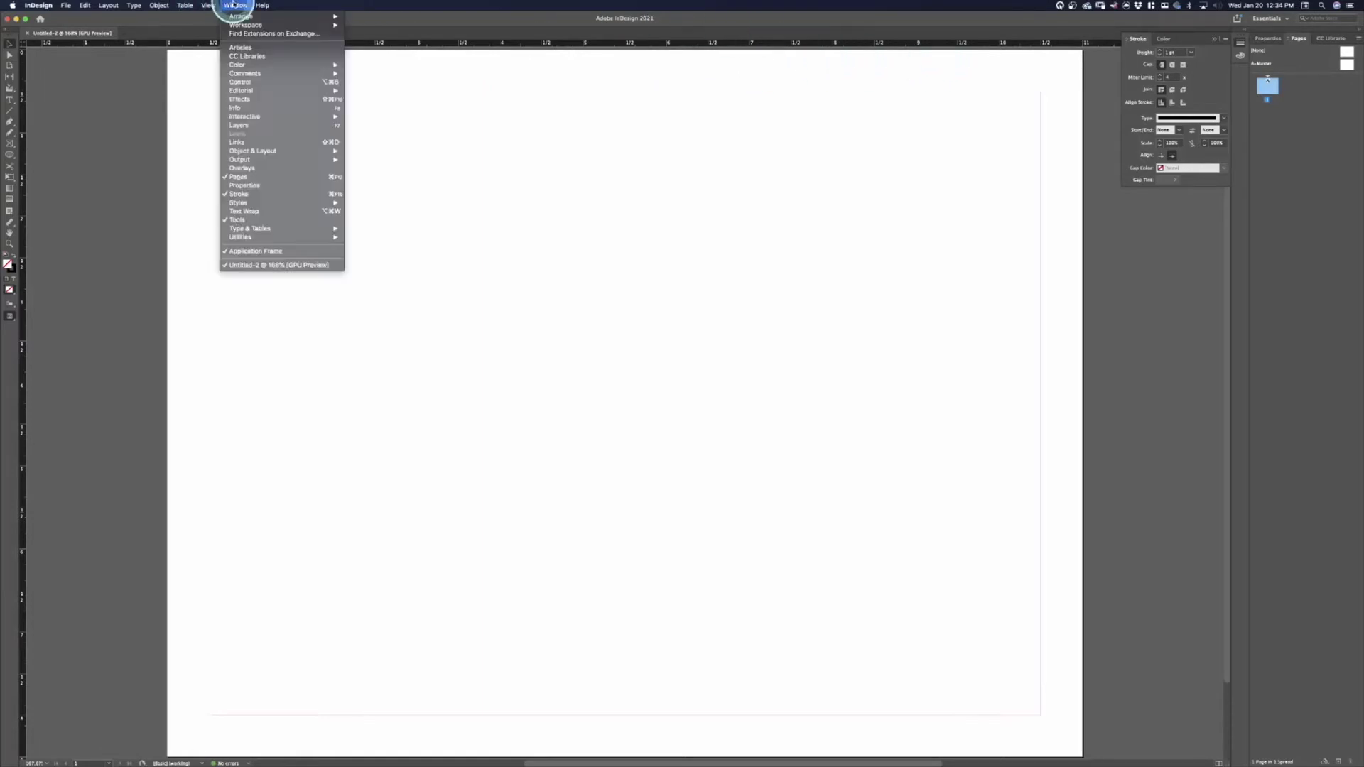
click(265, 184)
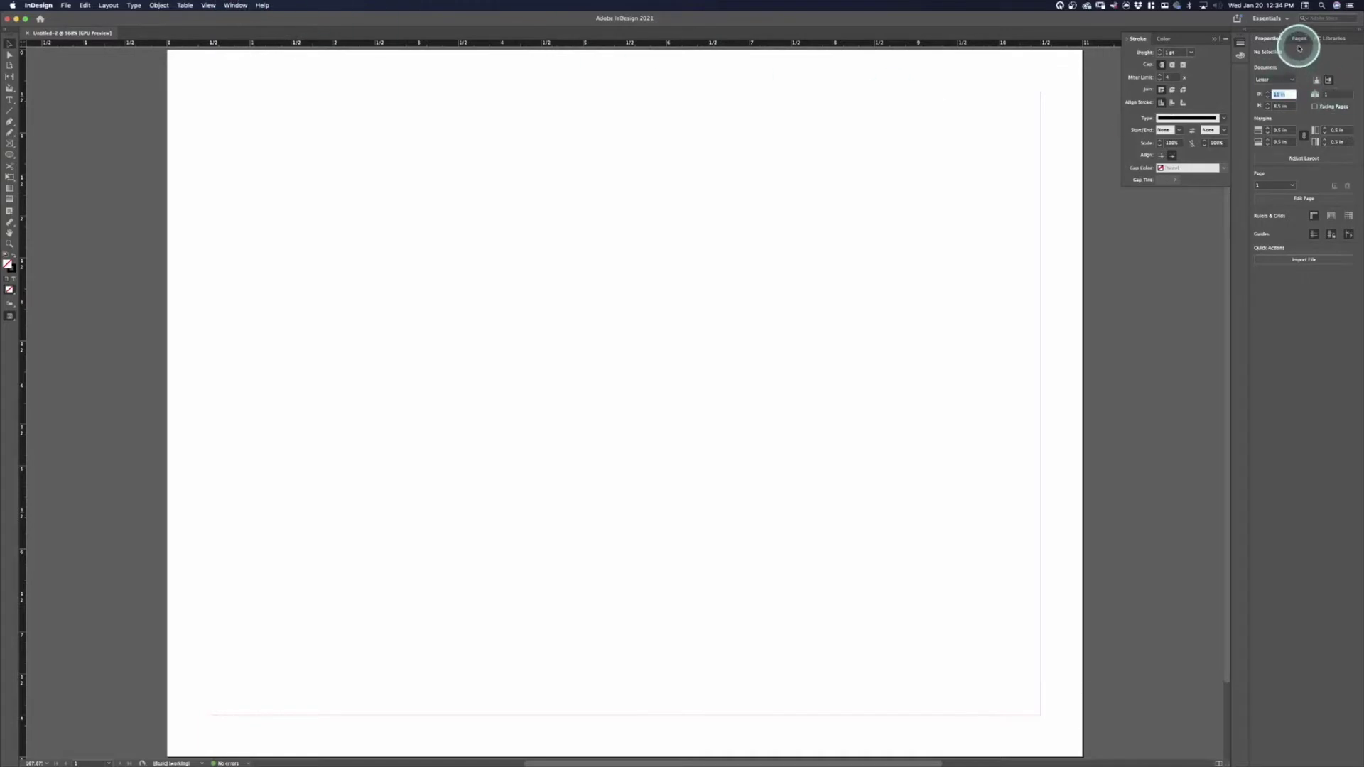
click(1327, 38)
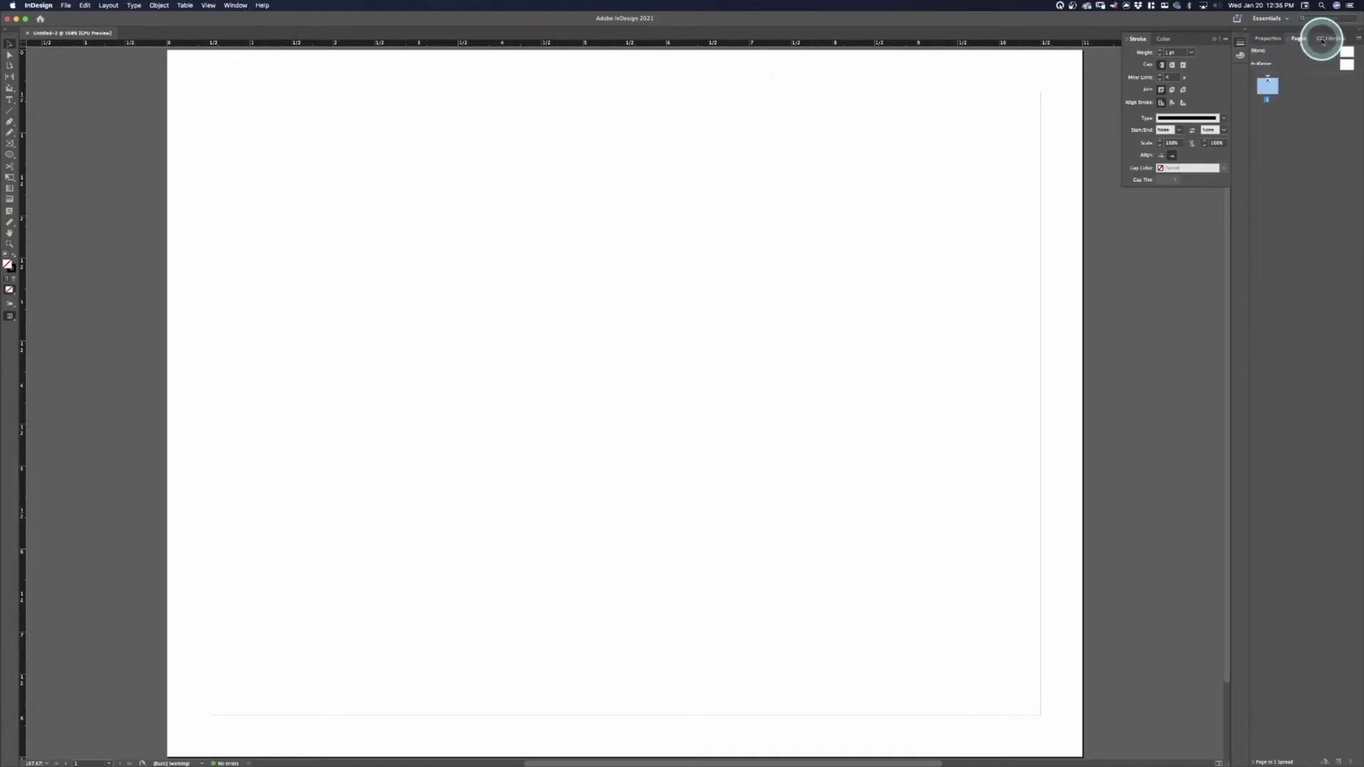
click(1269, 39)
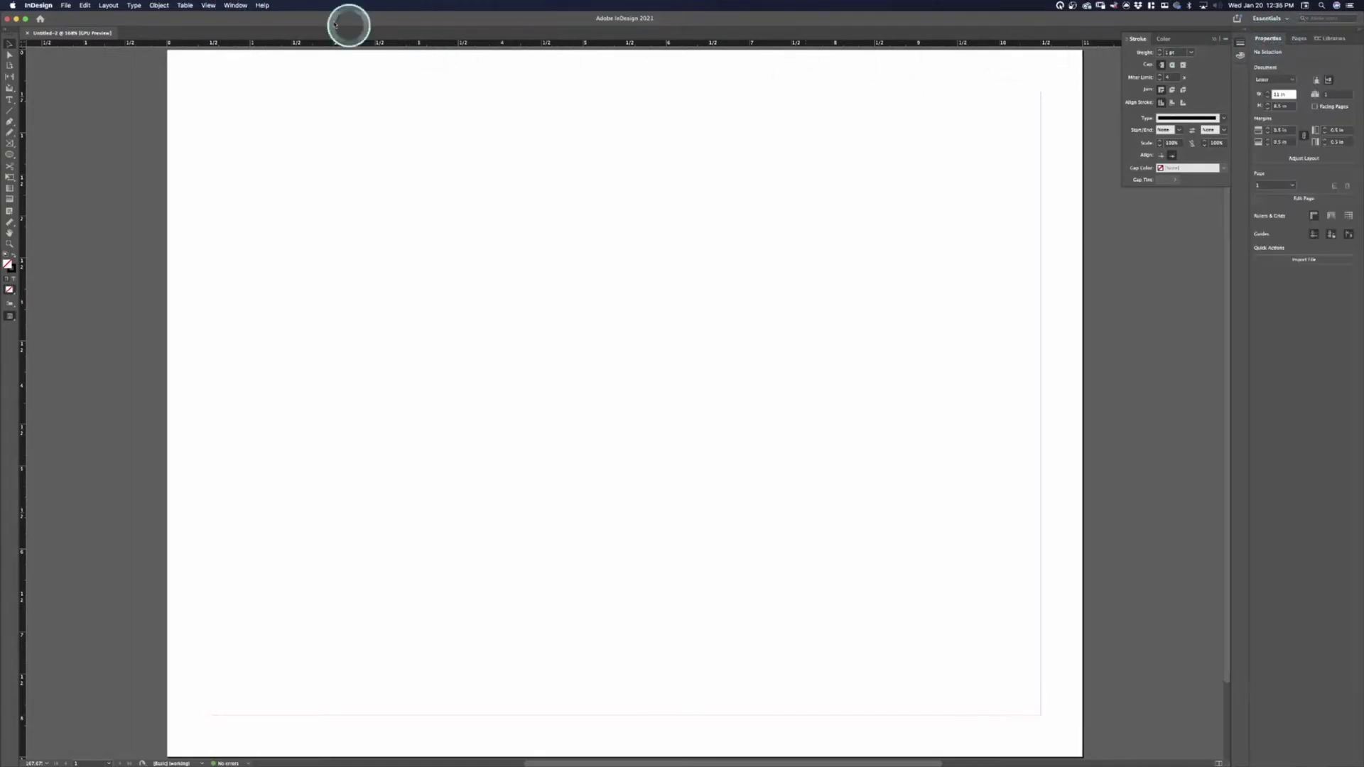
Step: Add the Layers panel to the workspace and collapse it
click(235, 5)
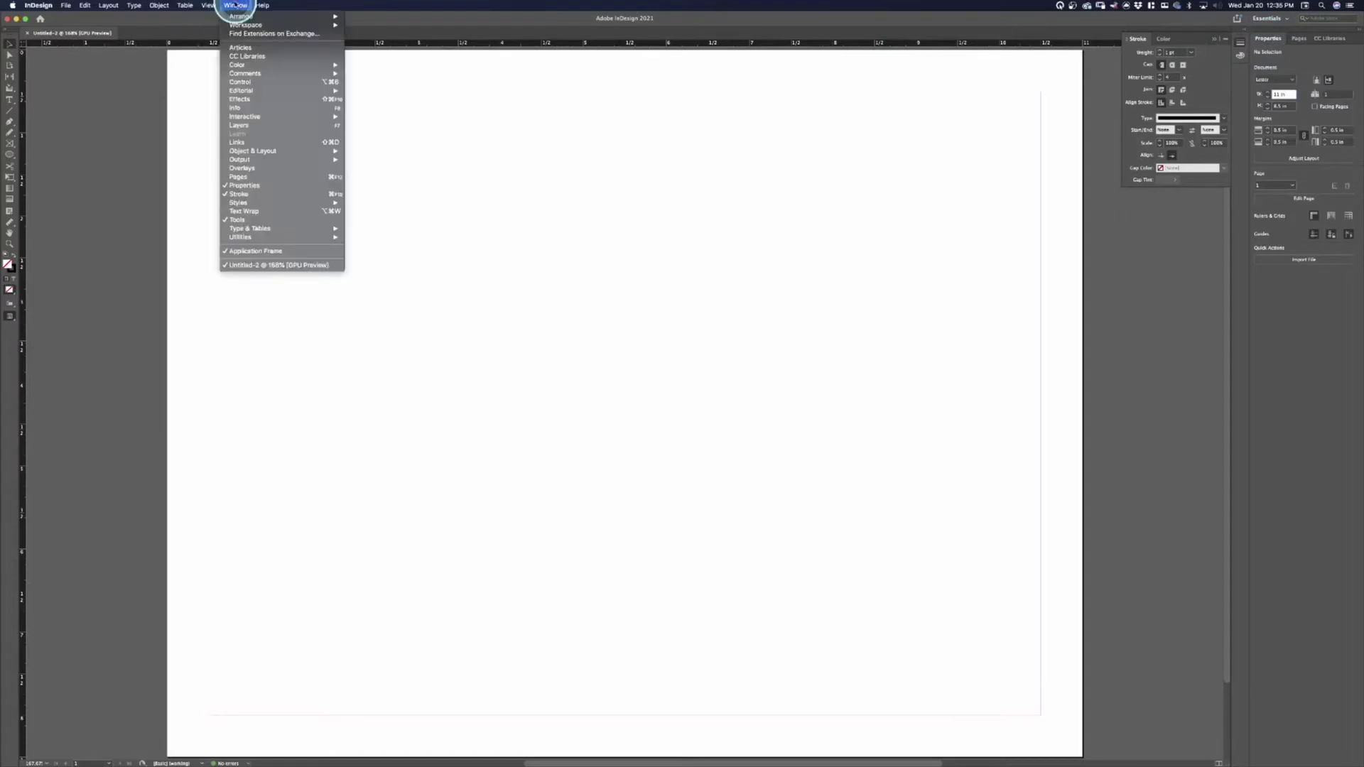
click(274, 125)
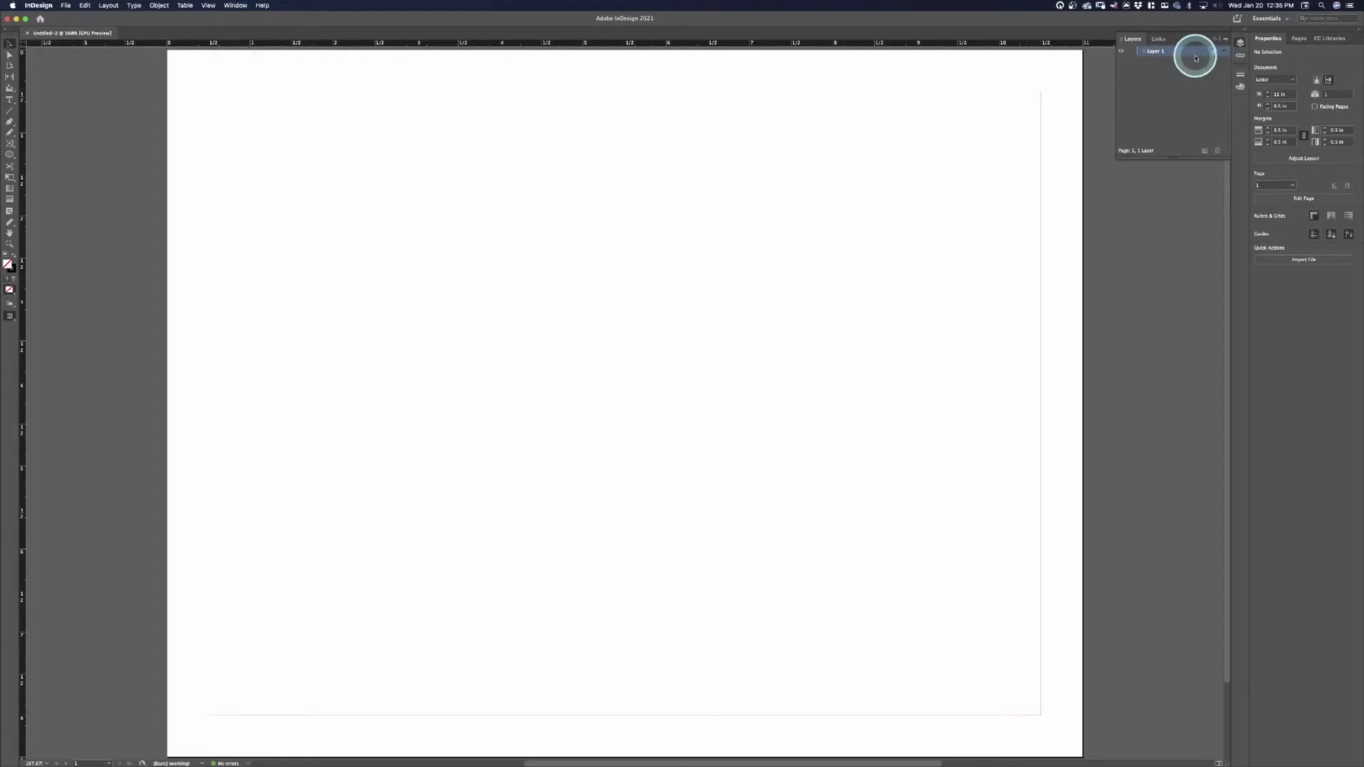
click(1240, 42)
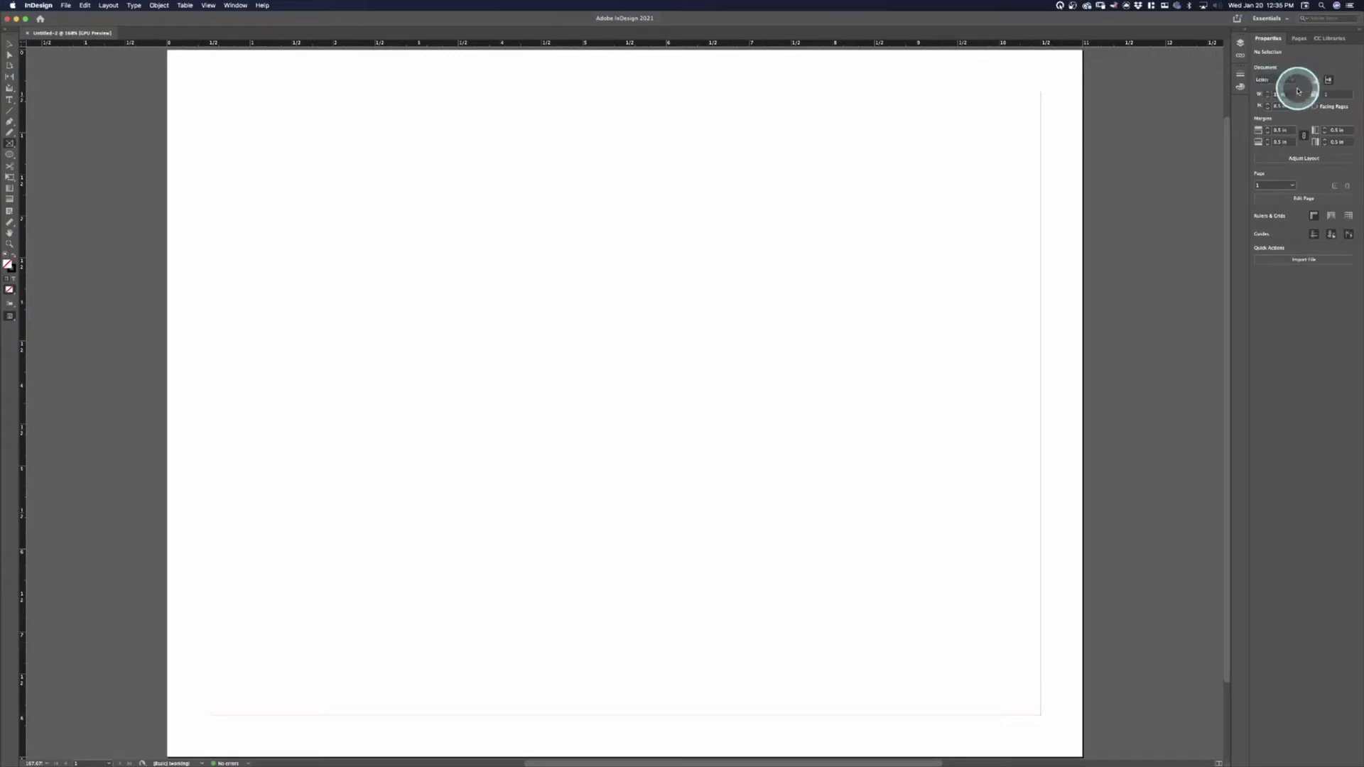
Step: Open the A-Master page for editing
click(1298, 38)
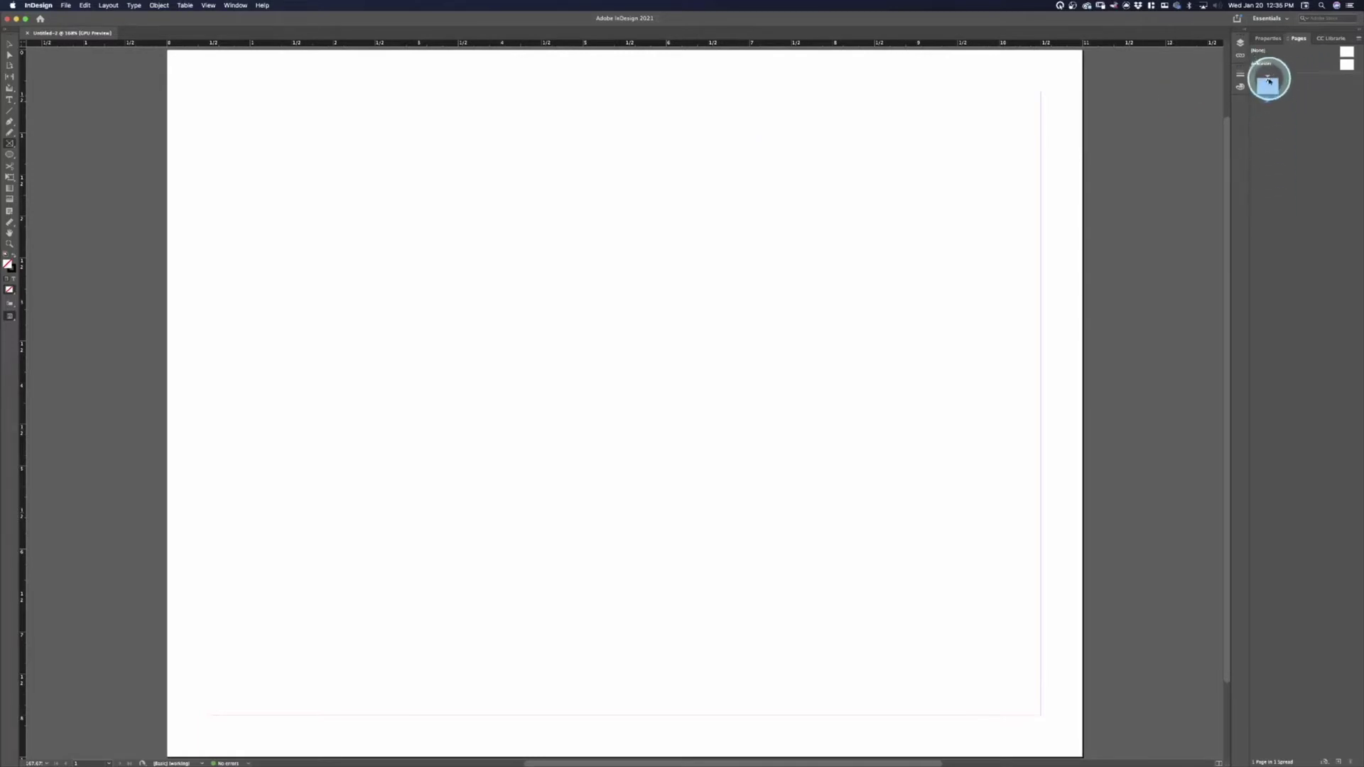
right_click(1270, 117)
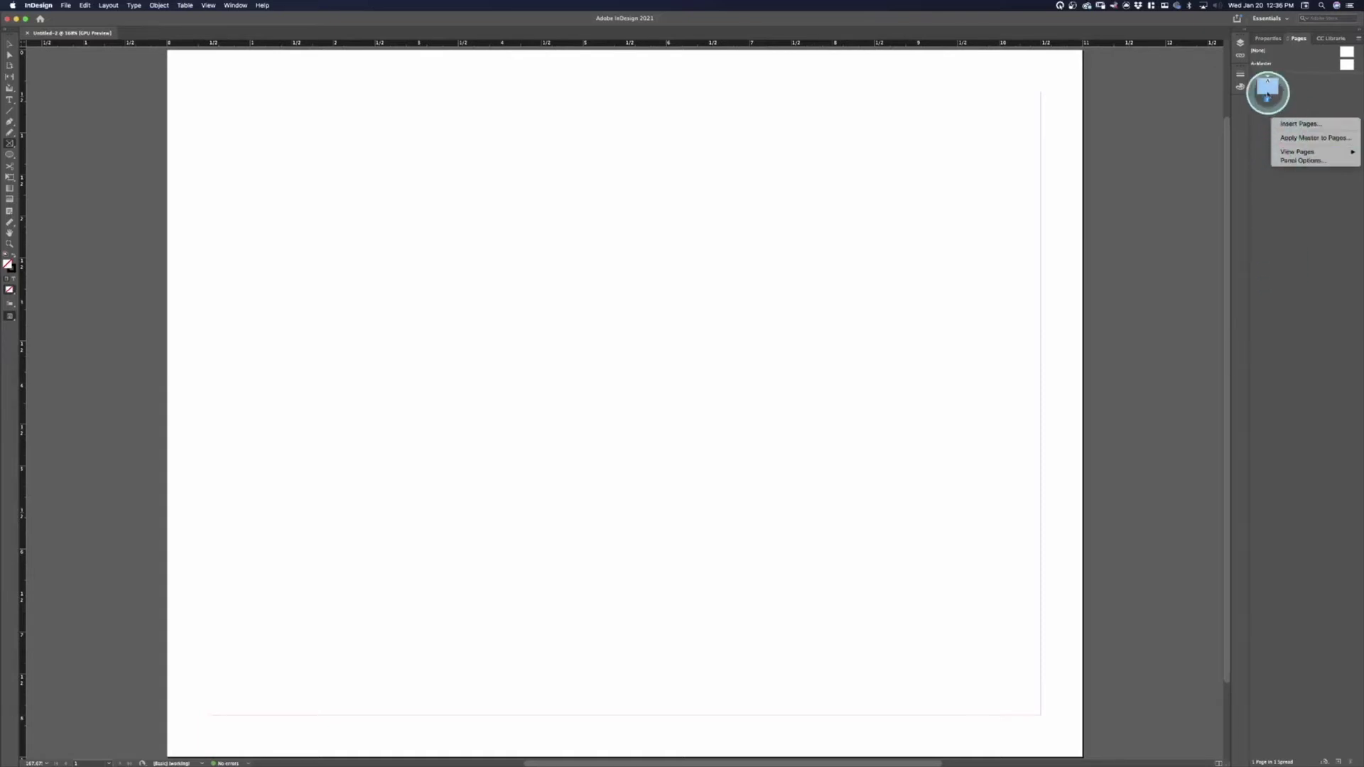
click(1350, 68)
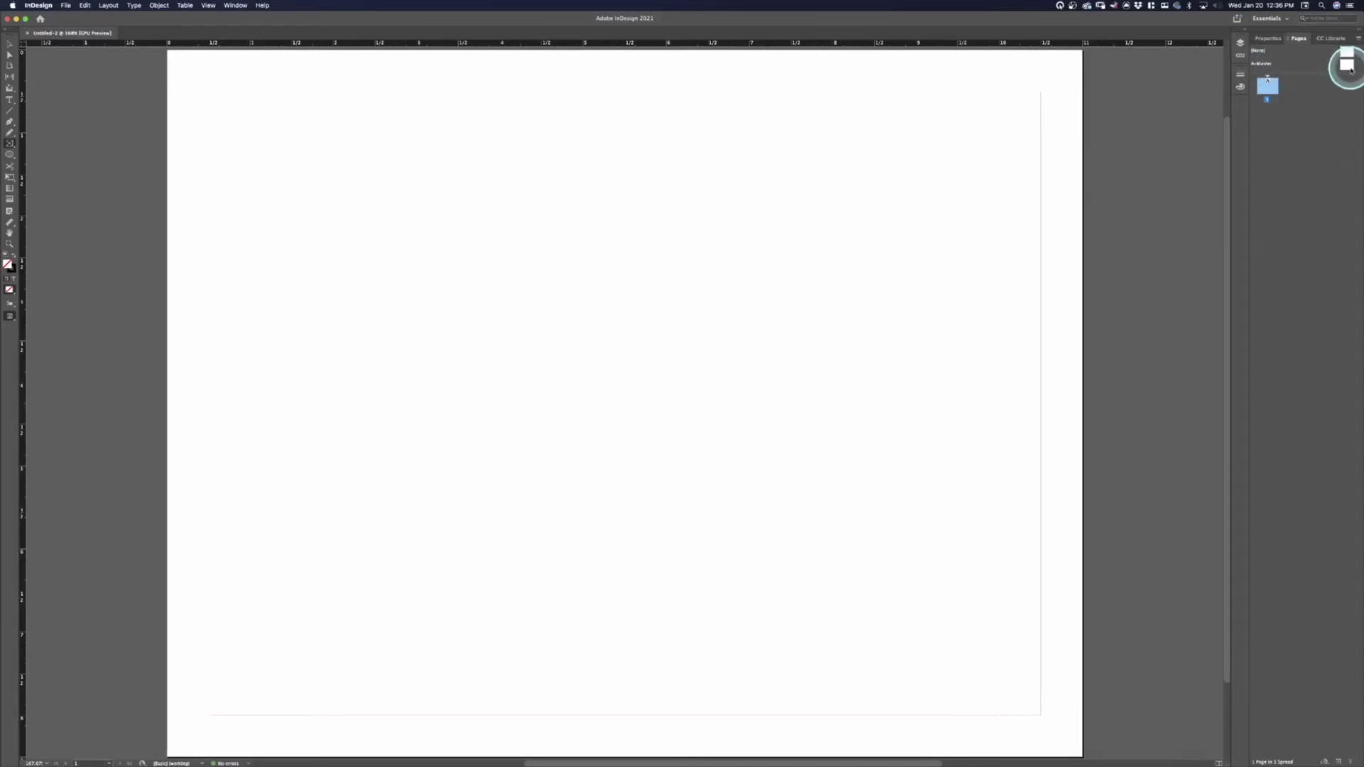
click(1349, 67)
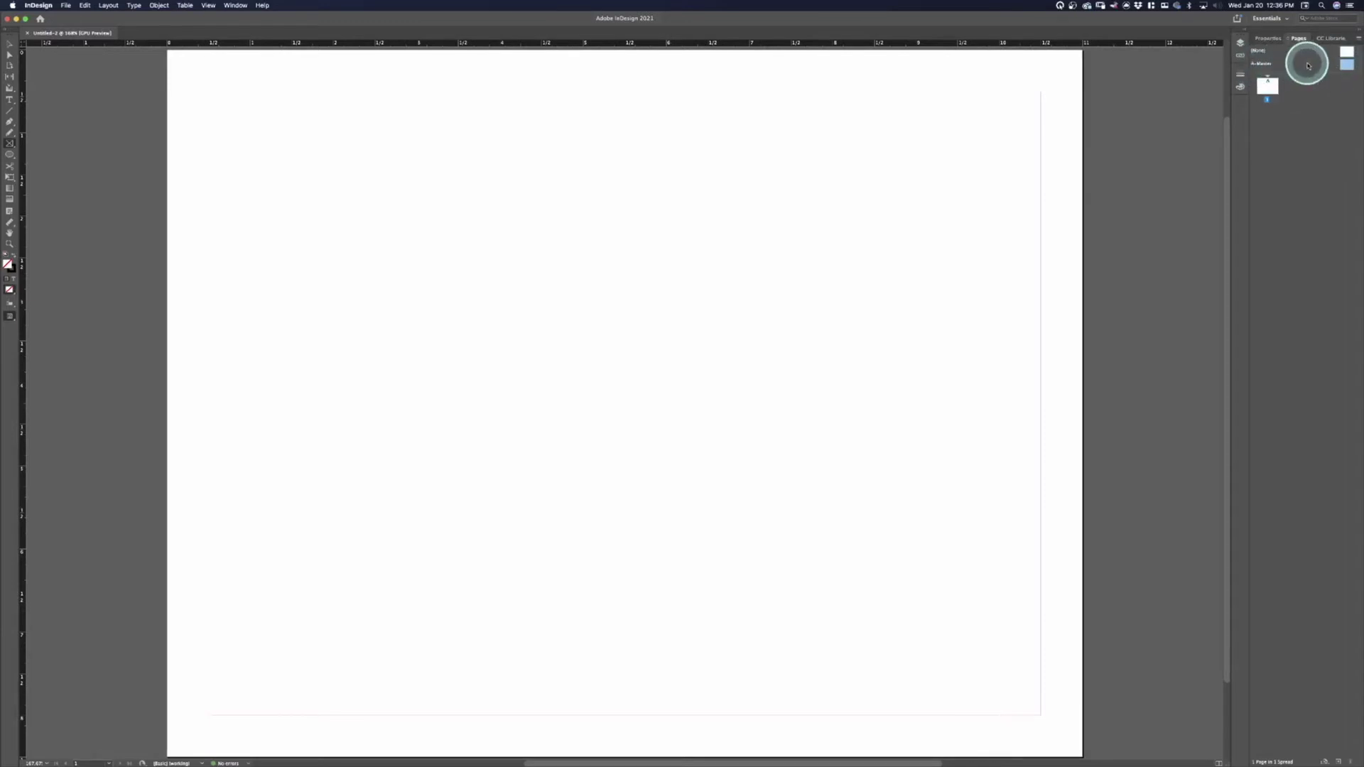
click(1266, 85)
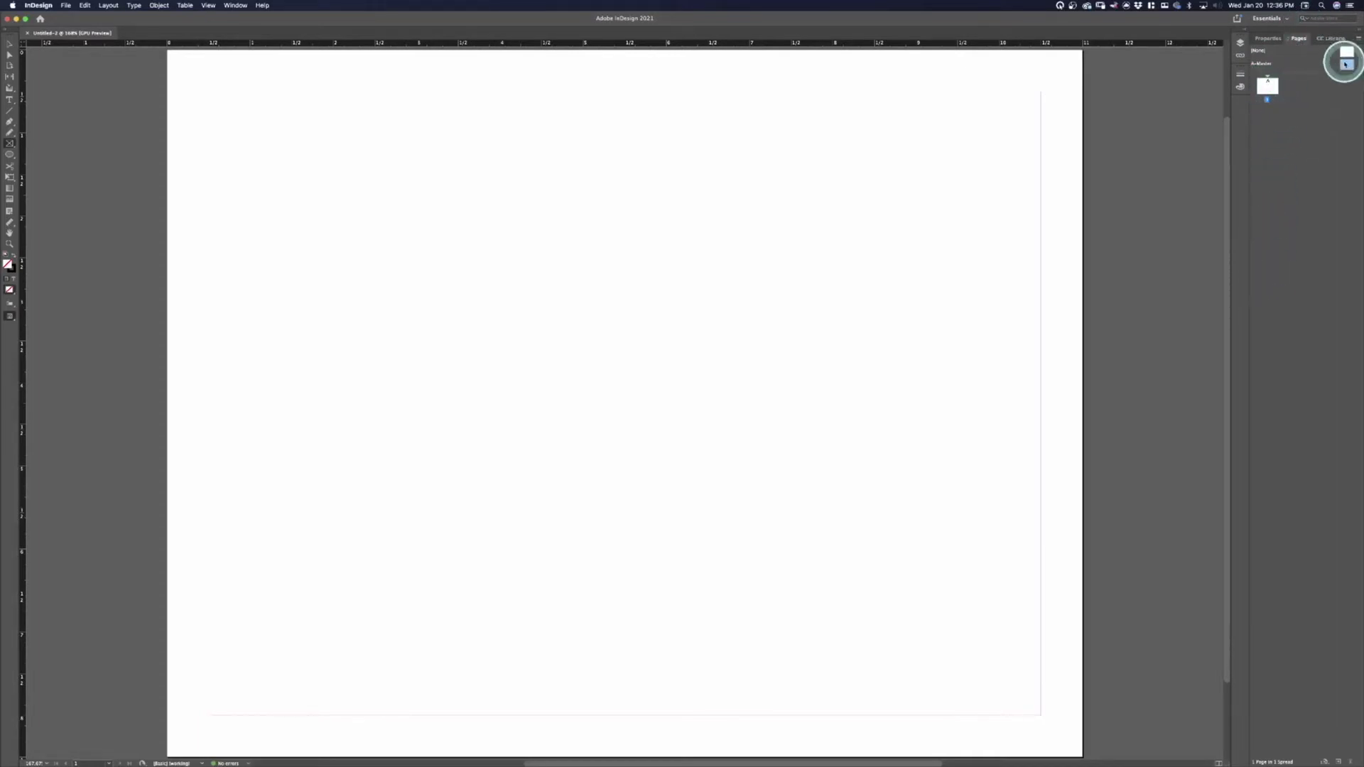
double_click(1268, 66)
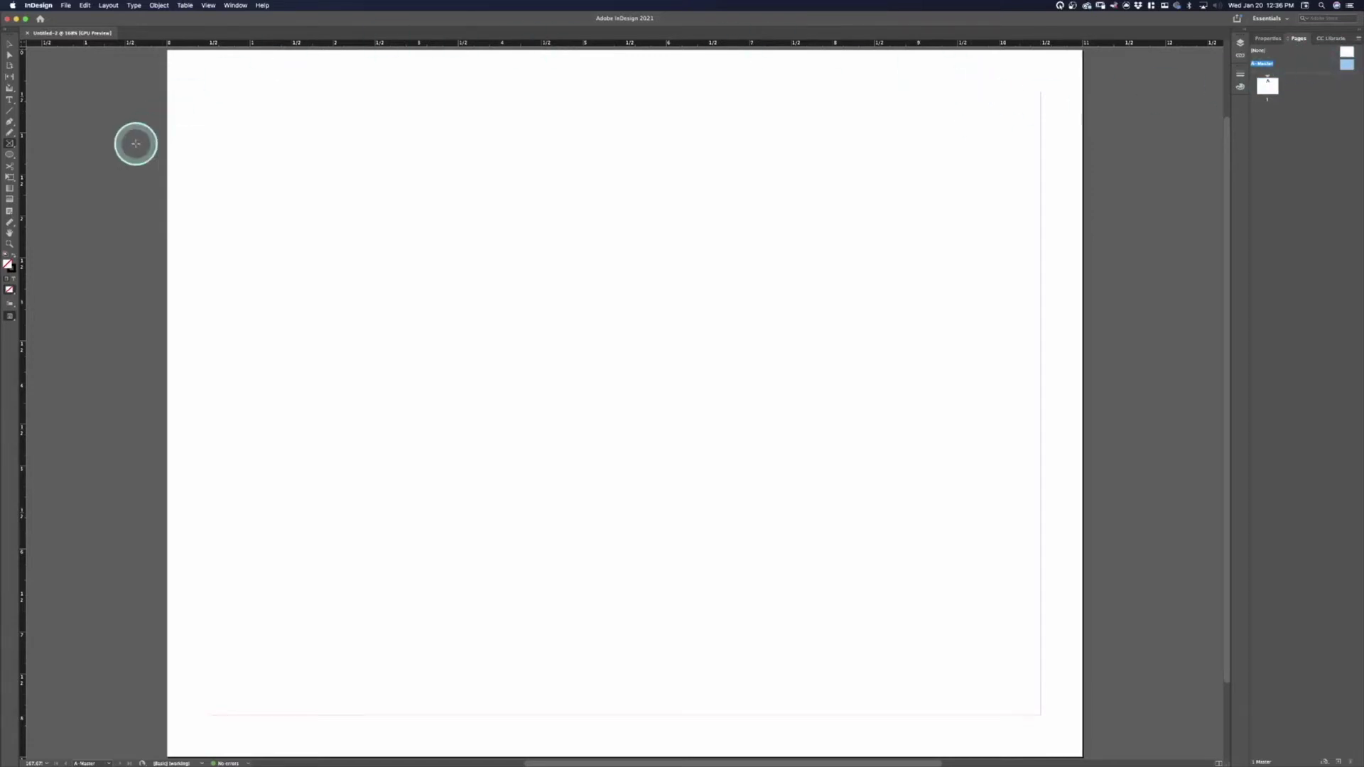
Step: Draw a text frame on the master page, starting at the upper-left corner of the margins
click(10, 101)
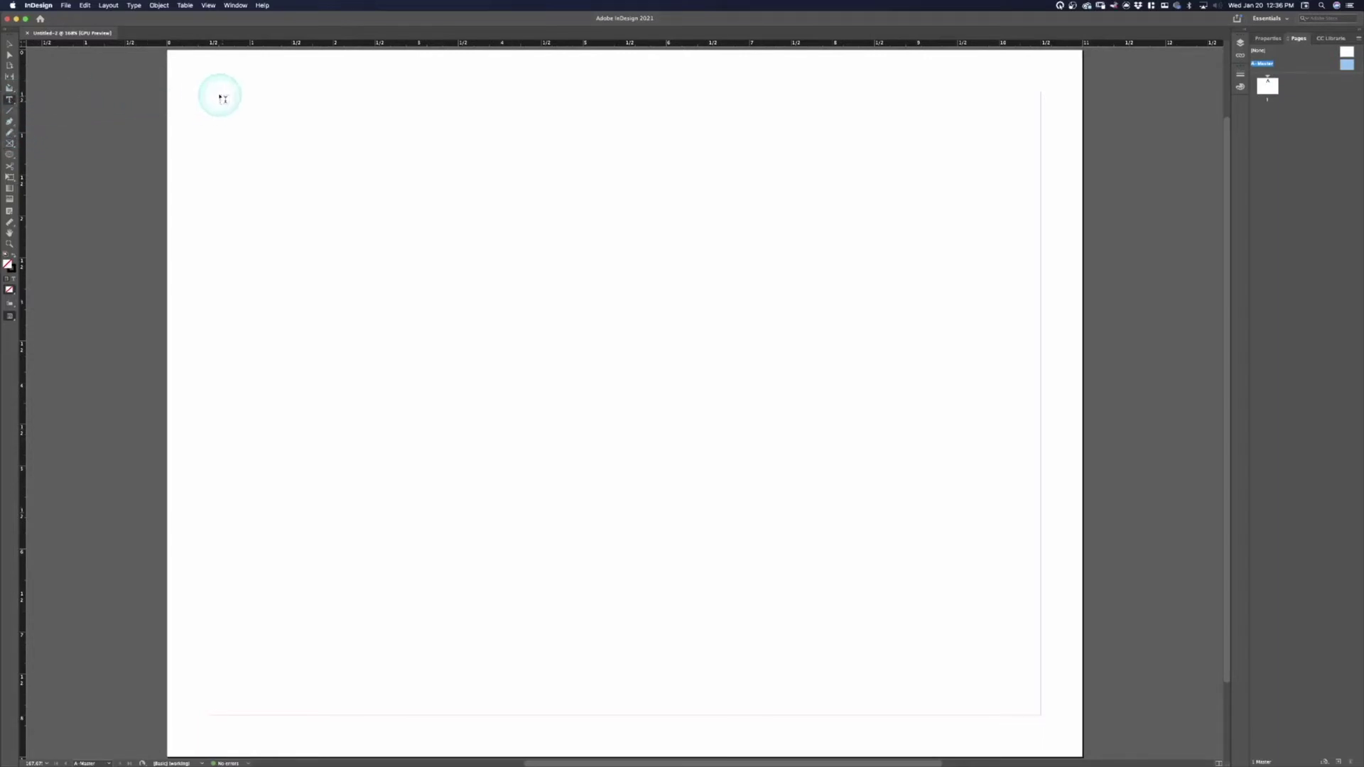
mouse_move(211, 94)
mouse_down()
mouse_move(344, 152)
mouse_move(286, 118)
mouse_move(216, 107)
mouse_up()
drag(317, 111, 674, 120)
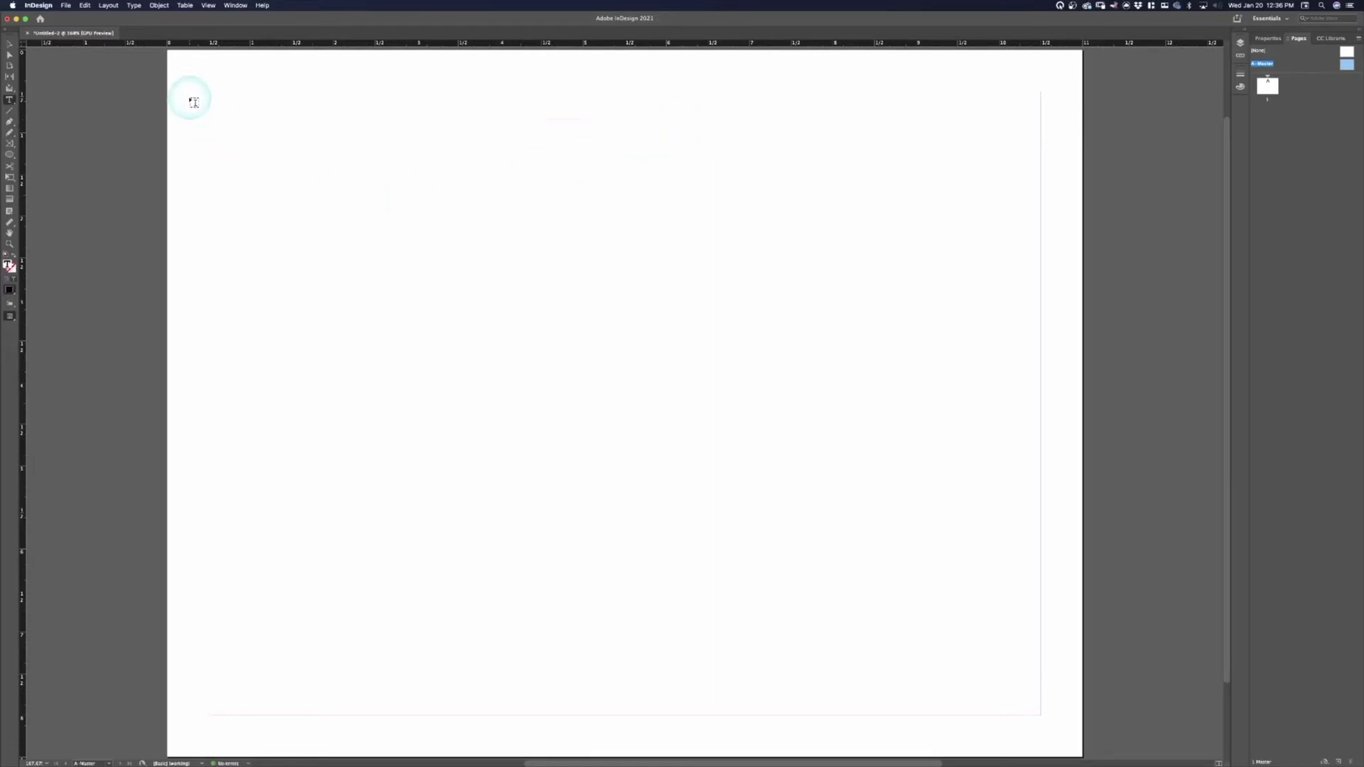
Step: Enter the header text Storyboard: “Vicious Dogs”, followed by the author's full name and rev1, separated by hyphens
text(S)
click(235, 111)
text(torybeard)
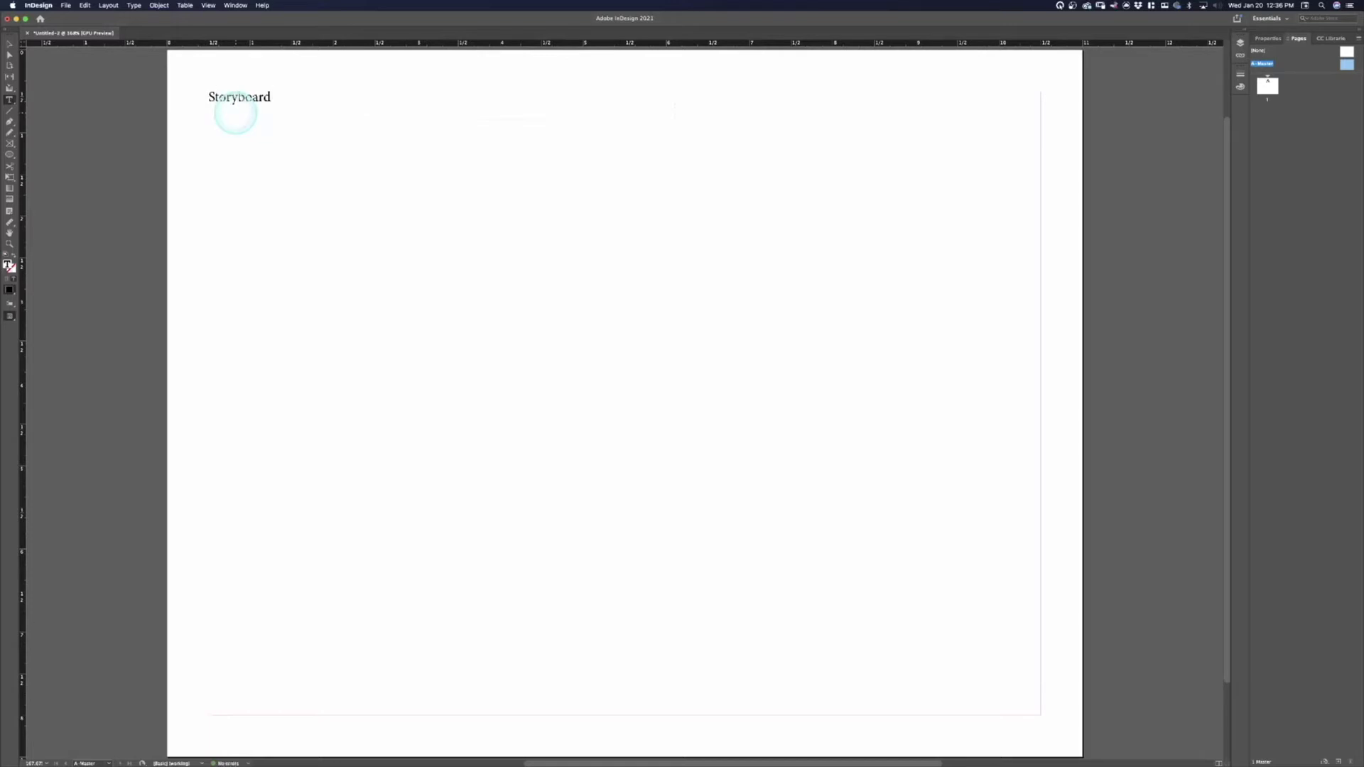
text(: “Vicious Dogs” - Mark Achtenberg)
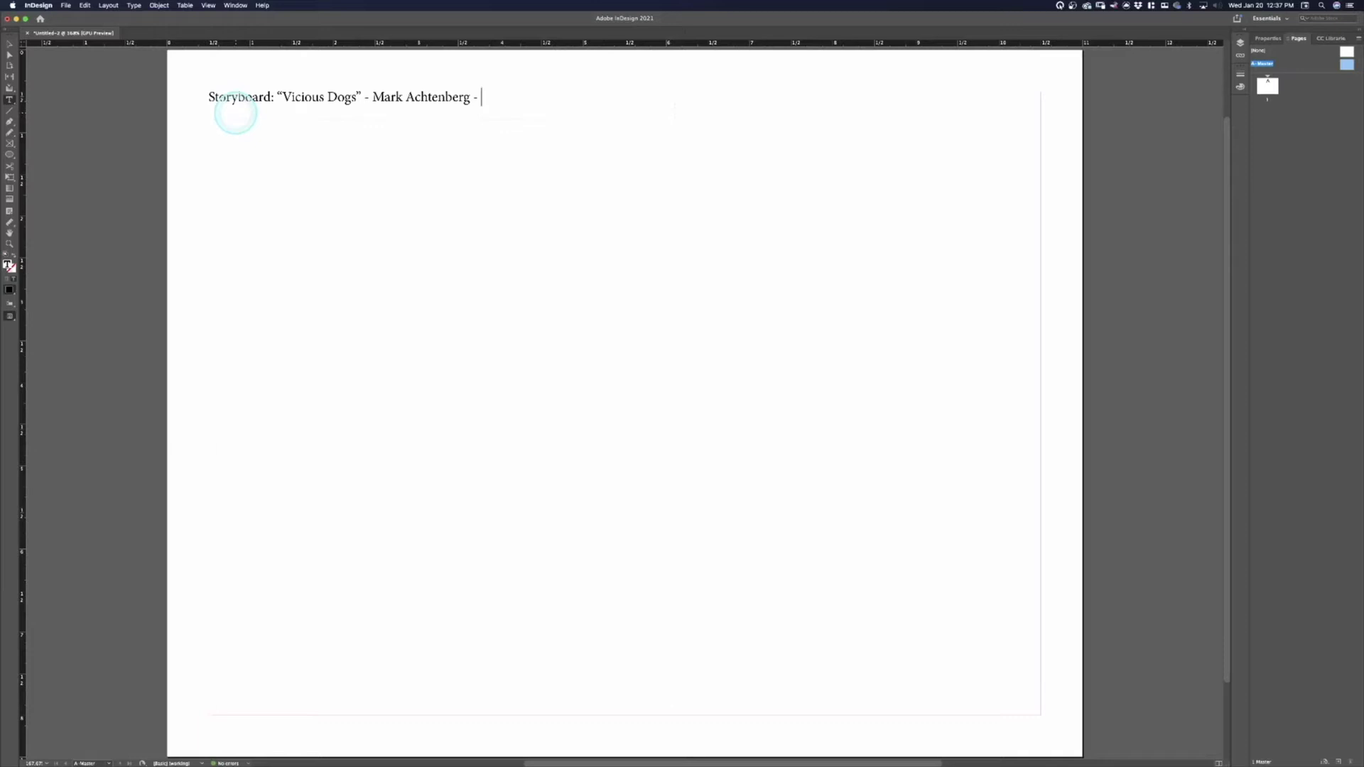
text(- v1)
key(BackSpace)
key(BackSpace)
text(rev1)
click(505, 98)
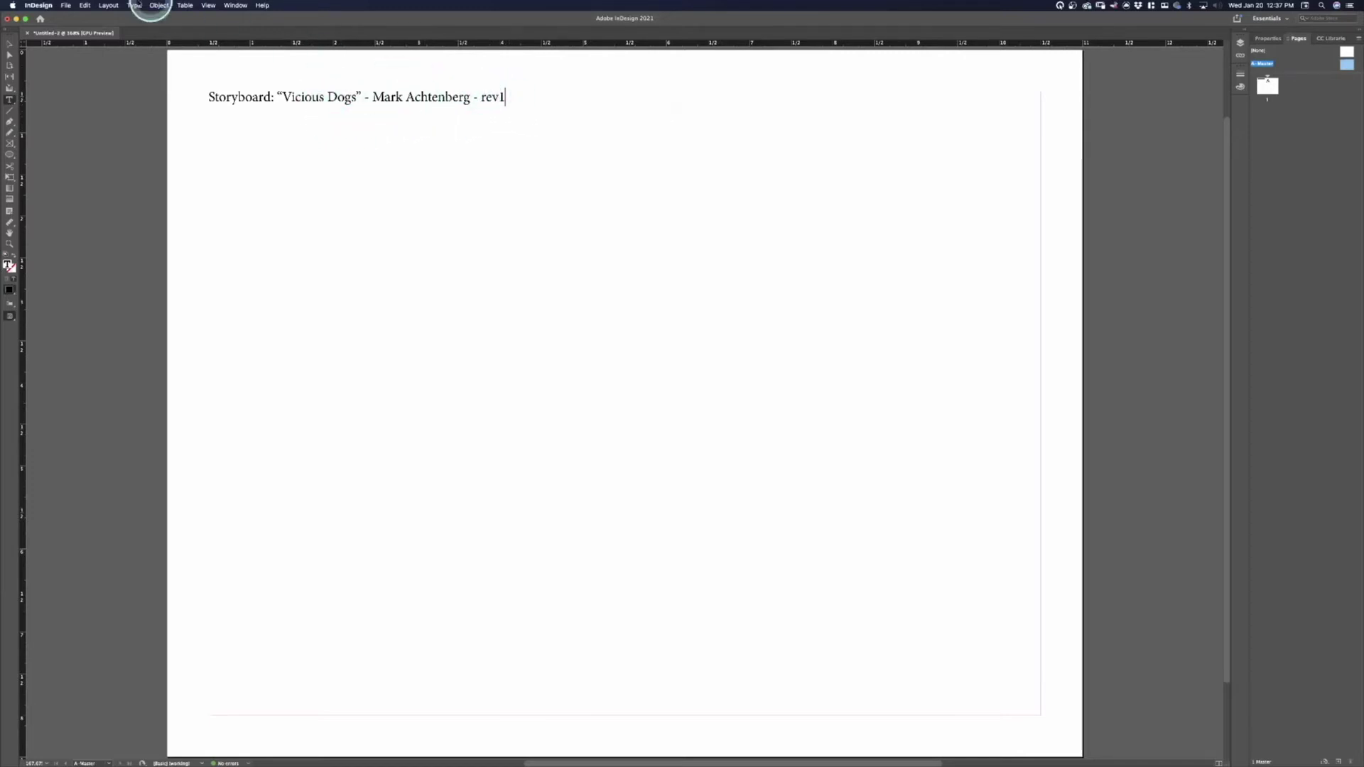
Step: Start saving the document under a new name, Vicious Dogs Storyboard Template rev1, with the Desktop as its location
click(62, 6)
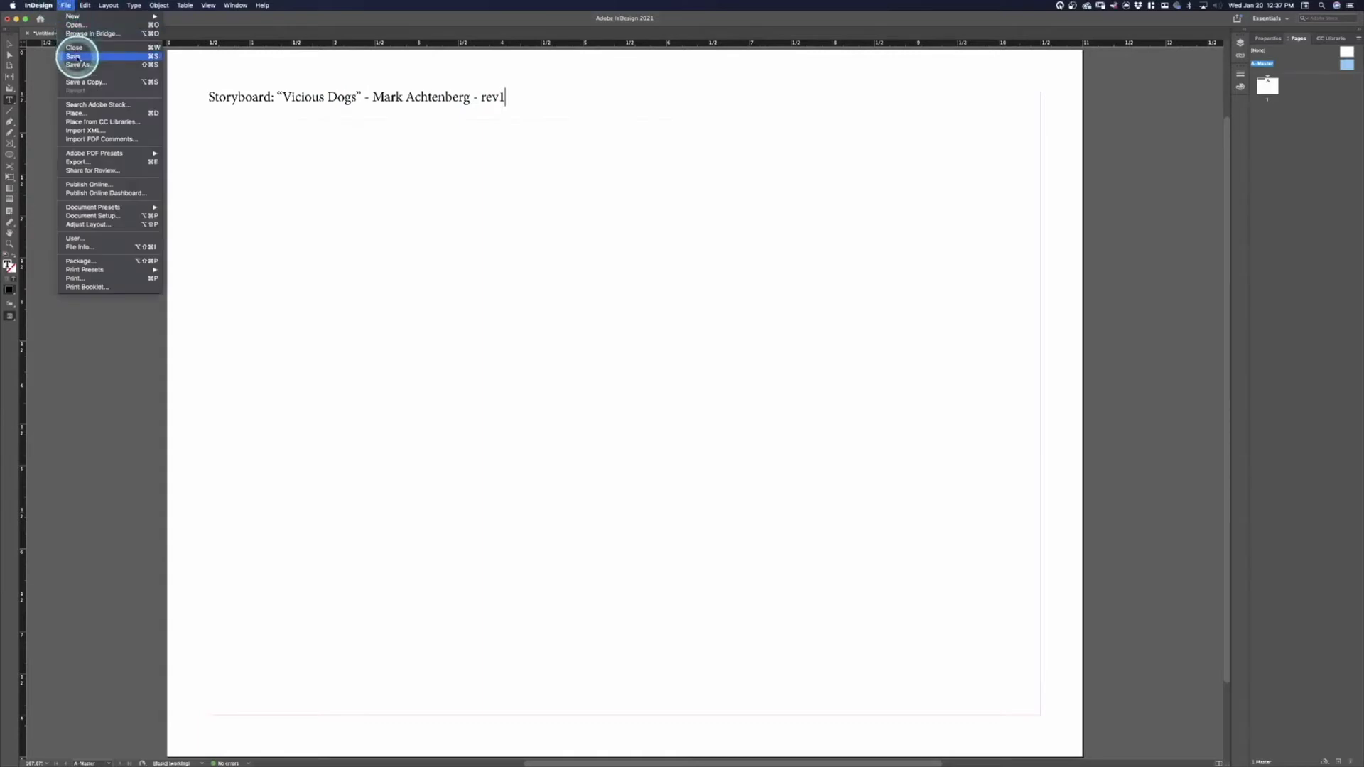
click(129, 68)
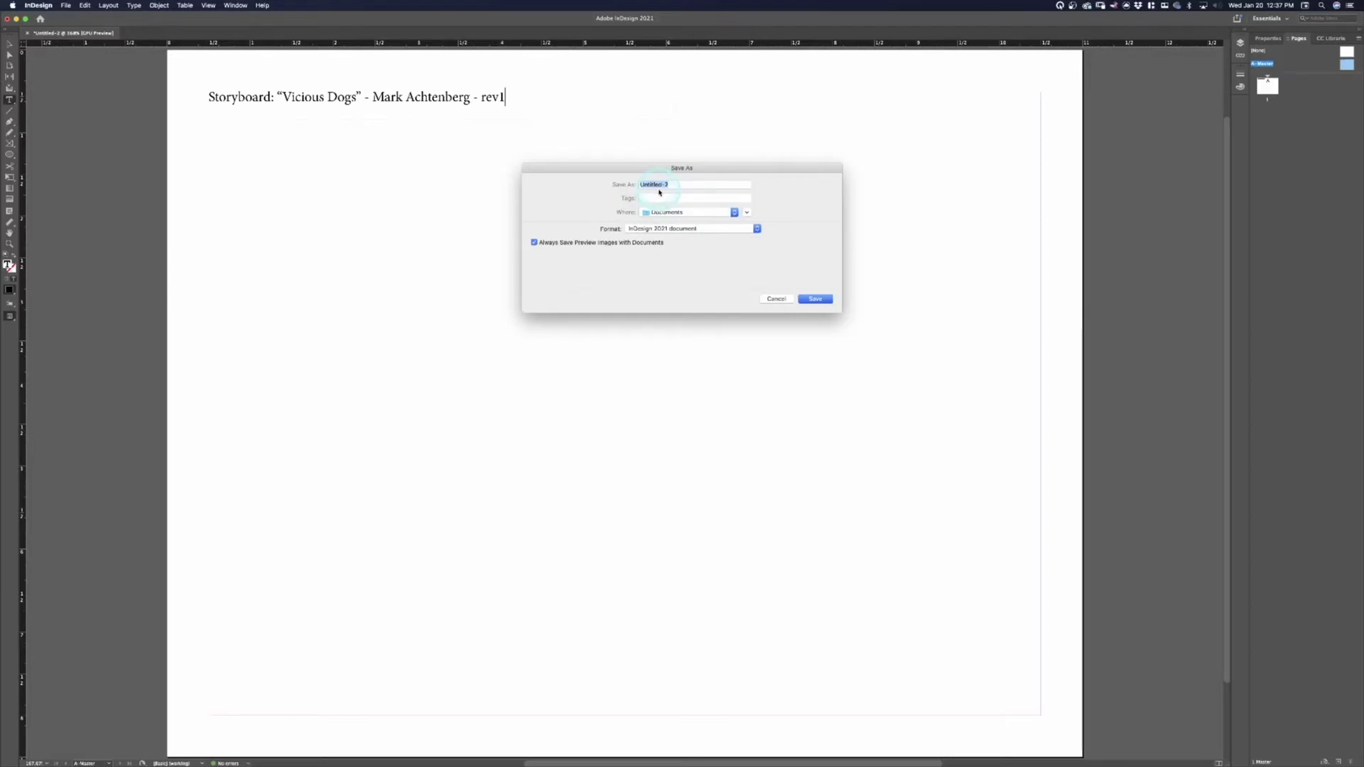
text(S)
key(BackSpace)
text(V)
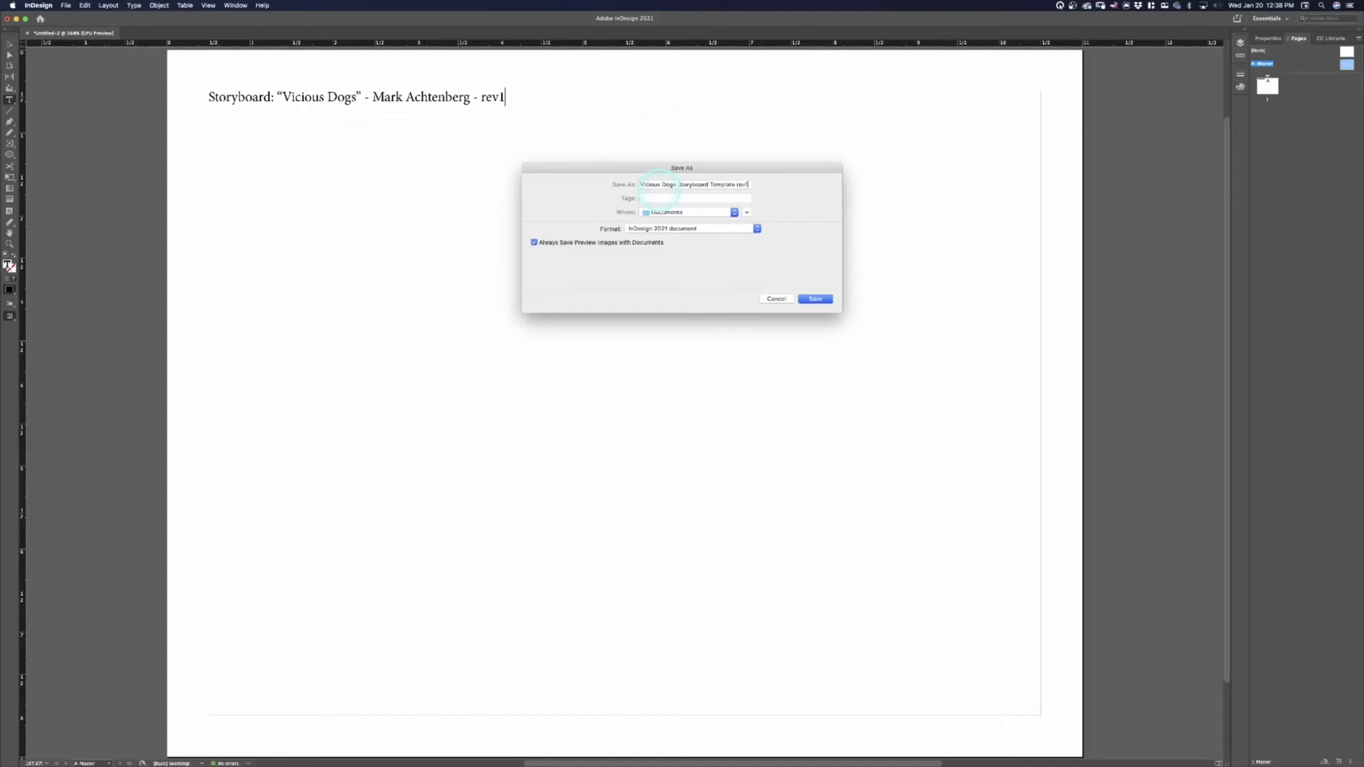
click(683, 213)
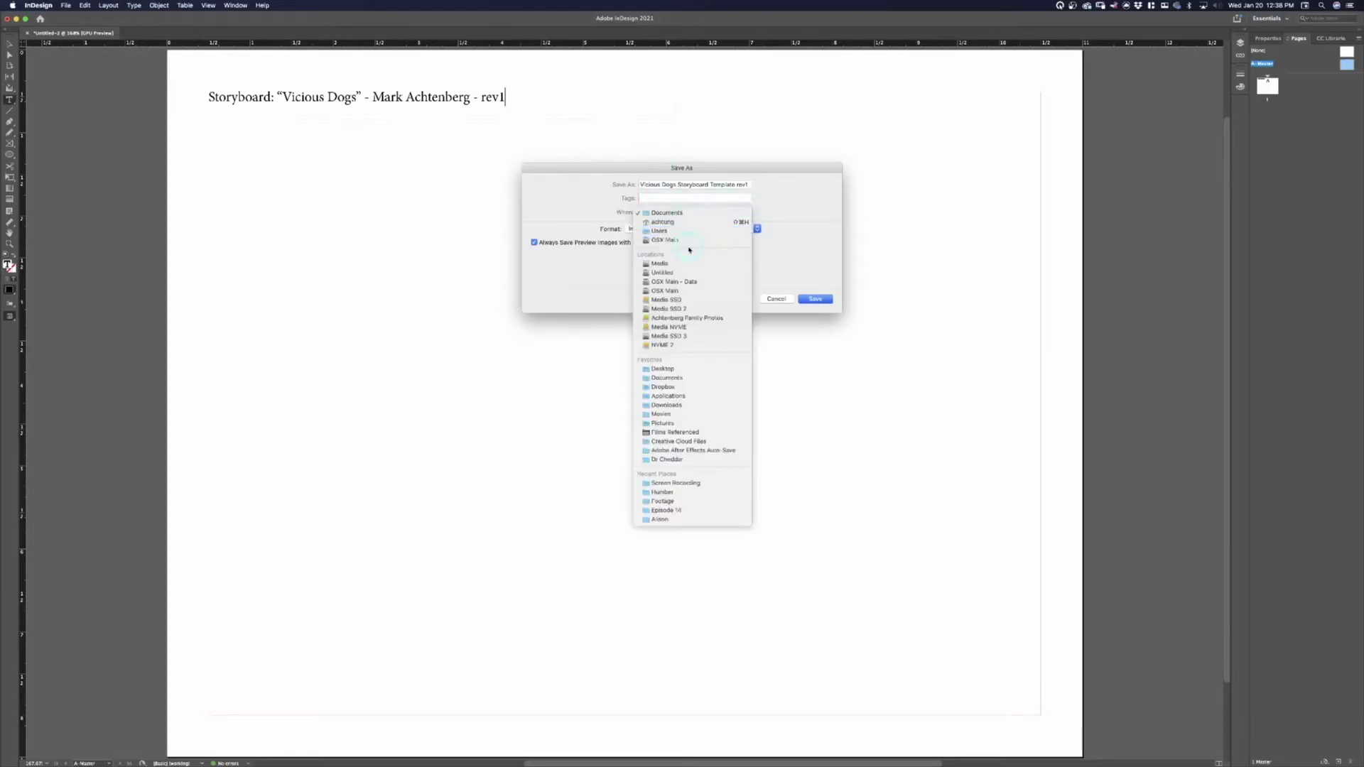
click(705, 370)
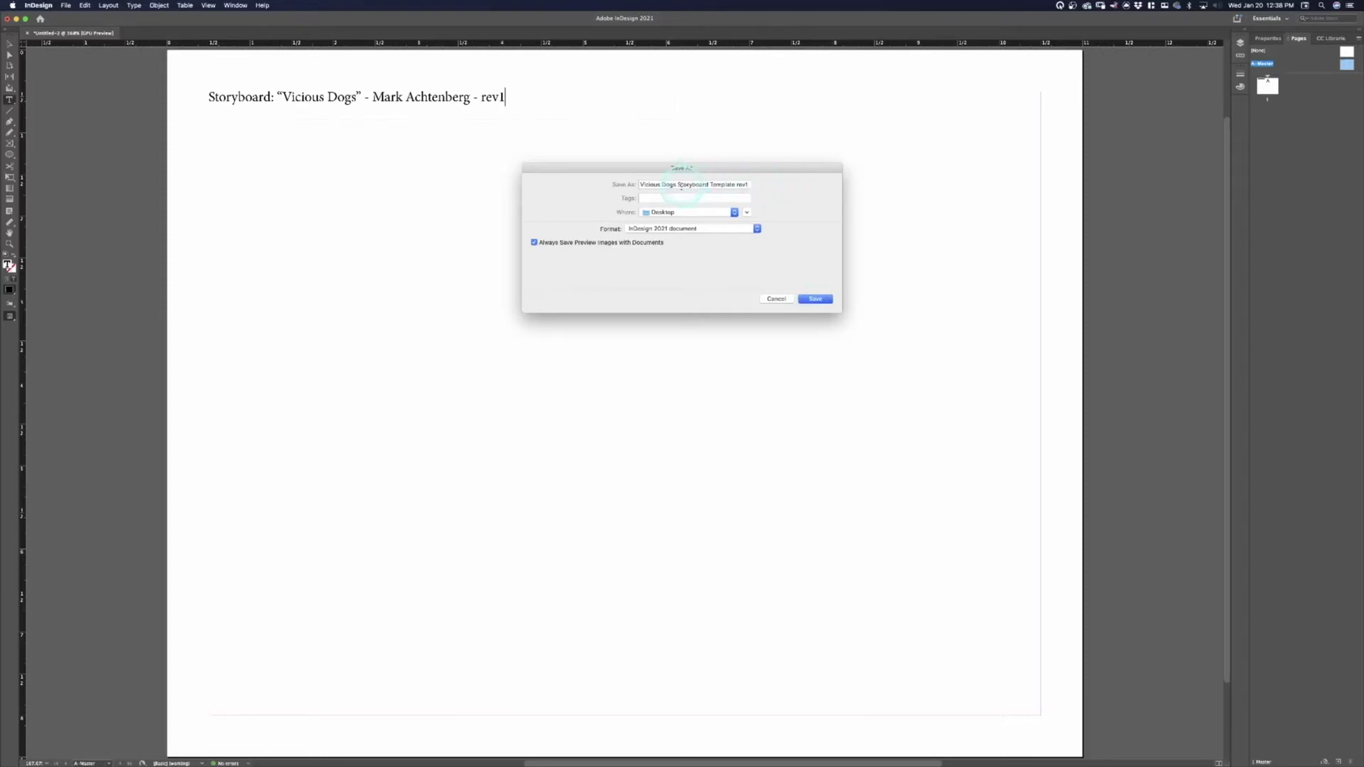
Step: Shorten the file name to Storyboard Template and save the document
drag(679, 186, 639, 185)
key(BackSpace)
drag(699, 185, 740, 185)
key(BackSpace)
click(816, 300)
click(816, 301)
click(817, 301)
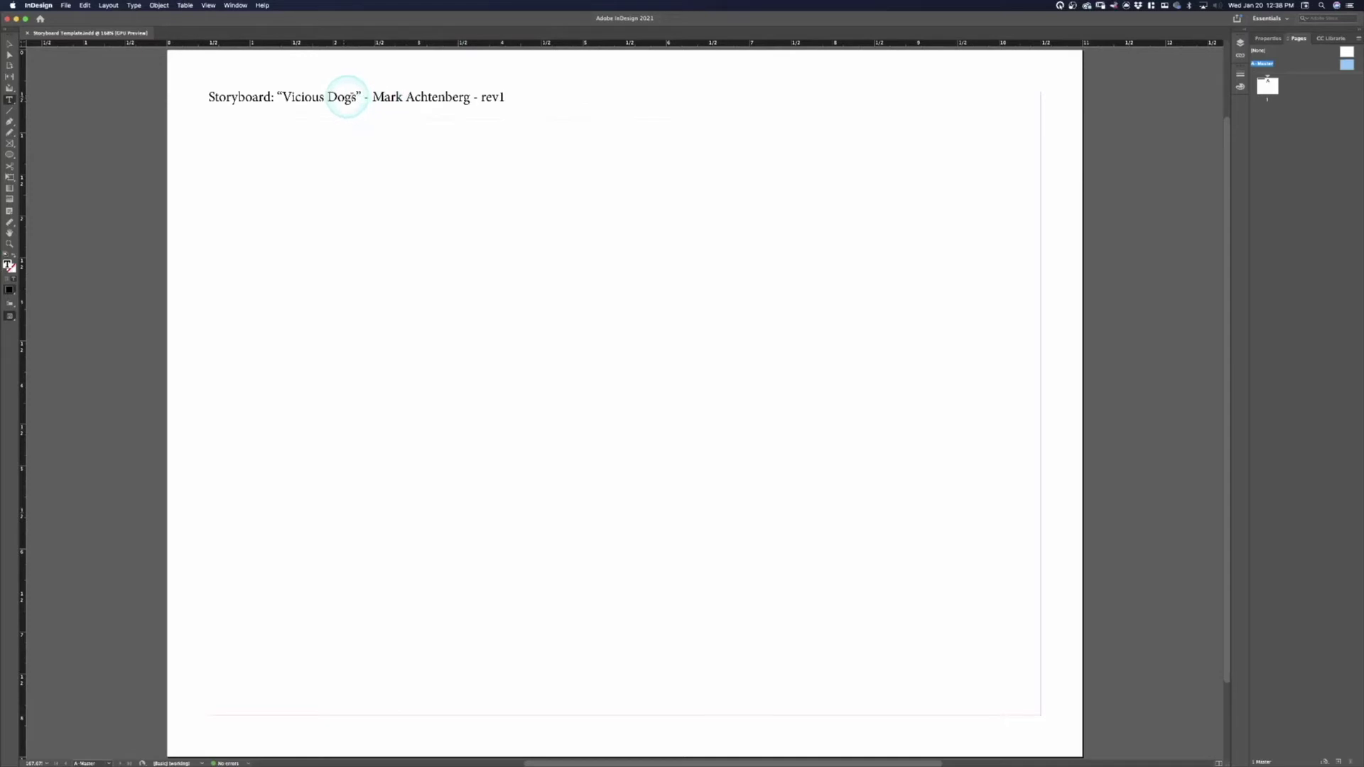
Step: Draw a text frame at the upper-right corner of the margins on the master page and enter Page 1 in it
click(9, 43)
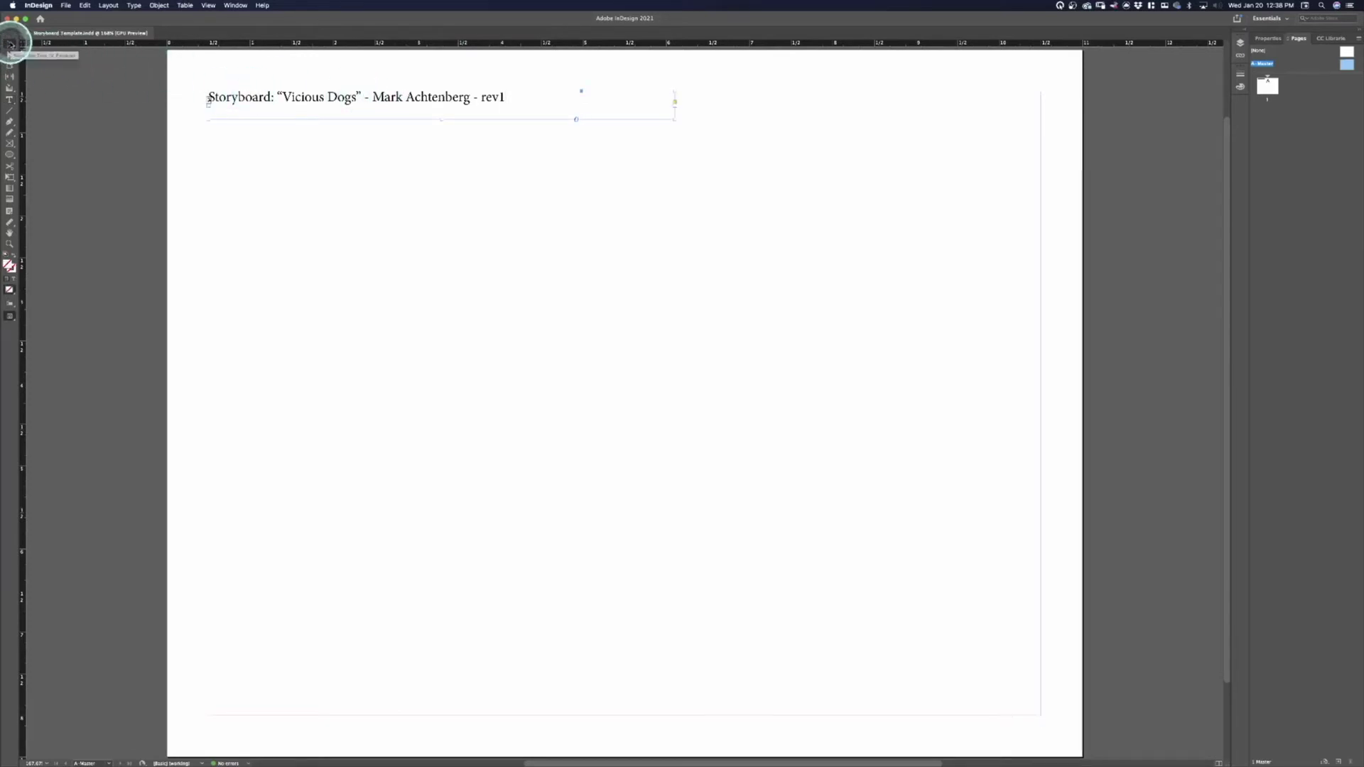
click(10, 44)
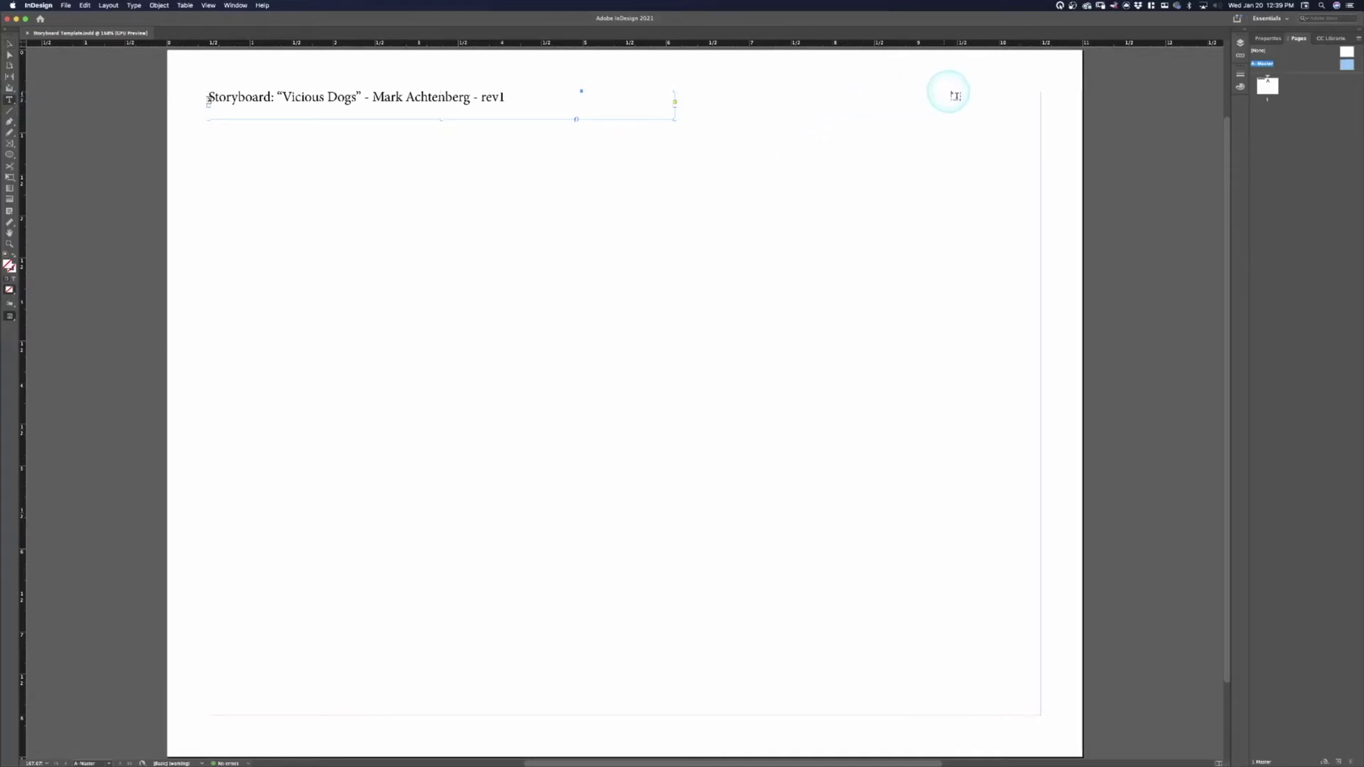
drag(960, 98, 1040, 123)
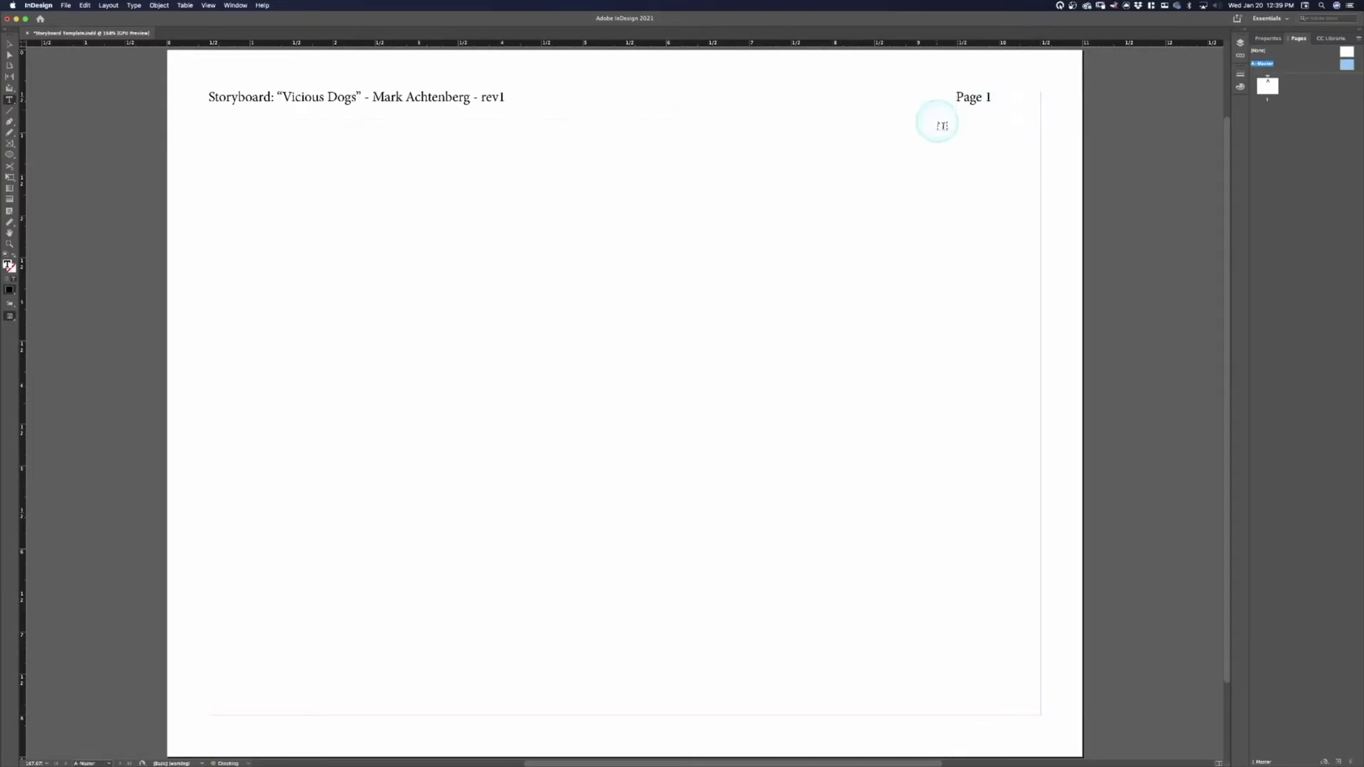
click(8, 44)
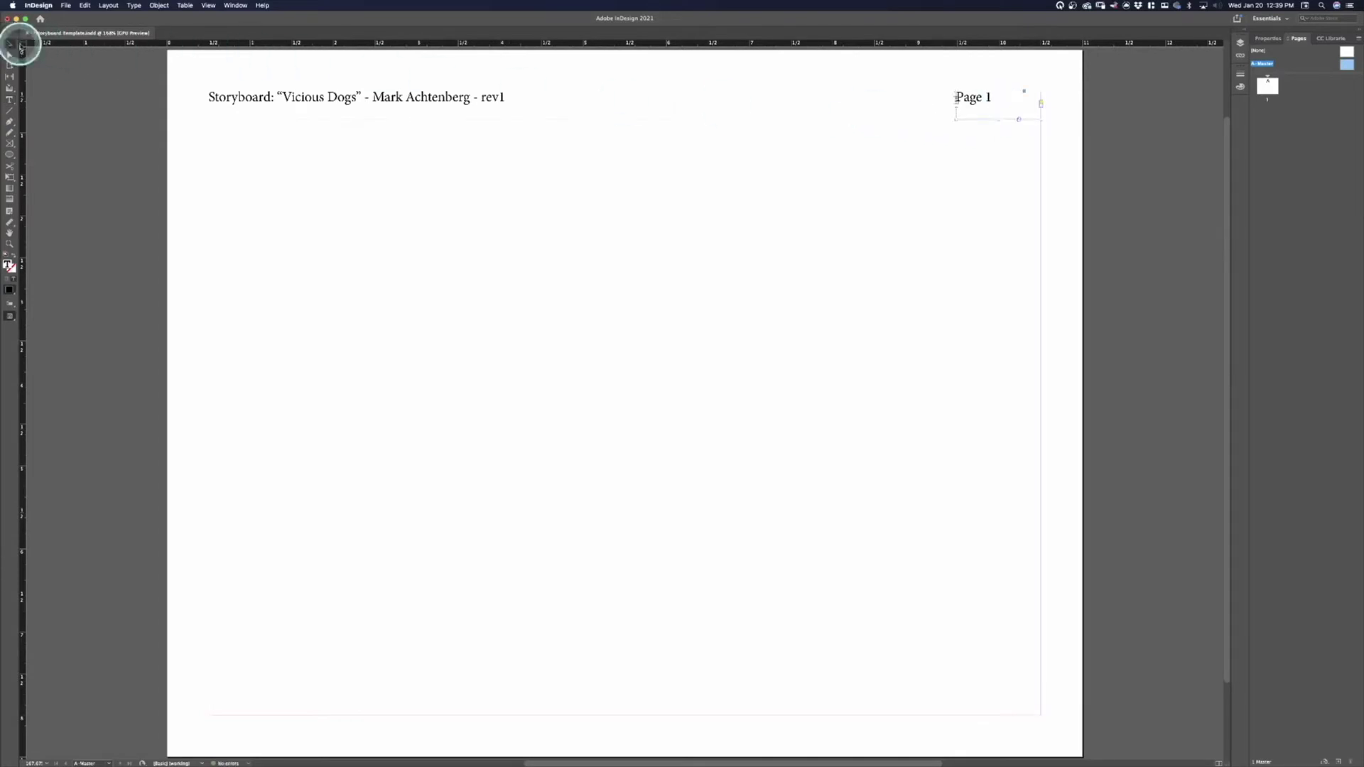
click(991, 103)
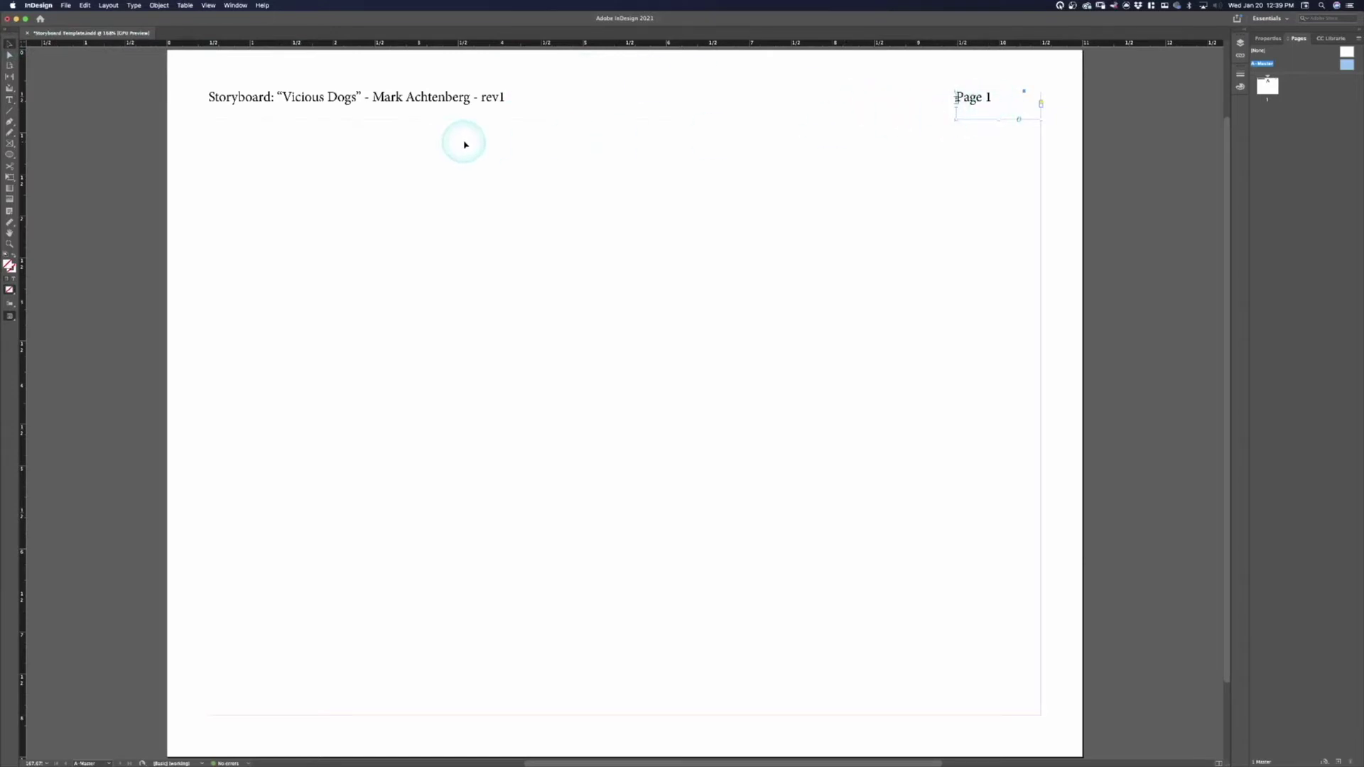
click(426, 104)
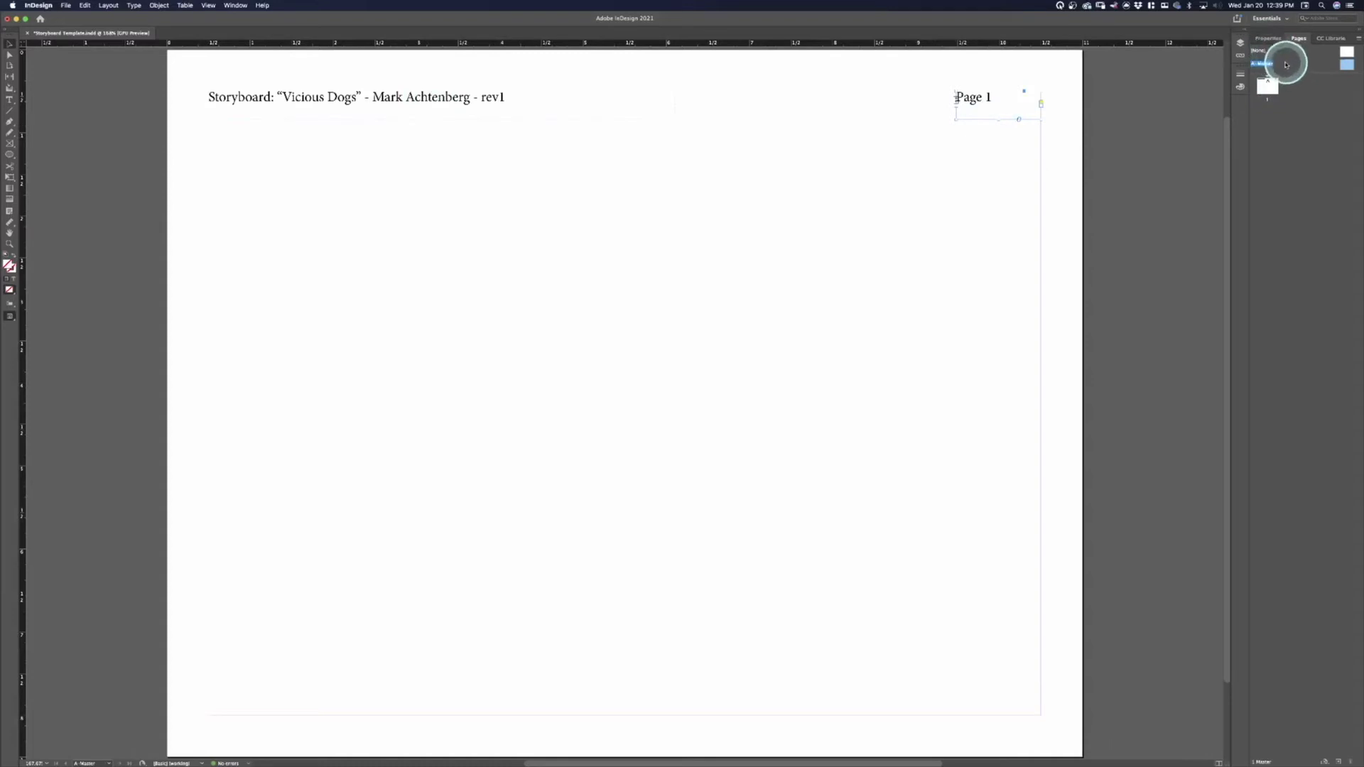
Step: Open page 1 and insert five pages based on A-Master after it
double_click(1267, 85)
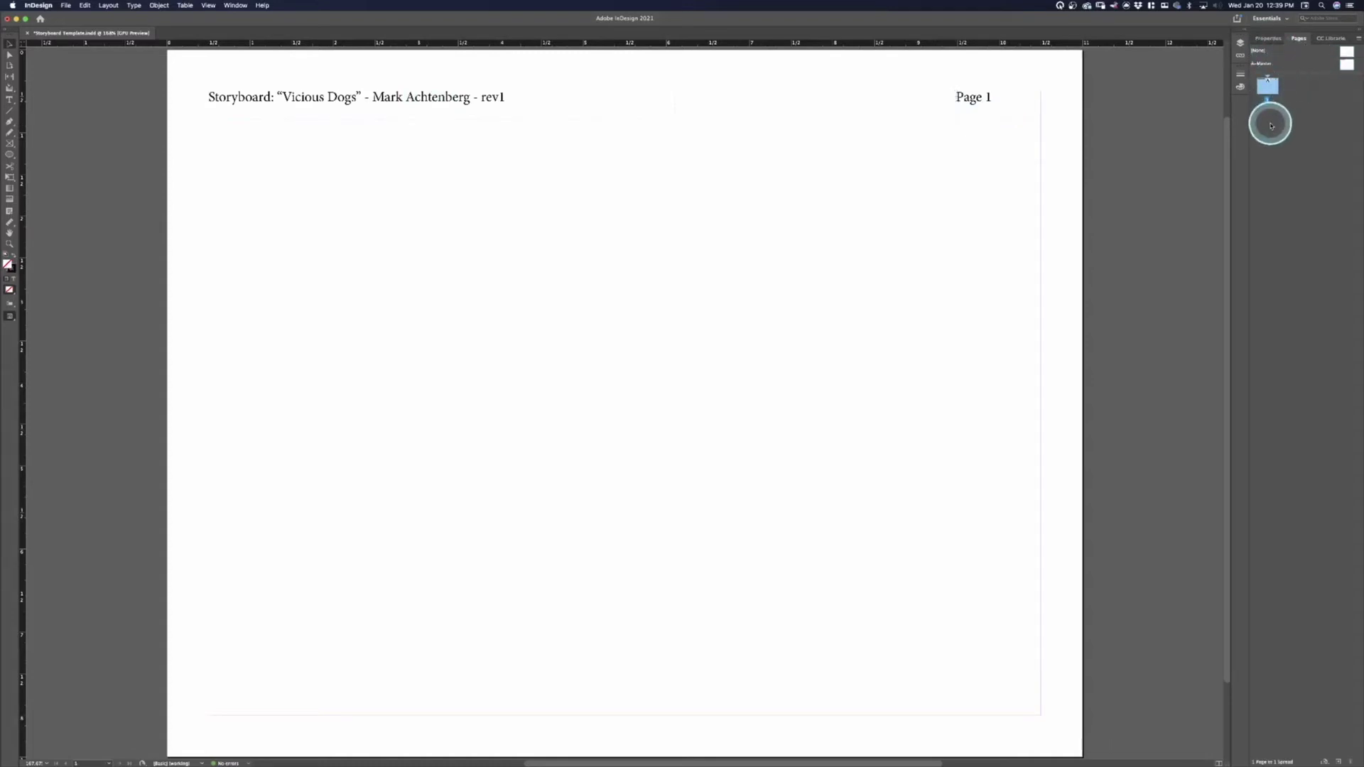
right_click(1271, 91)
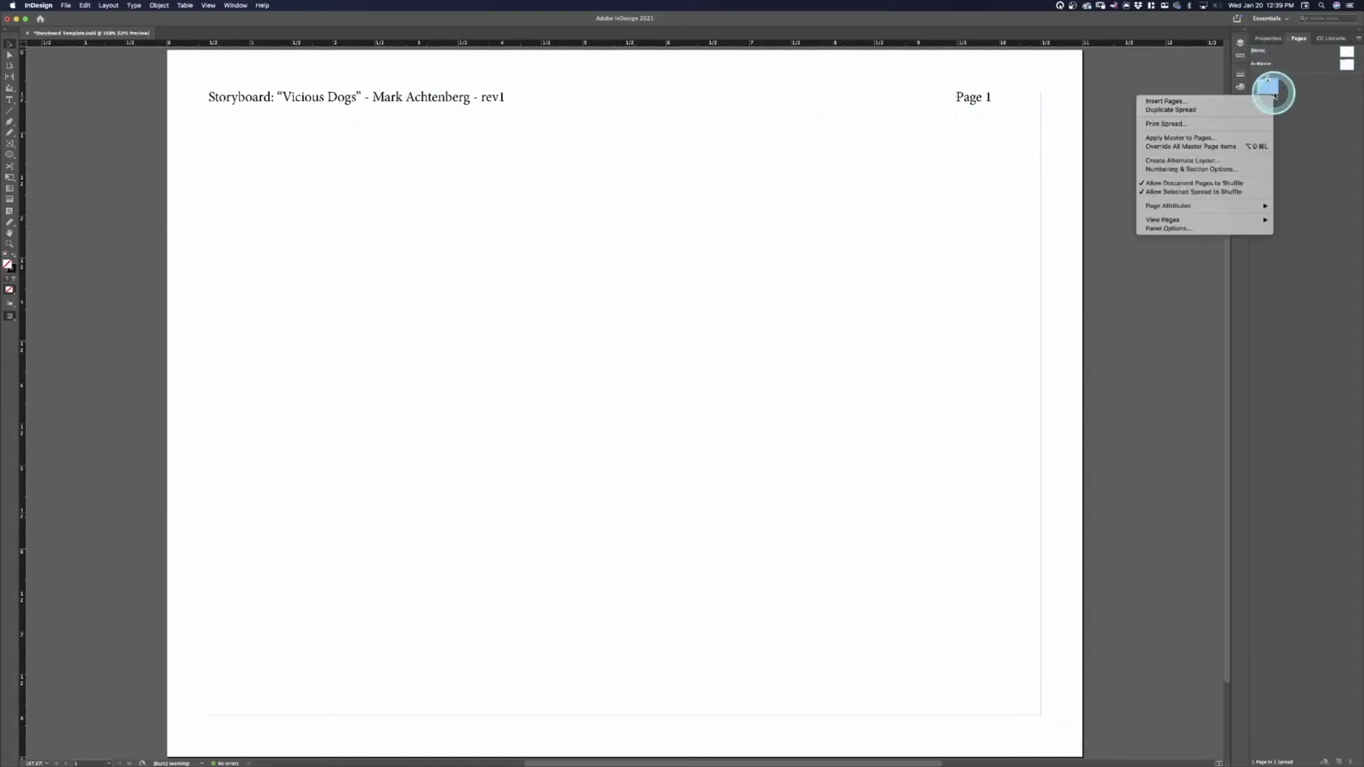
click(1240, 100)
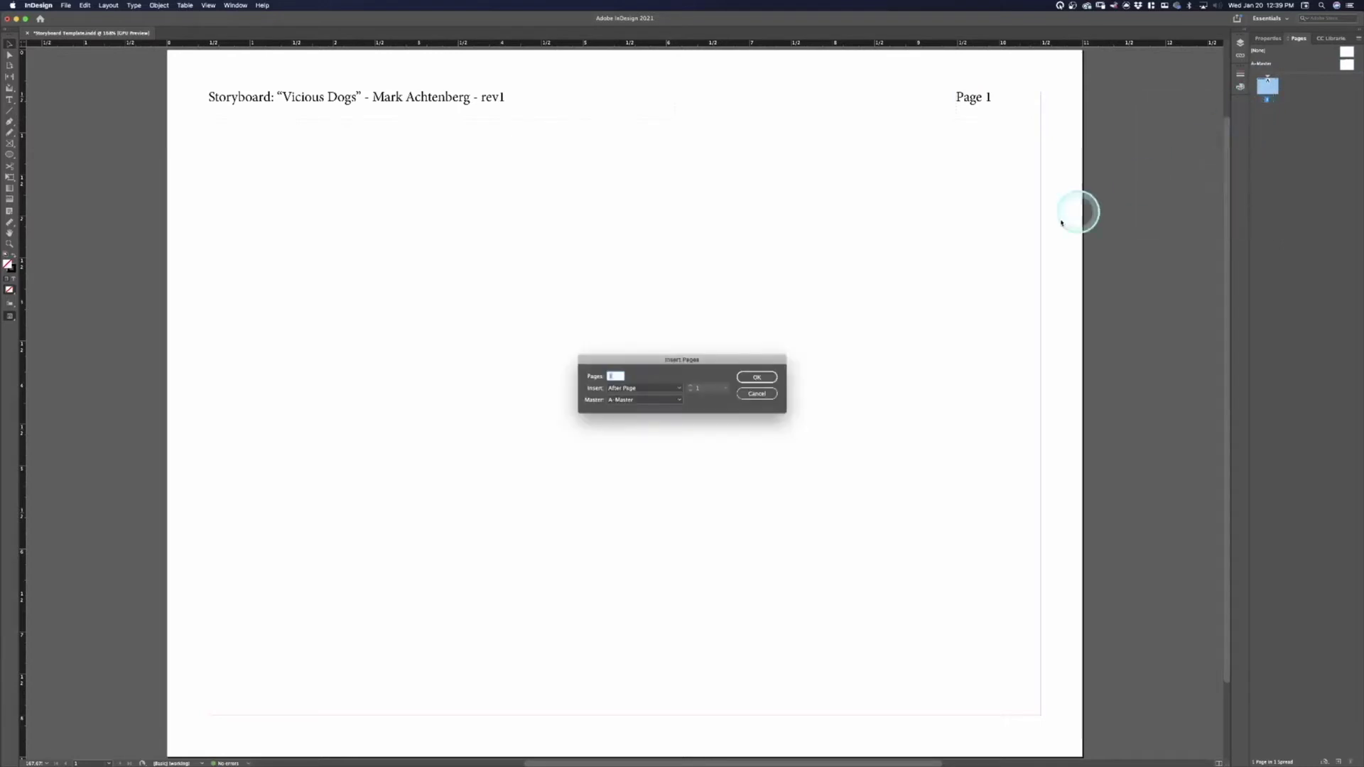
key(Return)
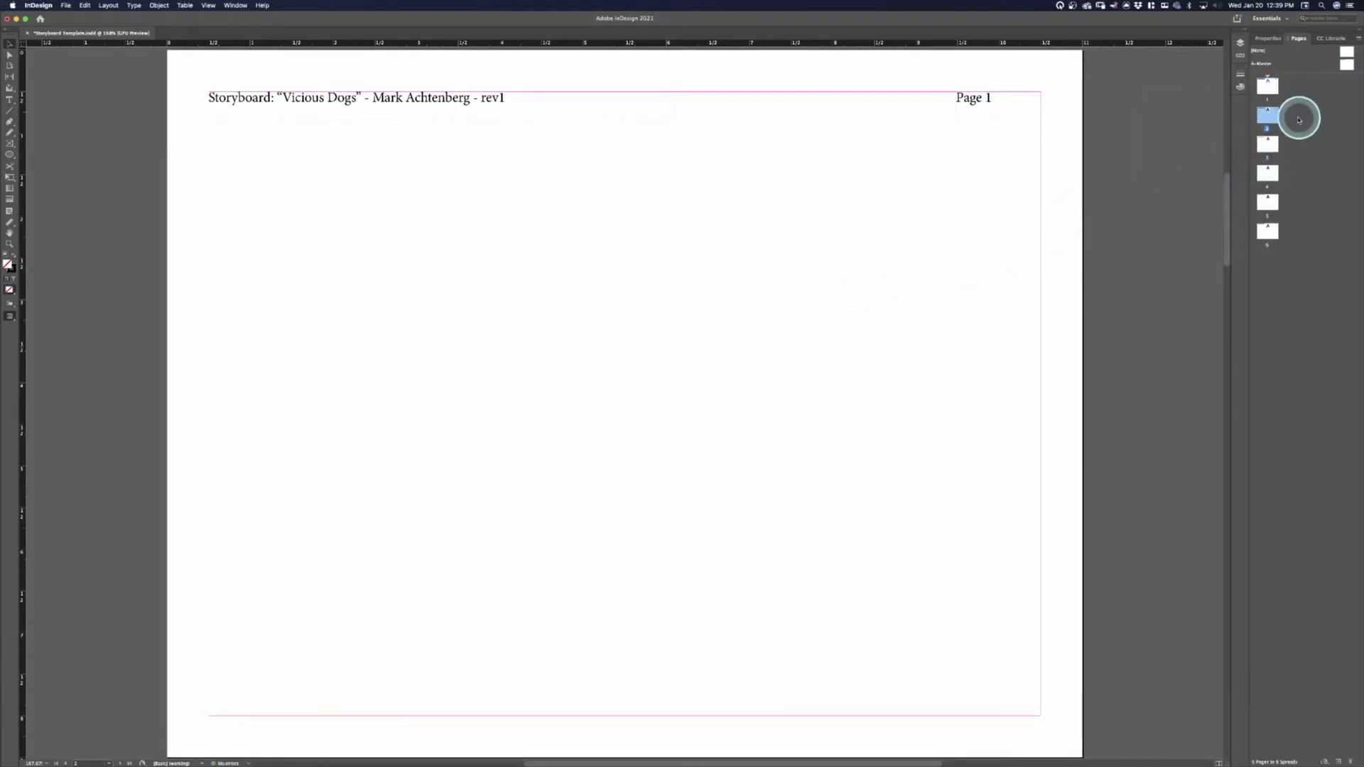
Step: Check the header on pages 2, 5 and 6, and undo the page insertion
double_click(1260, 112)
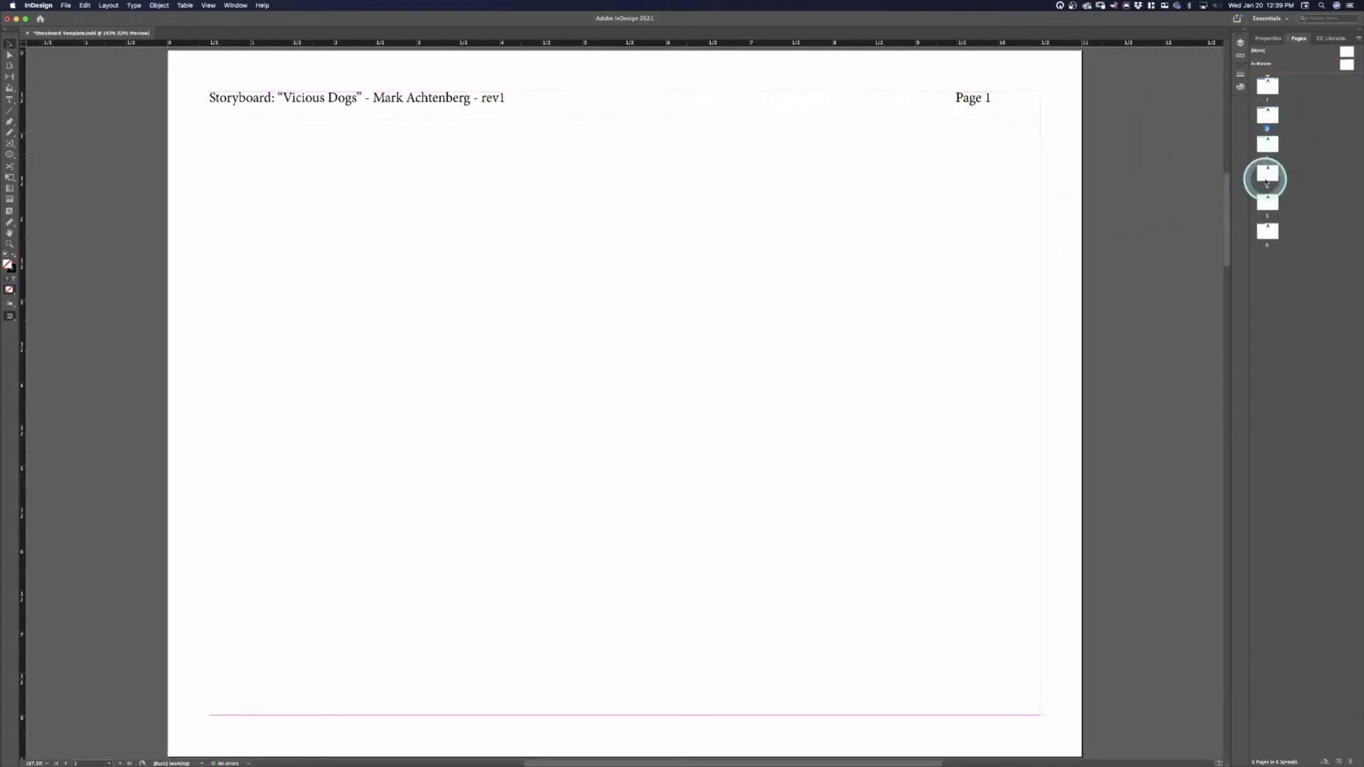
double_click(1266, 202)
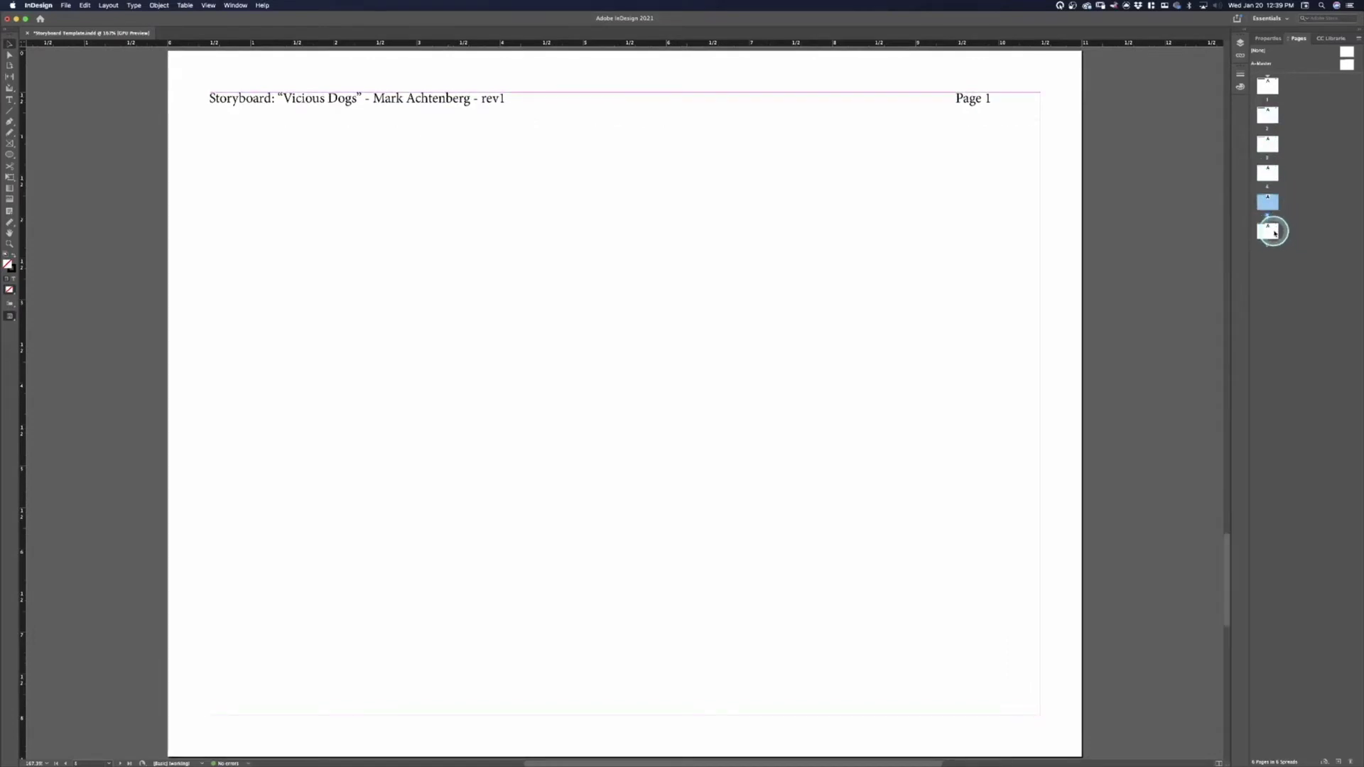
double_click(1267, 231)
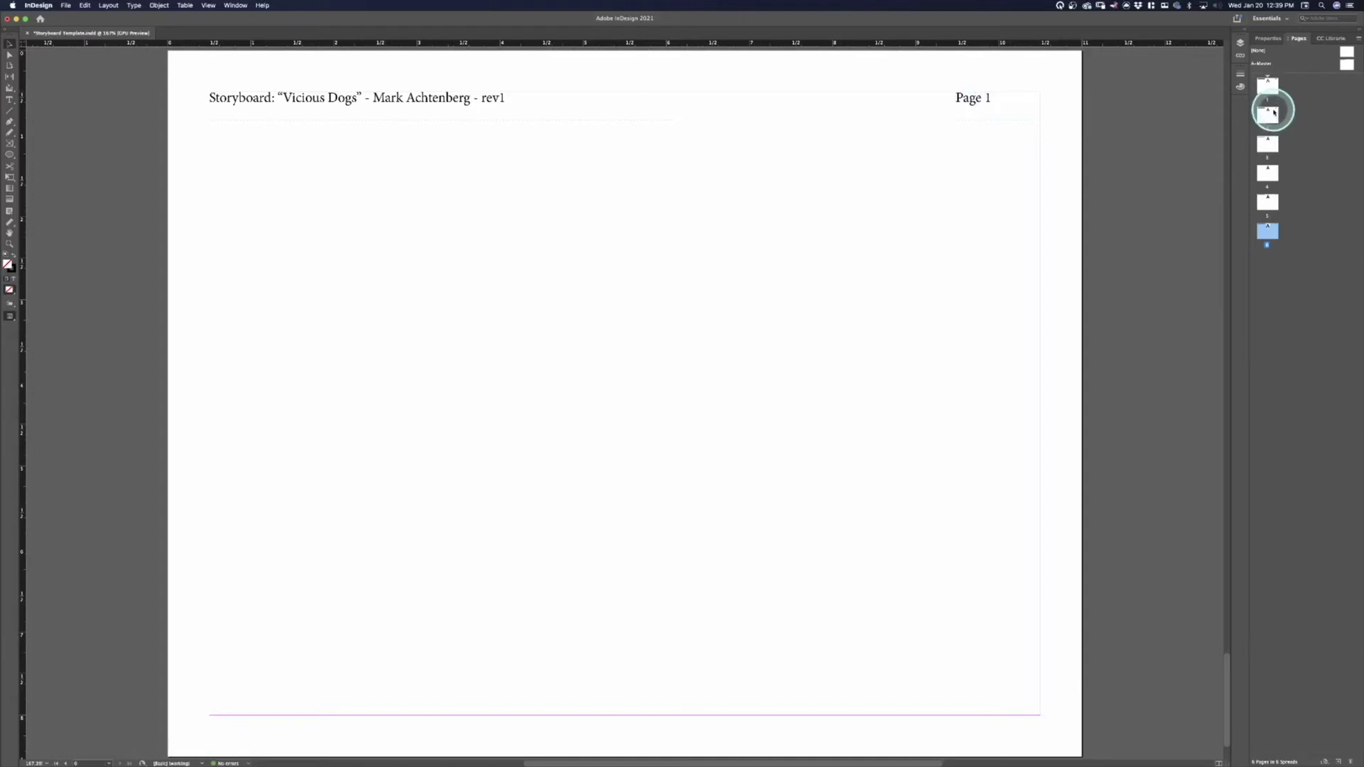
key(super+z)
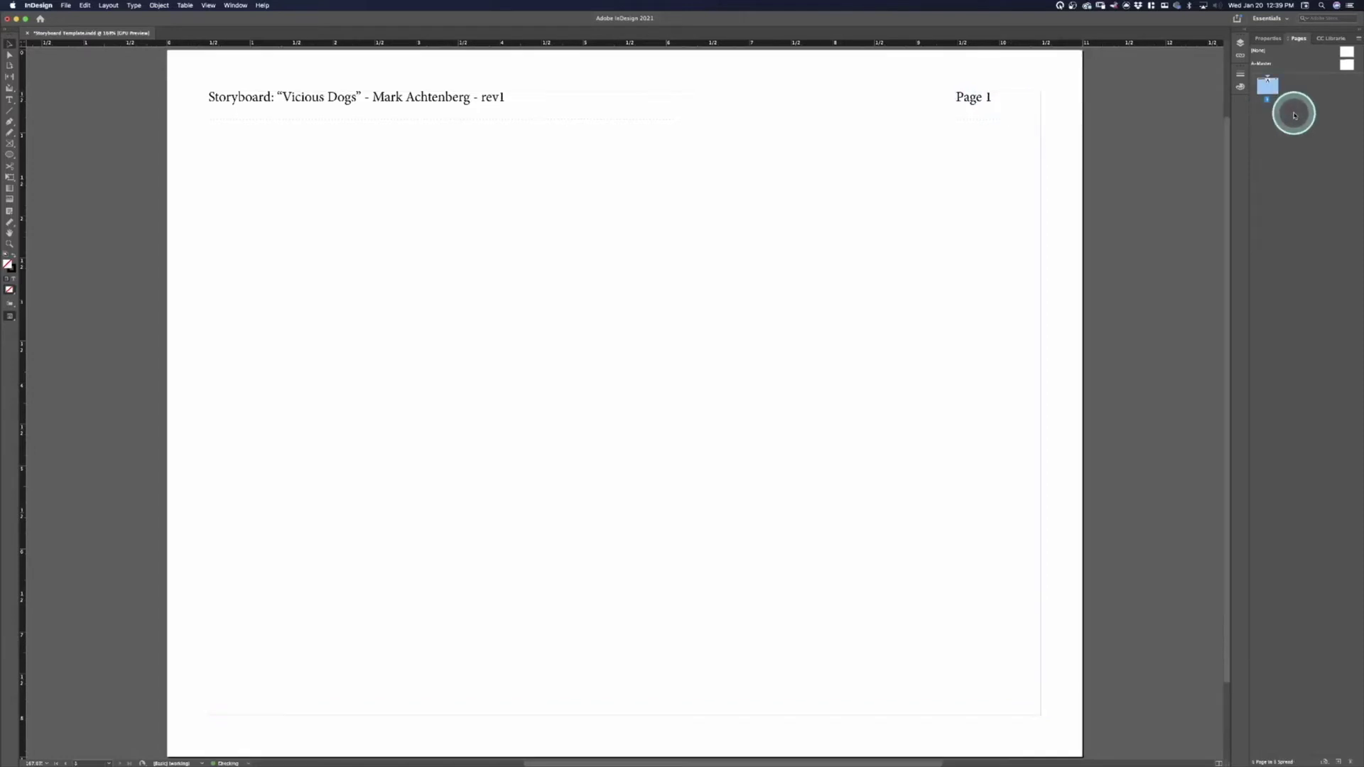
Step: Reopen the A-Master page and resize the storyboard header's text frame to about 4.8 in wide and 0.9 in tall
click(1346, 65)
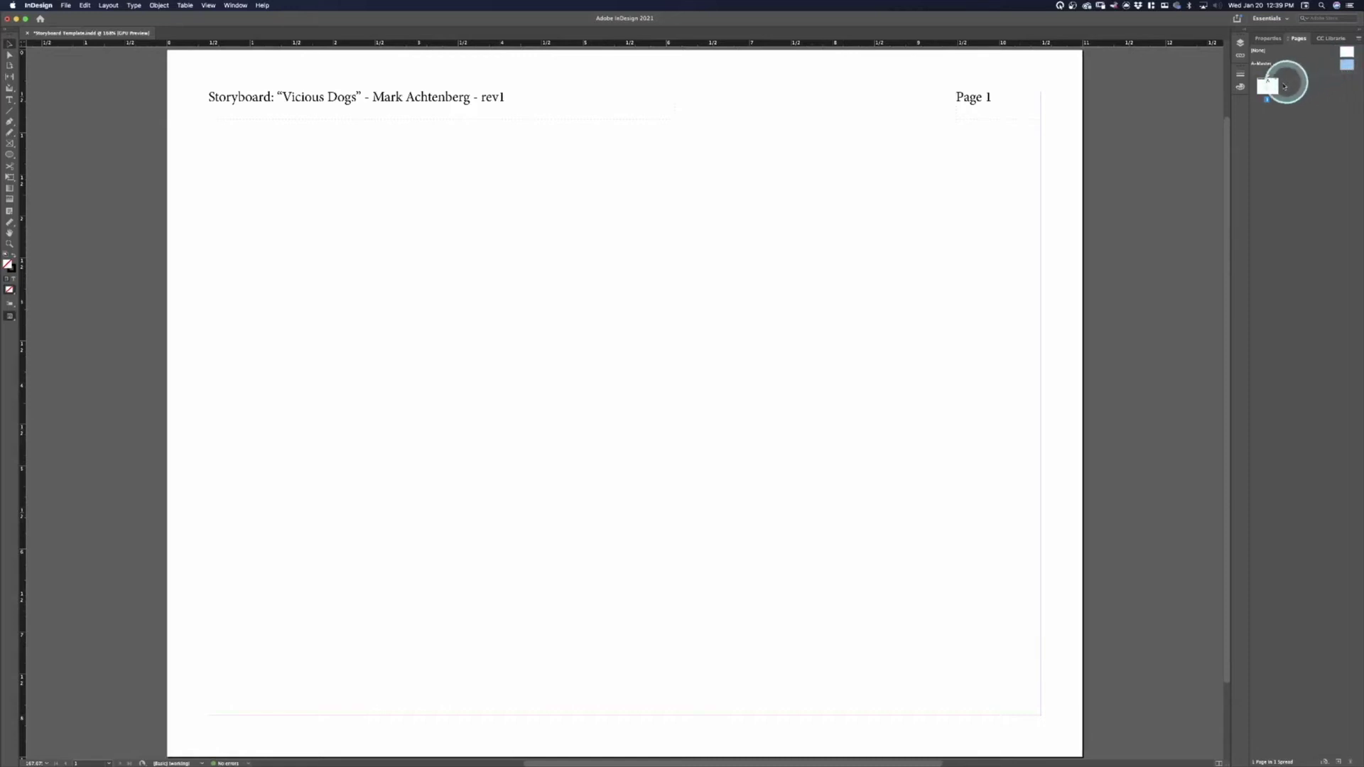
click(340, 100)
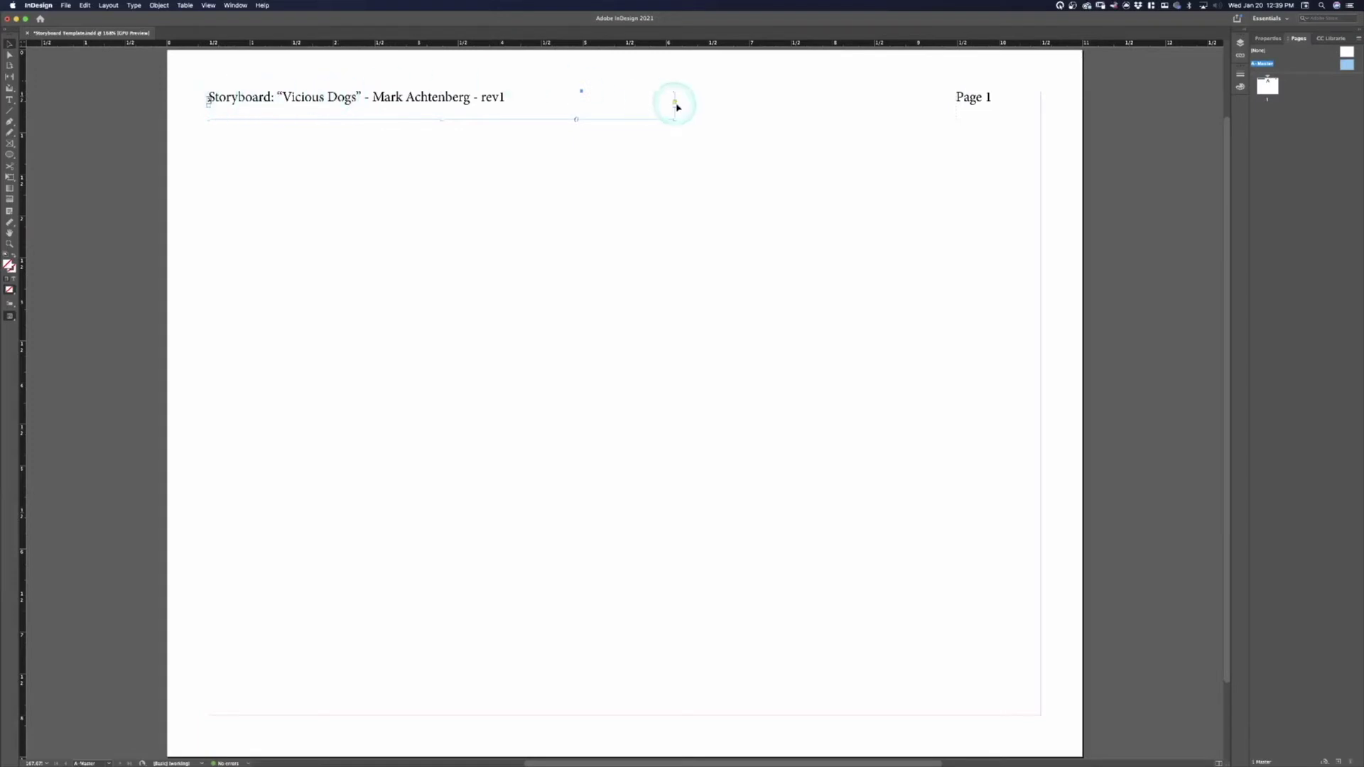
drag(675, 119, 916, 234)
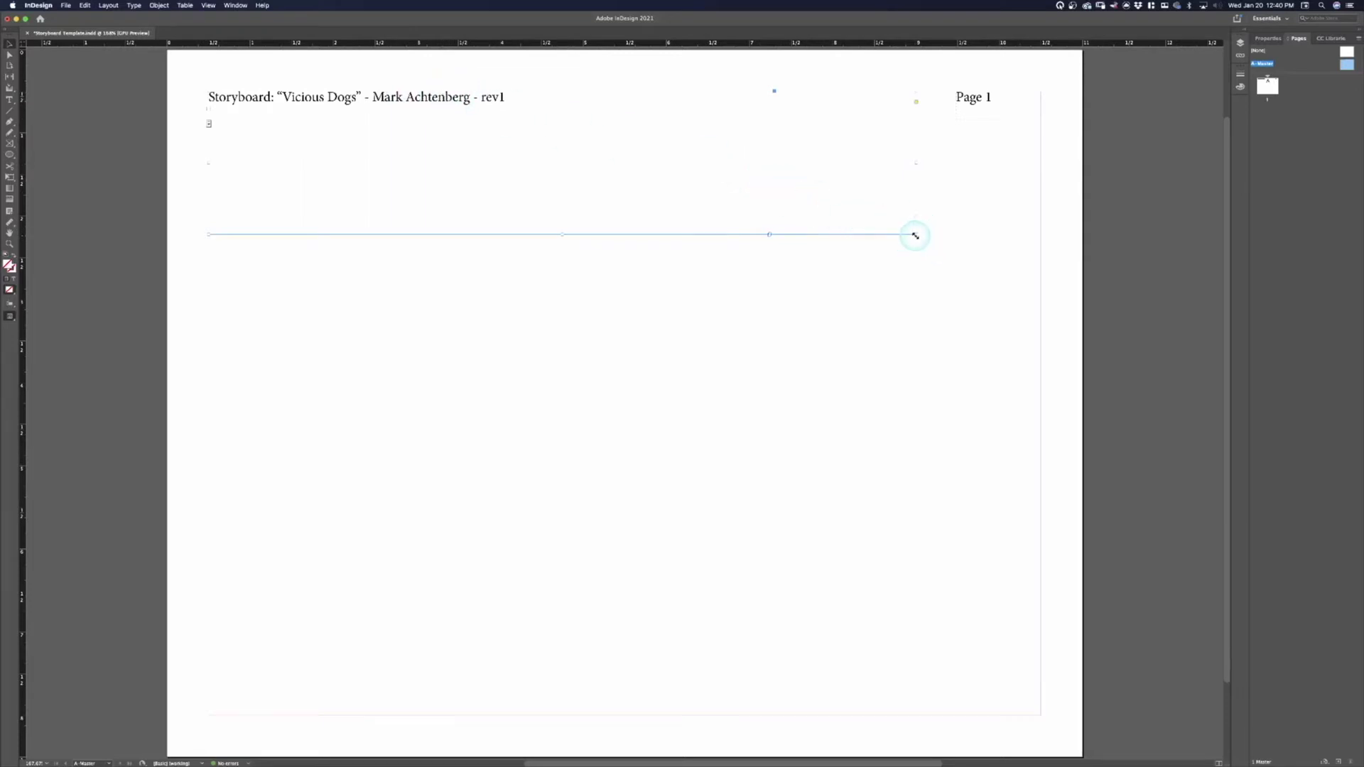
drag(915, 235, 609, 167)
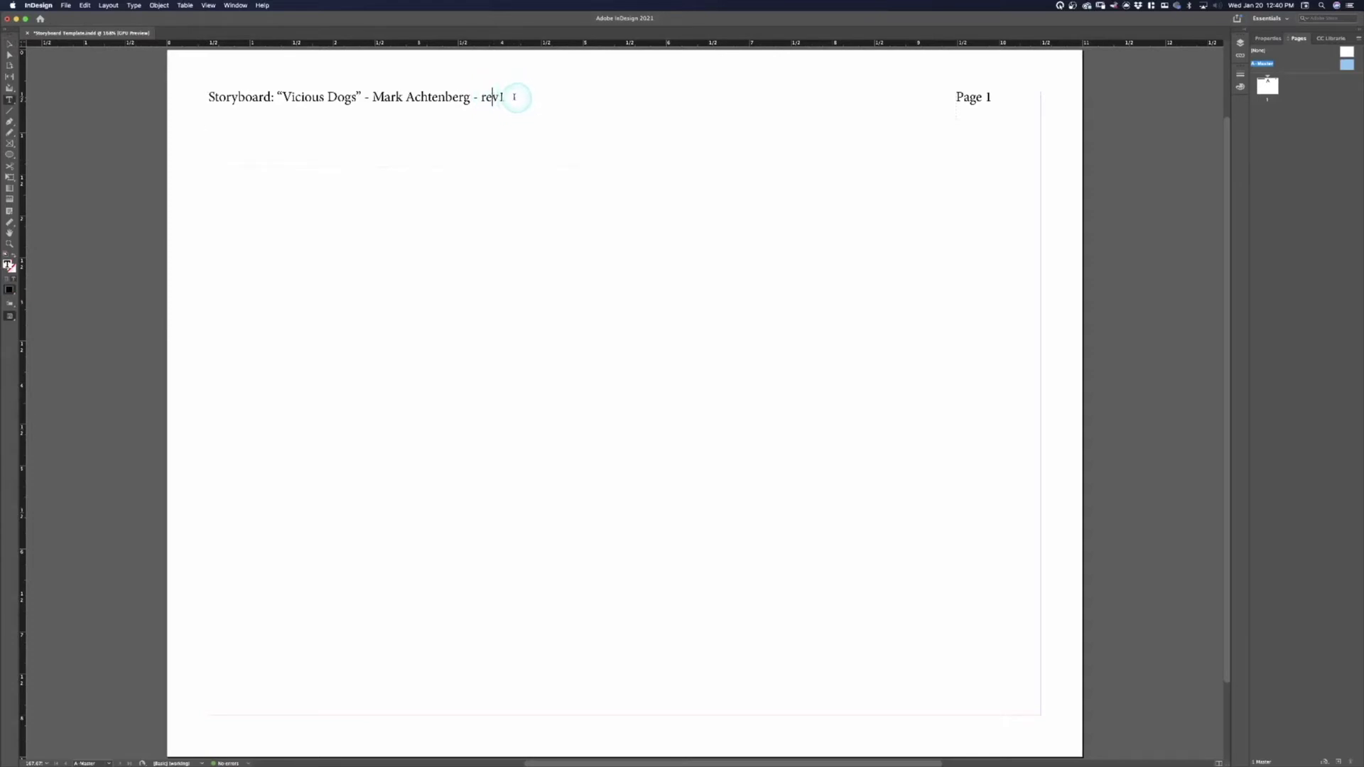
Step: Change the font of the whole storyboard header line to BlairMdITC TT
drag(514, 94, 7, 94)
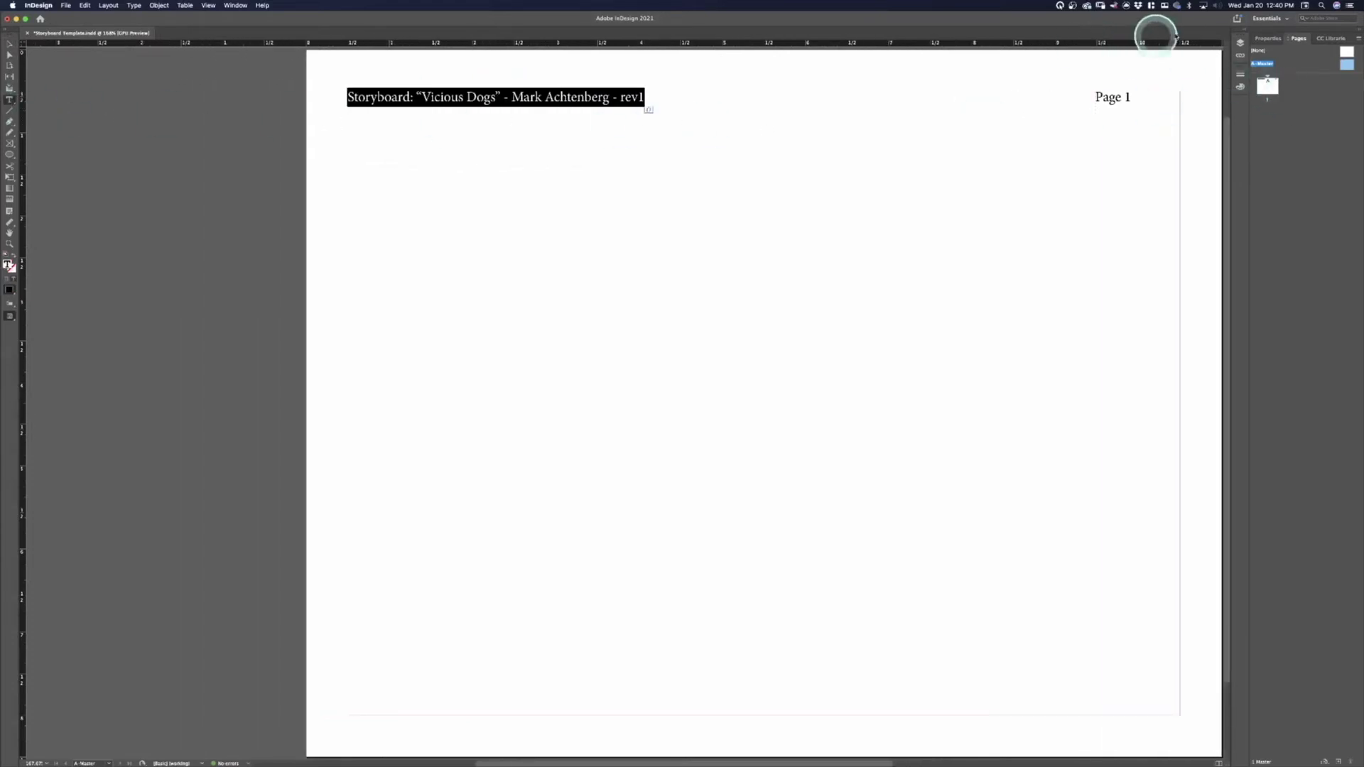
click(1264, 40)
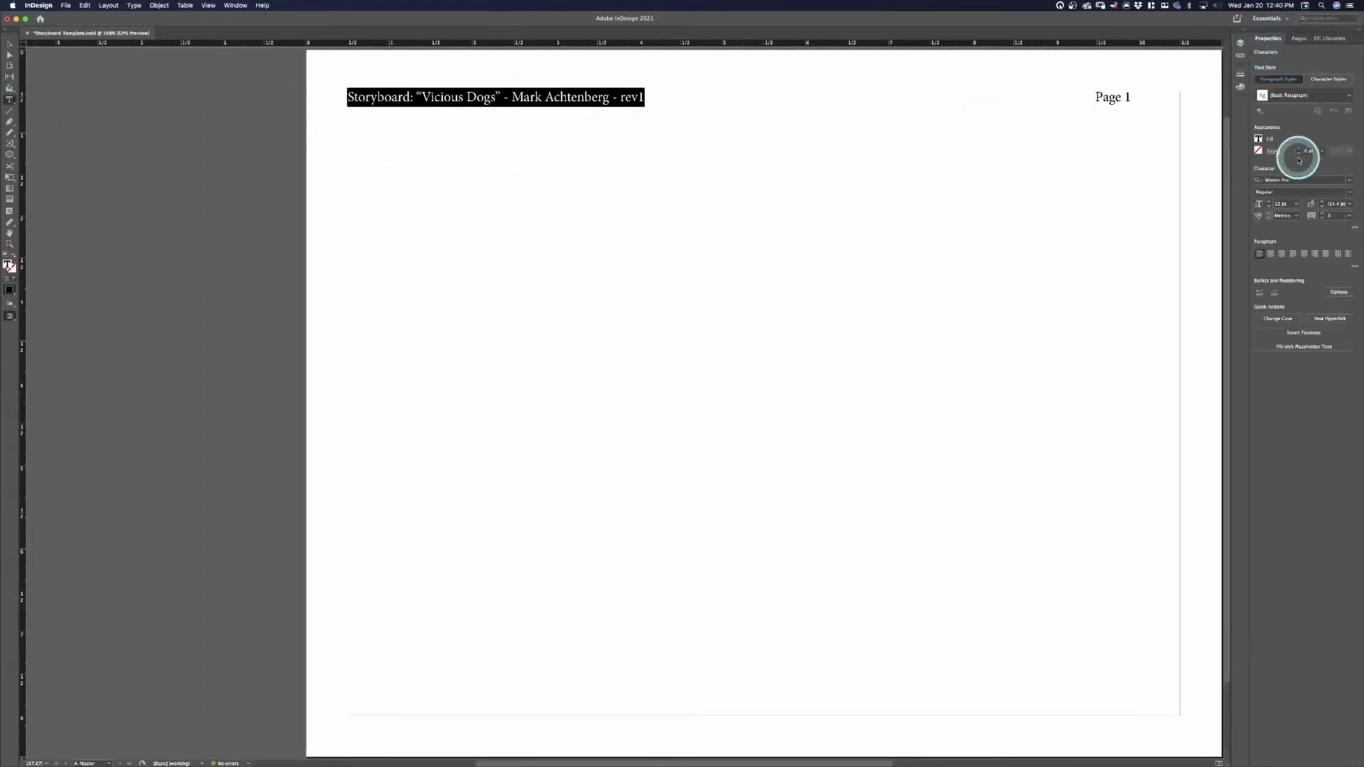
click(1307, 180)
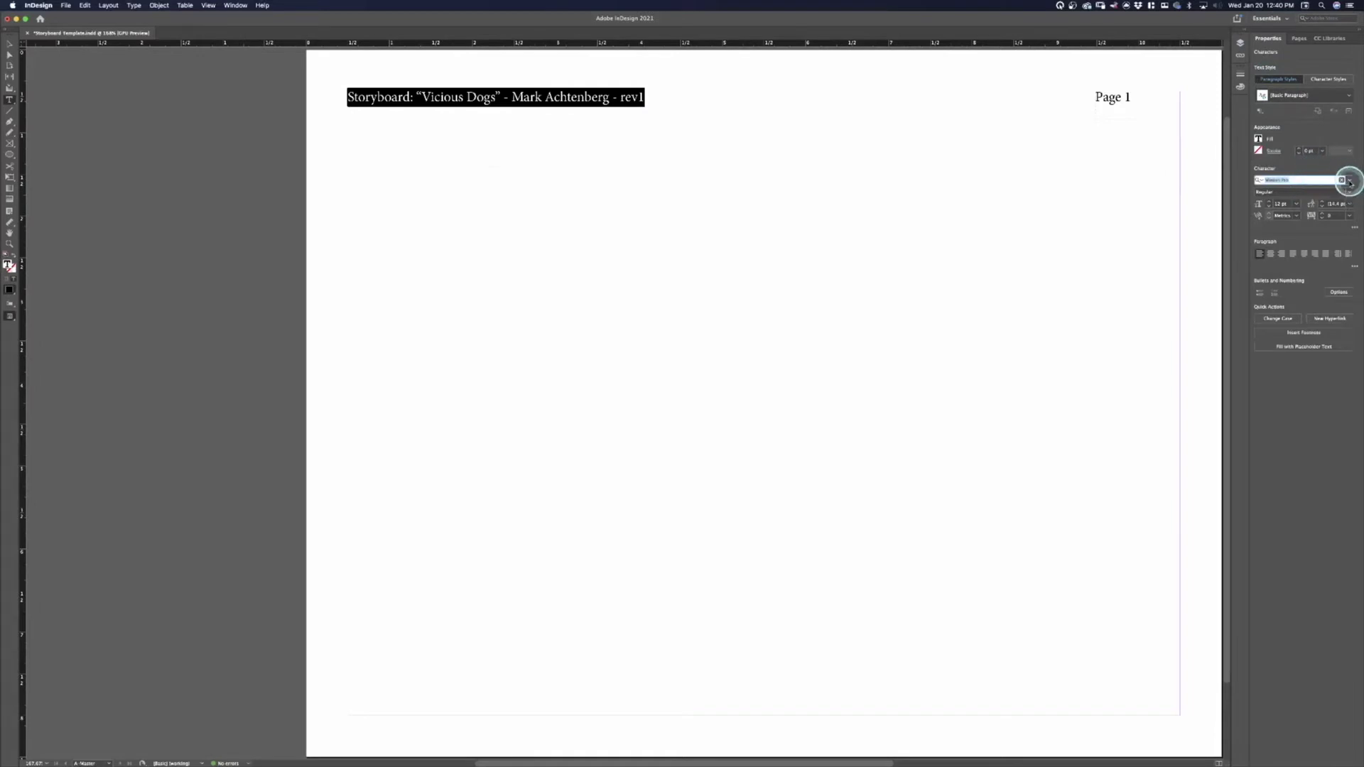
click(1348, 183)
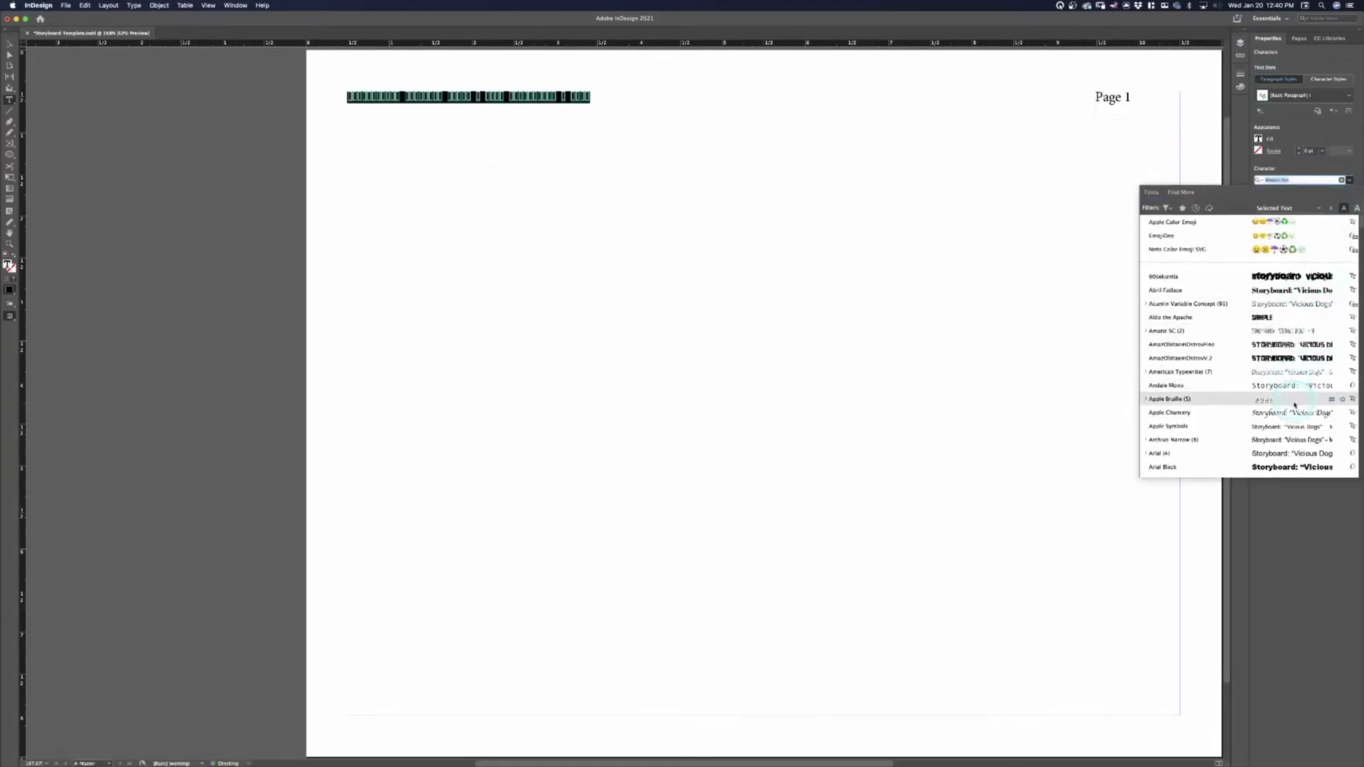
scroll(1293, 424, down, 5)
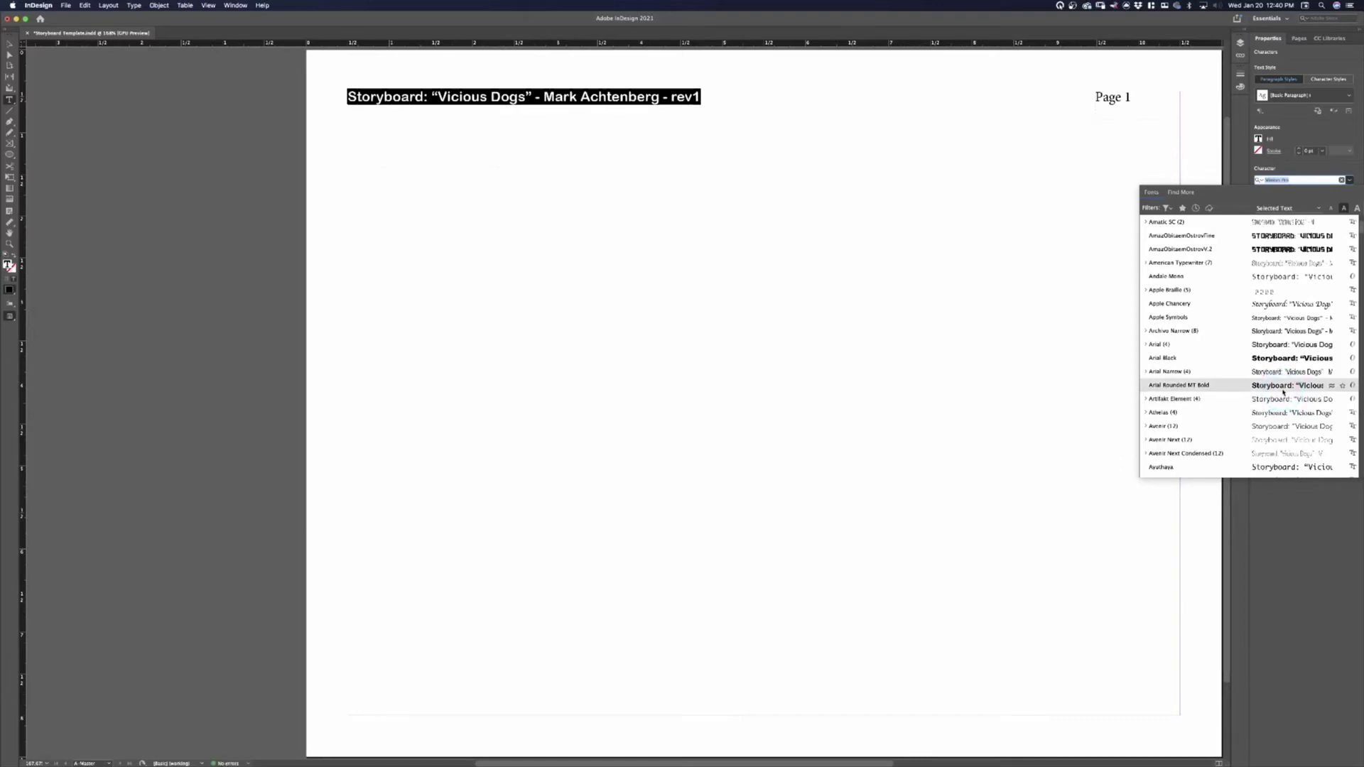
scroll(1283, 391, down, 5)
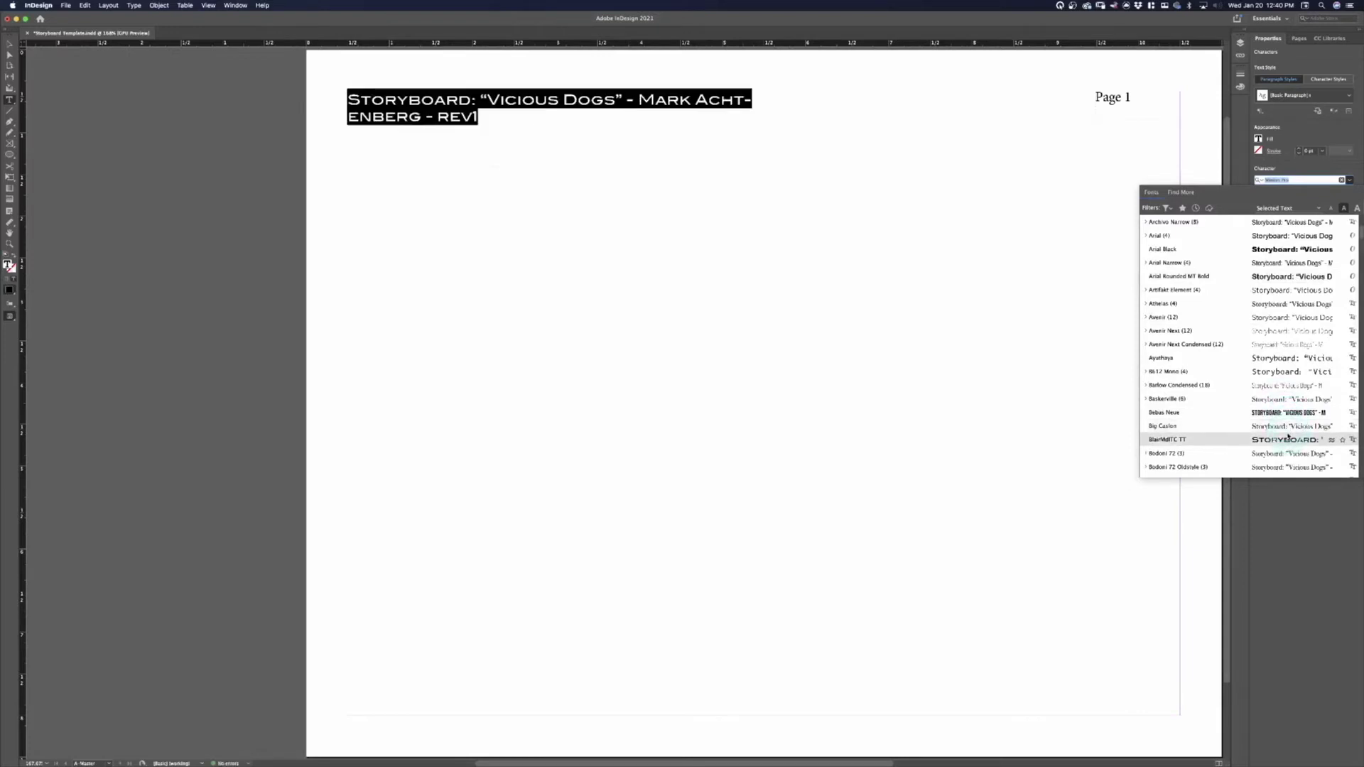
click(1287, 435)
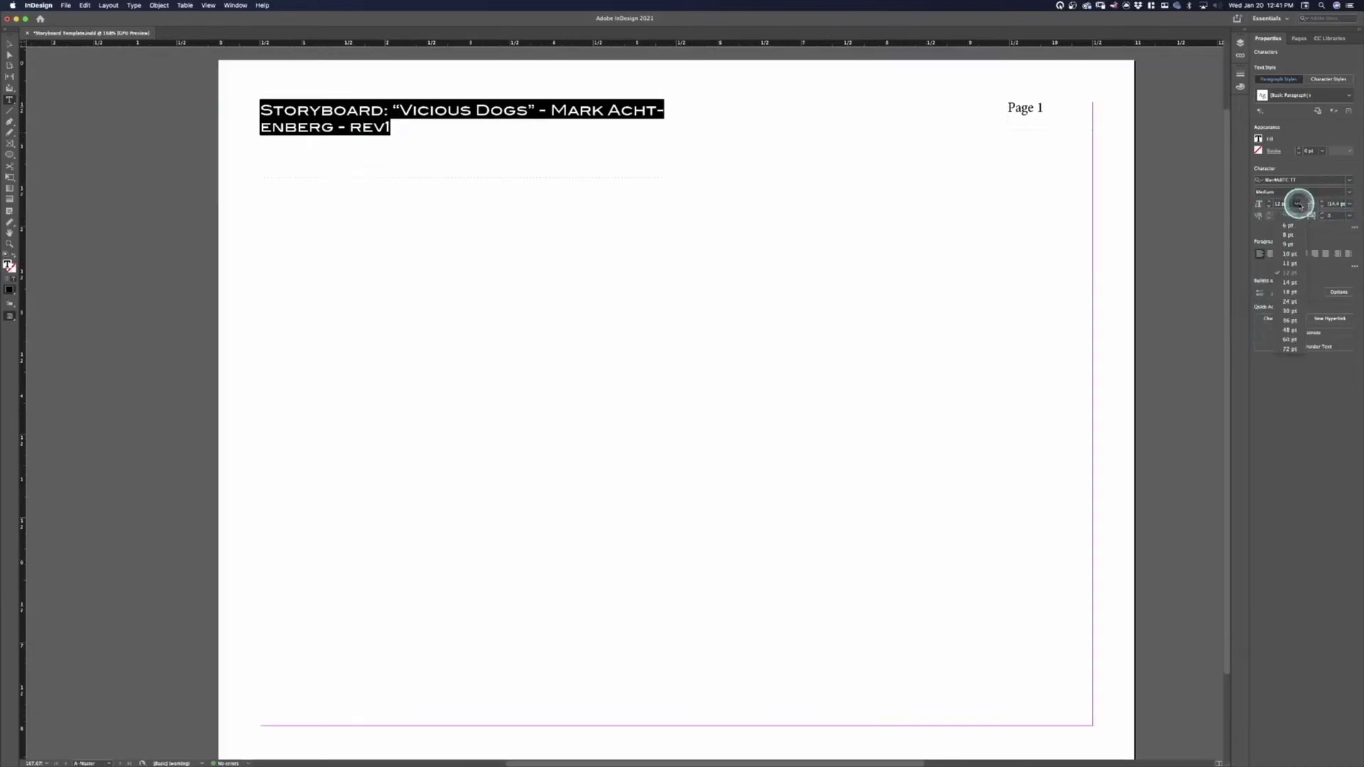
Step: Try the storyboard header text at larger and smaller sizes, and set its font size to 11 pt
click(1295, 204)
click(1289, 281)
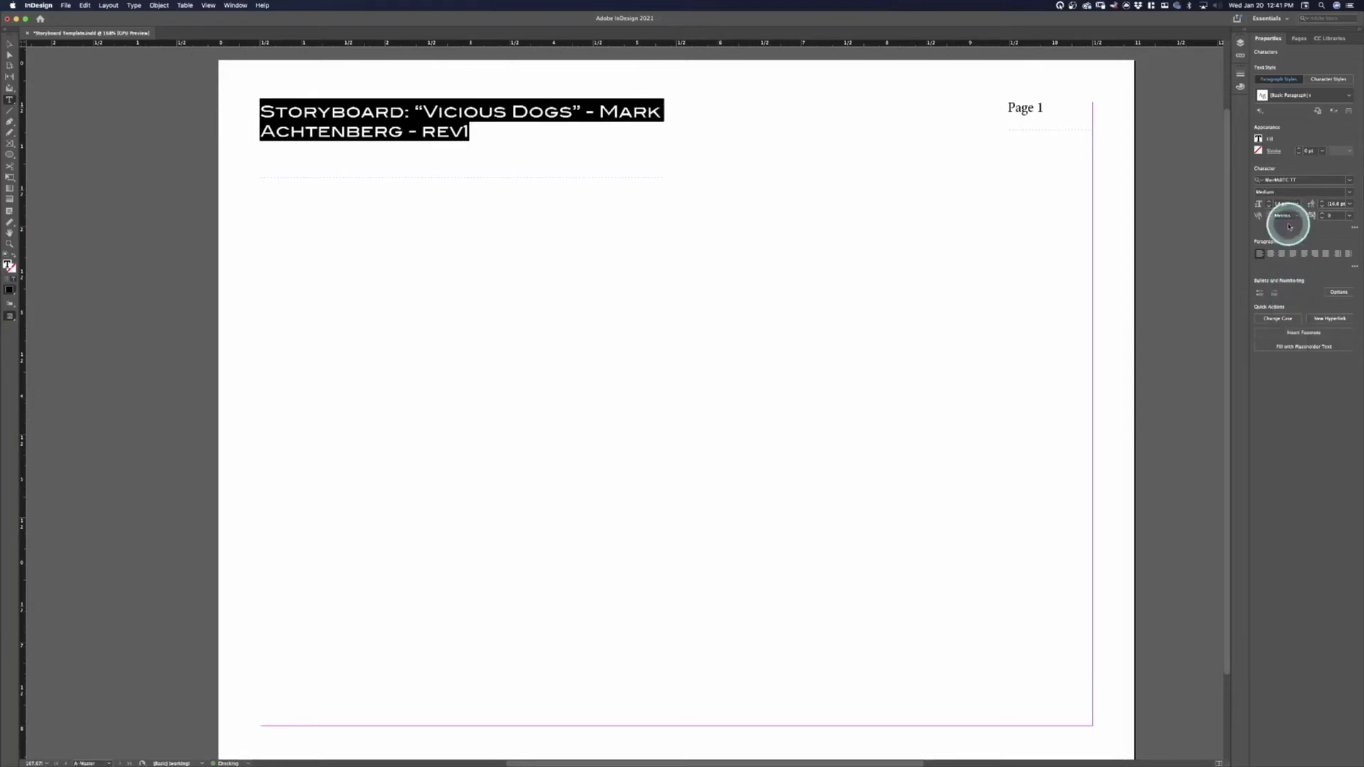
click(1293, 205)
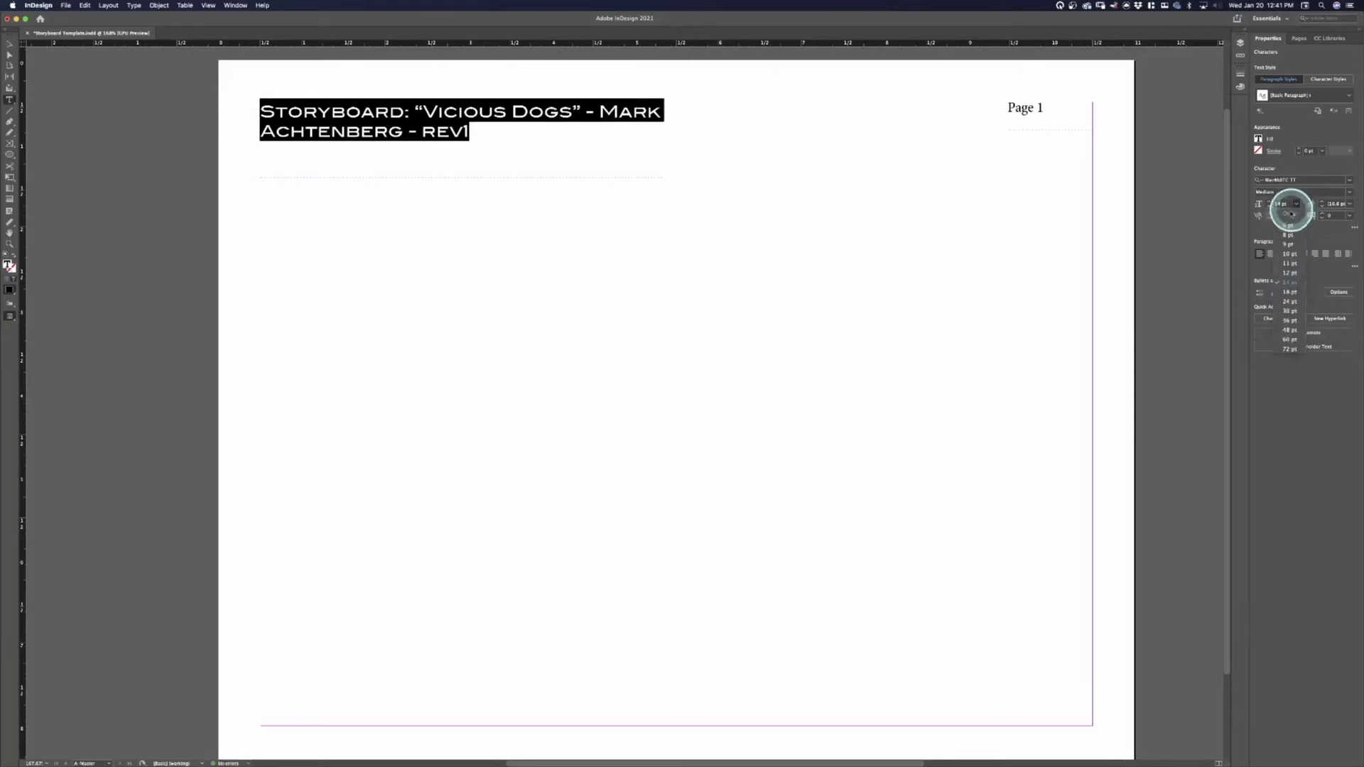
click(1289, 253)
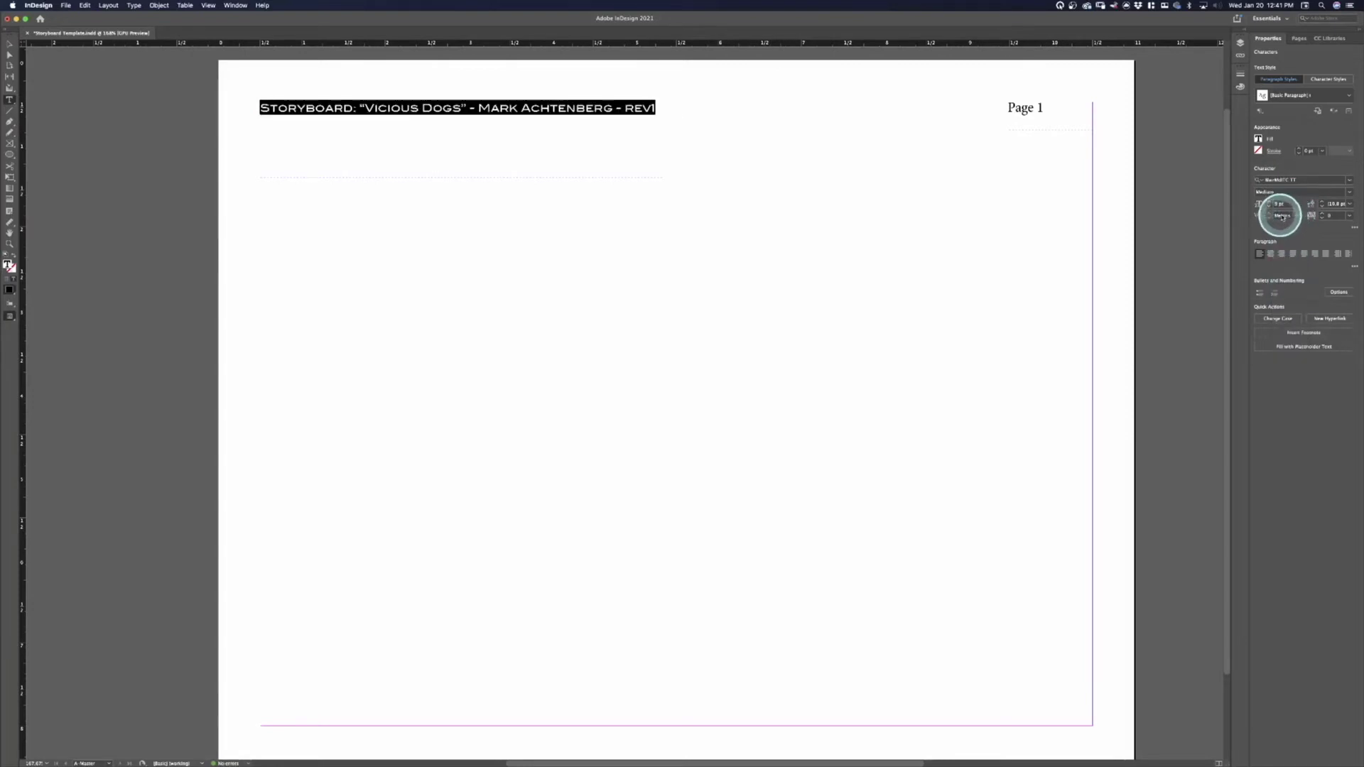
click(1295, 205)
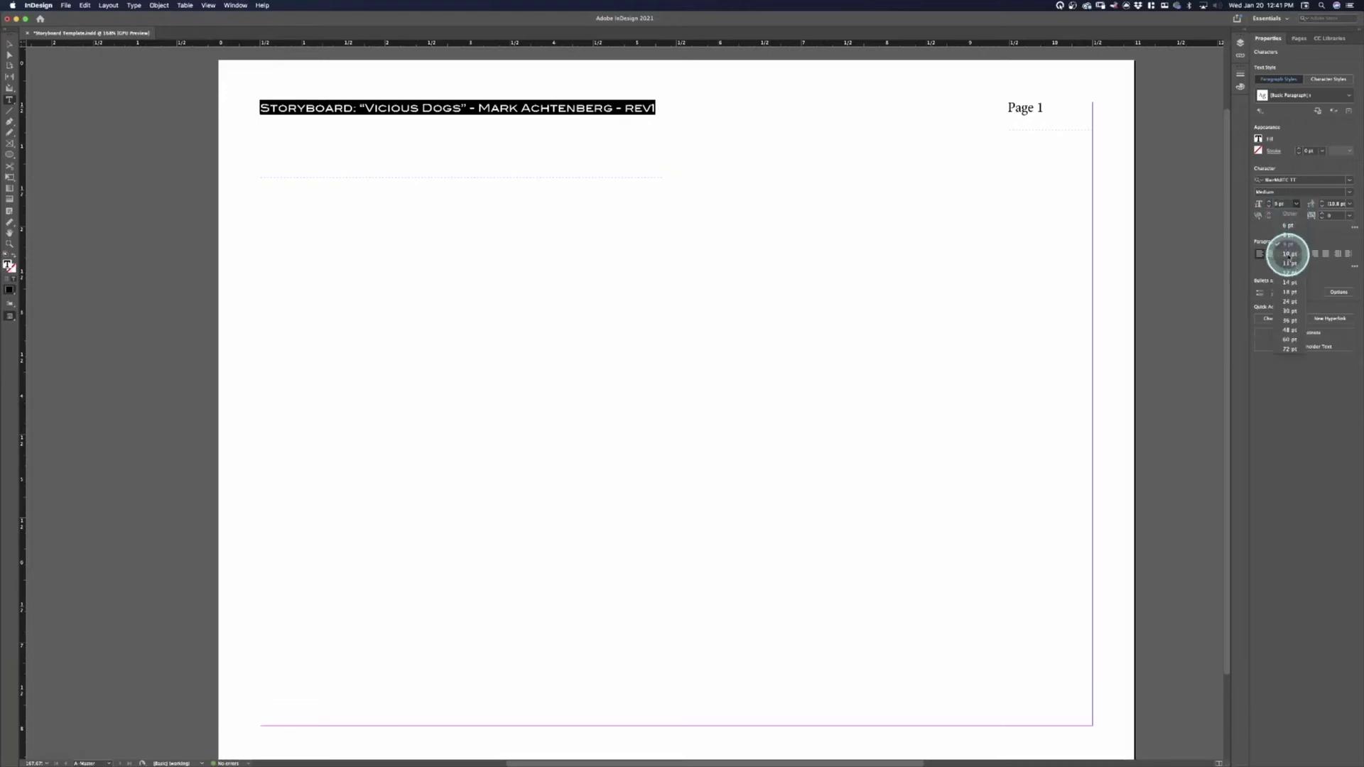
click(1286, 260)
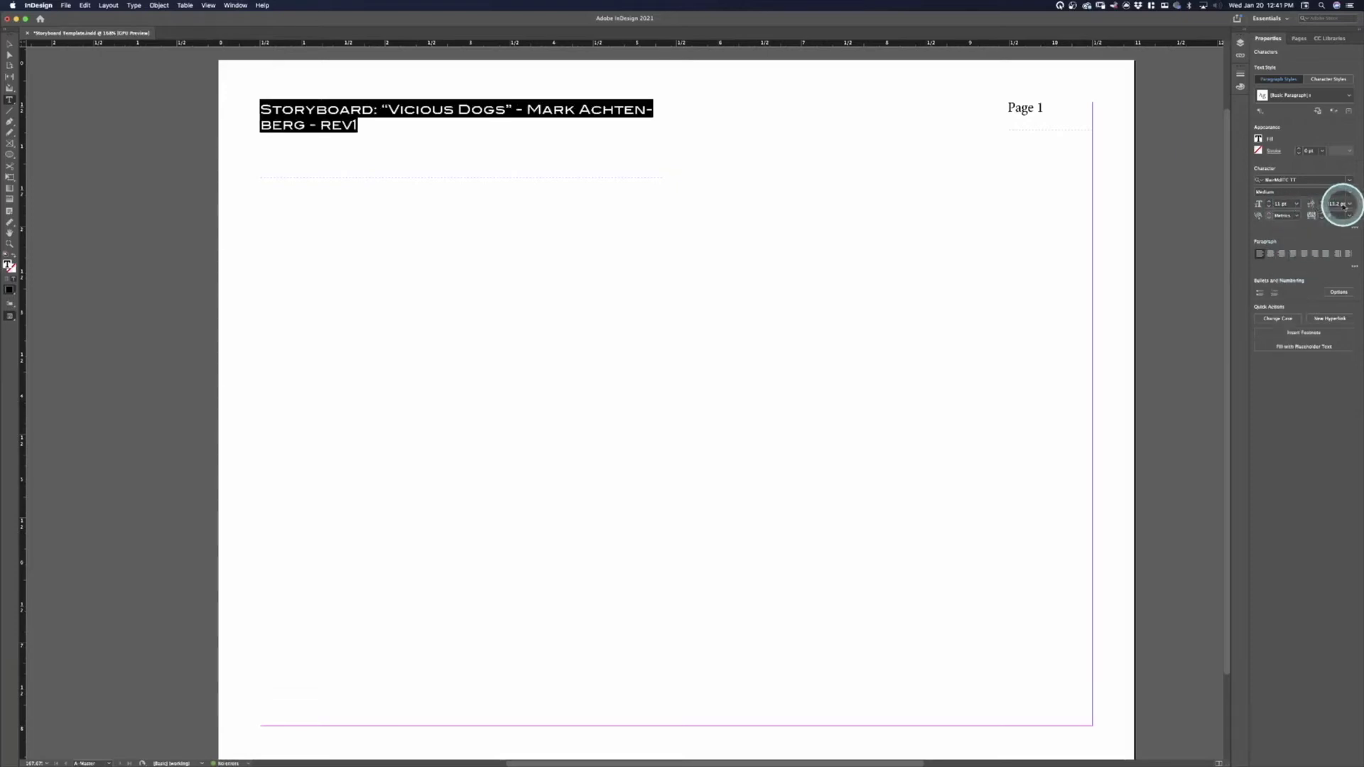
Step: Try right and justified alignment on the storyboard header text, and restore left alignment
click(1282, 253)
click(1282, 254)
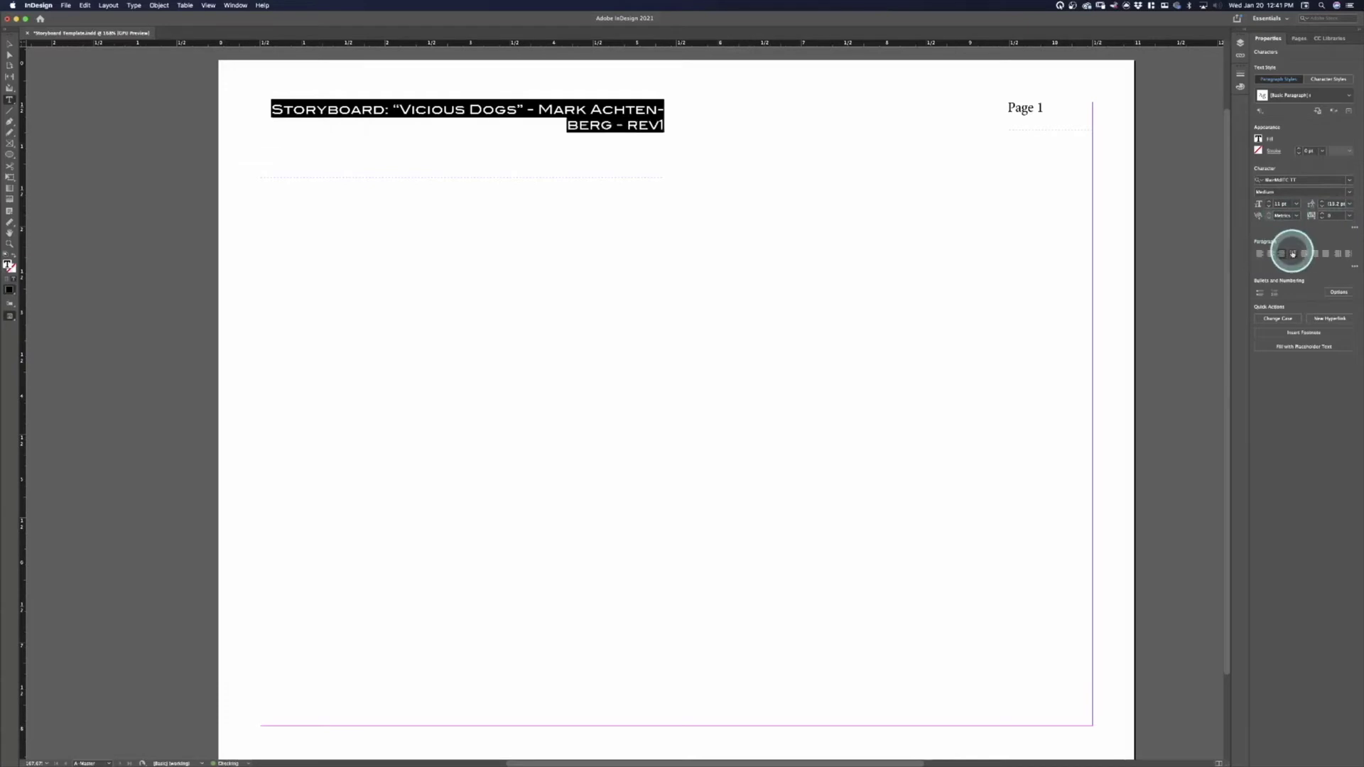
click(1293, 253)
click(1260, 254)
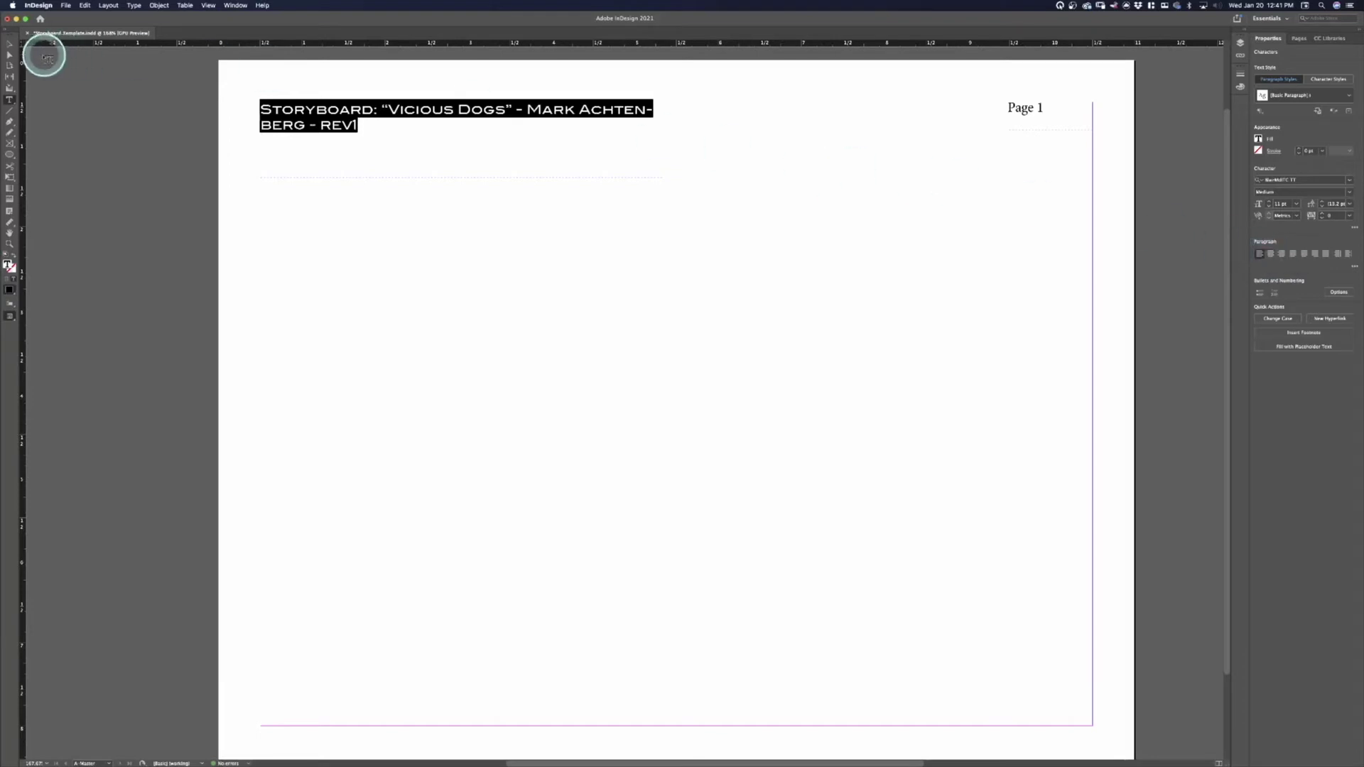
Step: Resize the header's text frame to about 5.9 in wide and 0.34 in tall, and add a space between “rev” and “1”
click(10, 46)
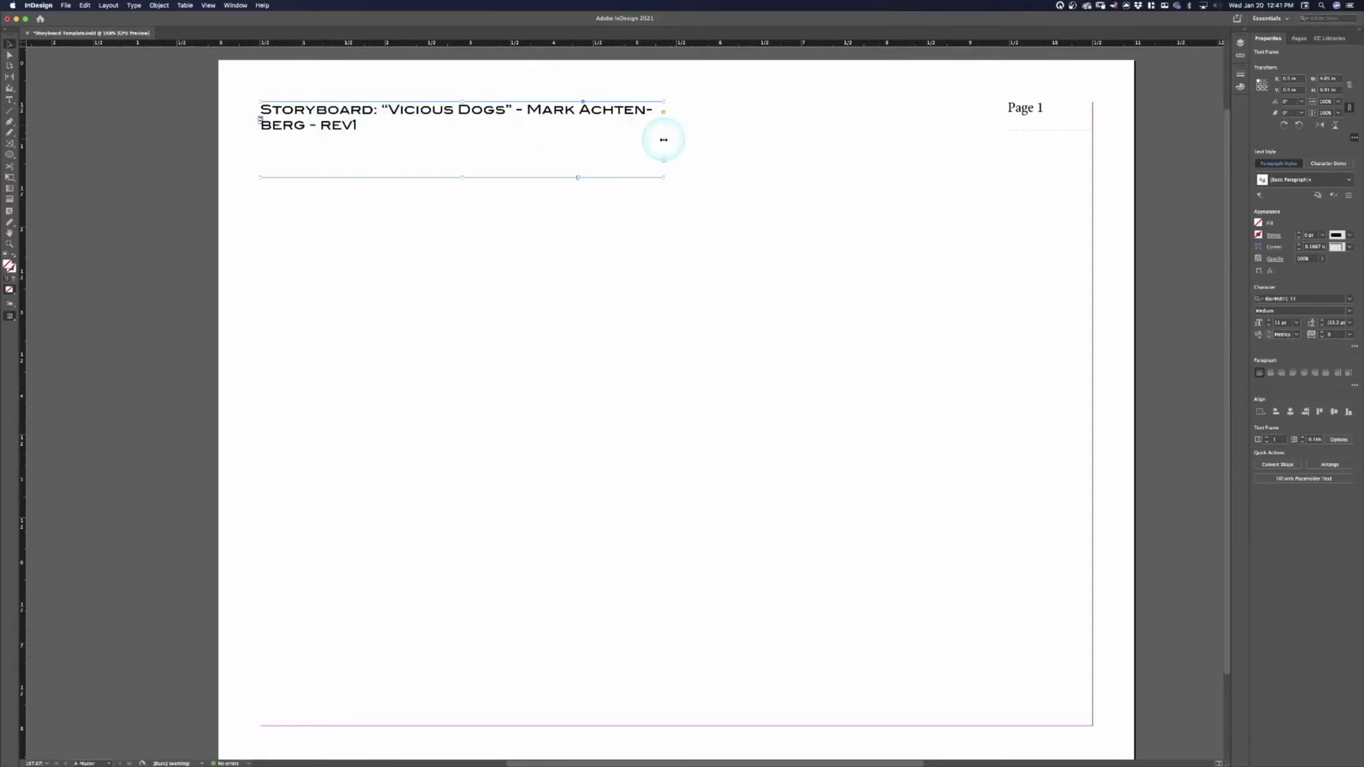
drag(664, 140, 748, 140)
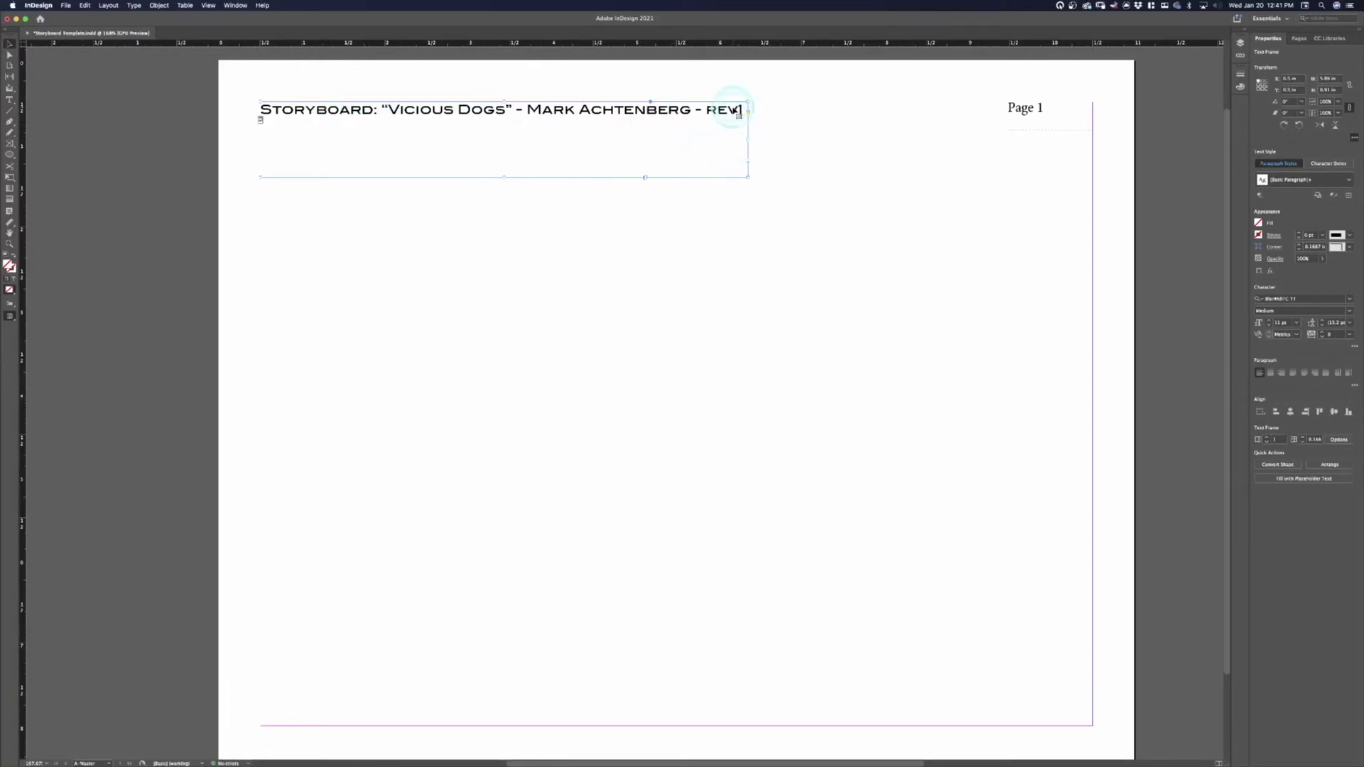
double_click(735, 110)
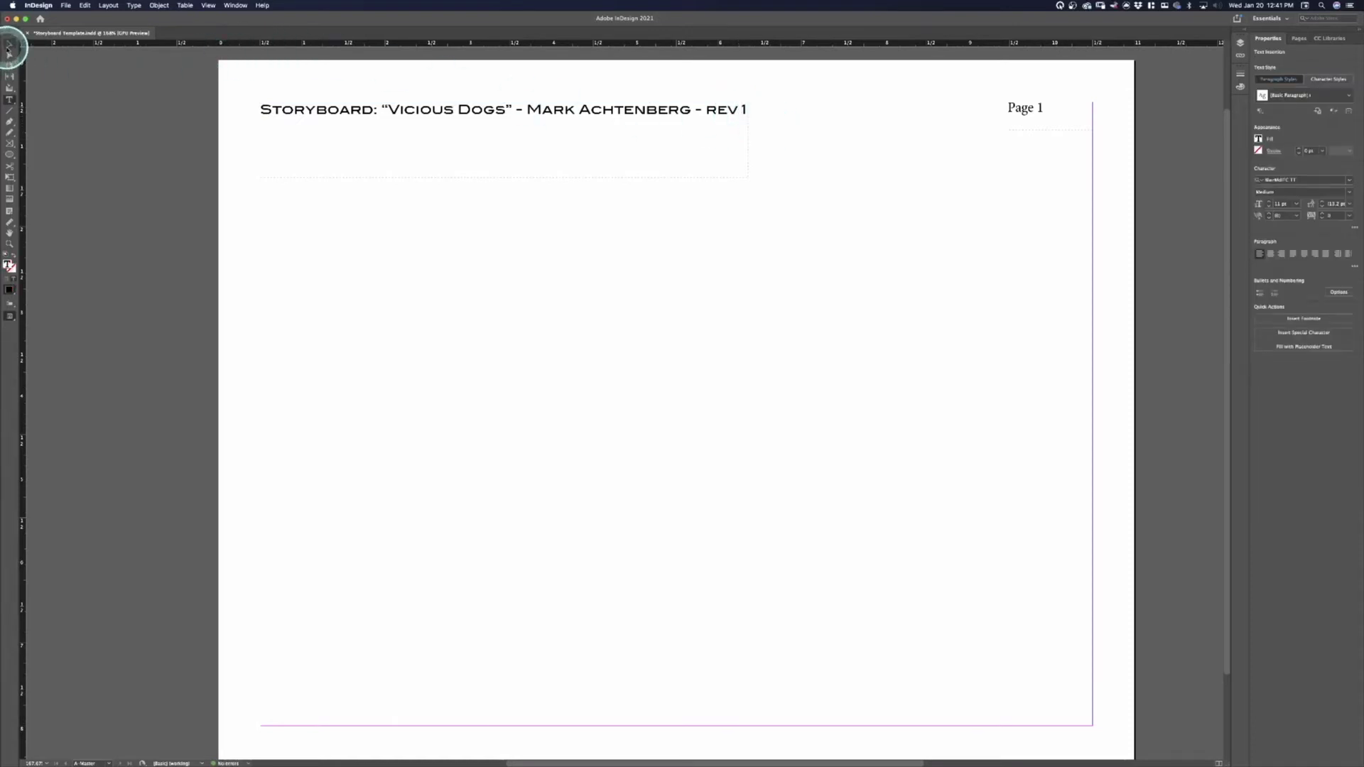
click(8, 47)
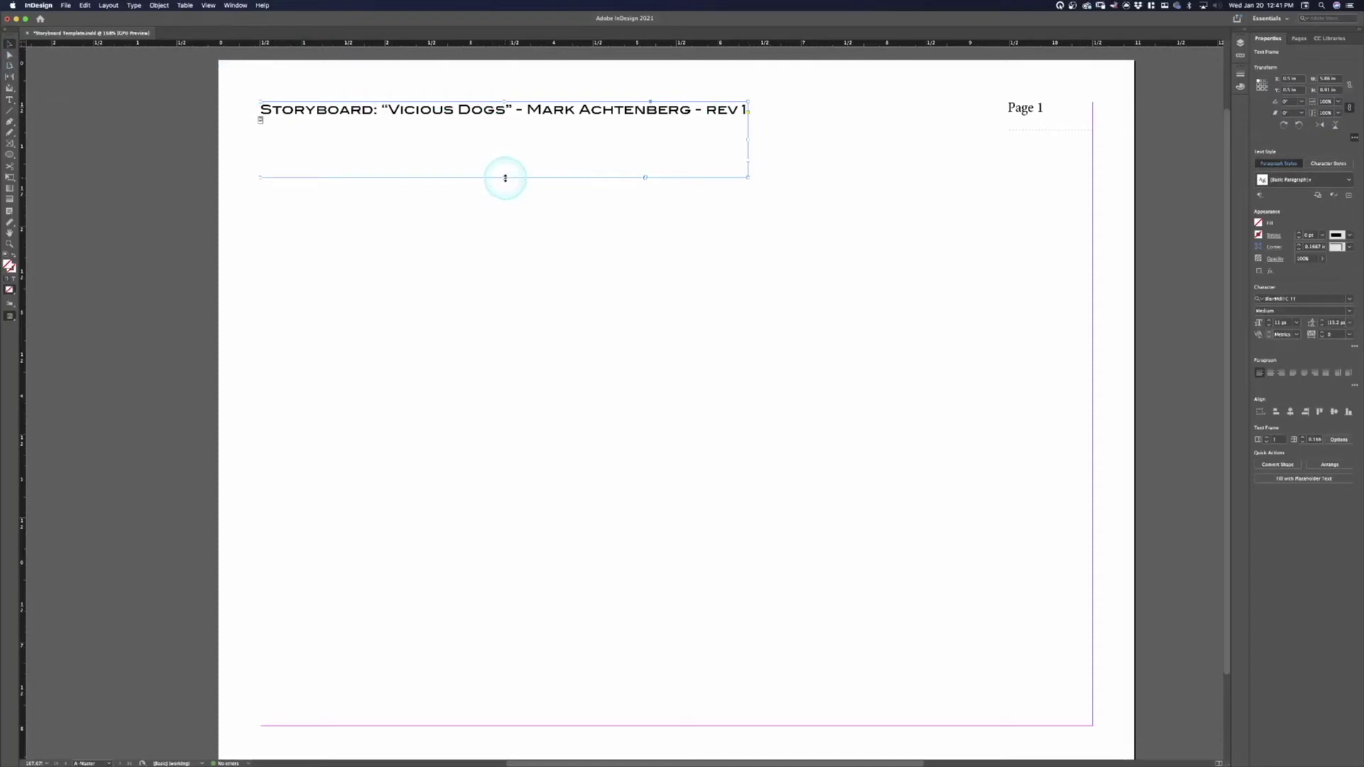
drag(505, 178, 505, 130)
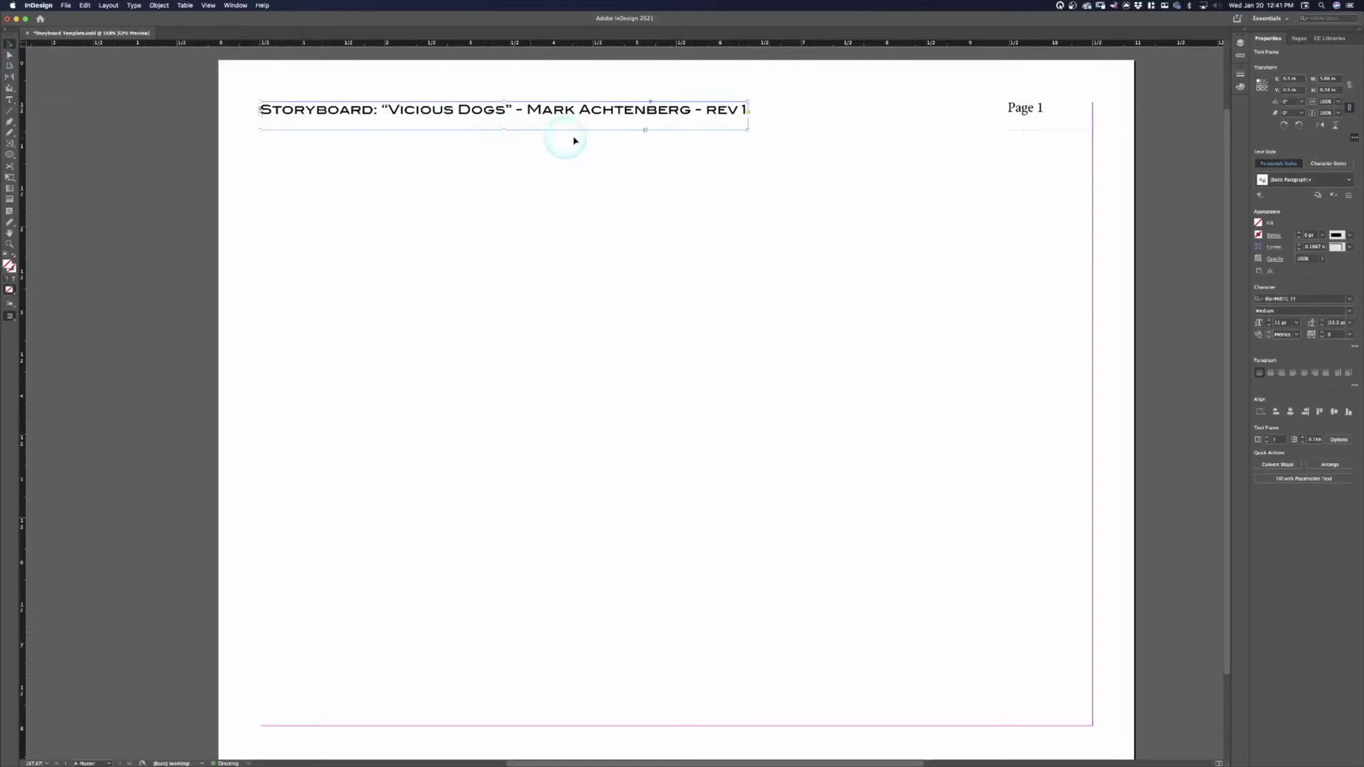
Step: Right-align the “Page 1” label within its text frame
click(1035, 109)
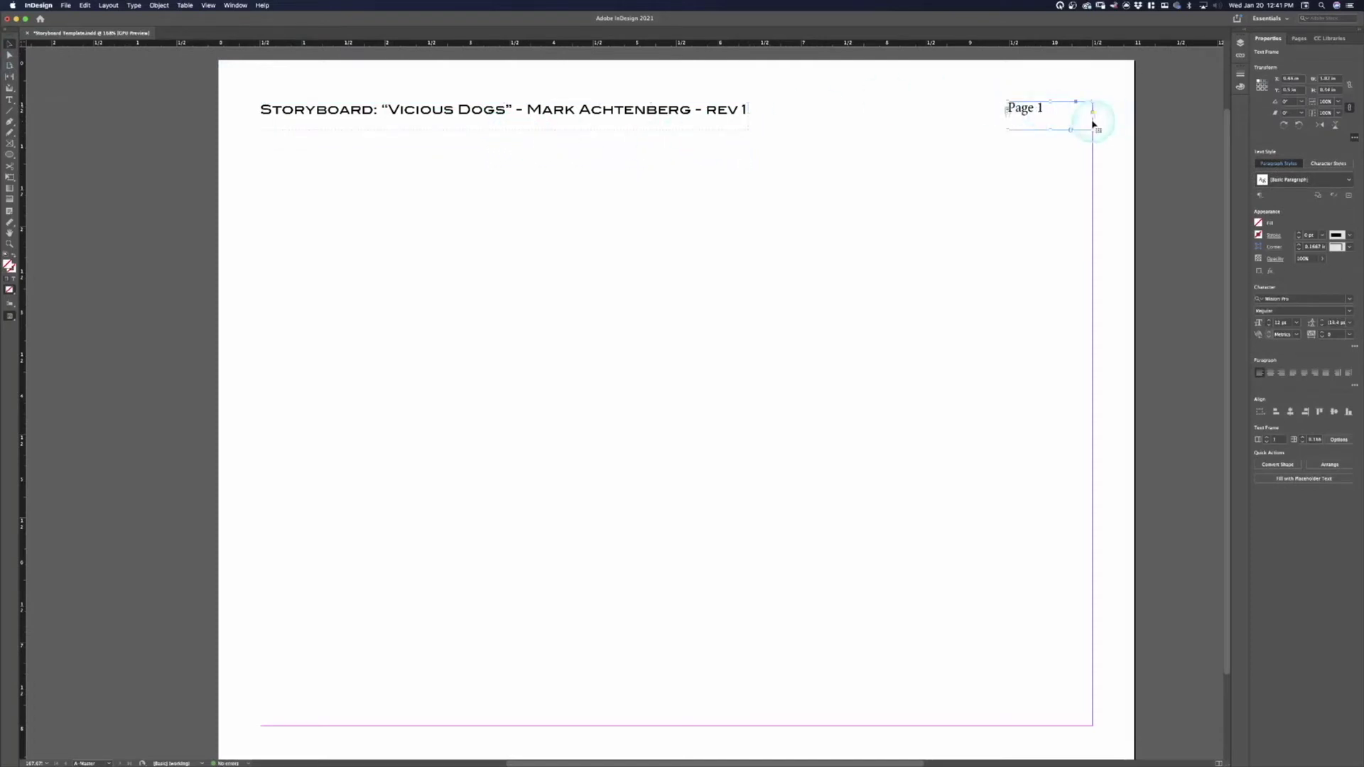
click(1032, 110)
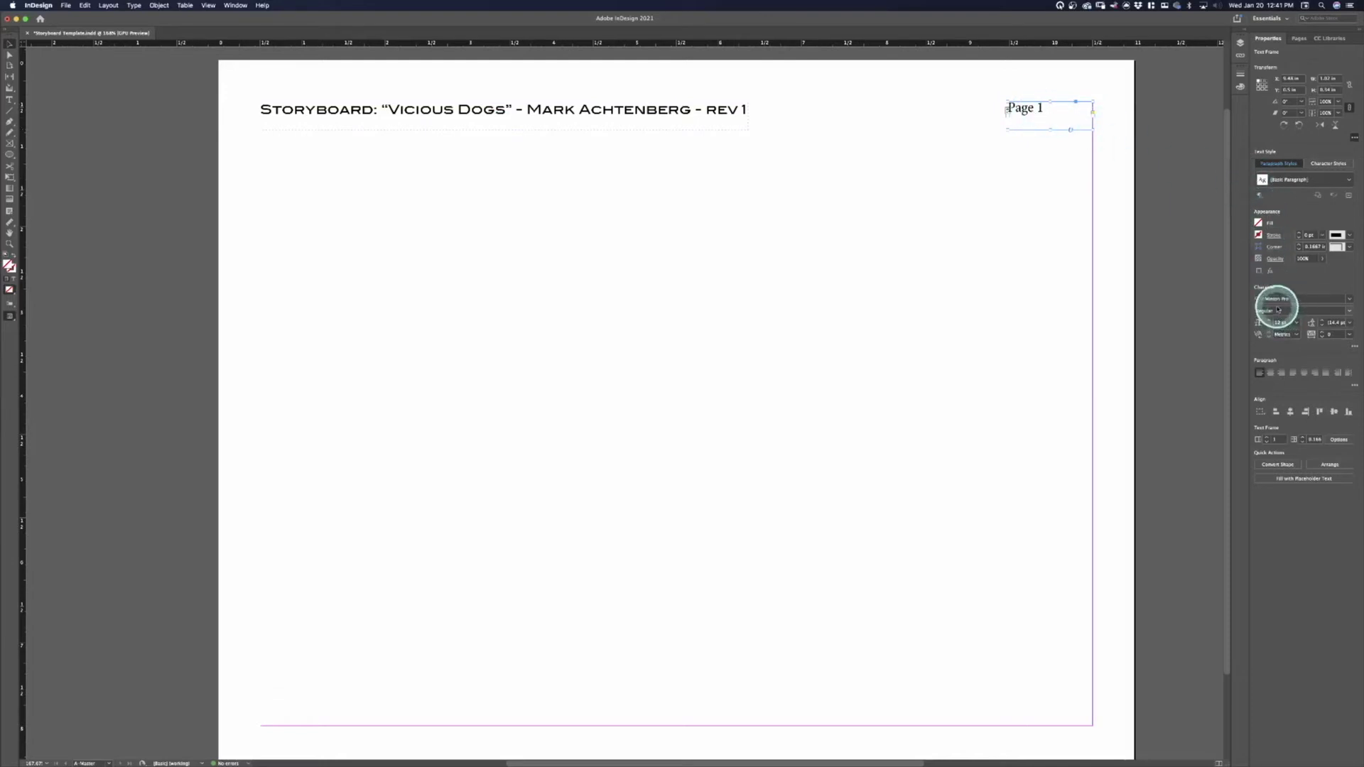
click(1280, 372)
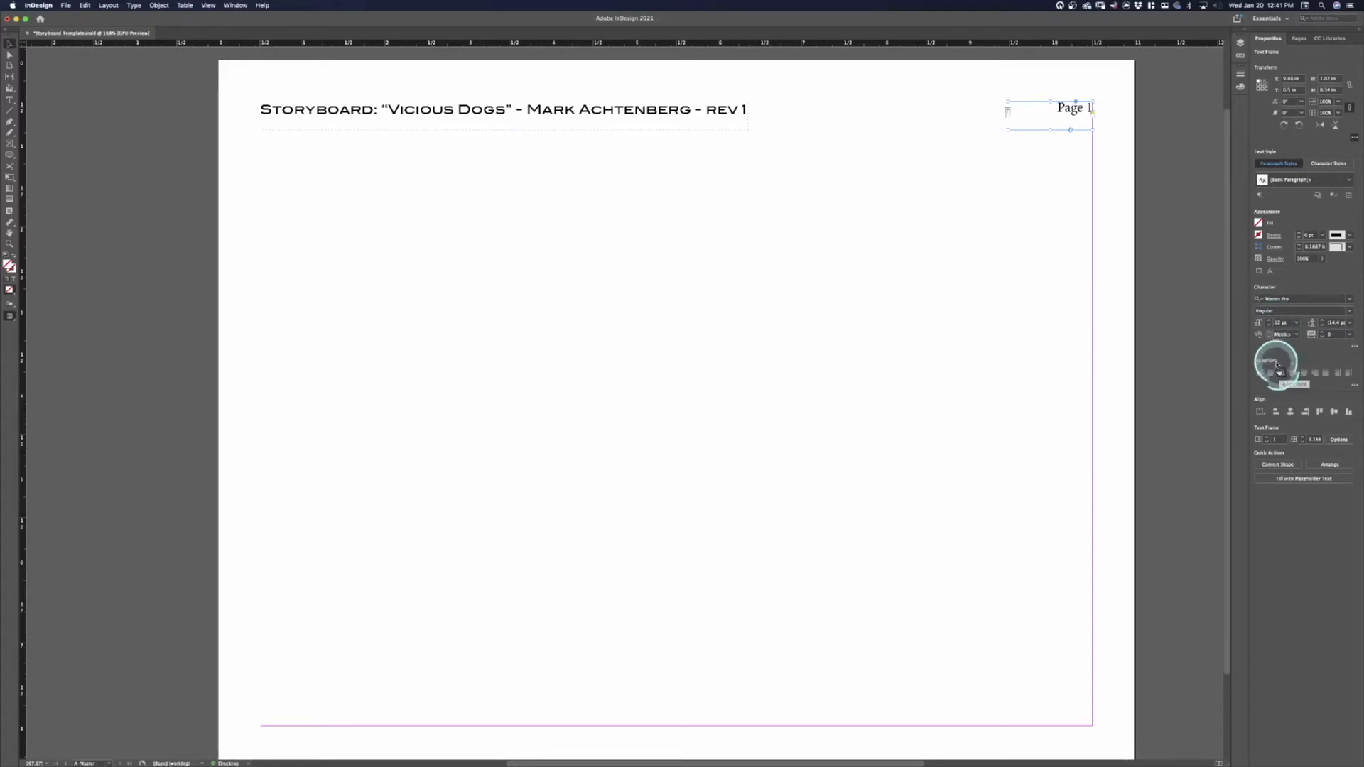
Step: Replace the number in the “Page 1” label with a Current Page Number marker
double_click(1089, 109)
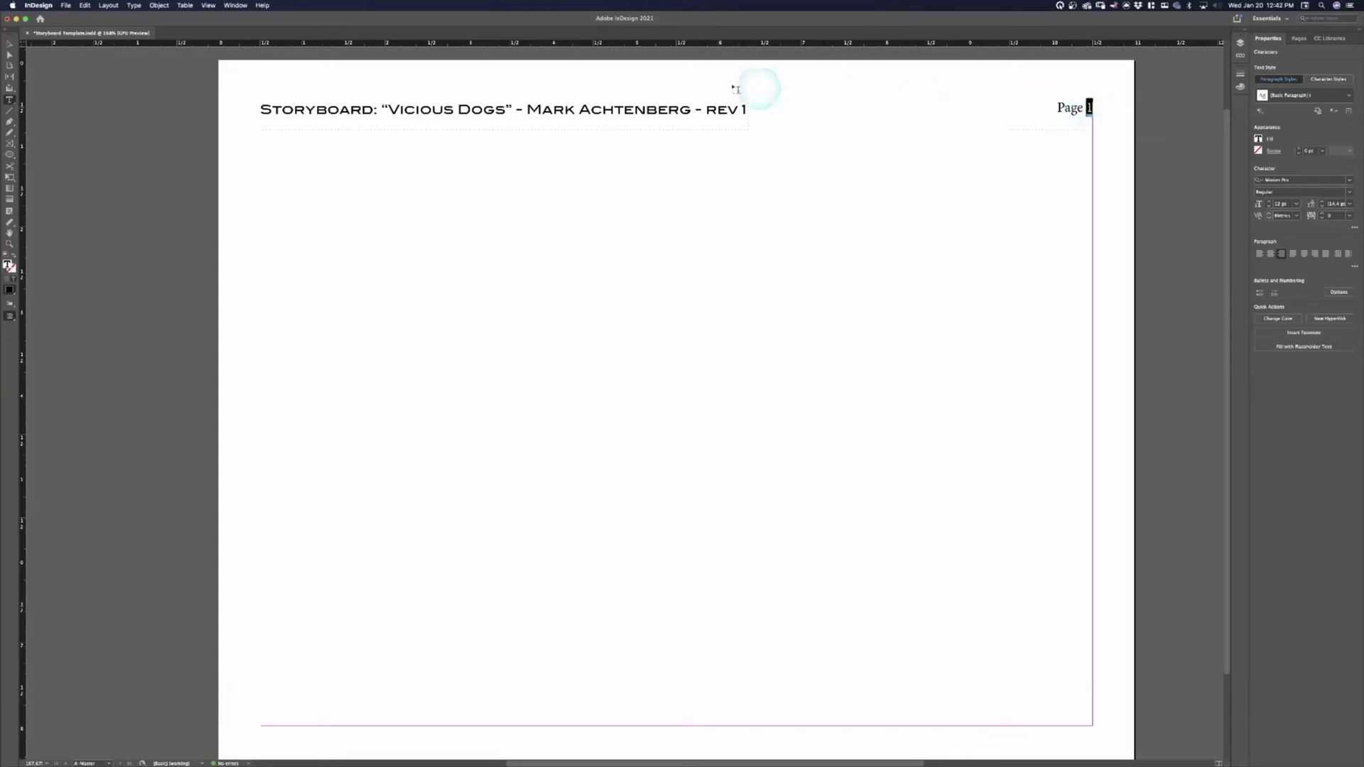
click(133, 6)
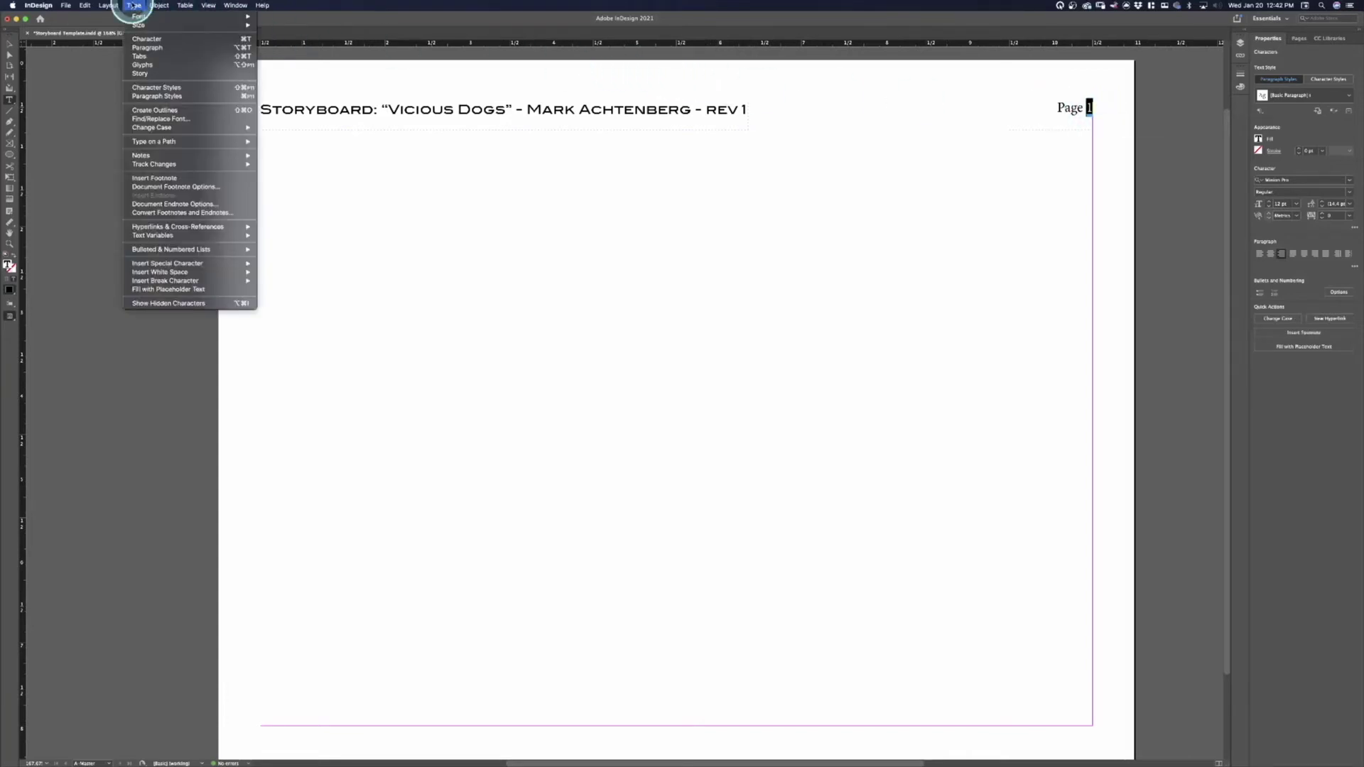
mouse_move(177, 282)
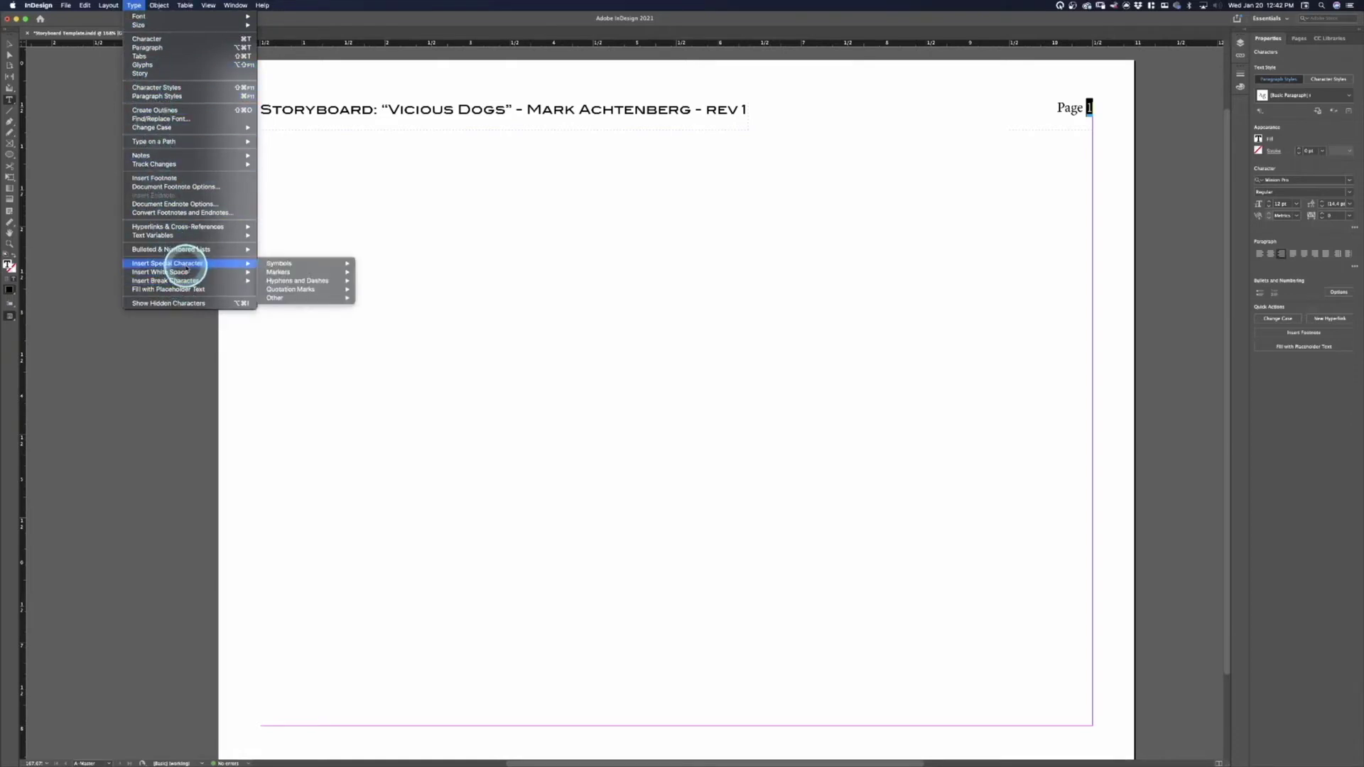
mouse_move(292, 276)
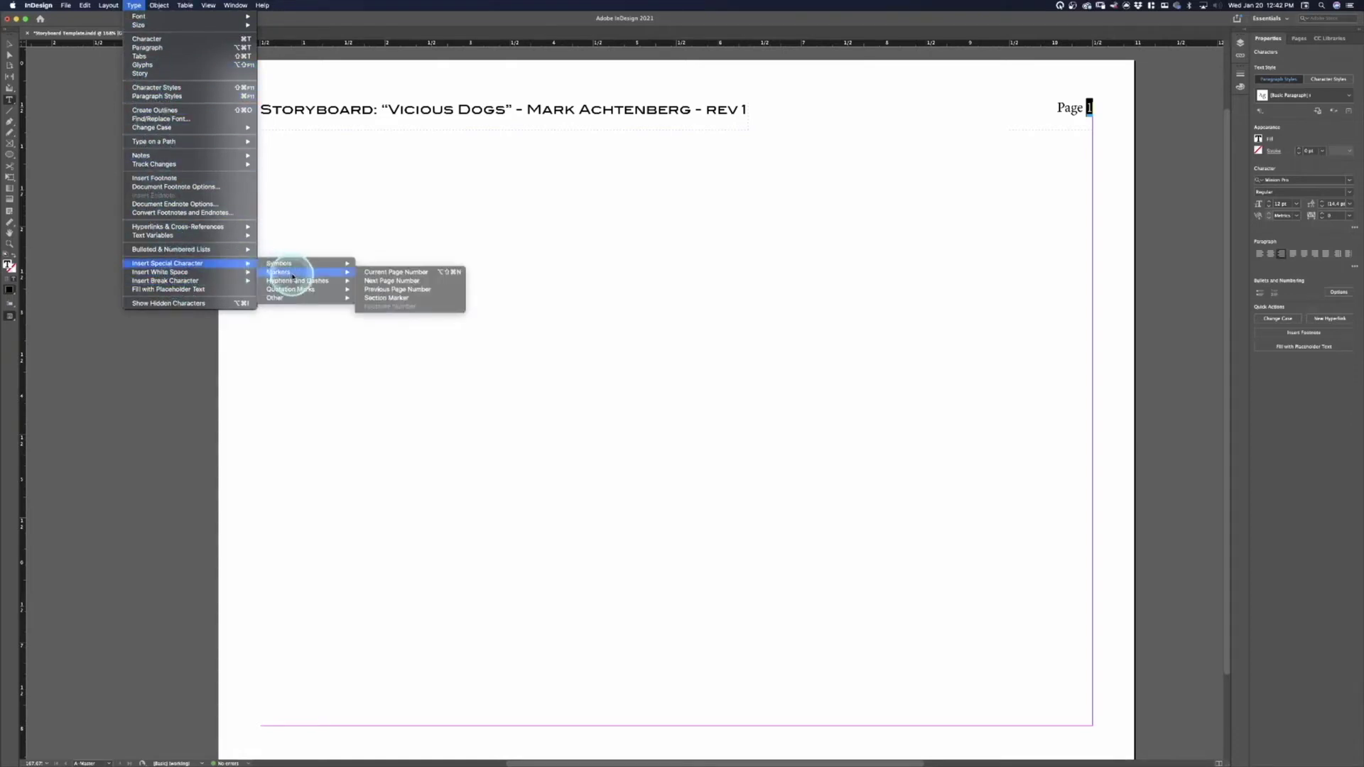
click(383, 276)
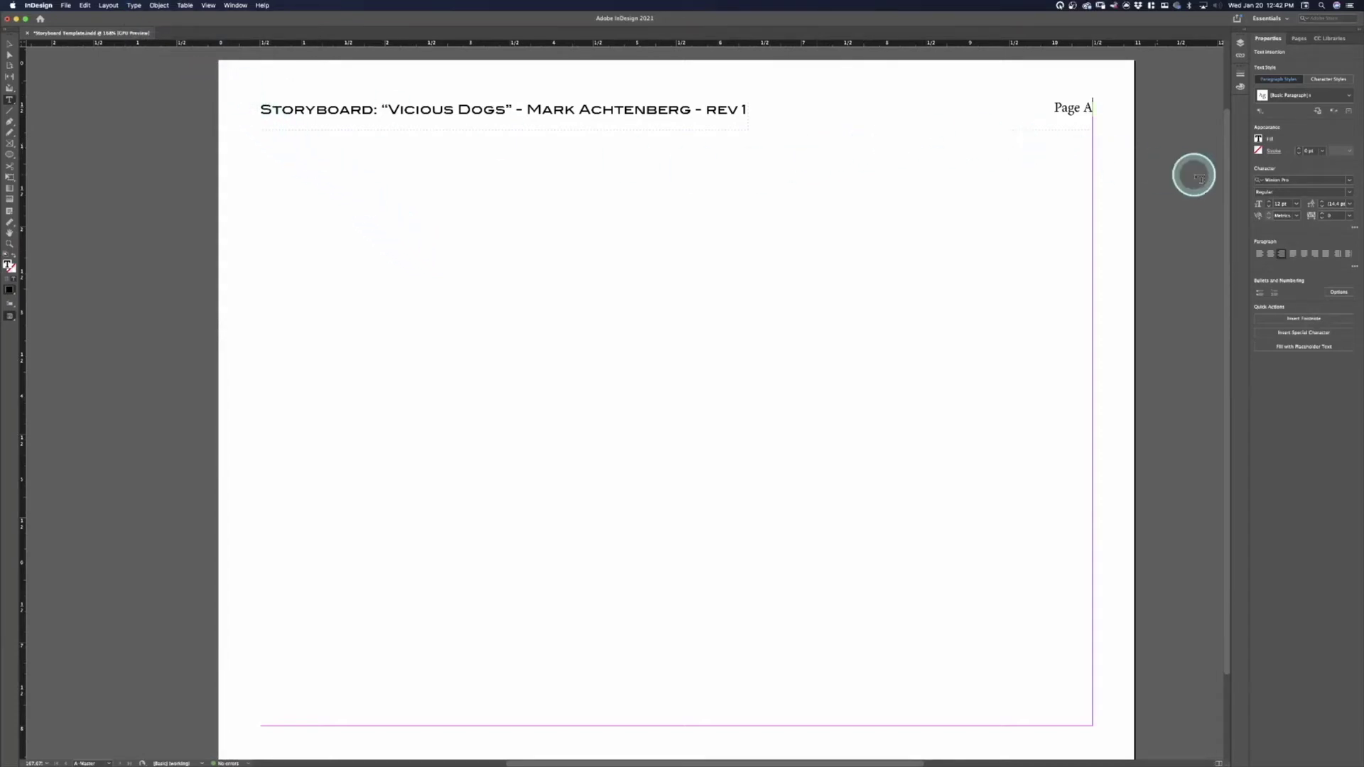
Step: Open page 1 and insert one page based on A-Master after it
click(1298, 41)
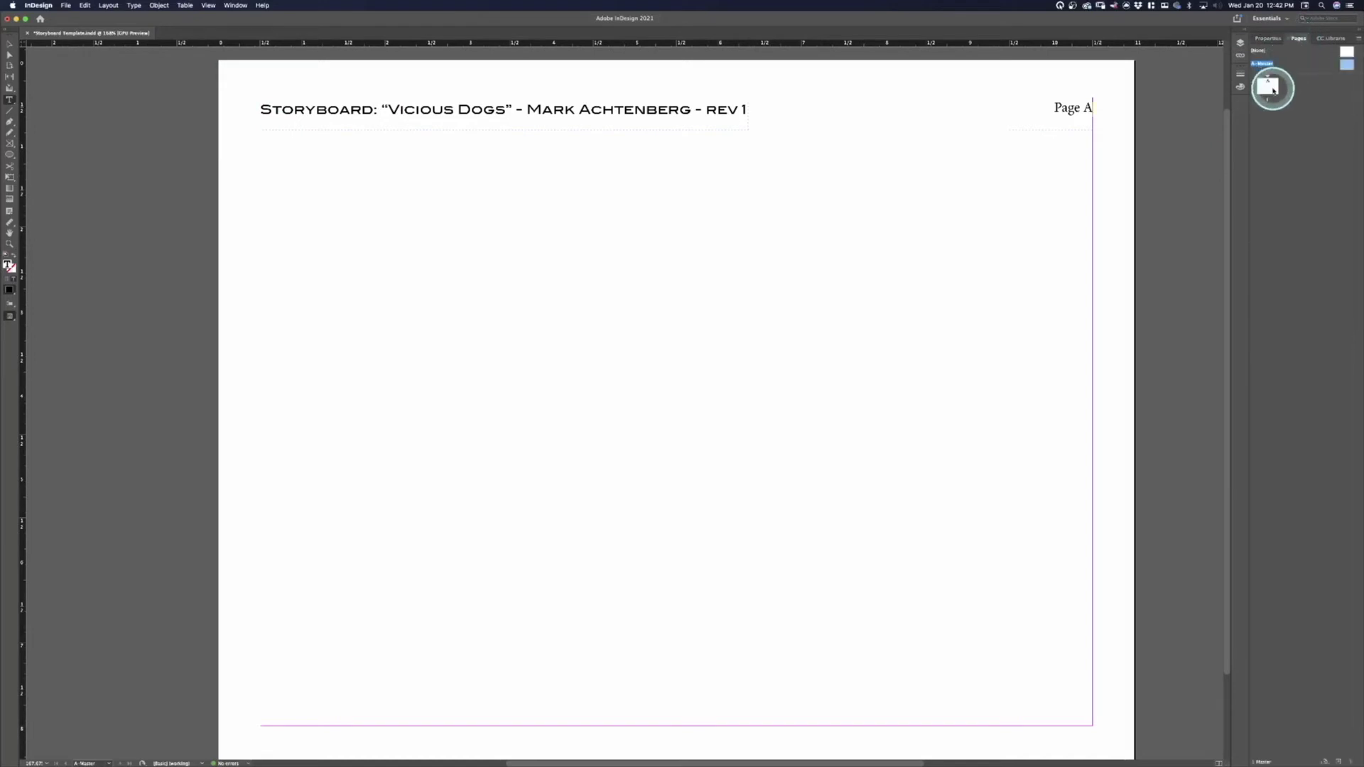
double_click(1271, 88)
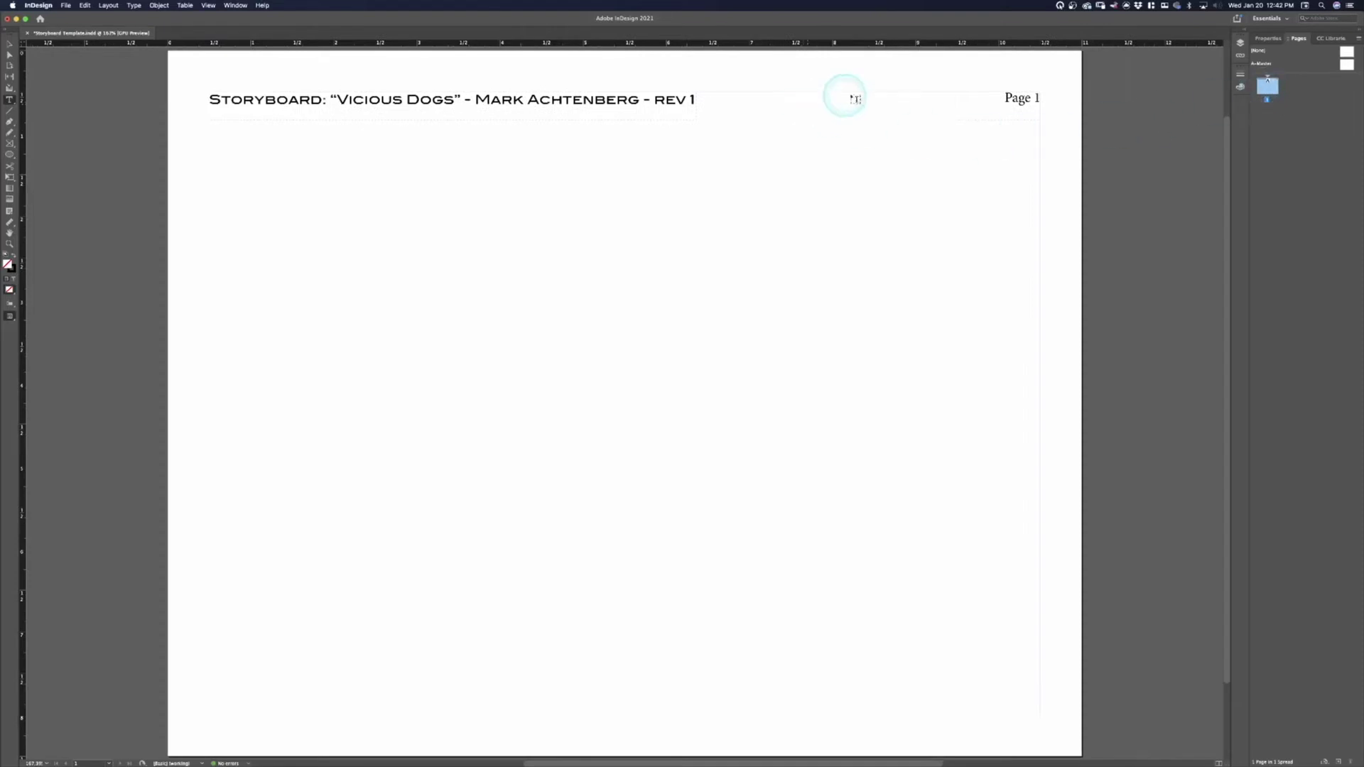
right_click(1265, 100)
click(1271, 103)
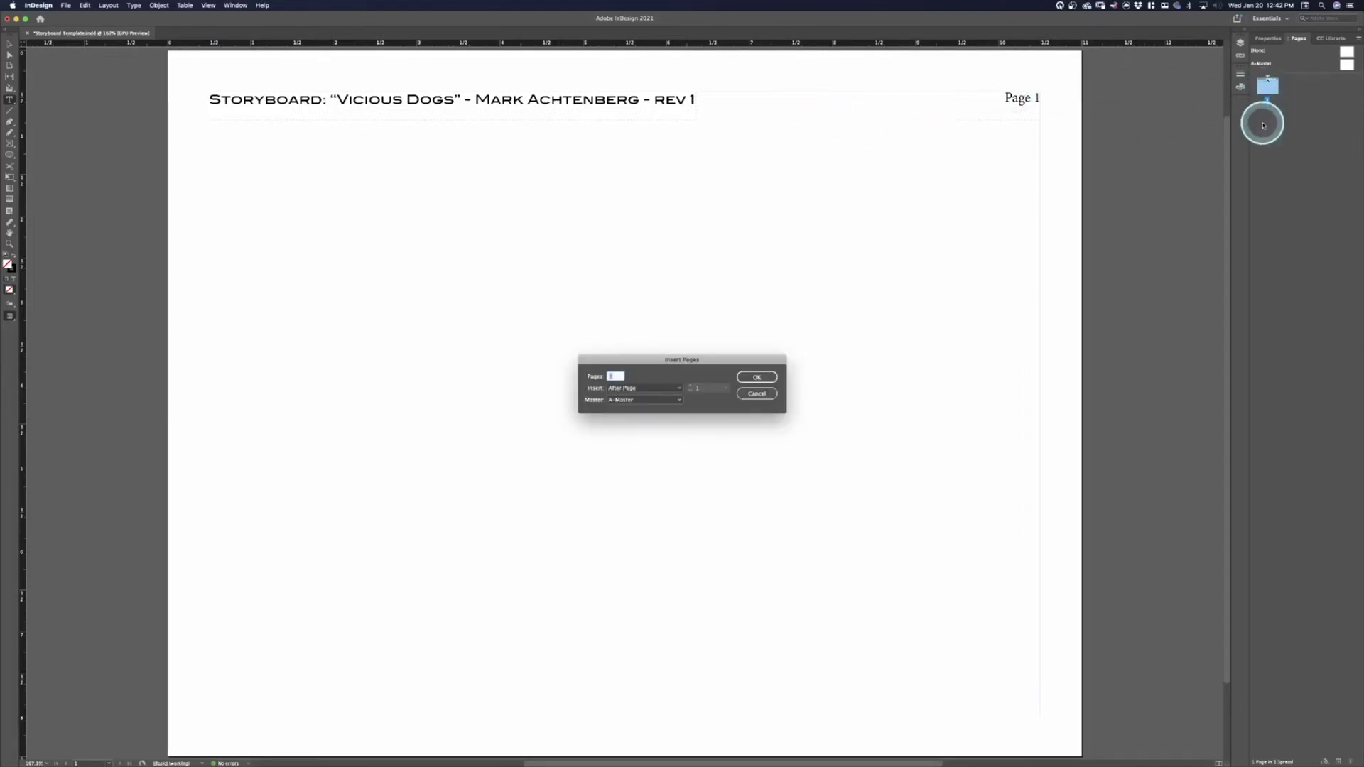
click(745, 375)
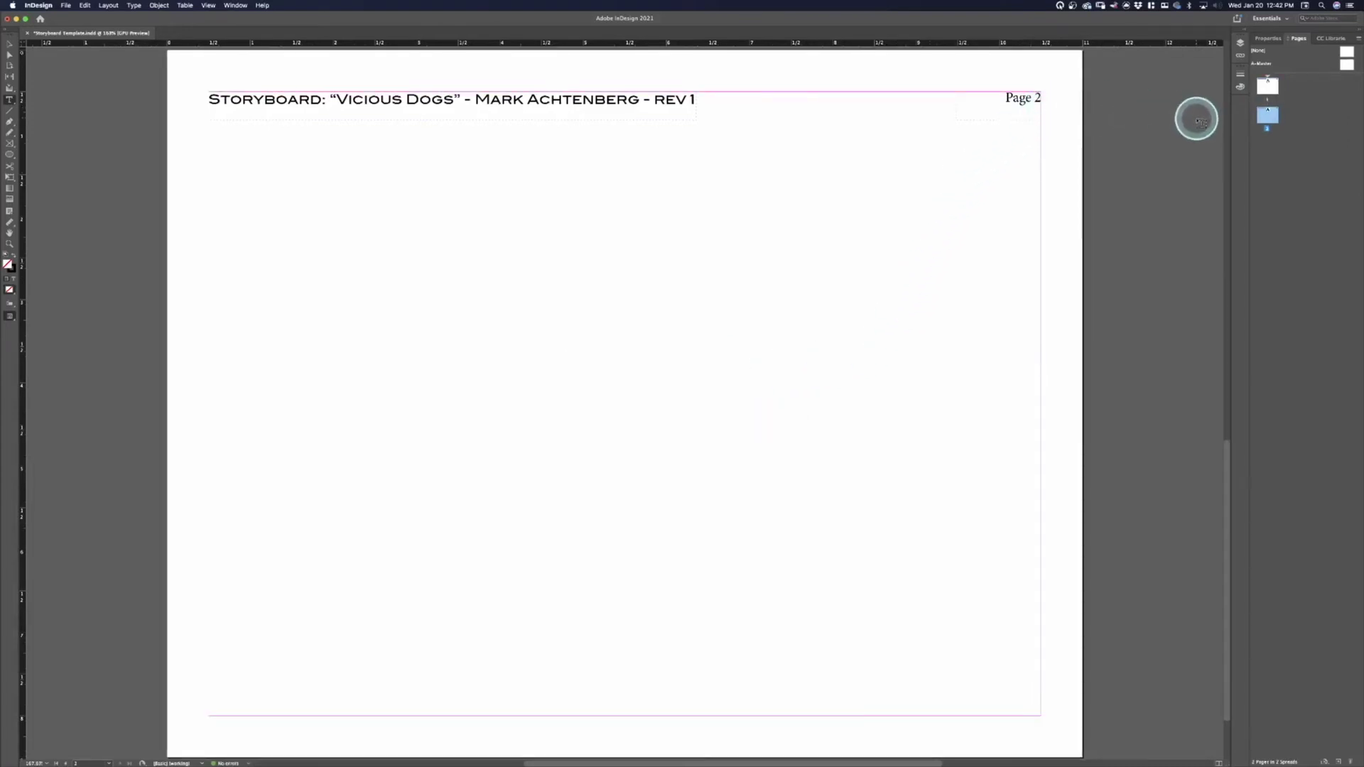
Step: Compare the page number labels on pages 1 and 2, and delete page 2
click(1269, 84)
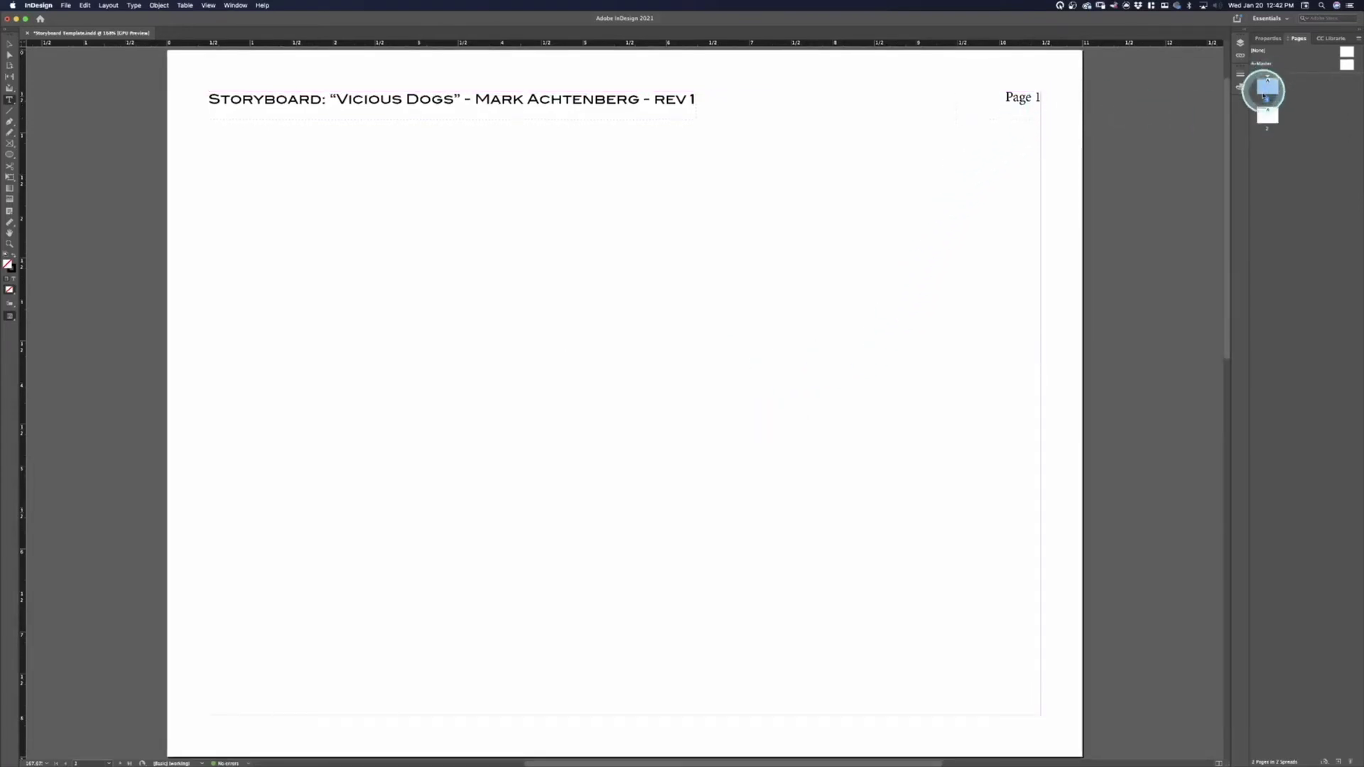
click(1267, 115)
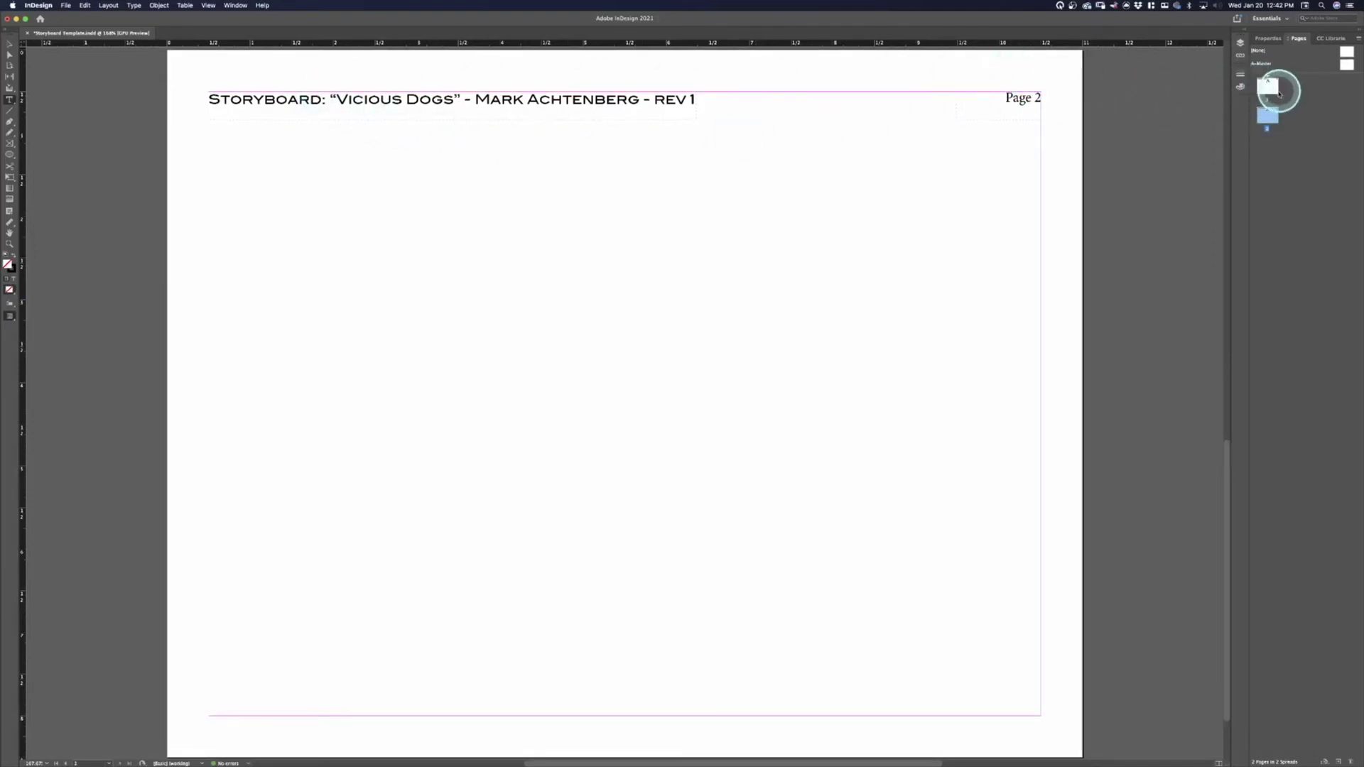
double_click(1267, 114)
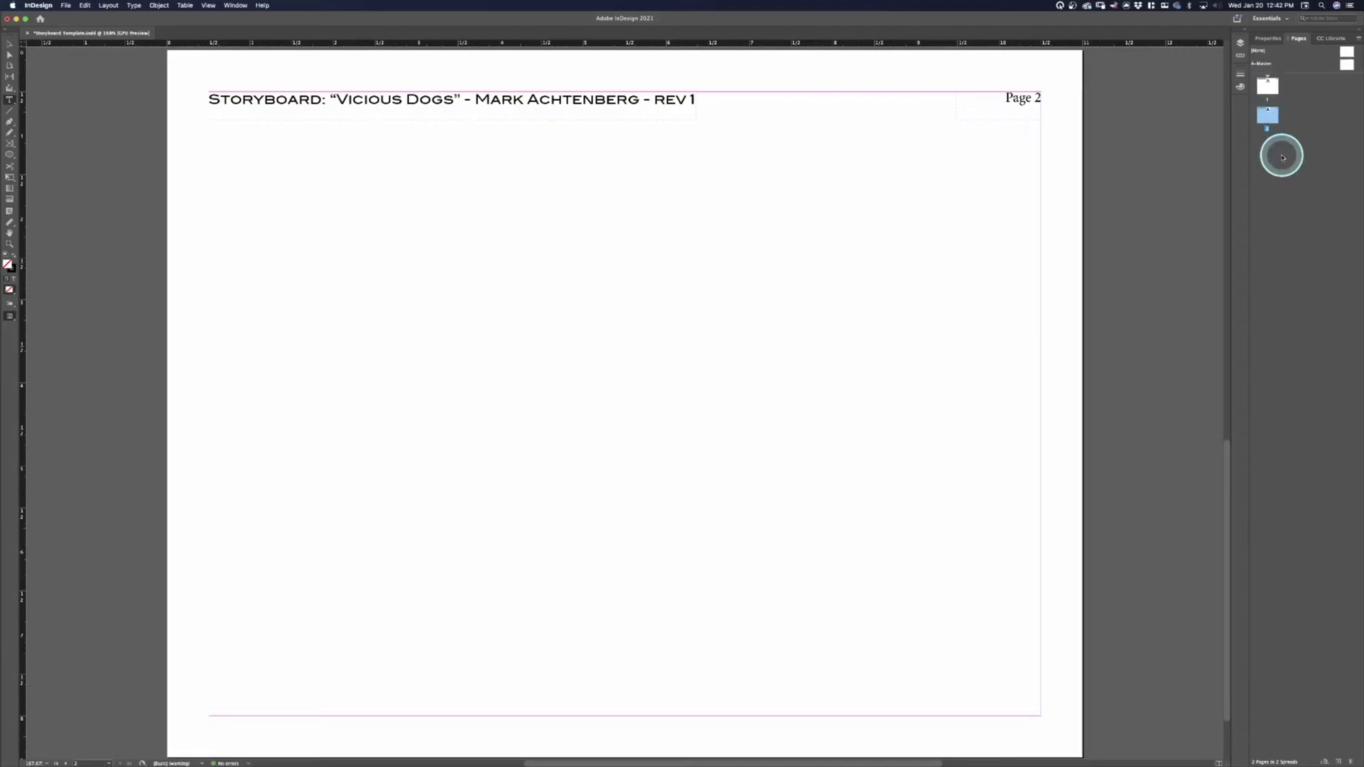
key(BackSpace)
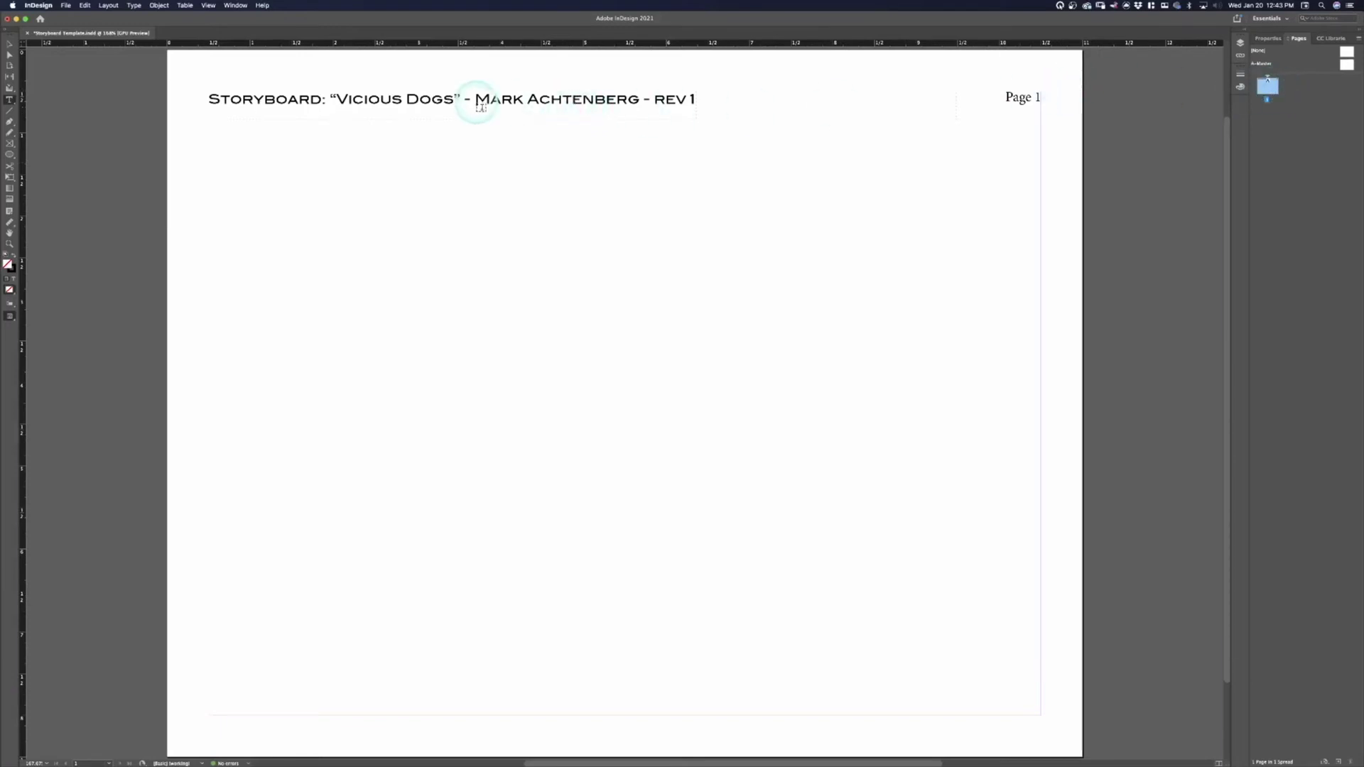
Step: Review the header items on the A-Master page and return to page 1
click(9, 46)
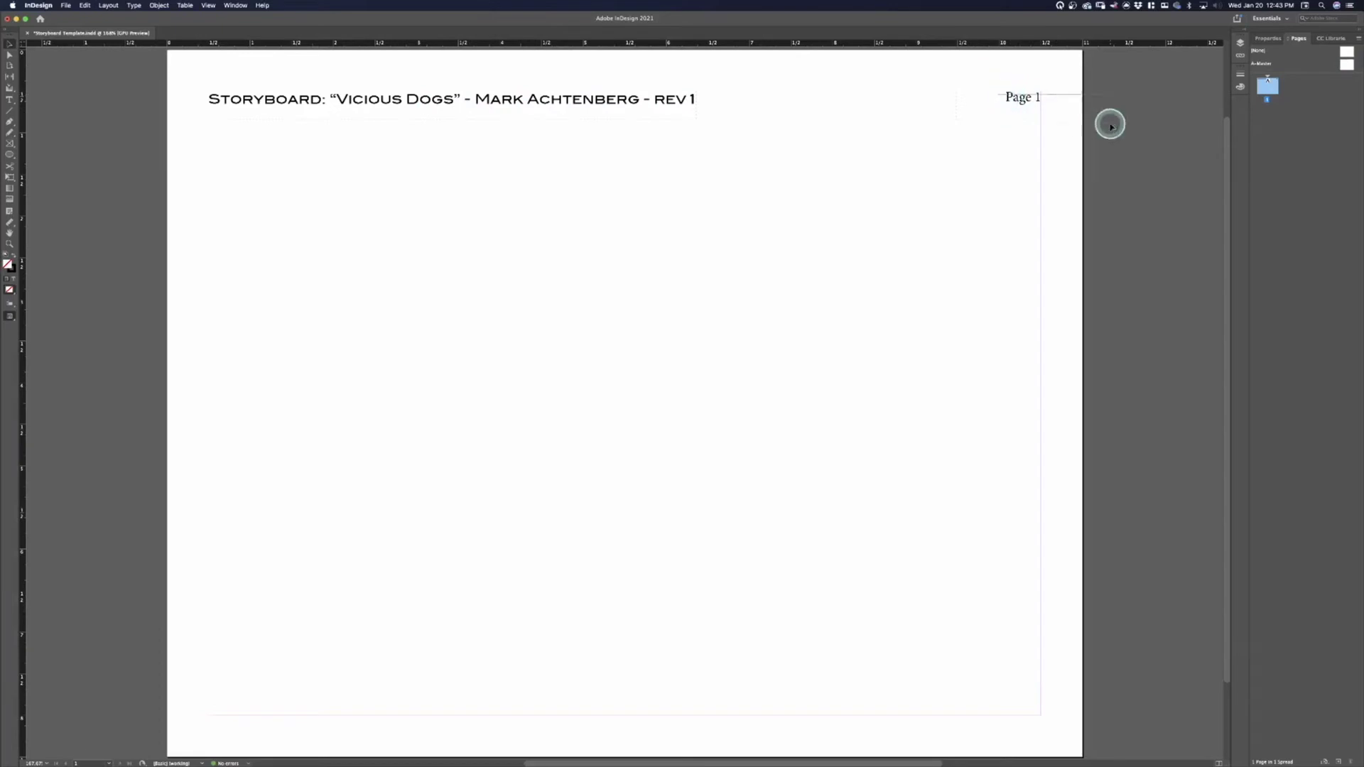
double_click(1267, 65)
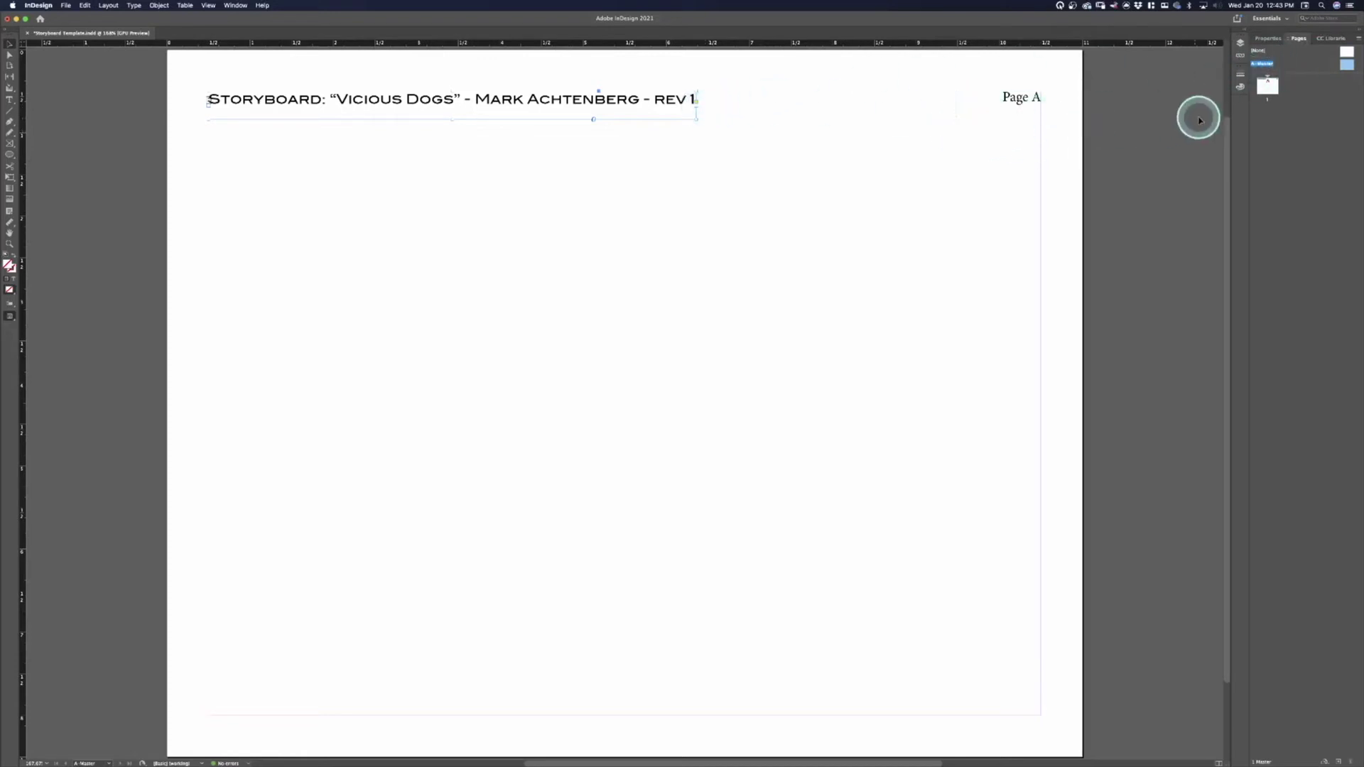
double_click(1262, 88)
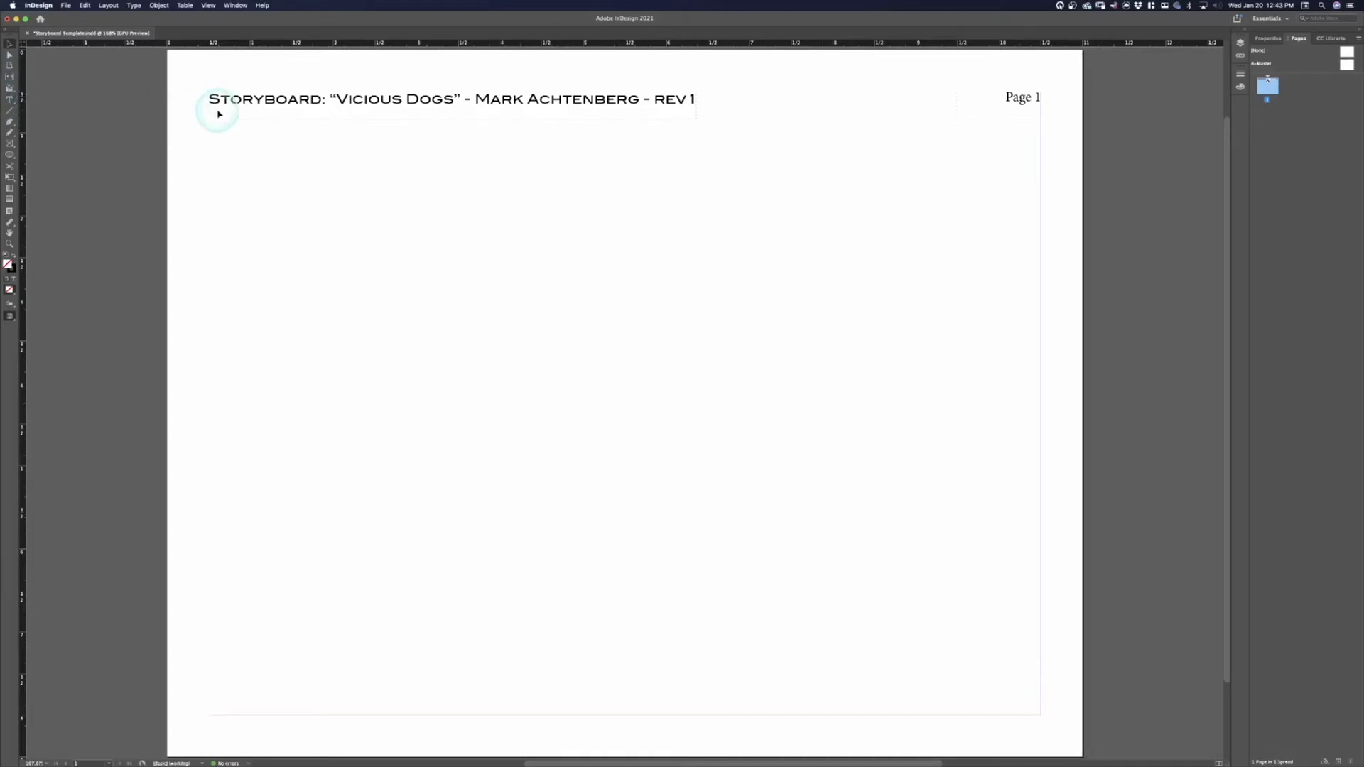
Step: Draw a rectangular picture frame about 3.1 by 1.56 in below the header, starting at the page's left margin
click(10, 143)
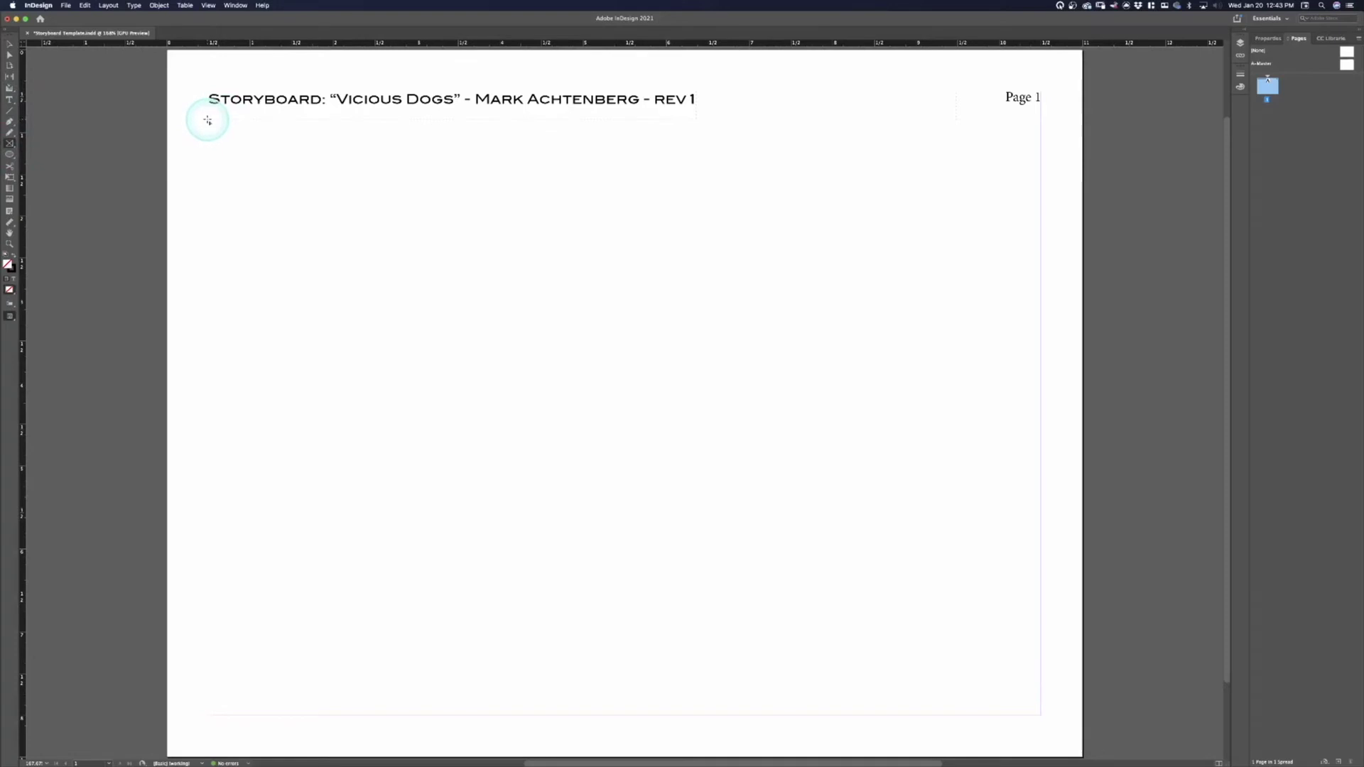
drag(209, 121, 208, 120)
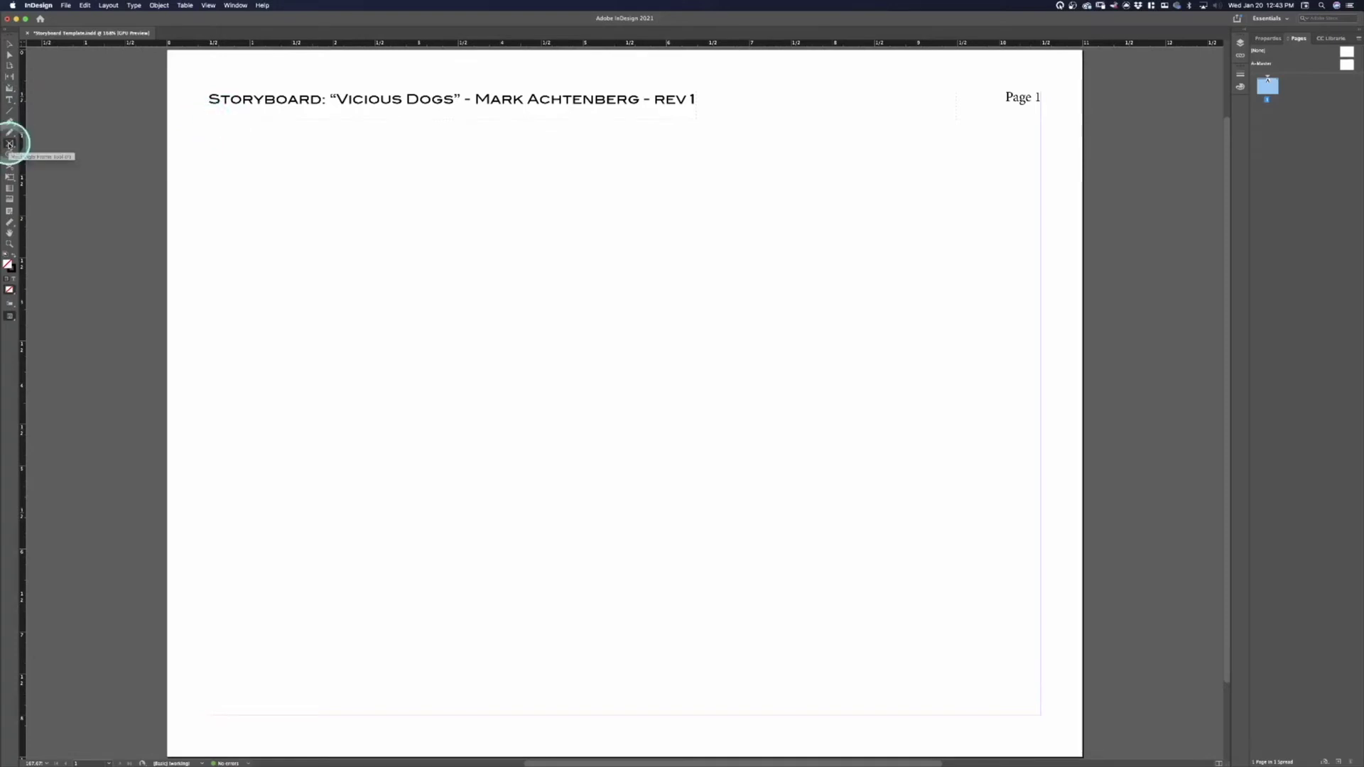
click(10, 144)
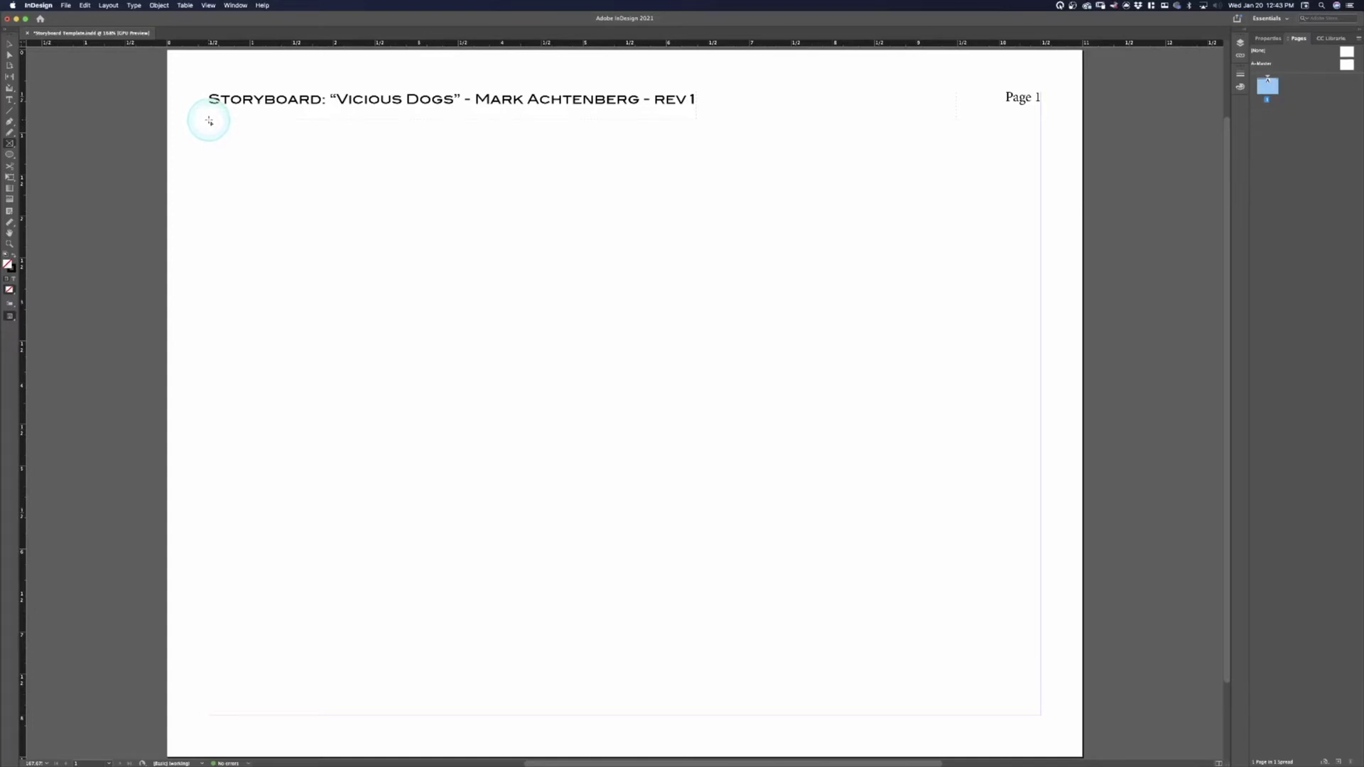
drag(208, 121, 467, 223)
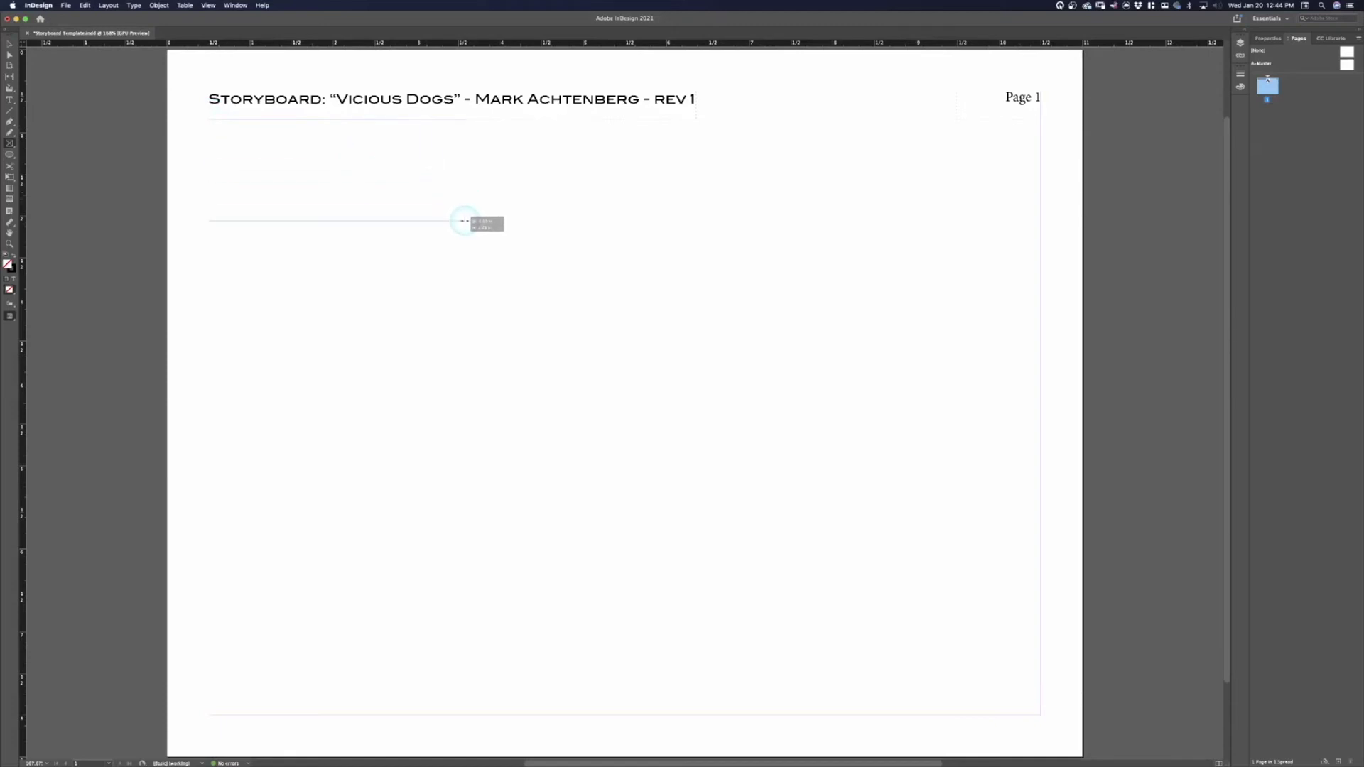
drag(465, 224, 470, 246)
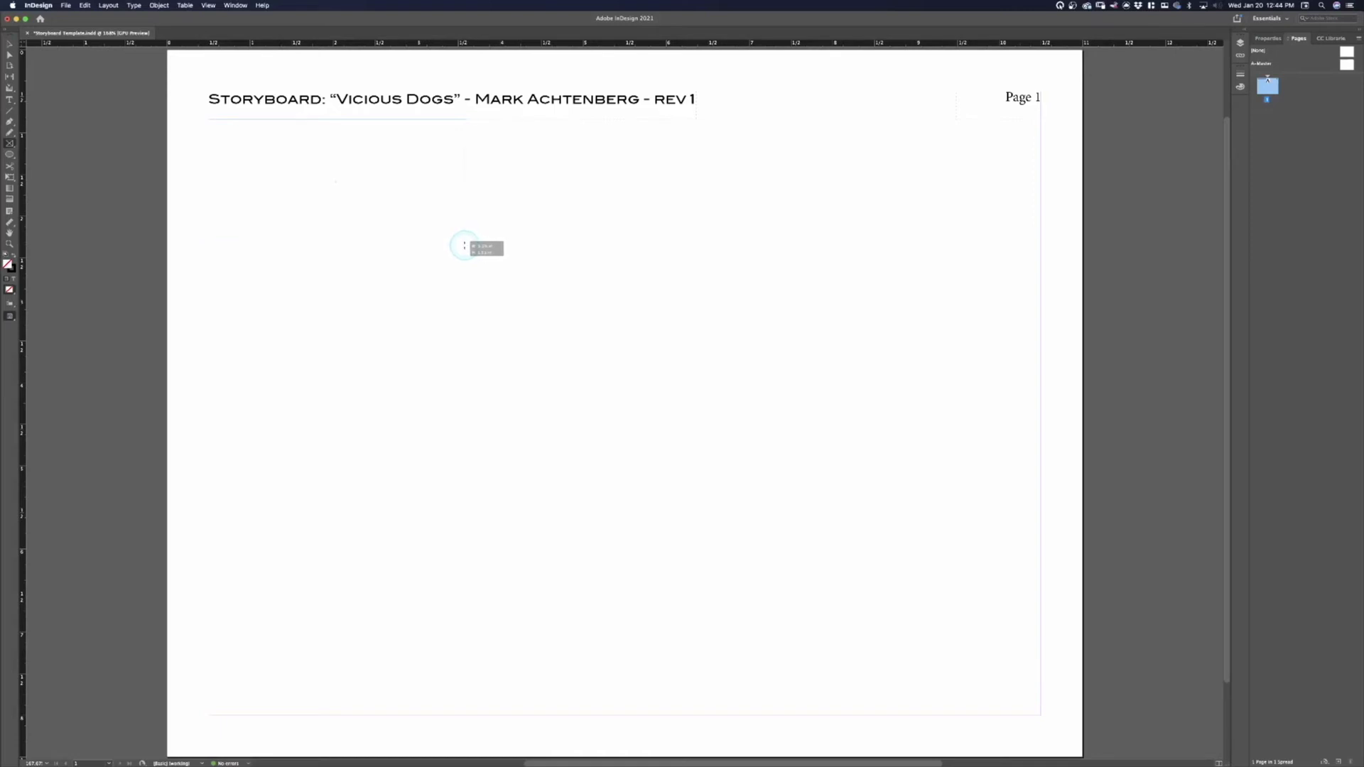
drag(463, 246, 467, 250)
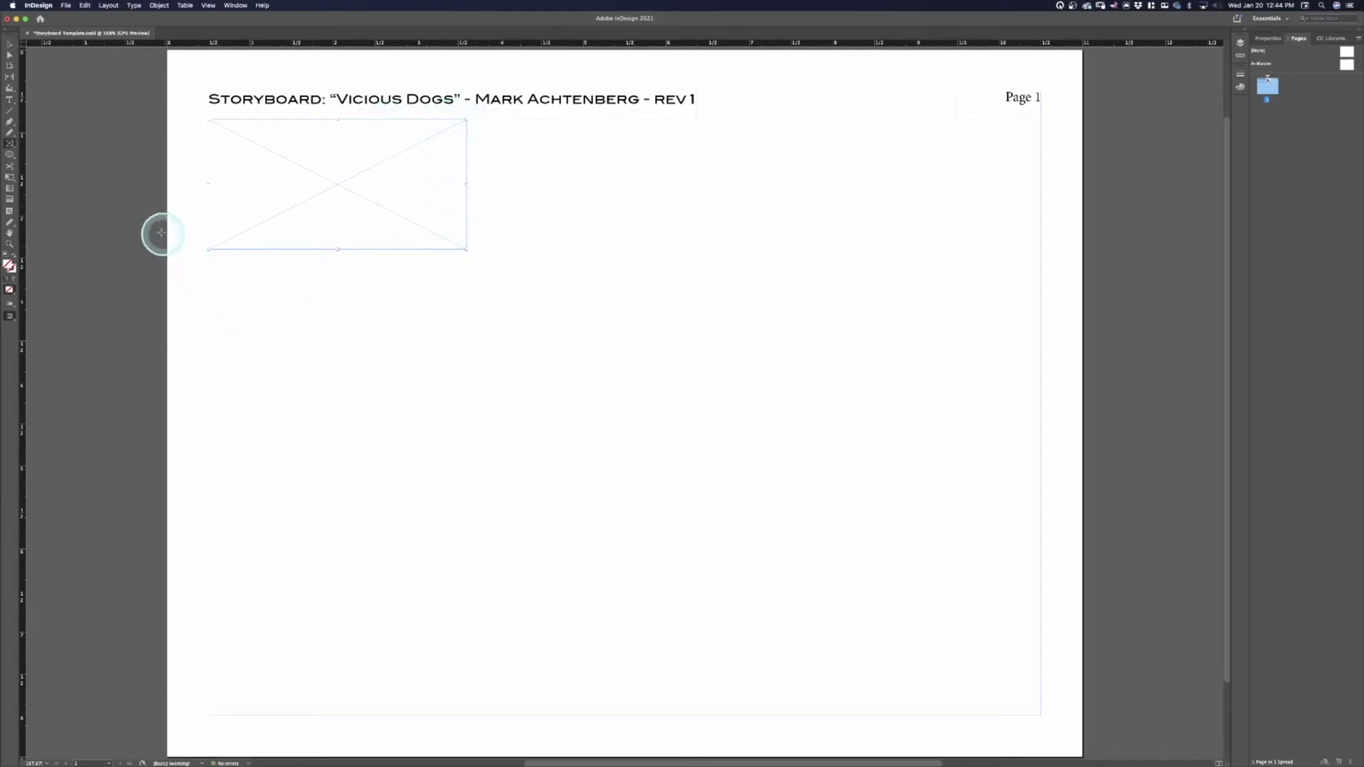
Step: Set the picture frame's width to 3 in and its height to 1.5 in
click(1268, 40)
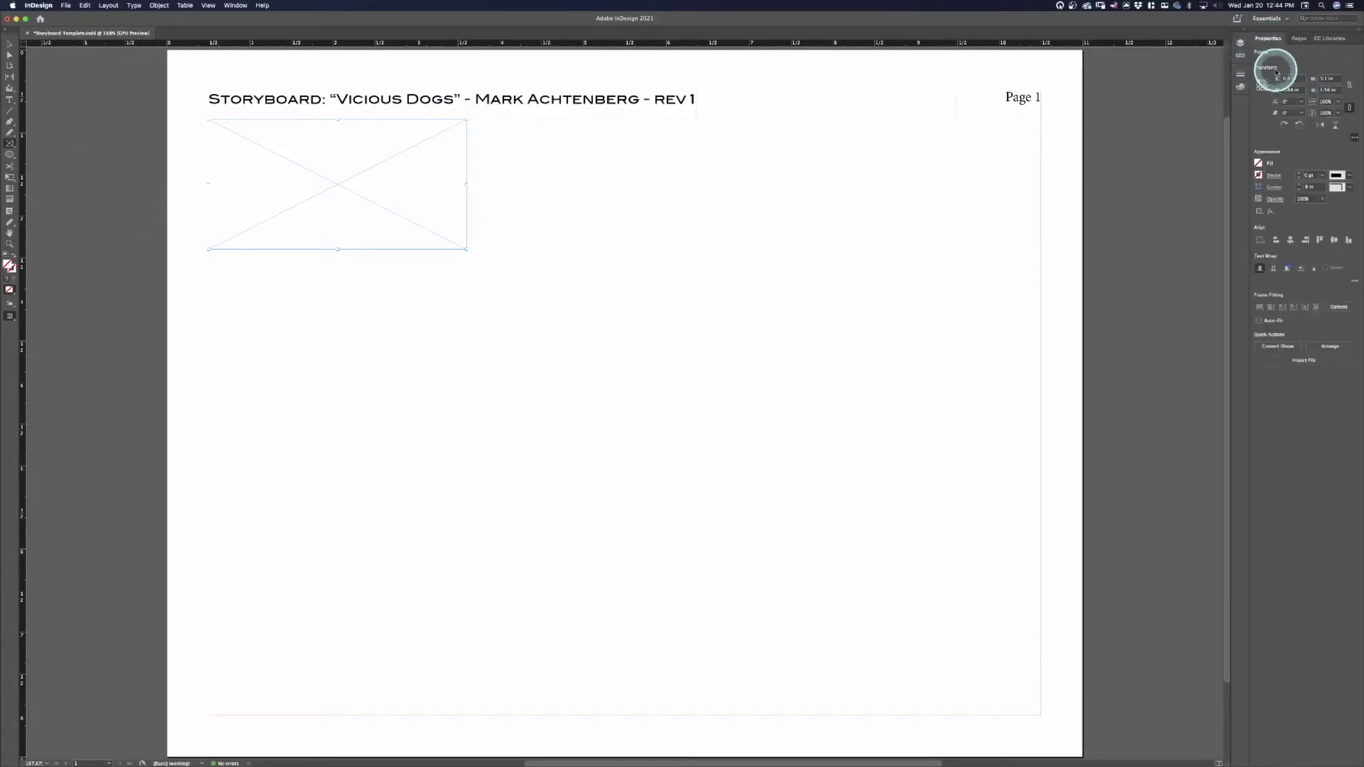
click(1327, 78)
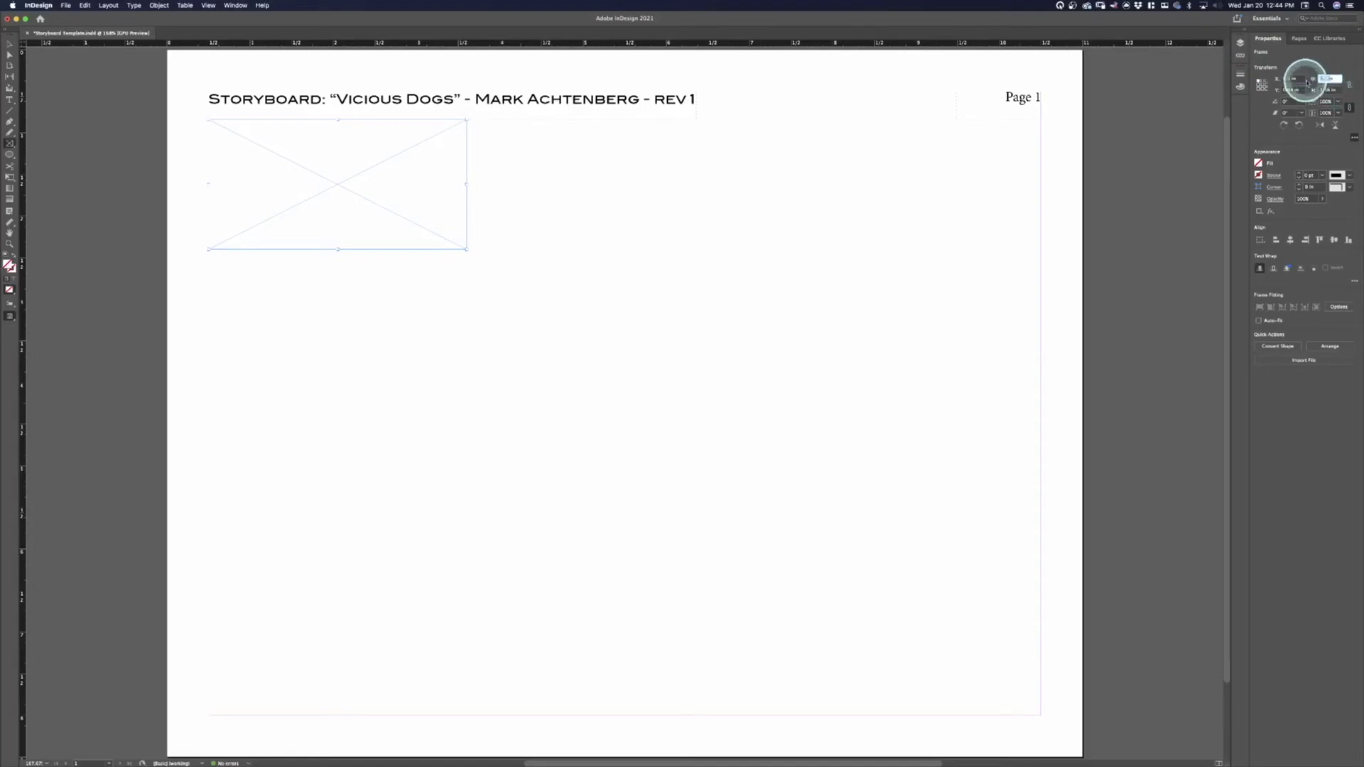
text(5in)
key(Return)
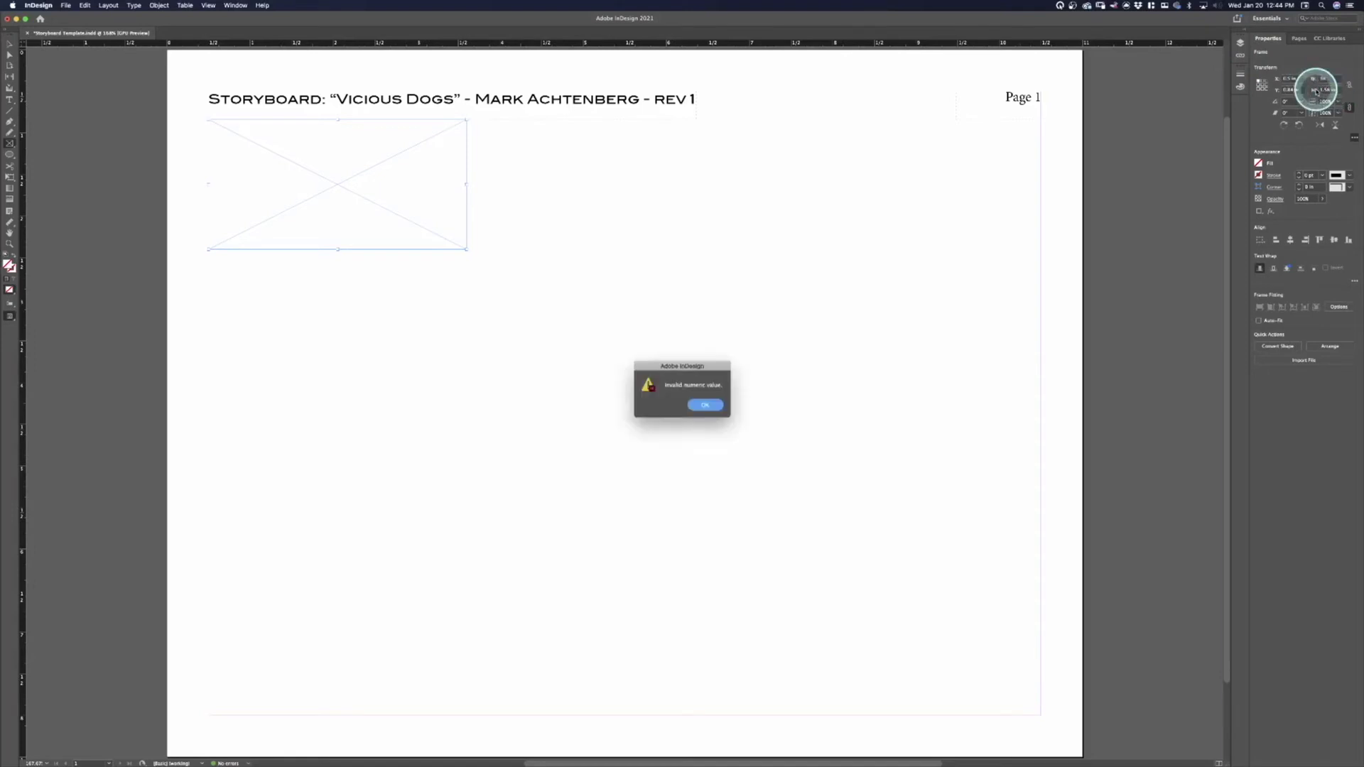
key(Return)
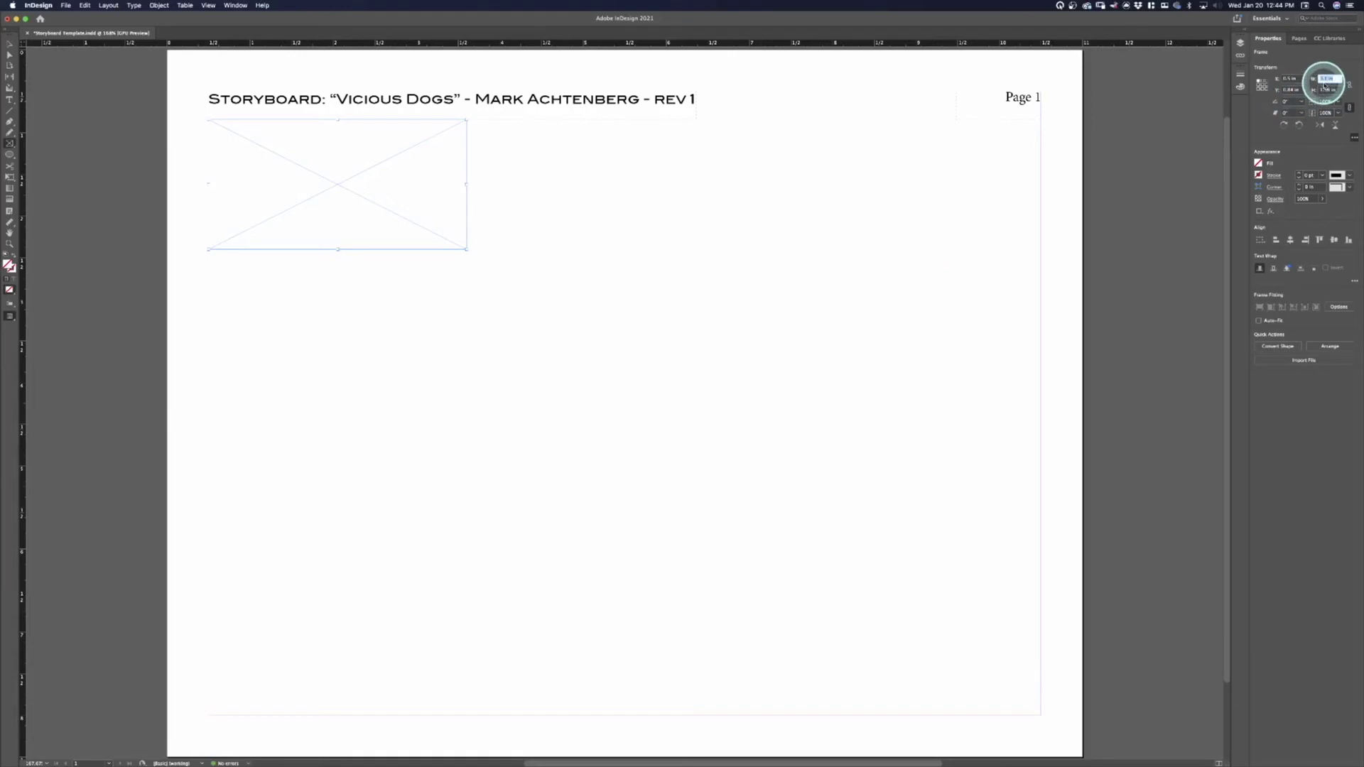
text(3)
key(Return)
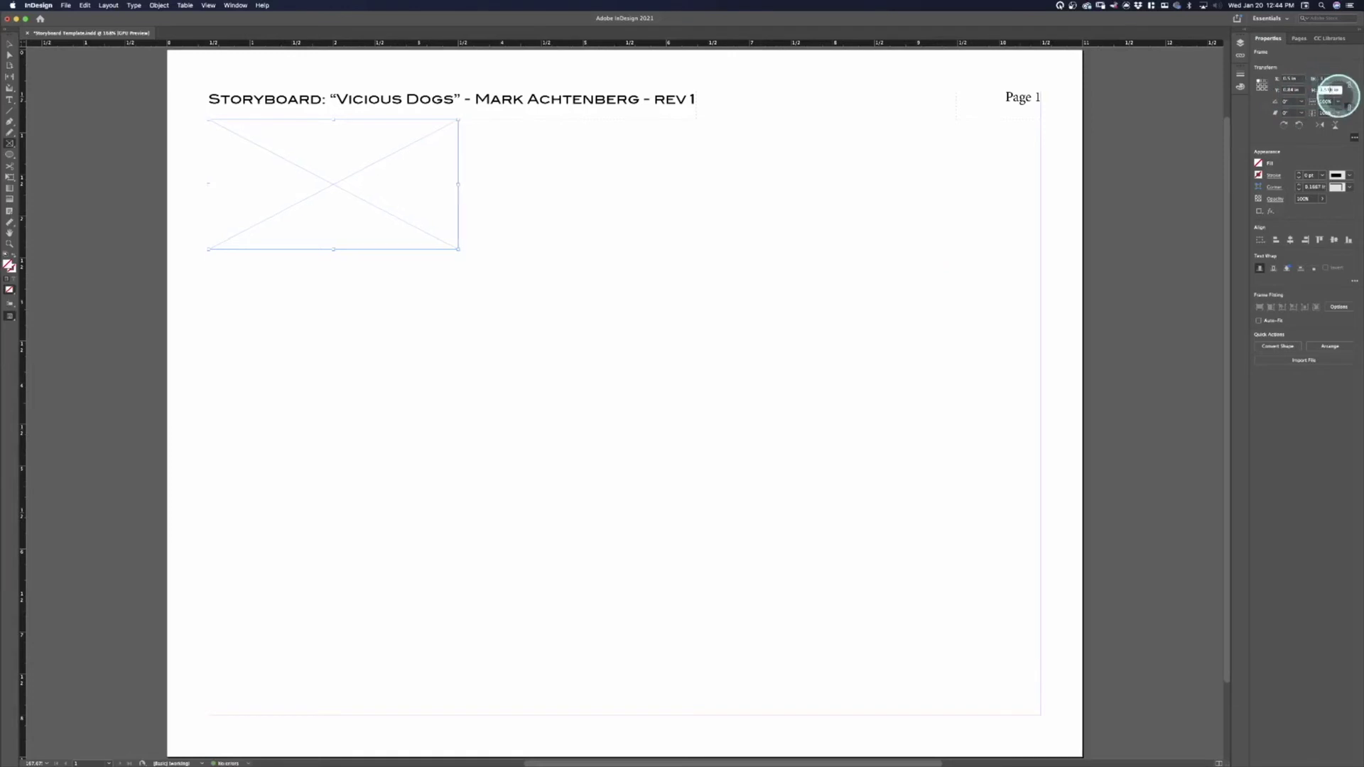
drag(1325, 89, 1315, 91)
text(4)
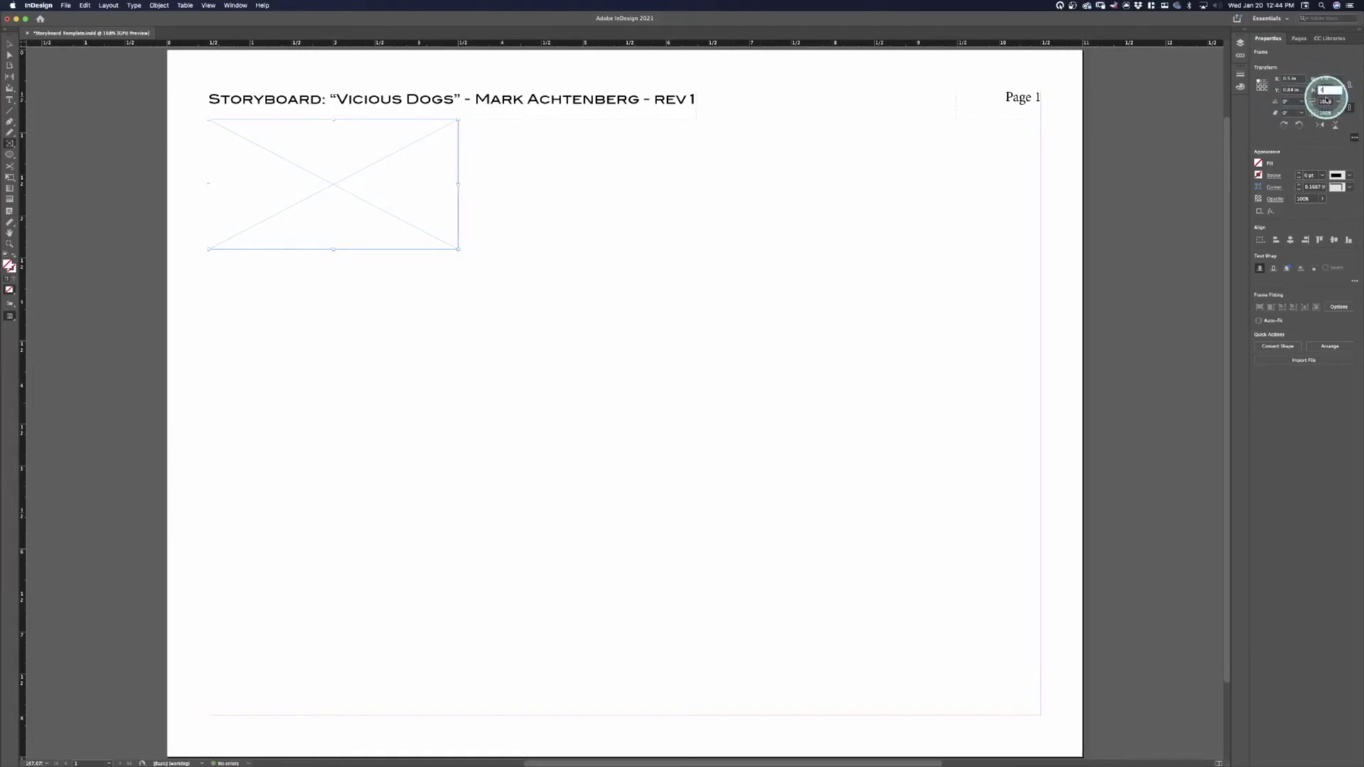
text(.5)
key(Return)
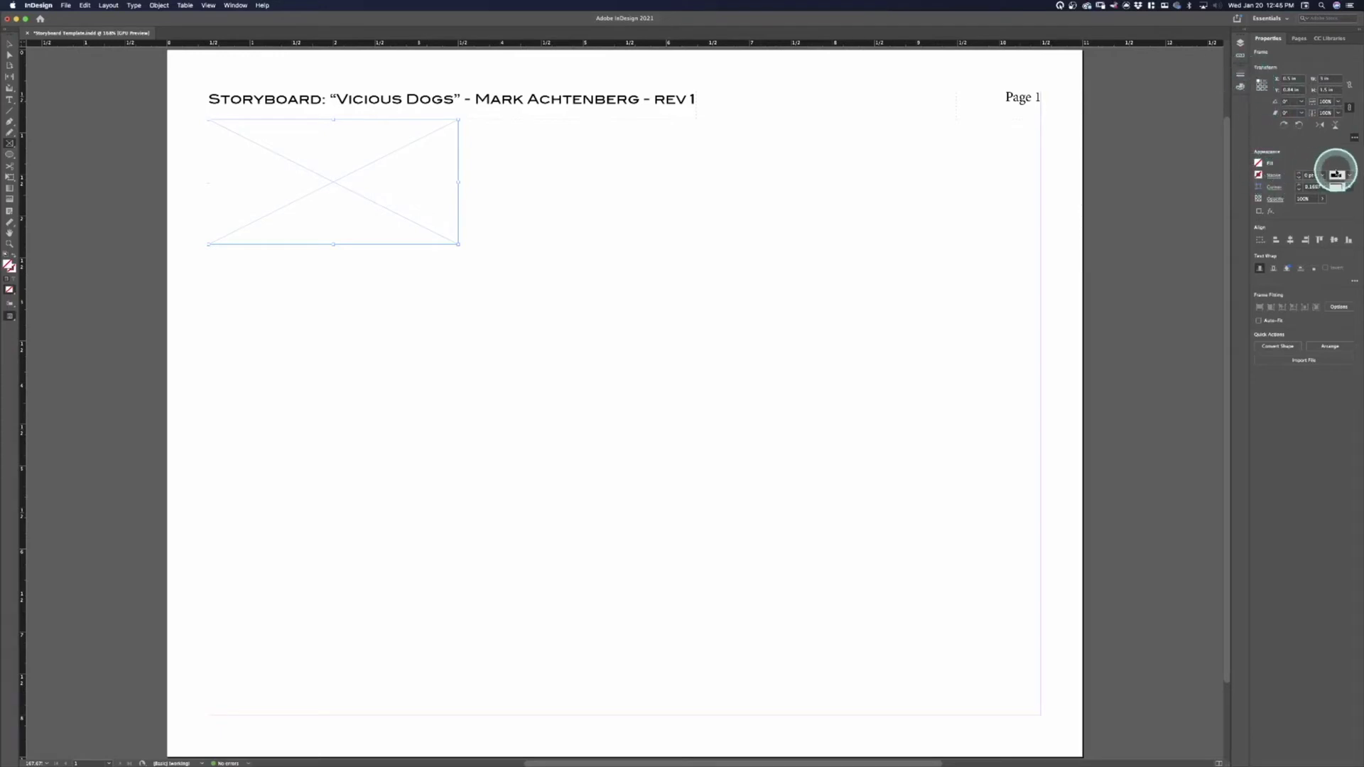
Step: Give the picture frame a 1 pt stroke
click(1349, 176)
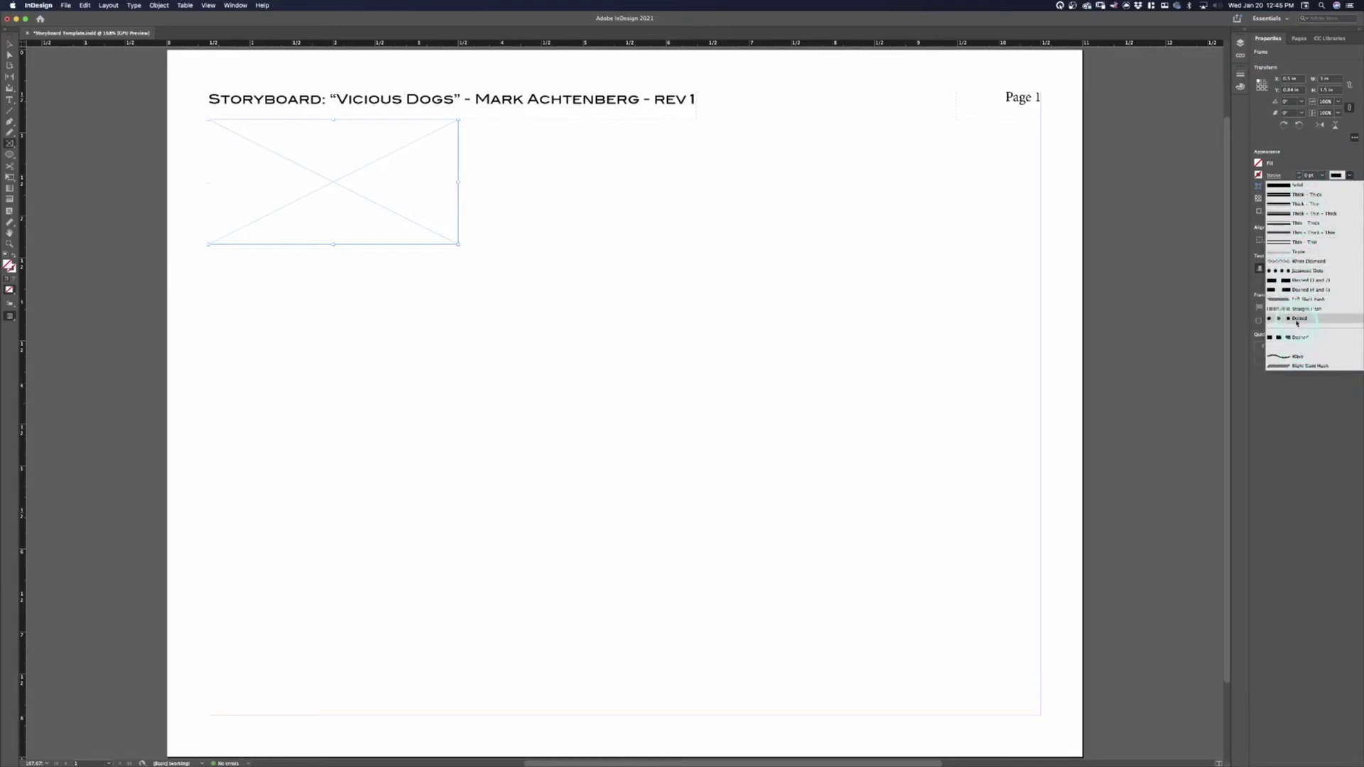
click(1307, 174)
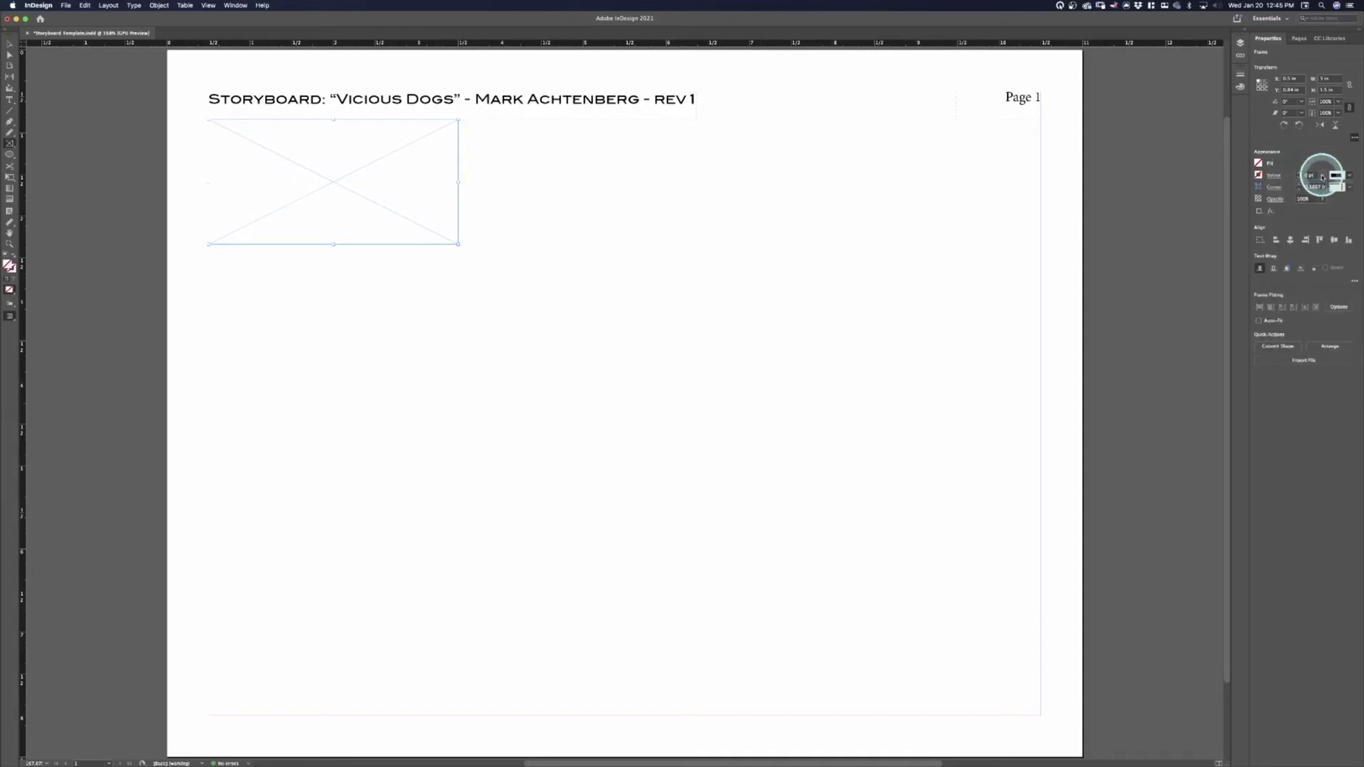
click(1322, 176)
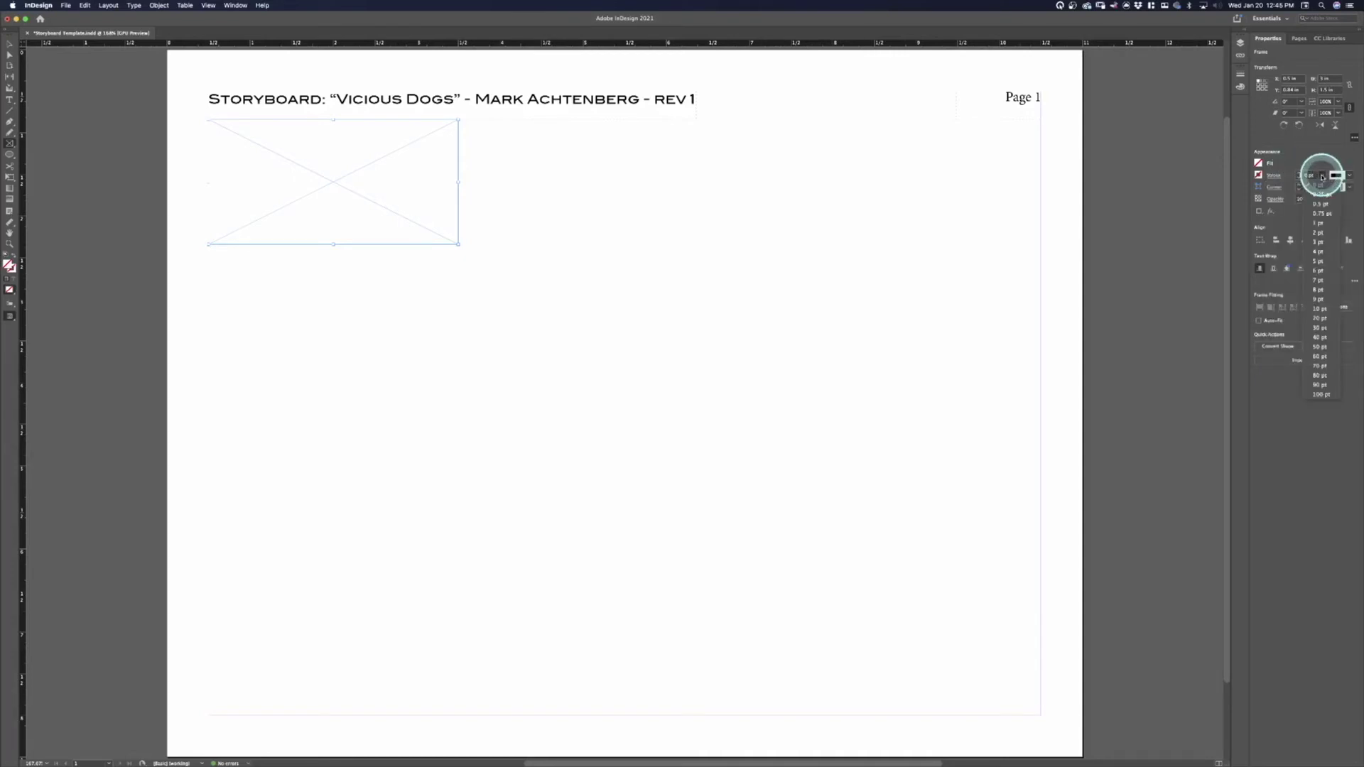
click(1319, 223)
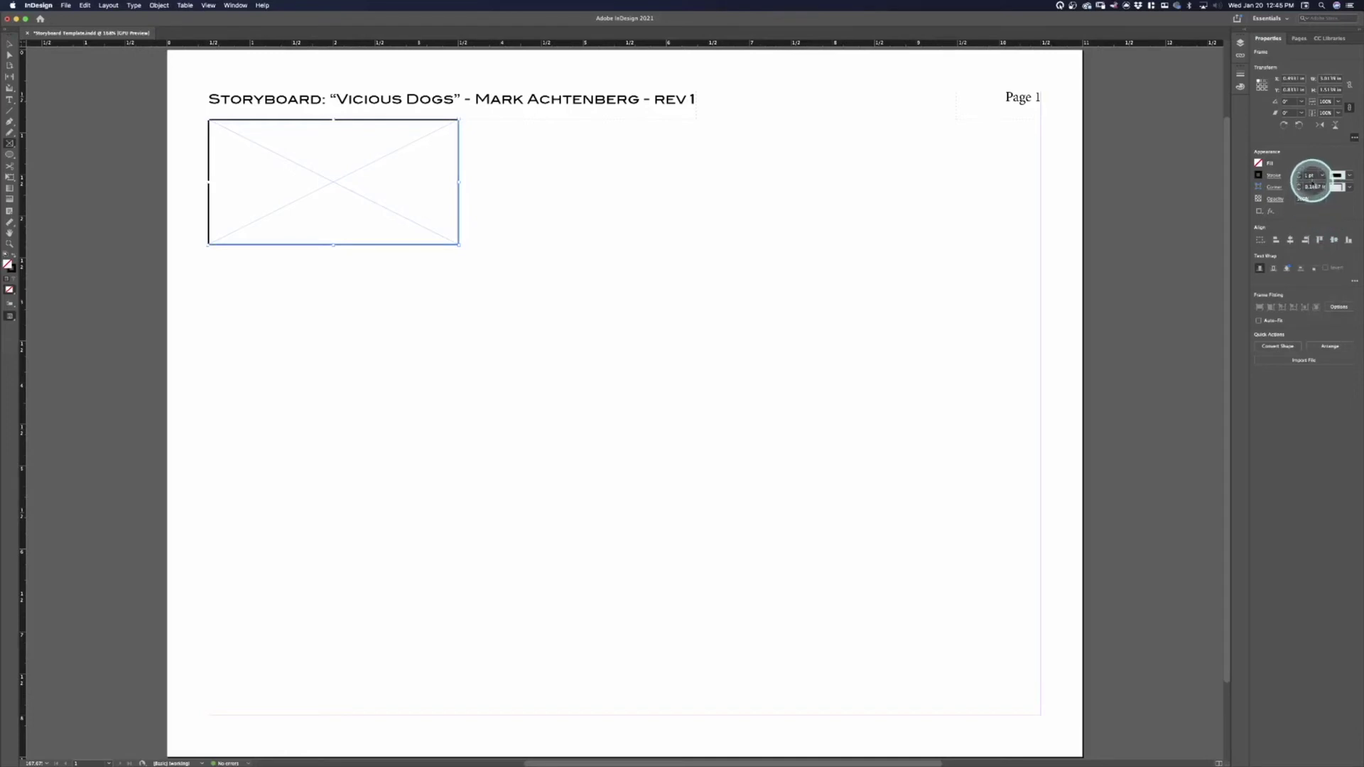
Step: Try the White Diamond and a dashed stroke style on the frame, and return the stroke to Solid
click(1338, 174)
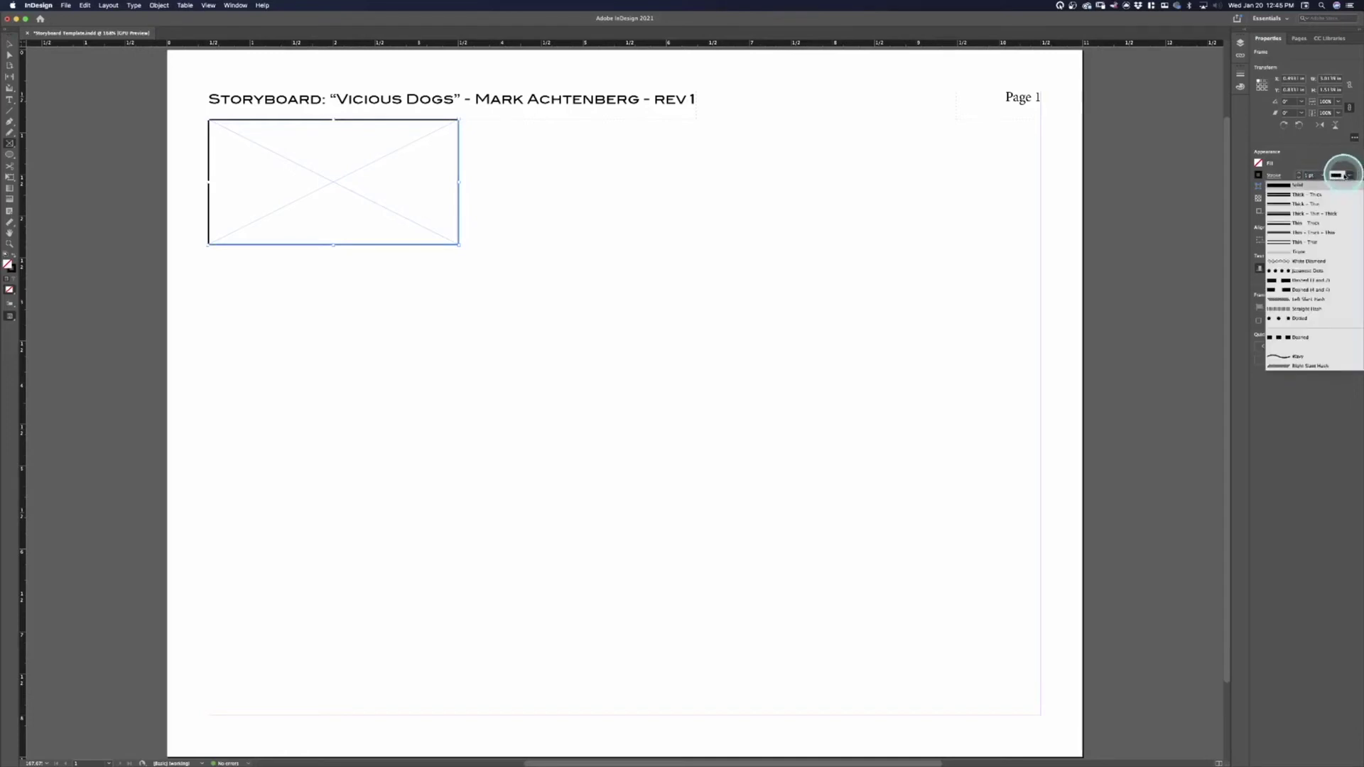
click(1315, 262)
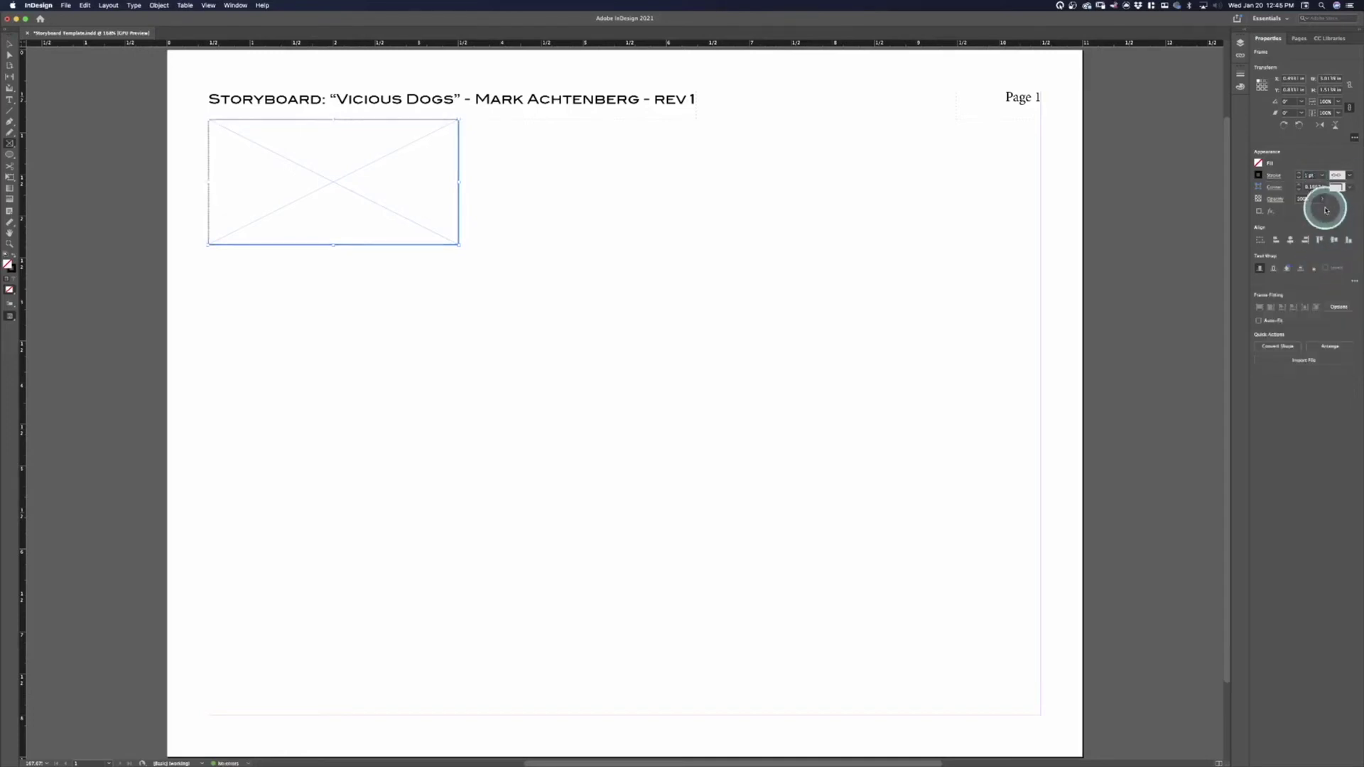
click(1345, 176)
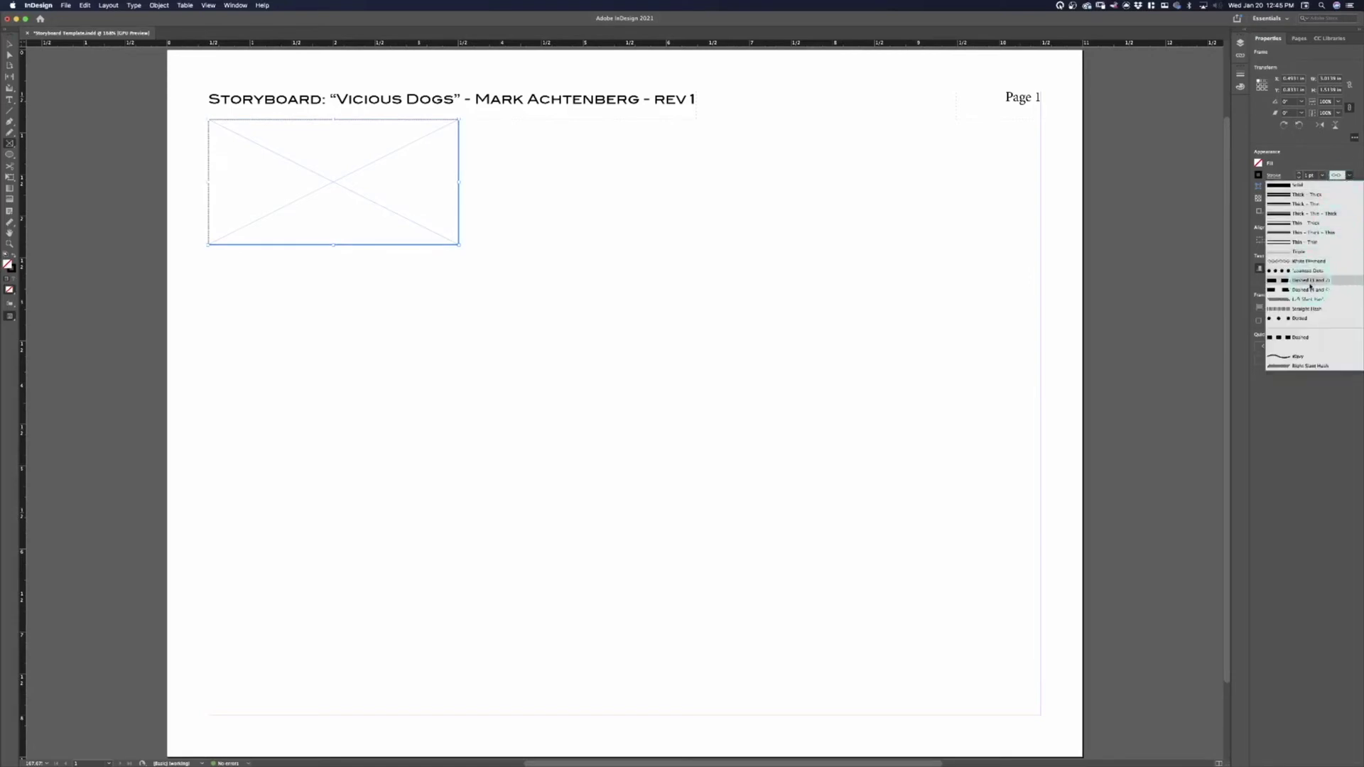
click(1310, 279)
click(1336, 176)
click(1311, 186)
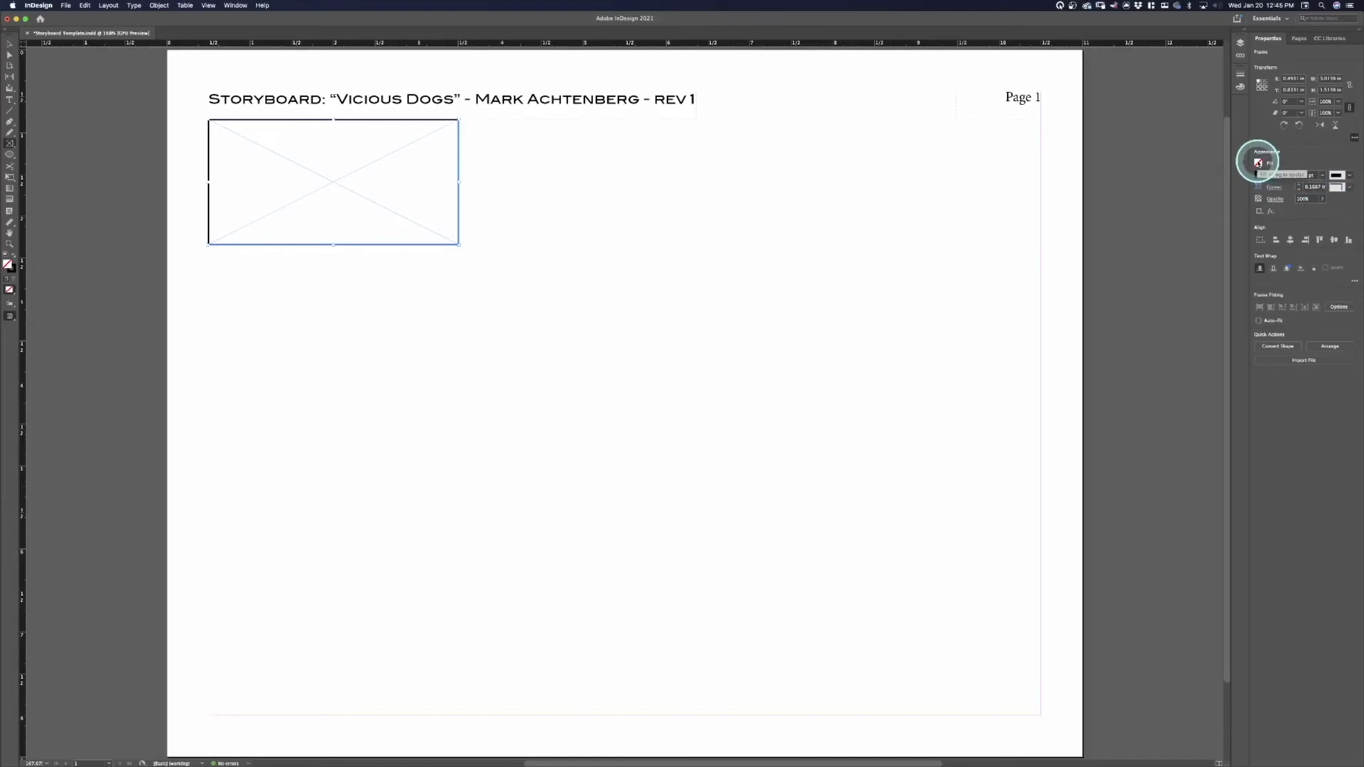
Step: Try a yellow fill on the picture frame and set the fill back to None
click(1258, 163)
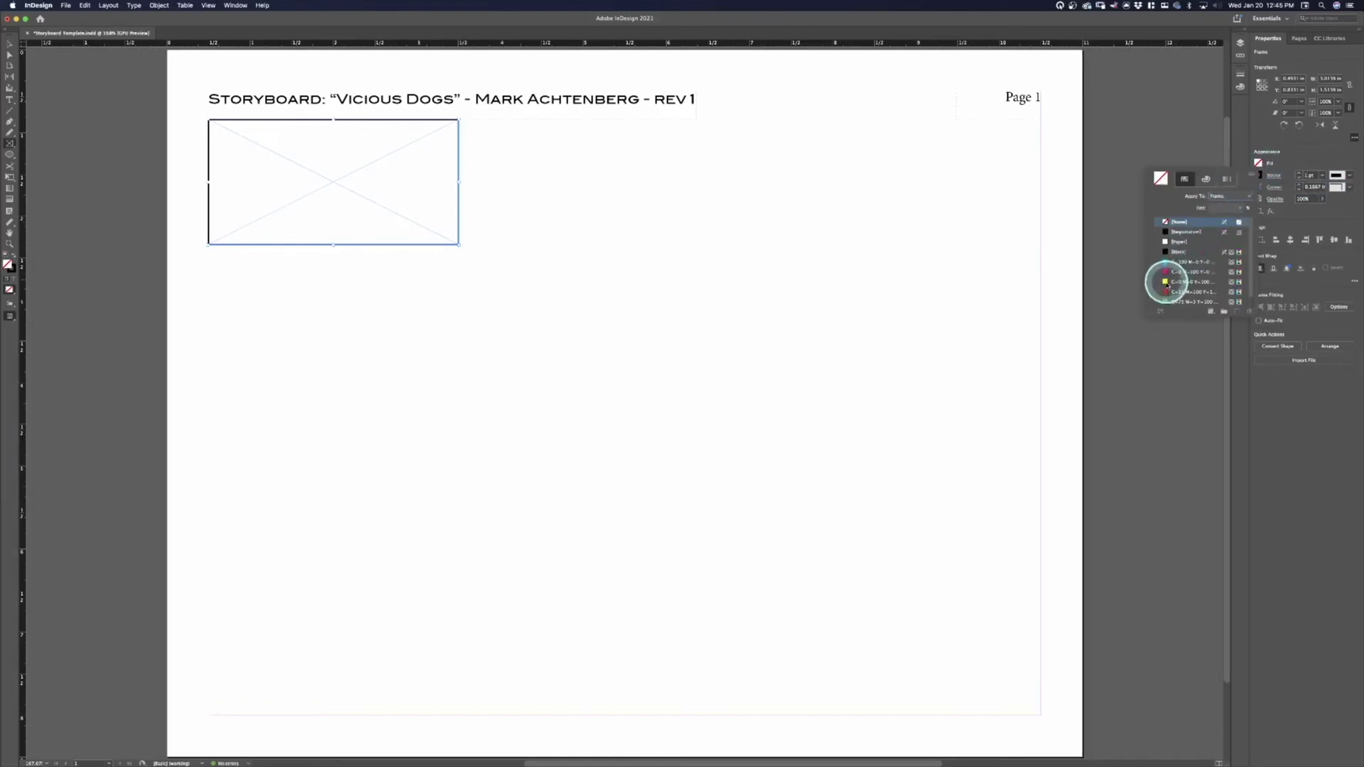
click(1166, 282)
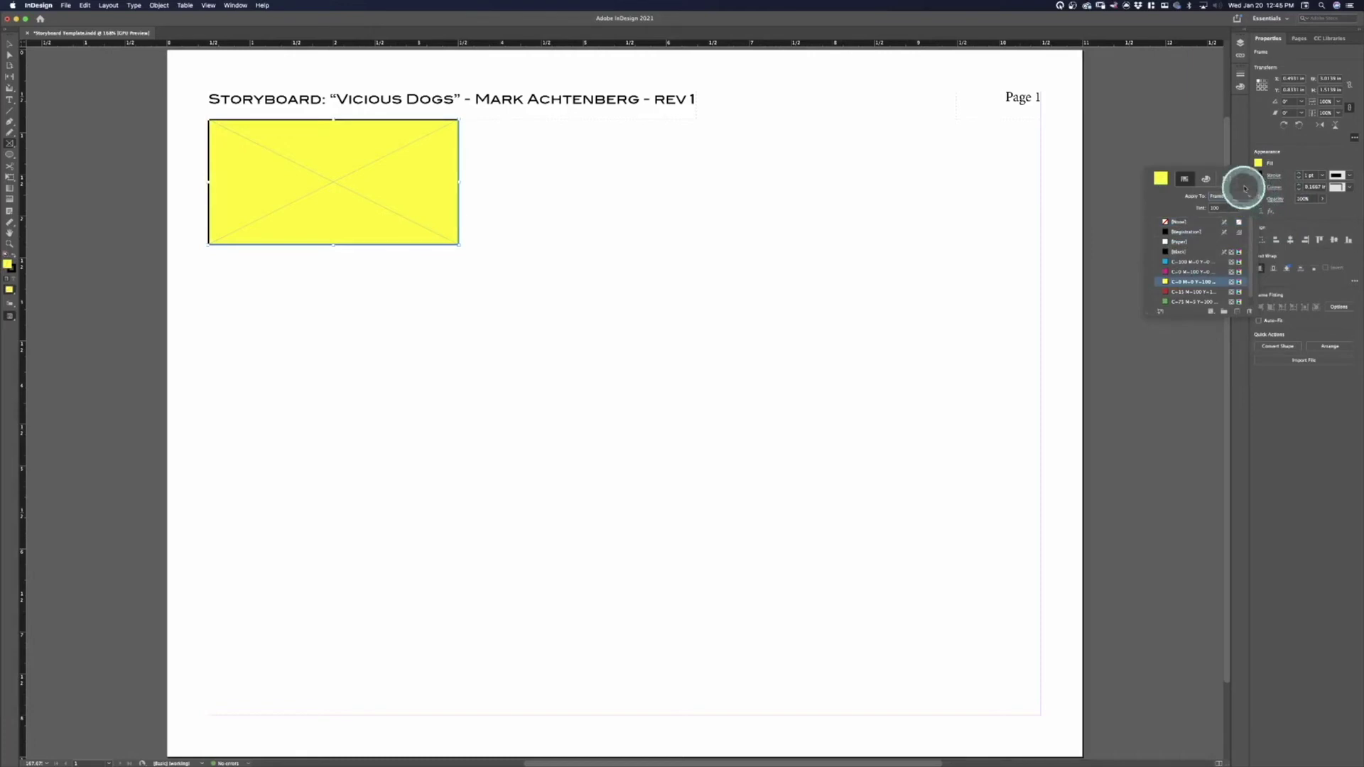
click(1165, 222)
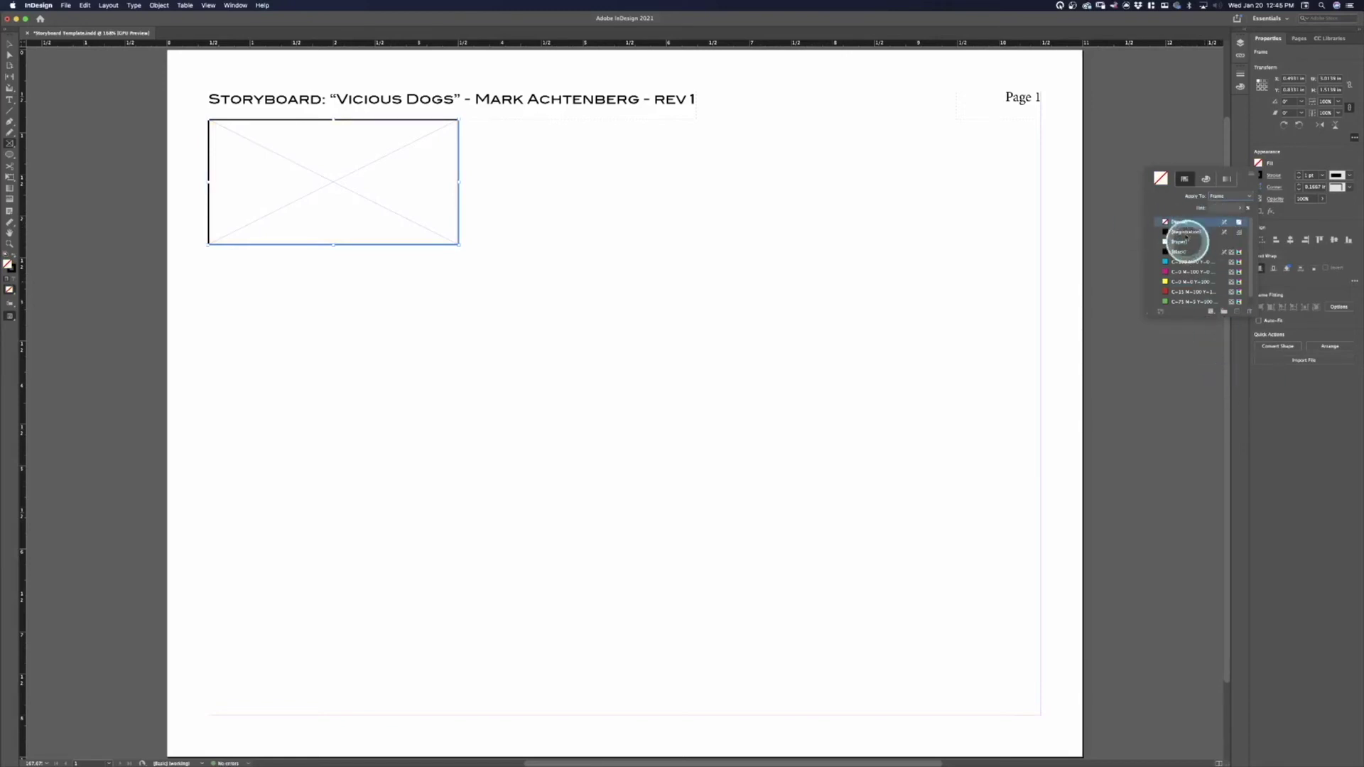
click(1272, 398)
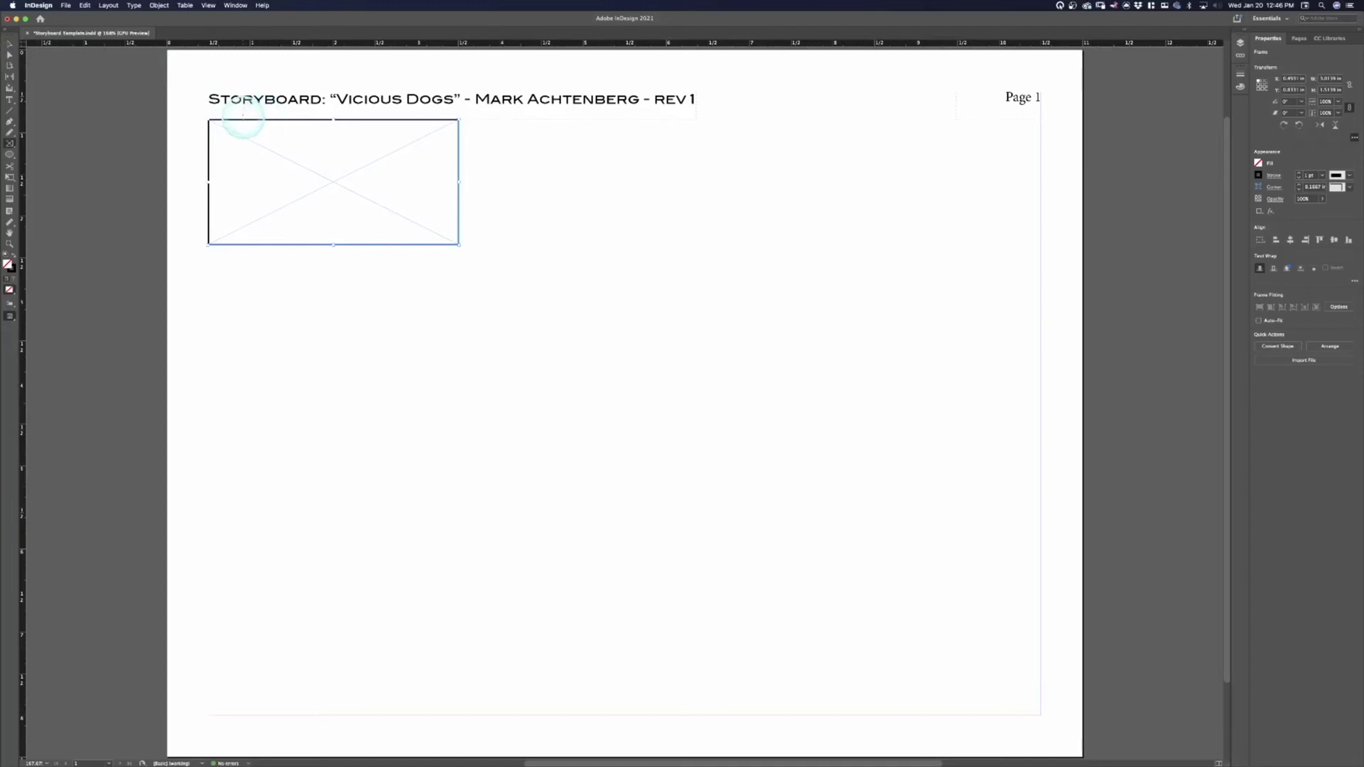
Step: Copy and paste the picture frame, and place the copy to the right of the original with their top edges aligned
click(10, 54)
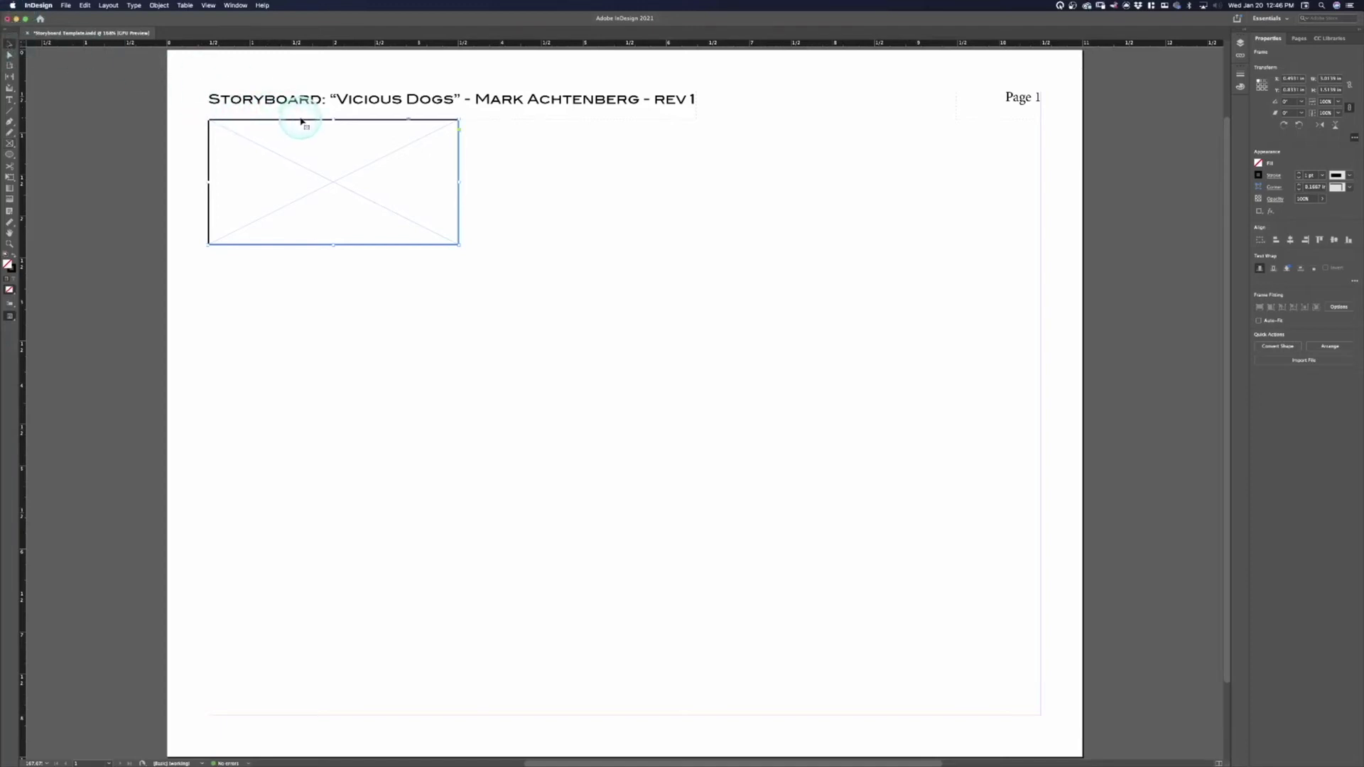
click(85, 5)
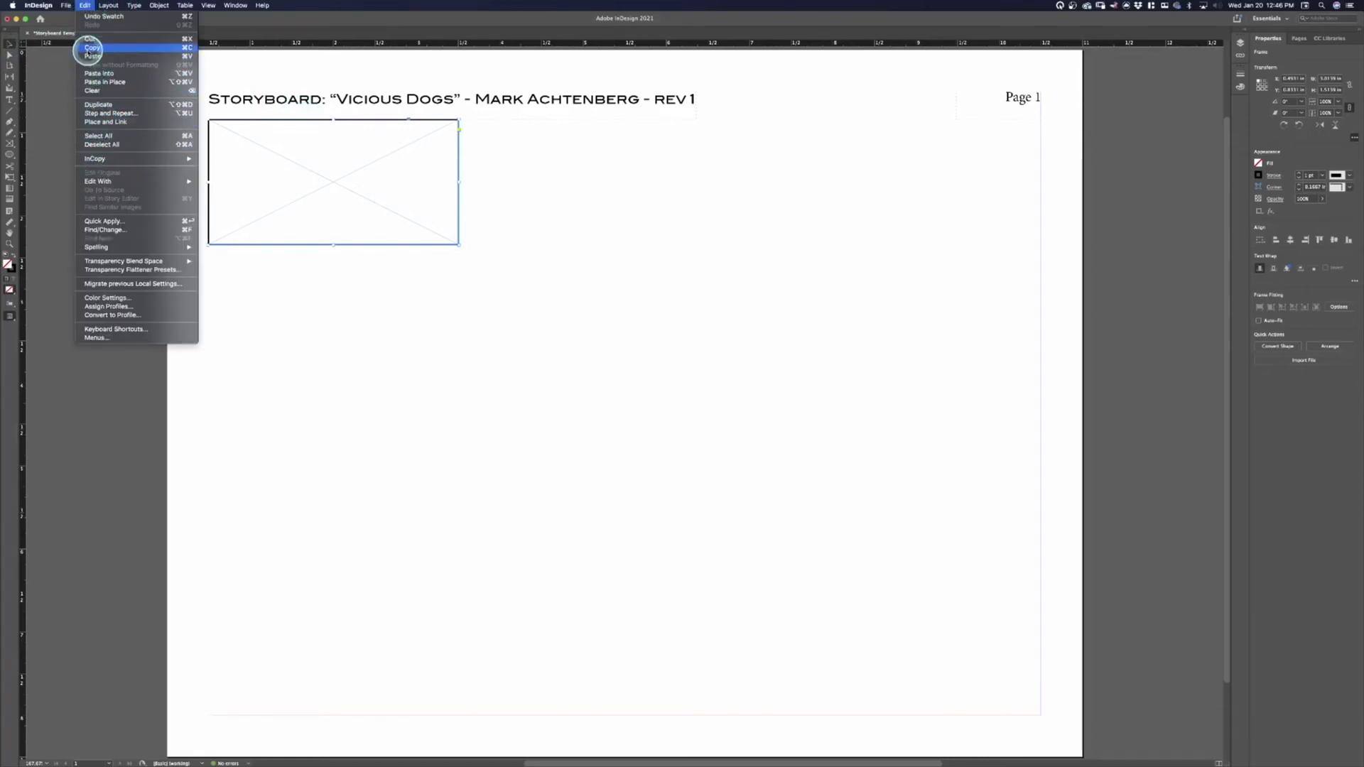
click(80, 5)
click(79, 6)
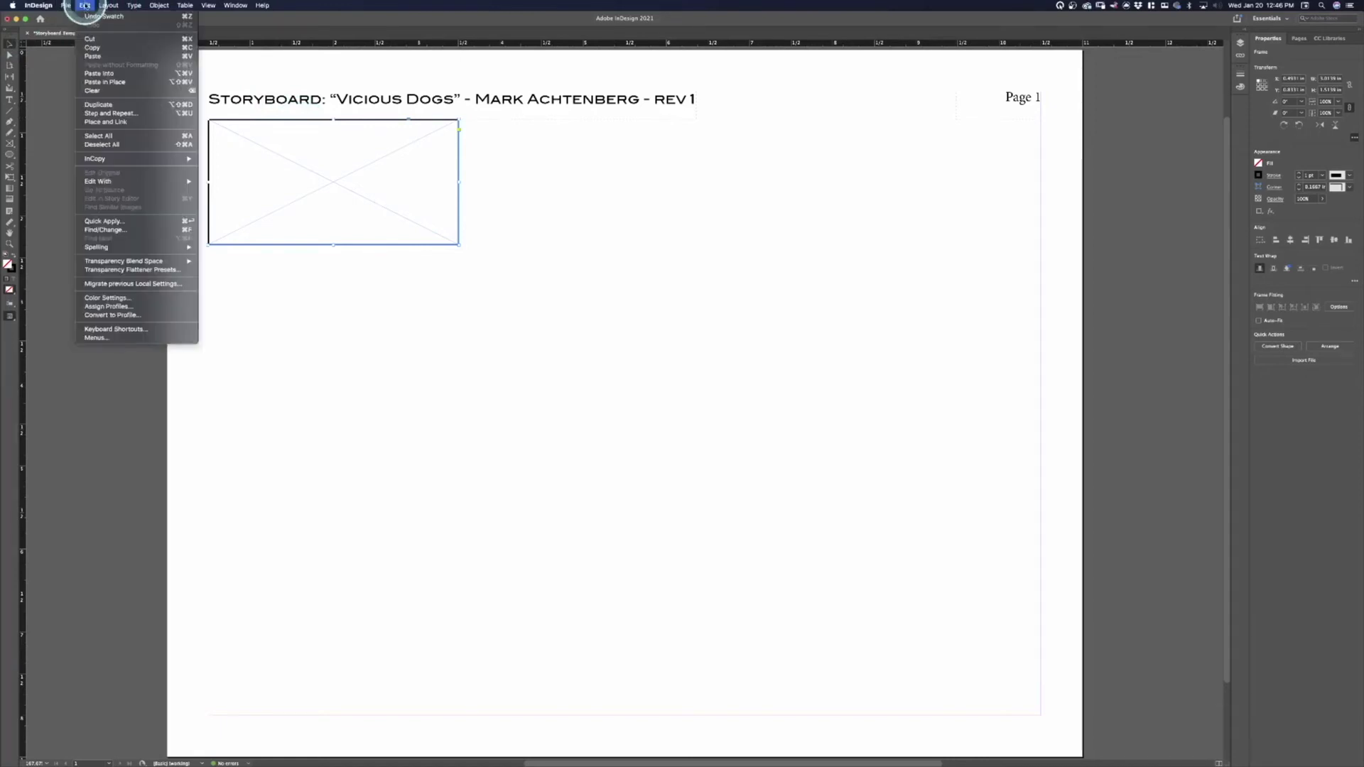
click(93, 56)
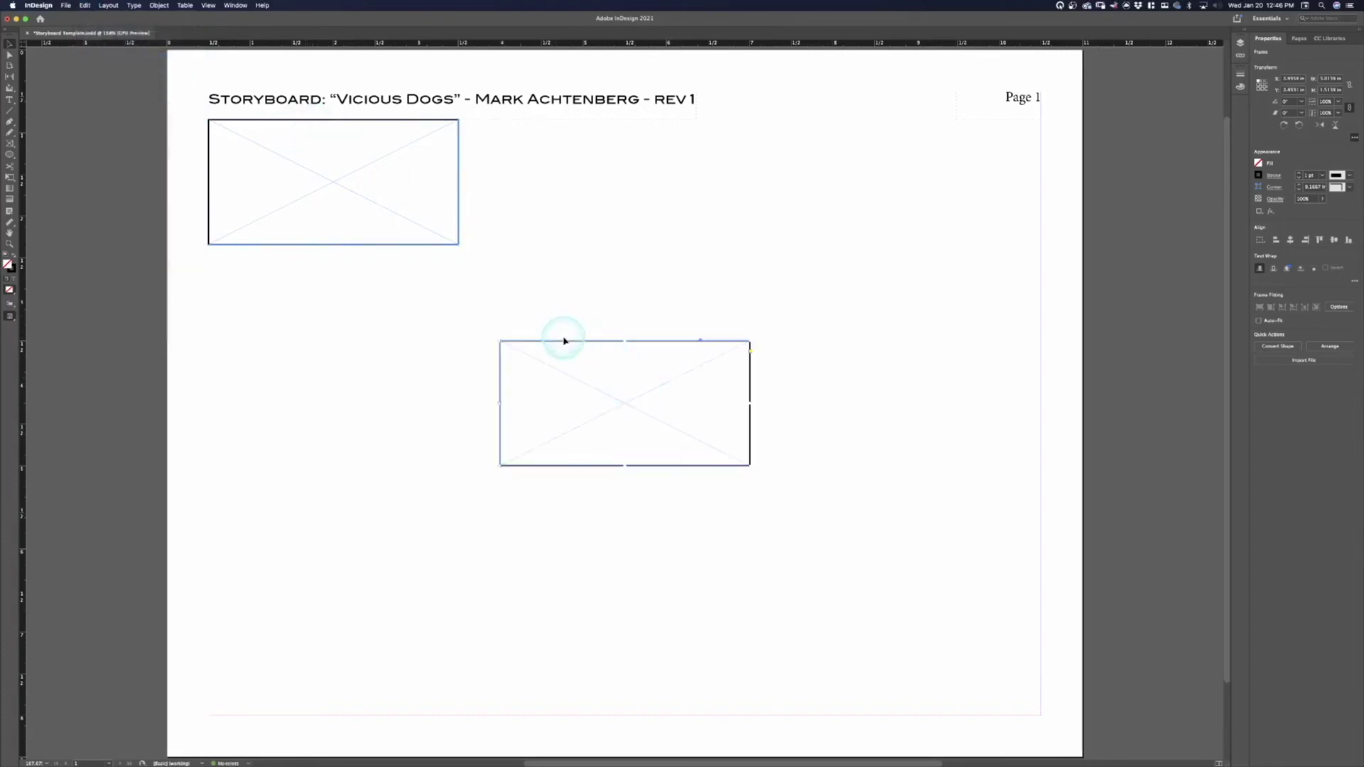
drag(565, 342, 549, 122)
drag(549, 122, 551, 122)
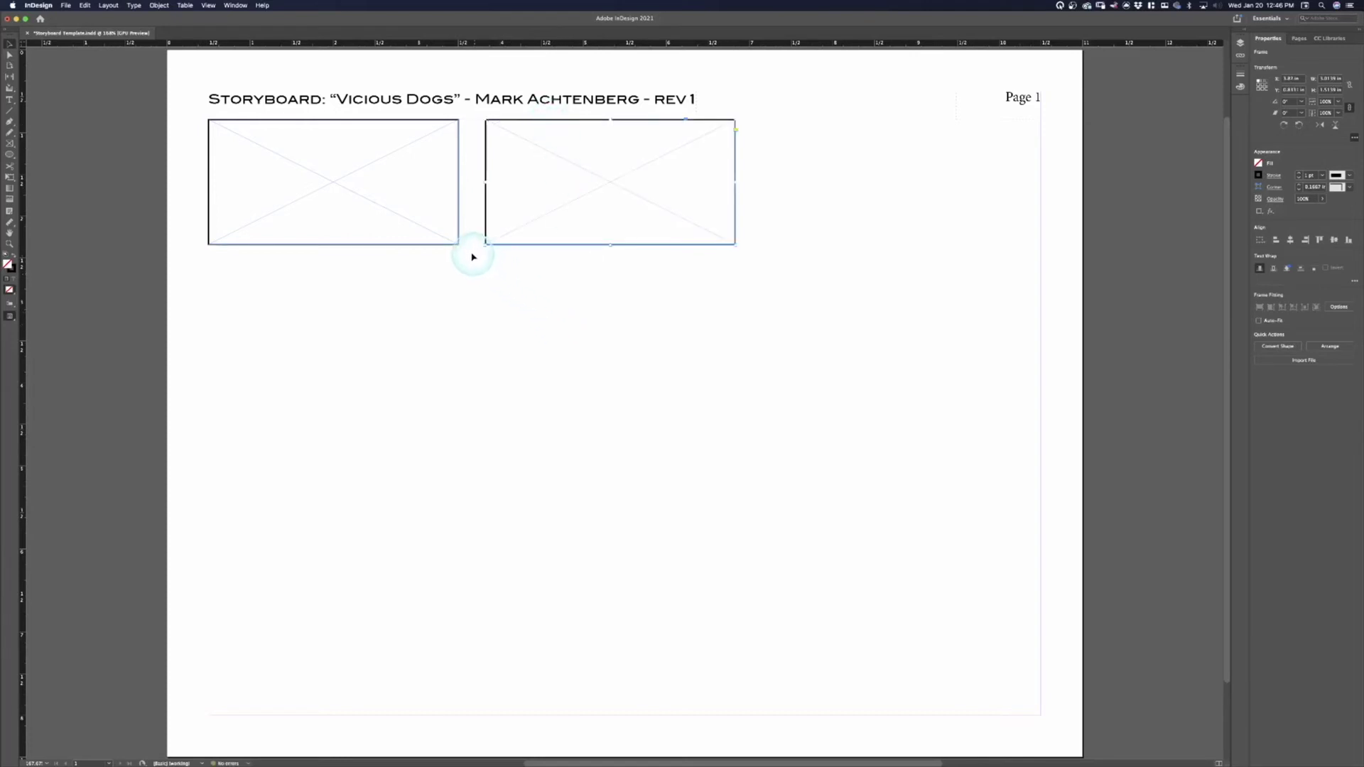
Step: Paste another copy of the first picture frame and undo the paste
click(439, 244)
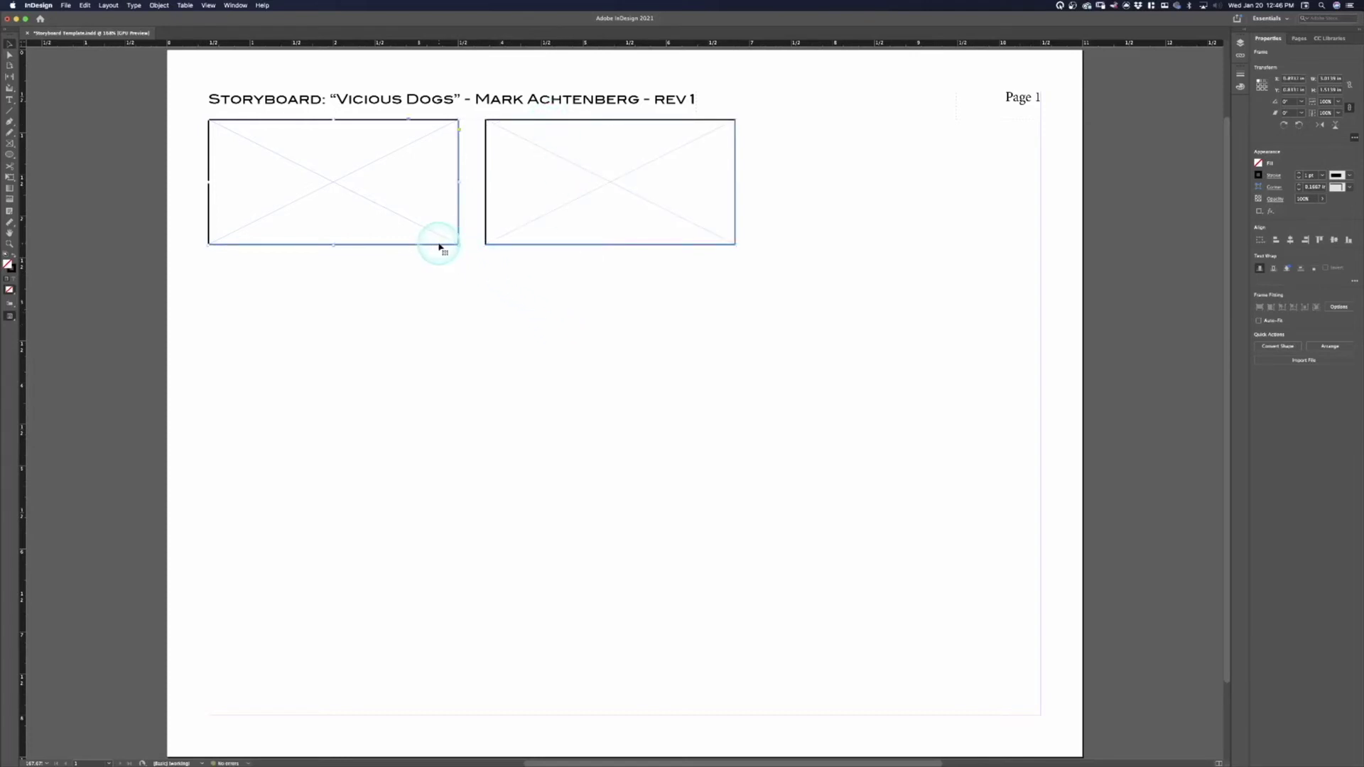
key(super+v)
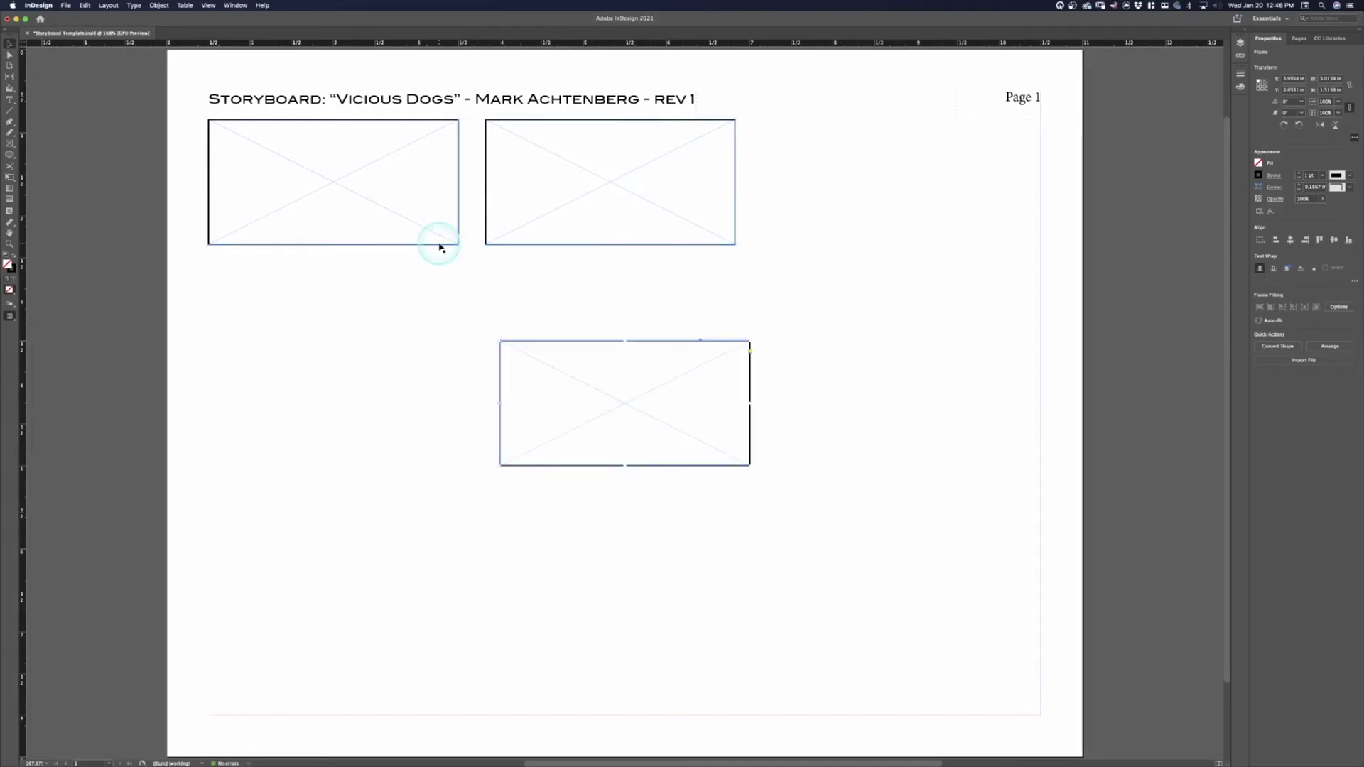
key(super+z)
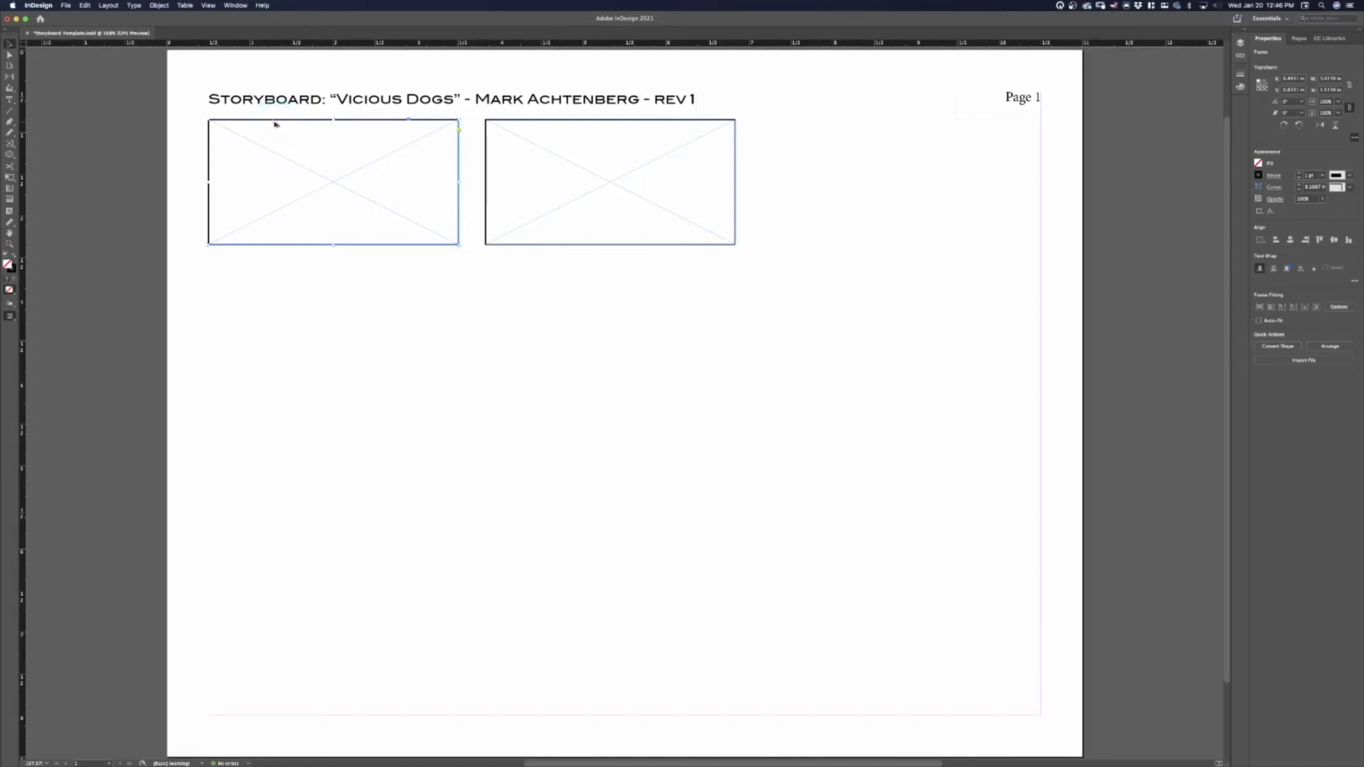
Step: Duplicate the first frame into a third position in the row and shift the copy right to the page's right margin
drag(275, 124, 838, 121)
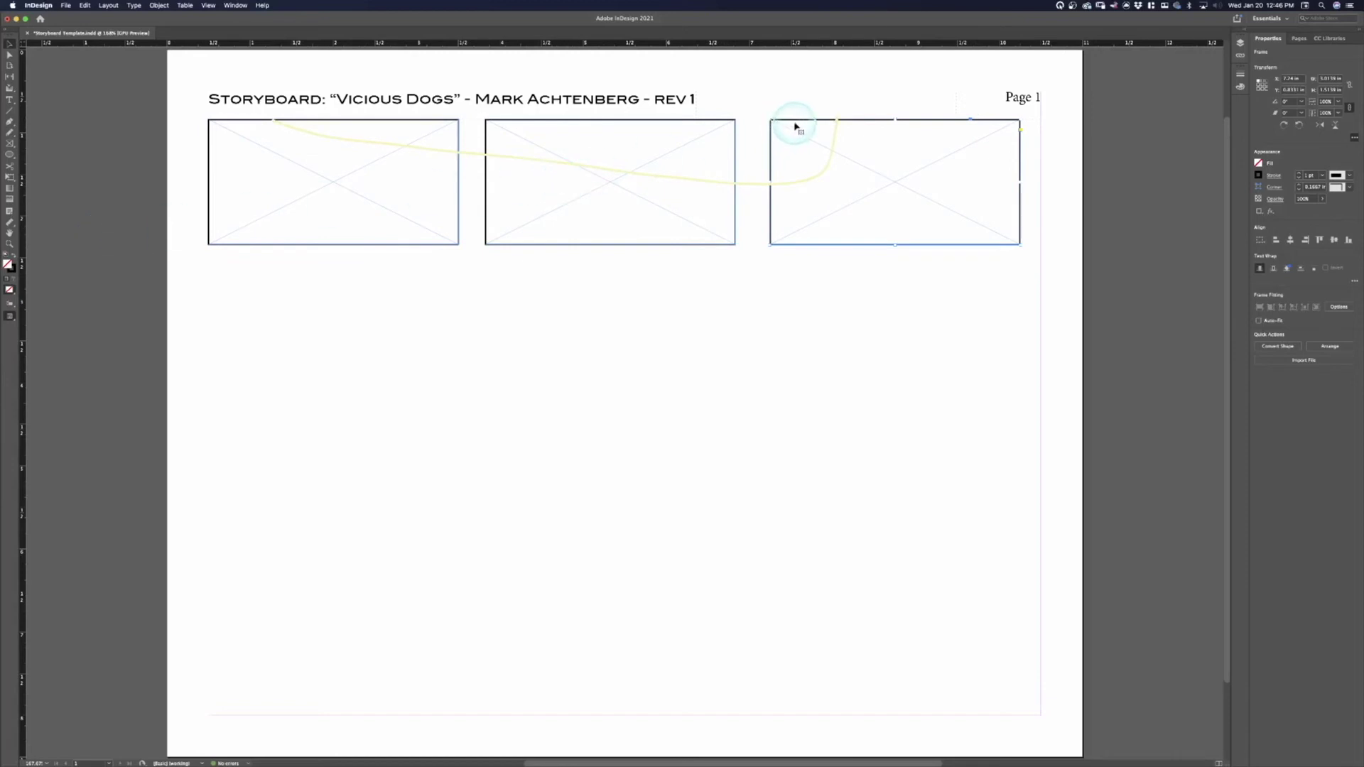
drag(801, 122, 816, 126)
key(Right)
key(Right)
key(Right)
key(Right)
key(Right)
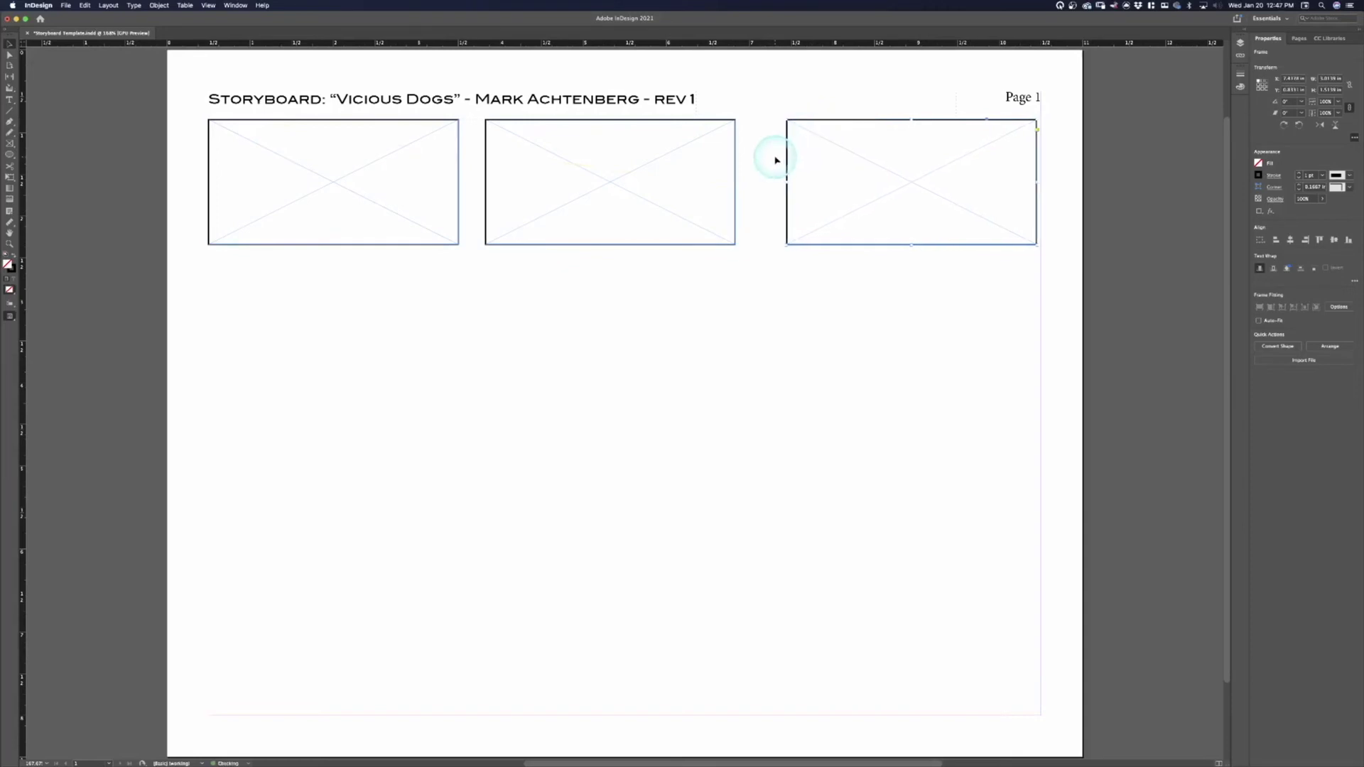
Step: Shift the middle picture frame right so it sits evenly spaced between the two outer frames
click(660, 122)
key(Right)
key(Right)
key(Right)
key(Right)
key(Right)
key(Right)
key(Right)
key(Right)
key(Right)
key(Right)
key(Right)
key(Right)
key(Right)
key(Right)
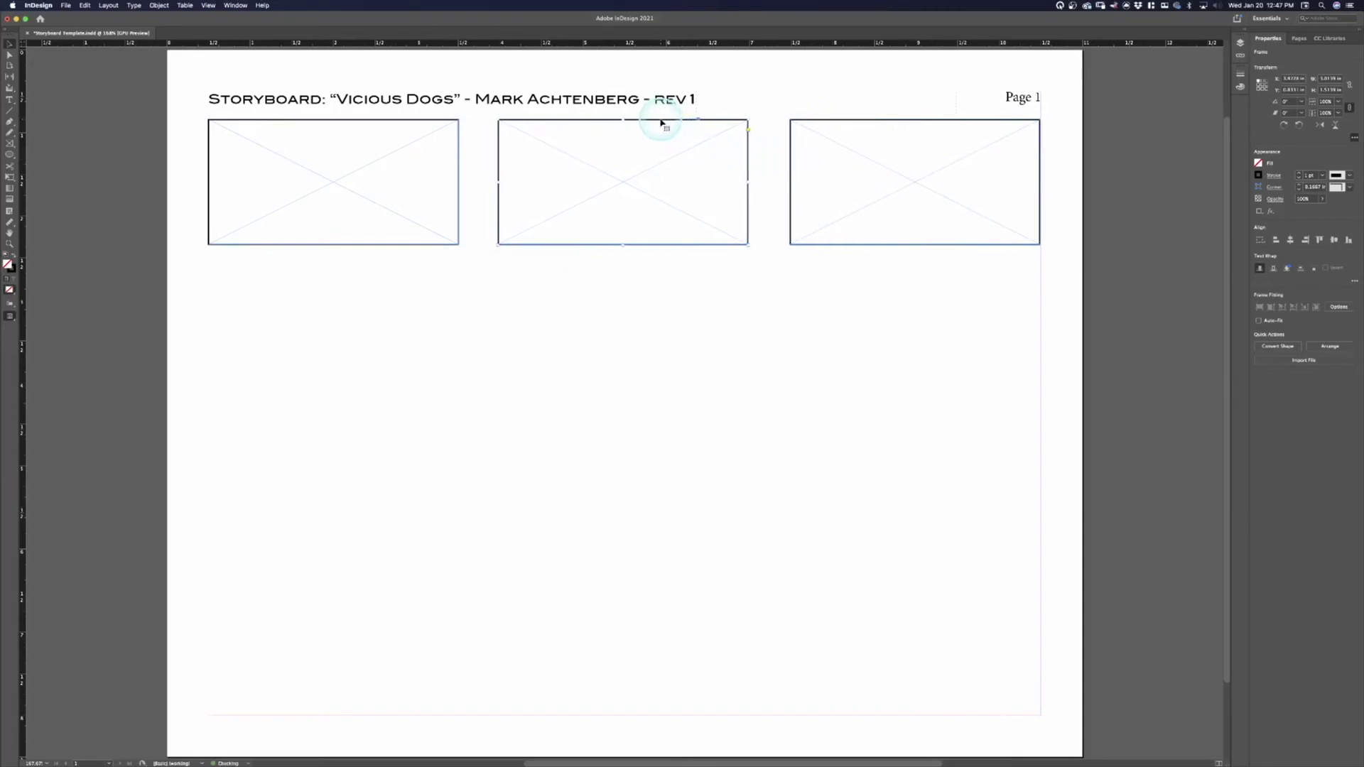
key(Left)
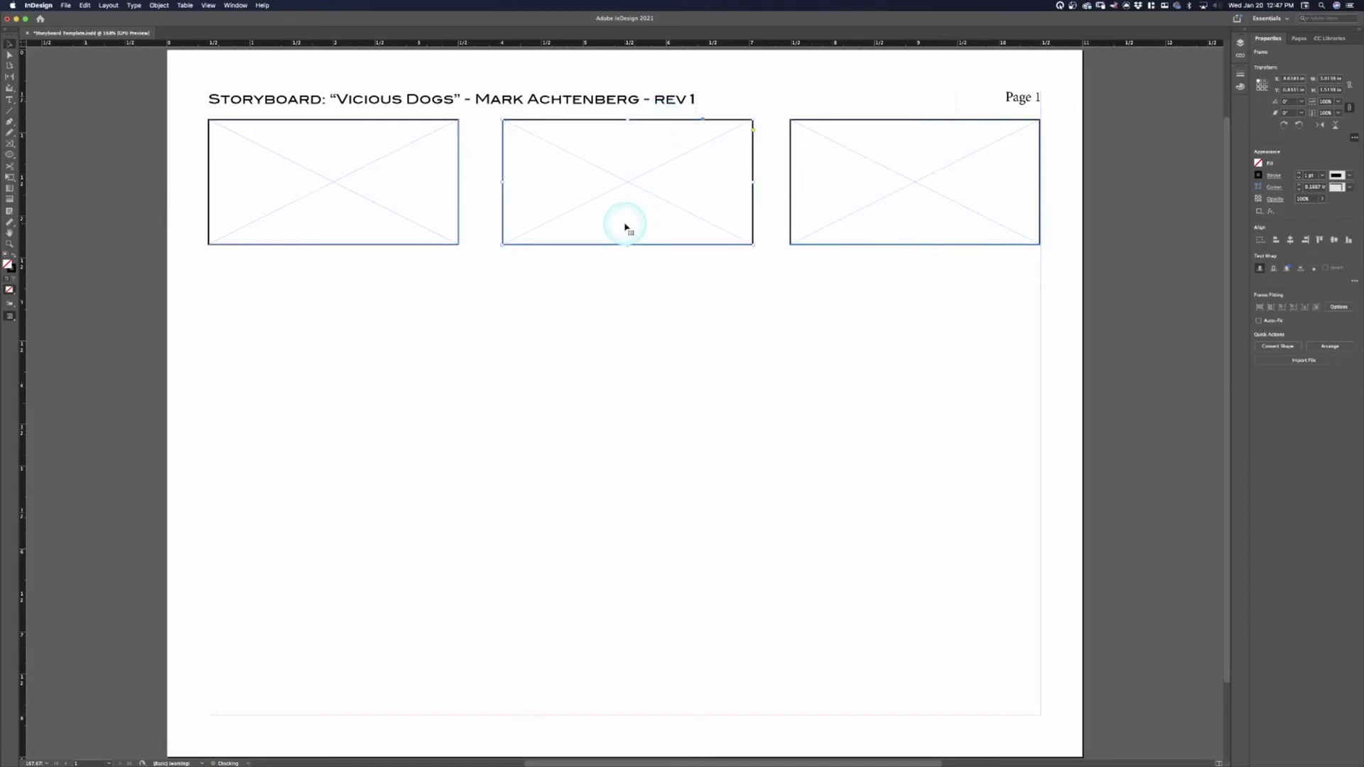
key(Right)
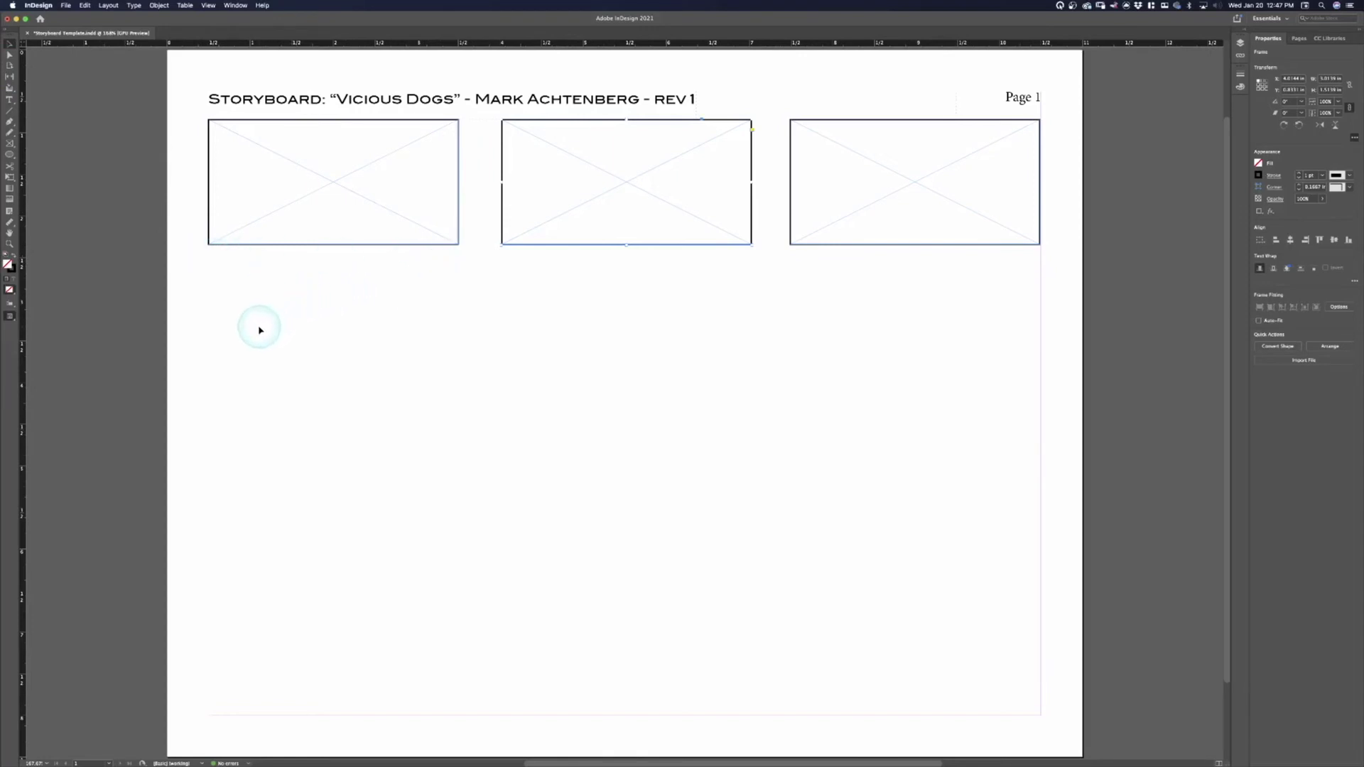
Step: Draw a text frame beneath the first picture frame, matching its width, and enter the lines "Scene #", "Shot #" and "Panel #"
click(10, 100)
drag(209, 258, 462, 510)
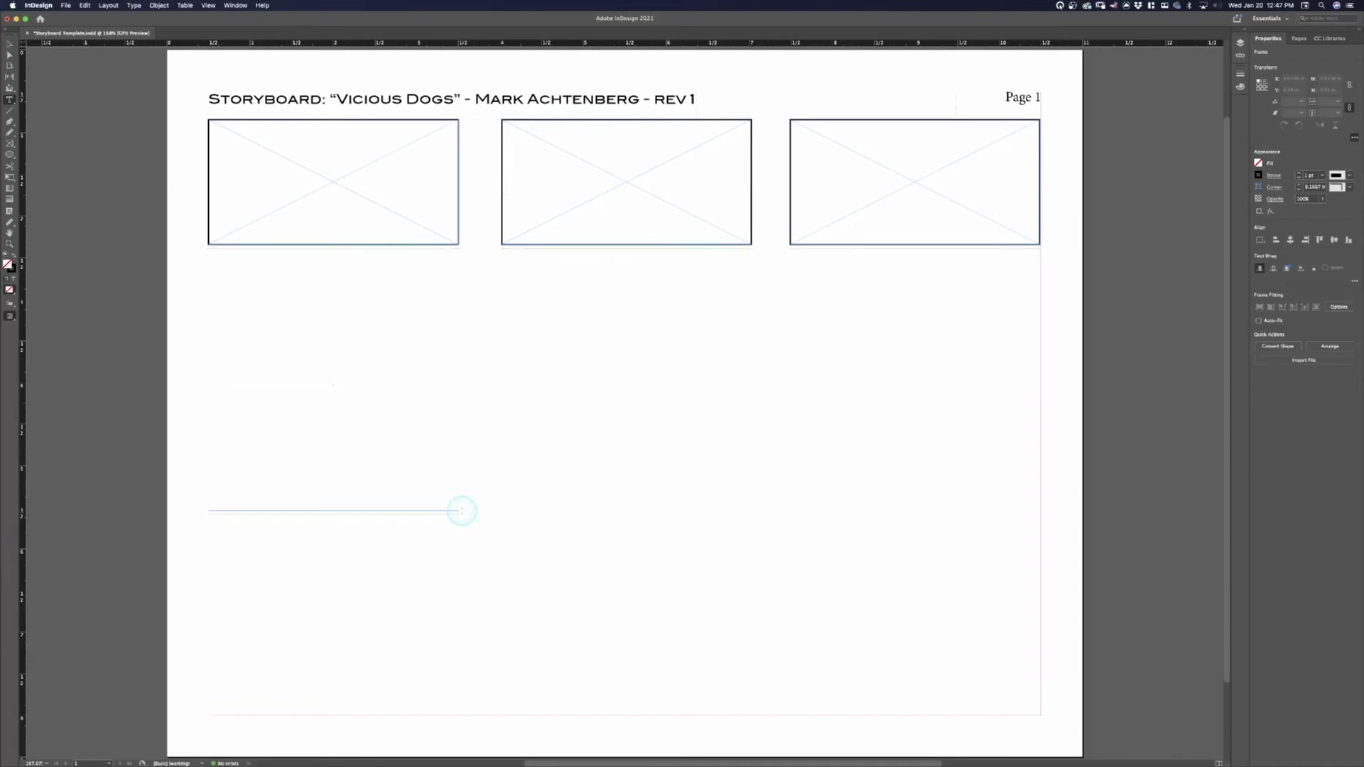
drag(461, 510, 462, 511)
text(S)
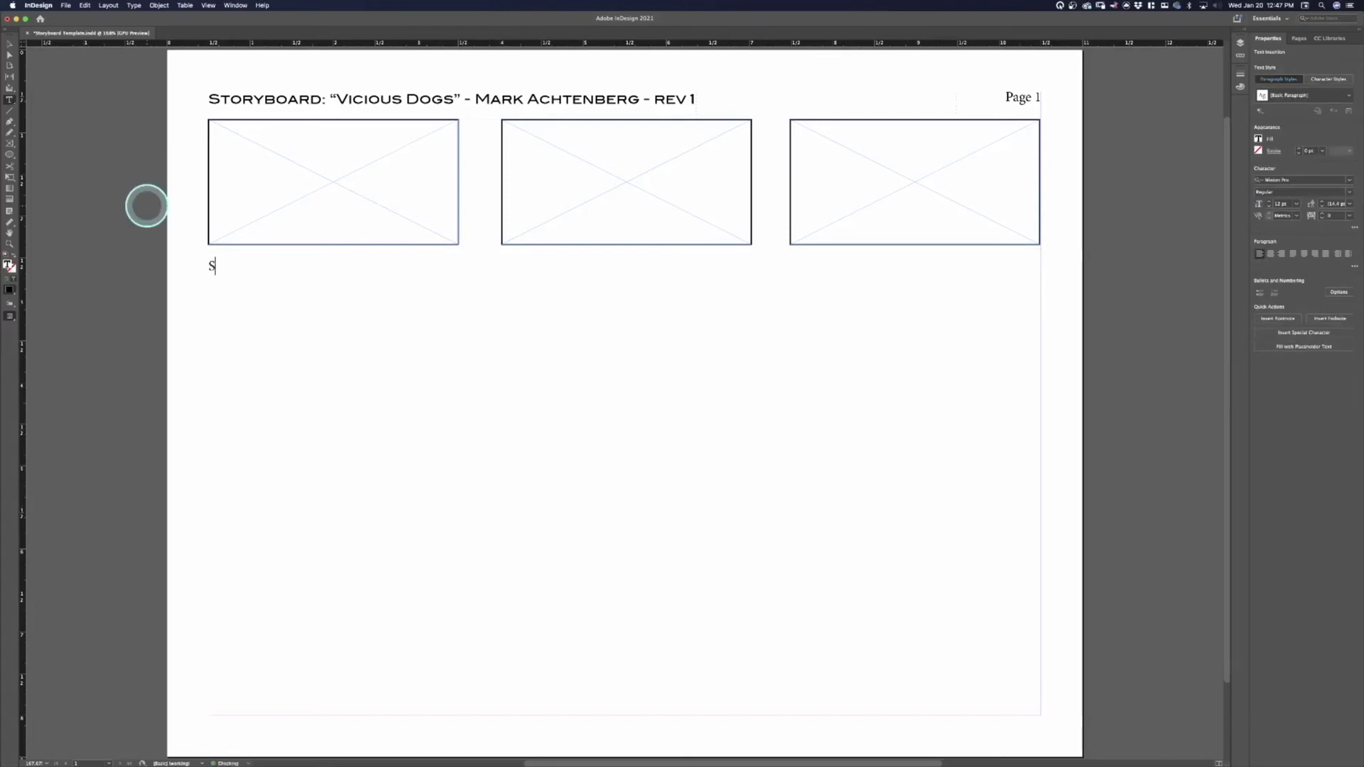
text(cene #1)
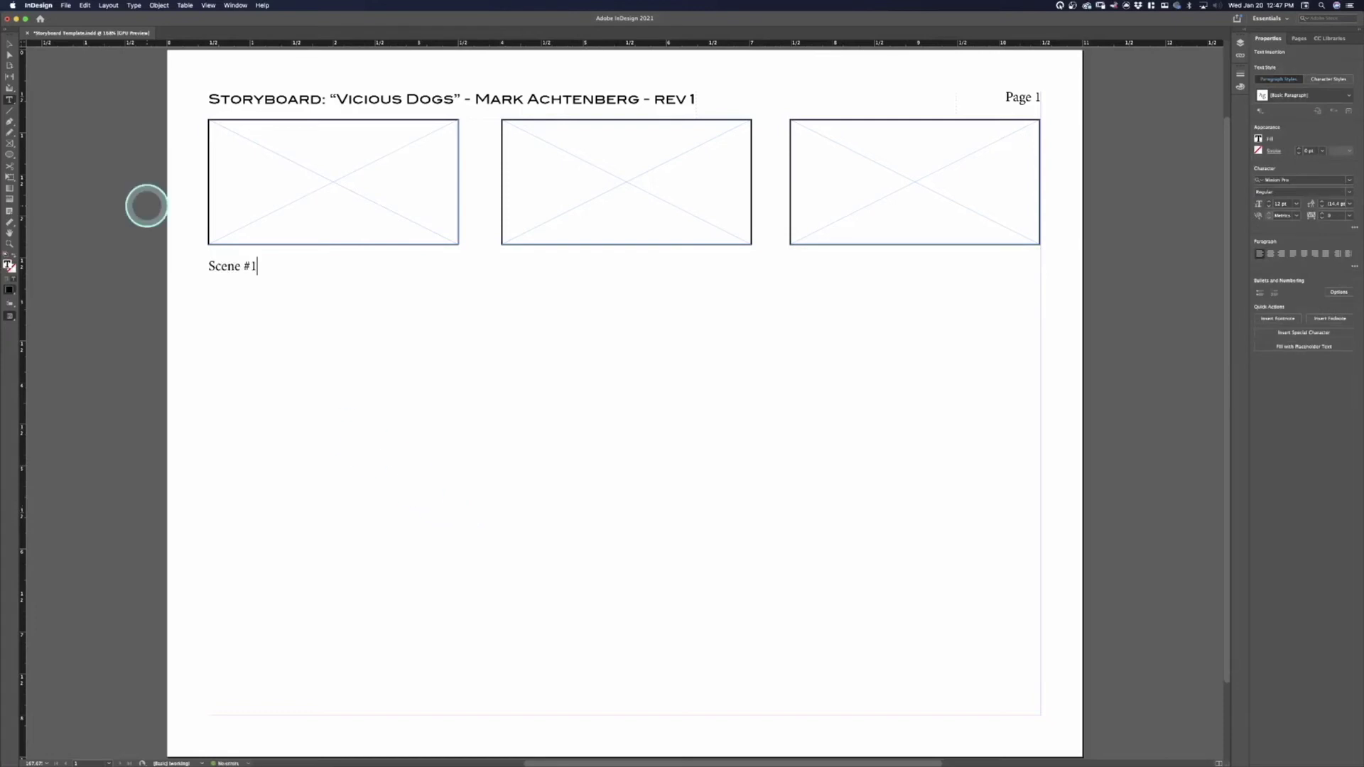
key(BackSpace)
key(Return)
text(Shot #)
key(Return)
text(Panel #)
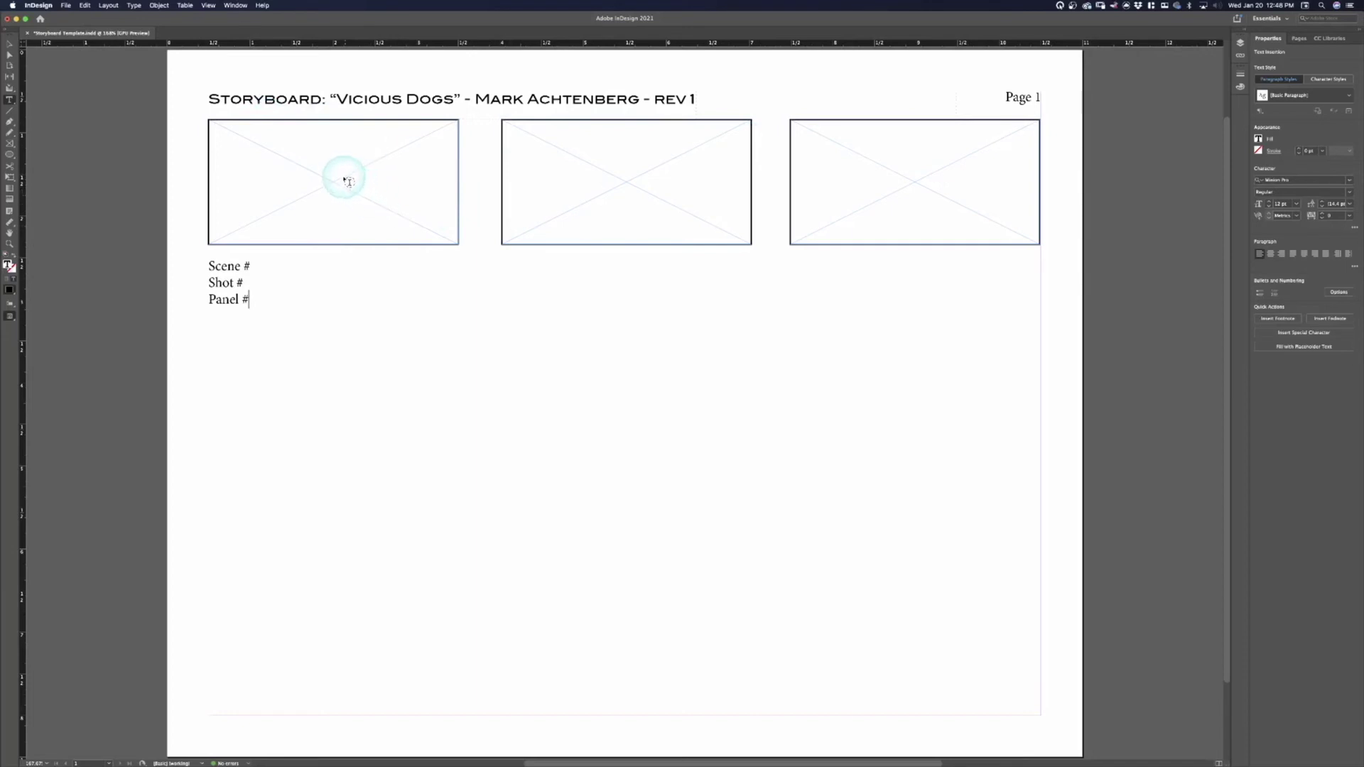
Step: Add a "Description/Action:" label to the text block, one blank line below "Panel #"
click(262, 299)
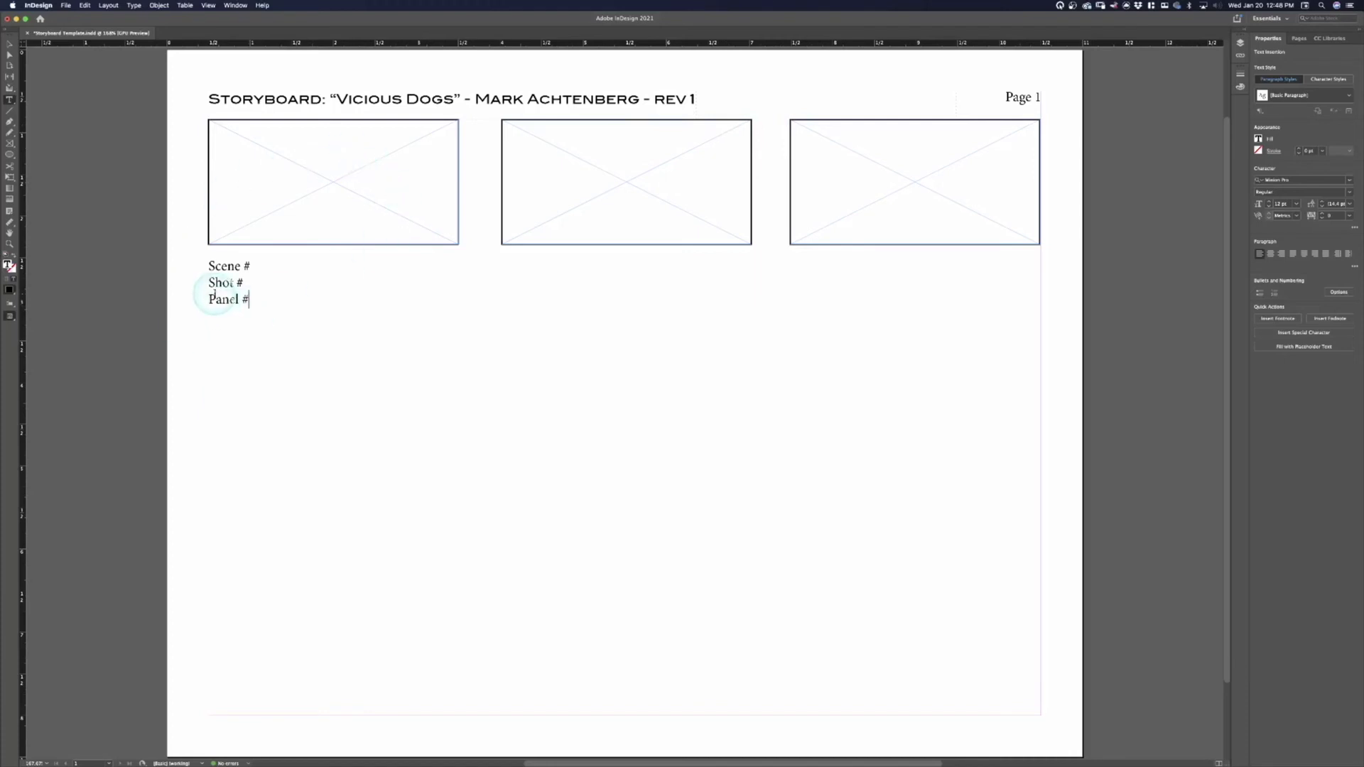
click(227, 335)
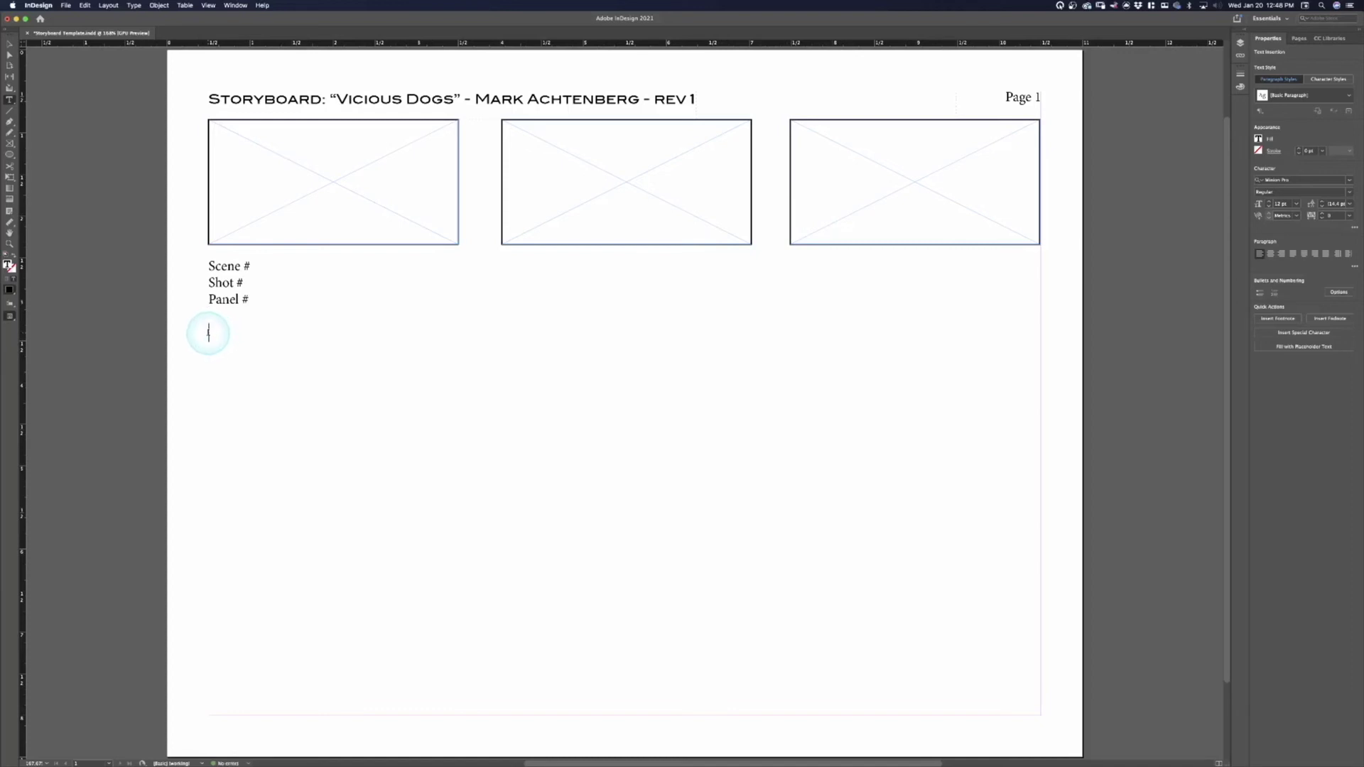
text(Description/Action)
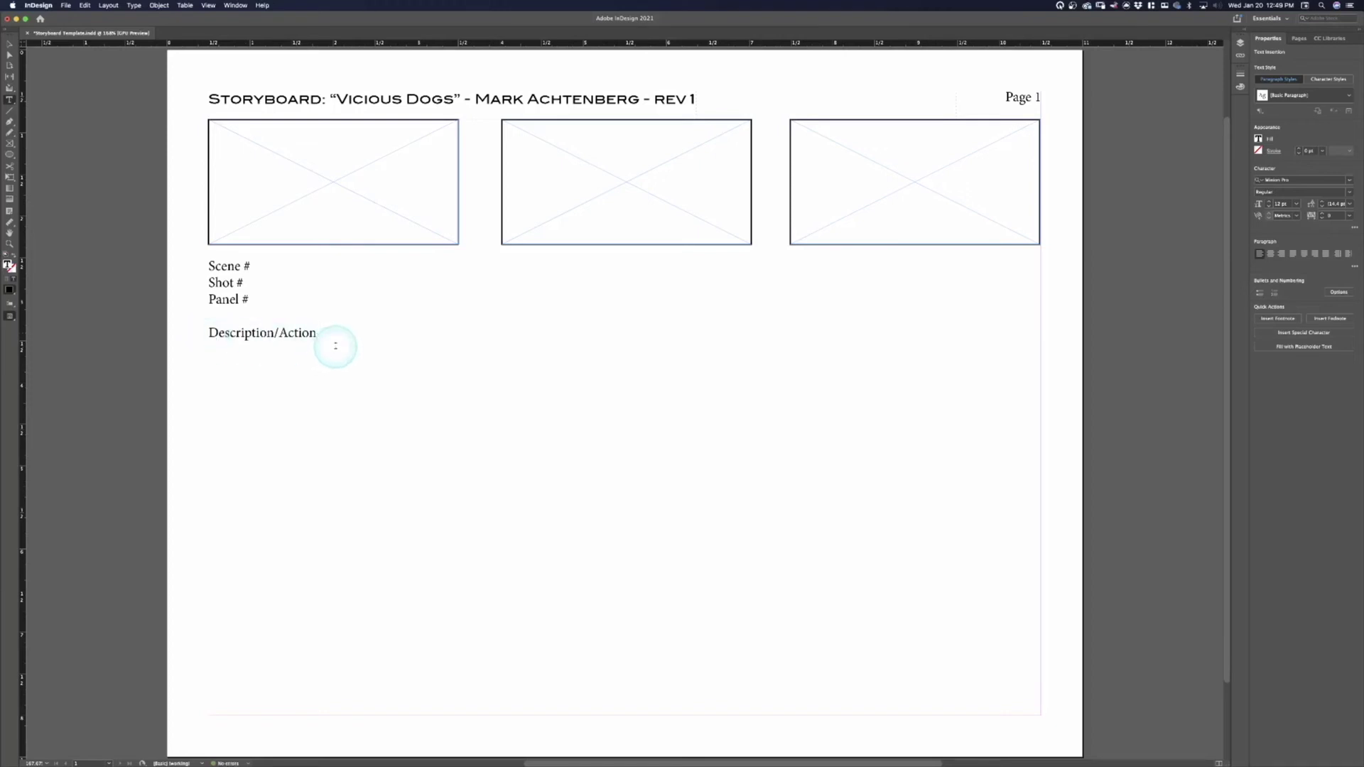
text(:)
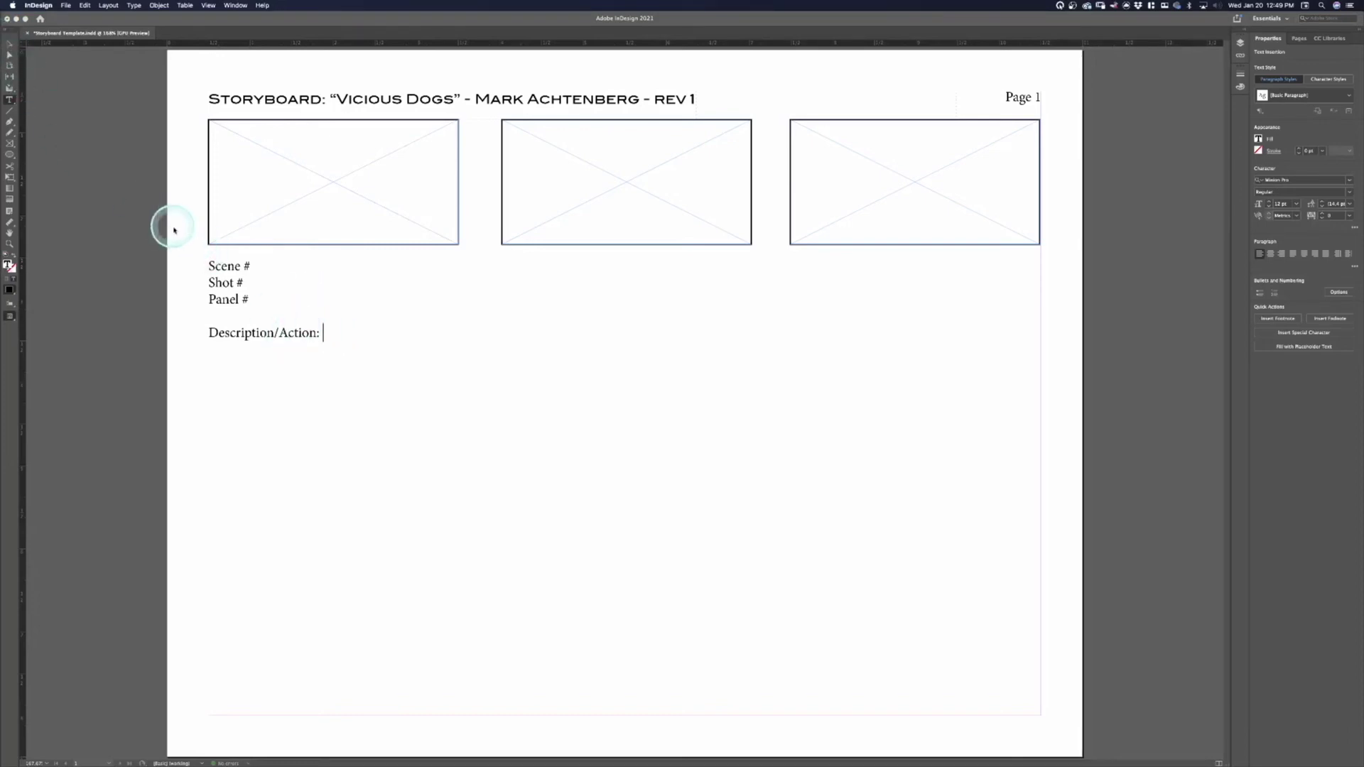
key(Return)
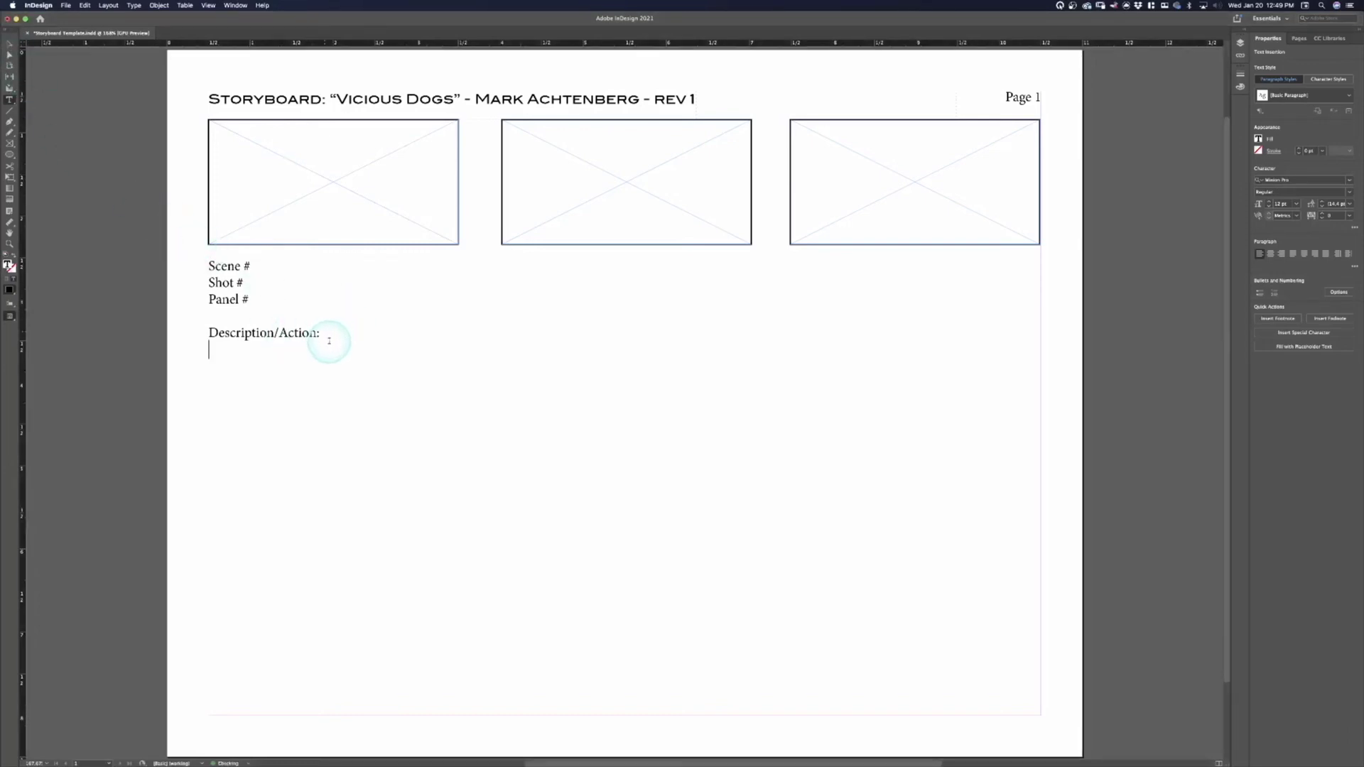
Step: Add the labels "Framing:" and "Notes:" below "Description/Action:", each separated by a blank line
text(Frame)
text(:)
key(BackSpace)
key(BackSpace)
key(BackSpace)
text(ing: CU)
key(BackSpace)
key(BackSpace)
text(SFX)
key(BackSpace)
key(BackSpace)
key(BackSpace)
text(Notes:)
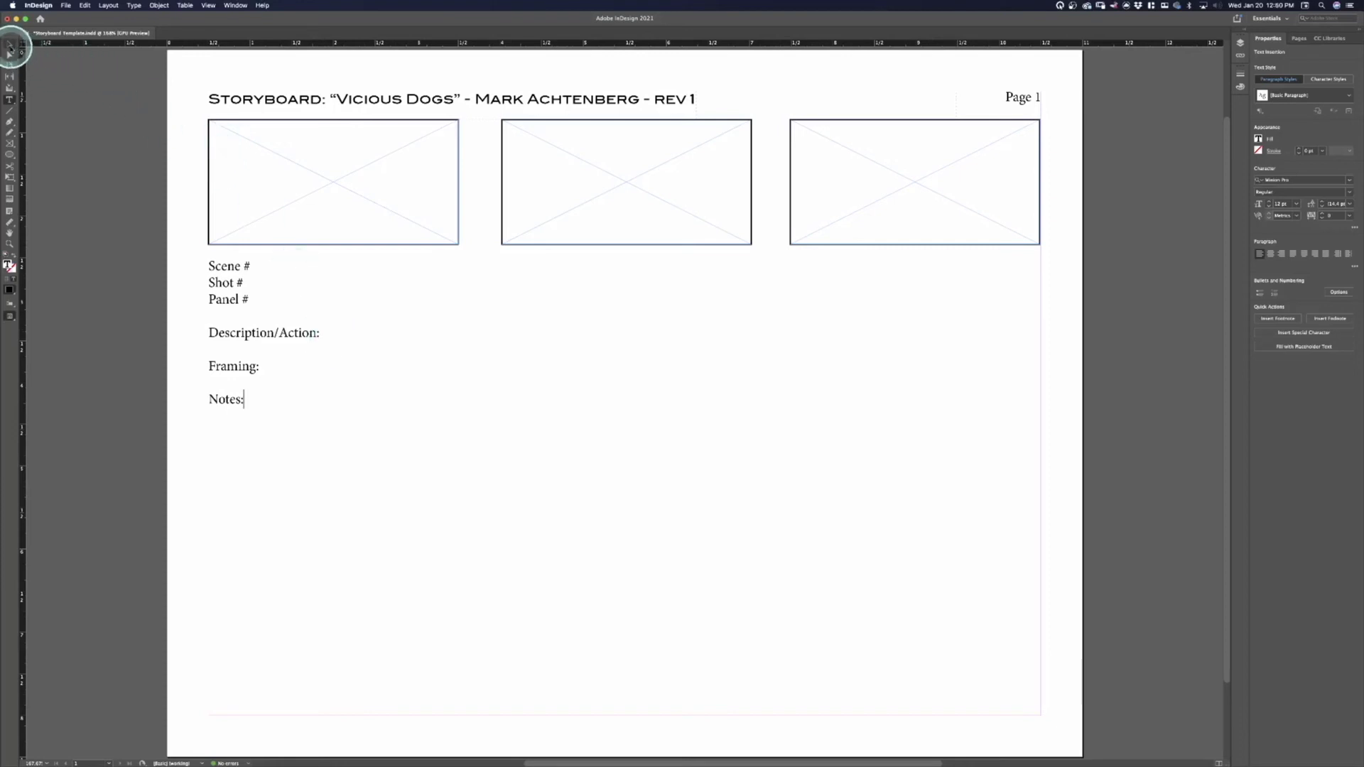
Step: Copy the text block beneath the middle picture frame, level with the original, and shift that picture frame slightly left
click(10, 44)
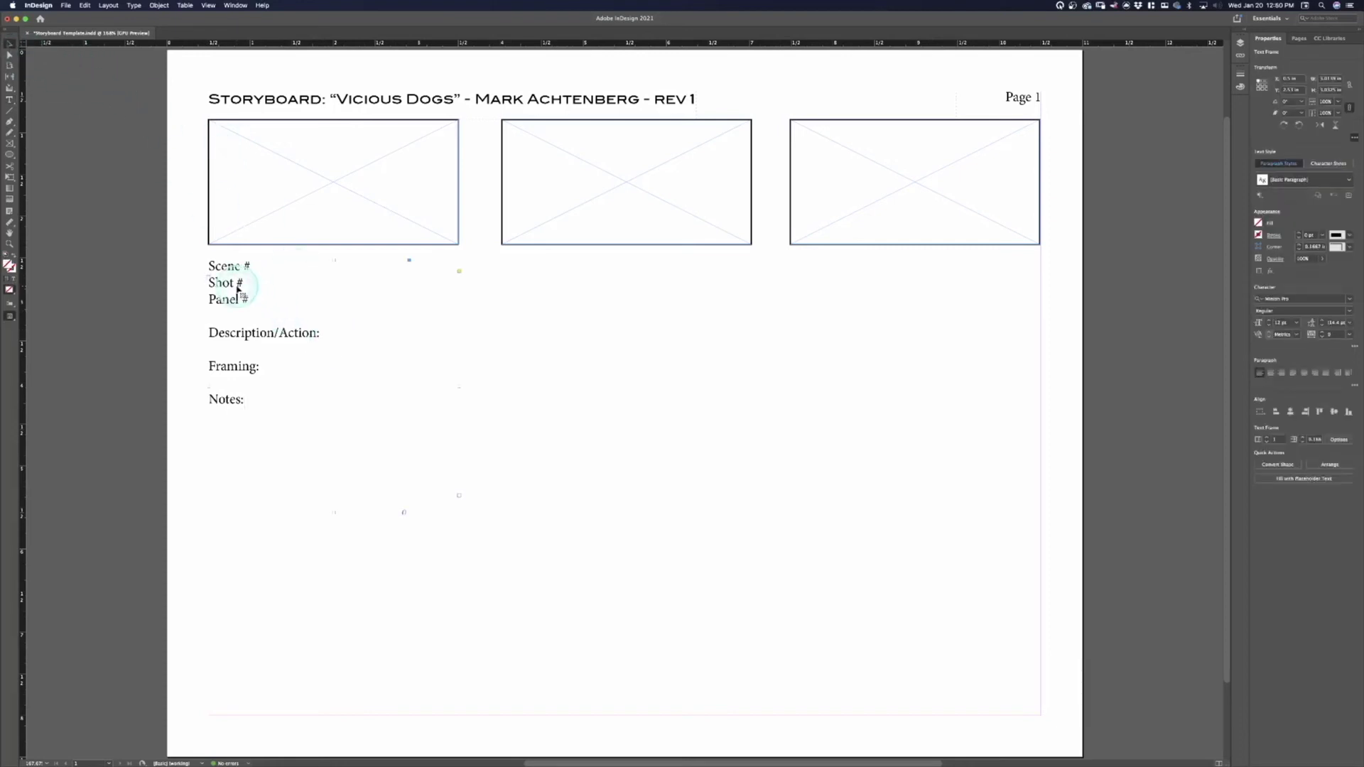
click(311, 353)
key(super+v)
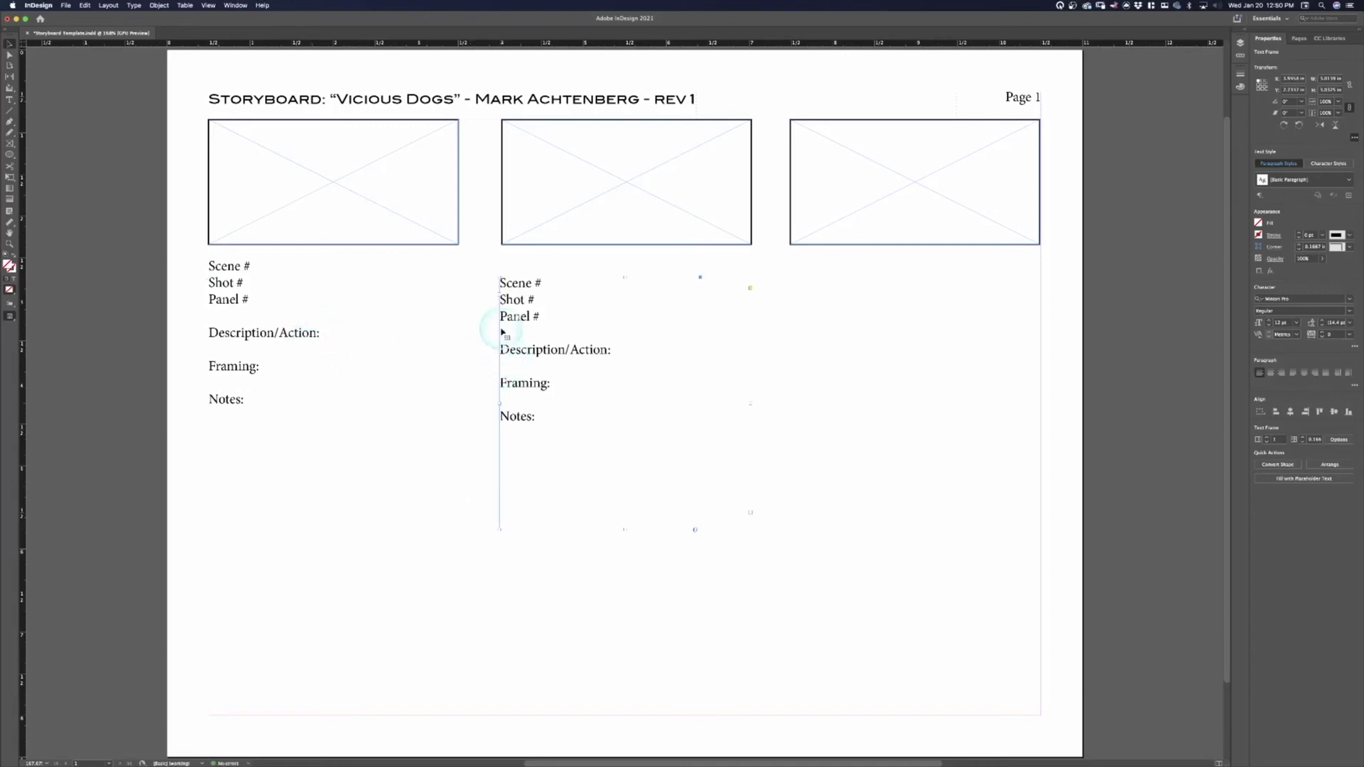
drag(504, 297, 508, 283)
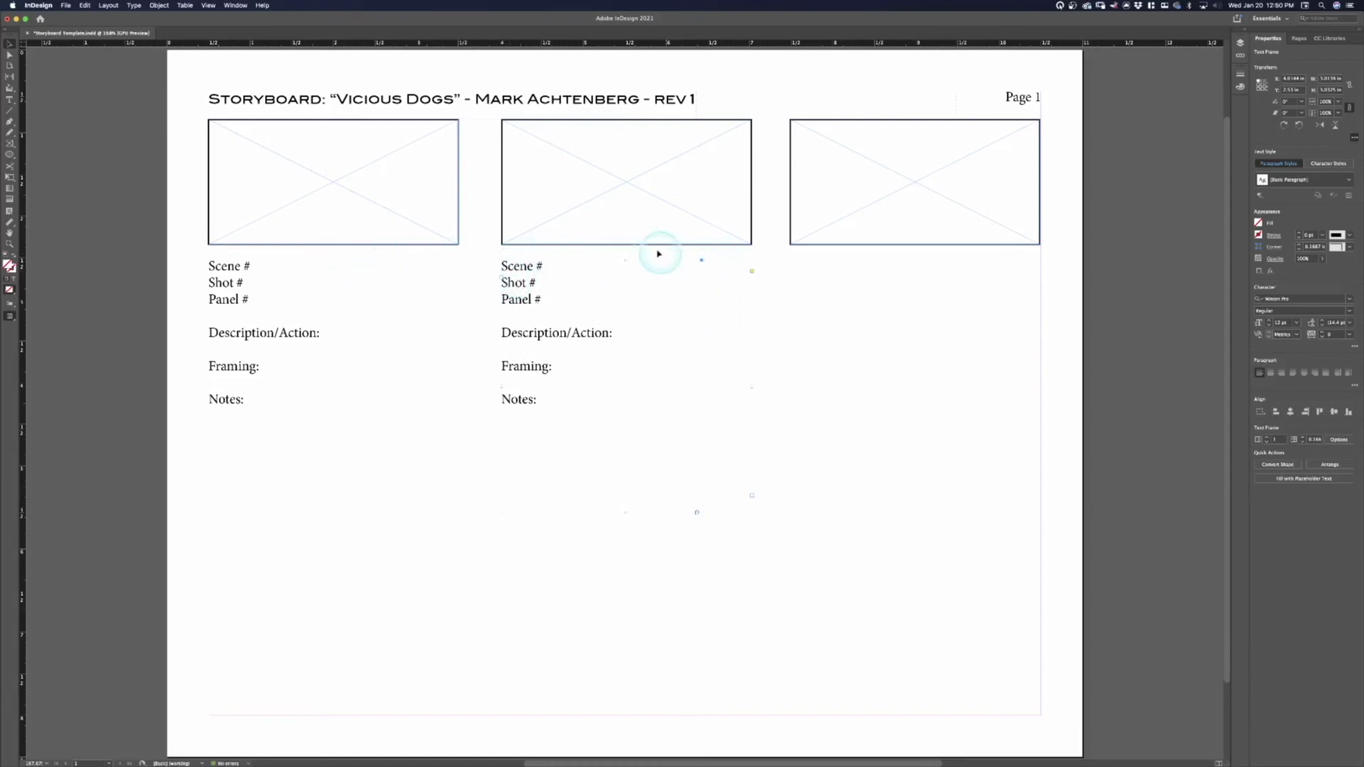
click(616, 245)
drag(617, 246, 613, 246)
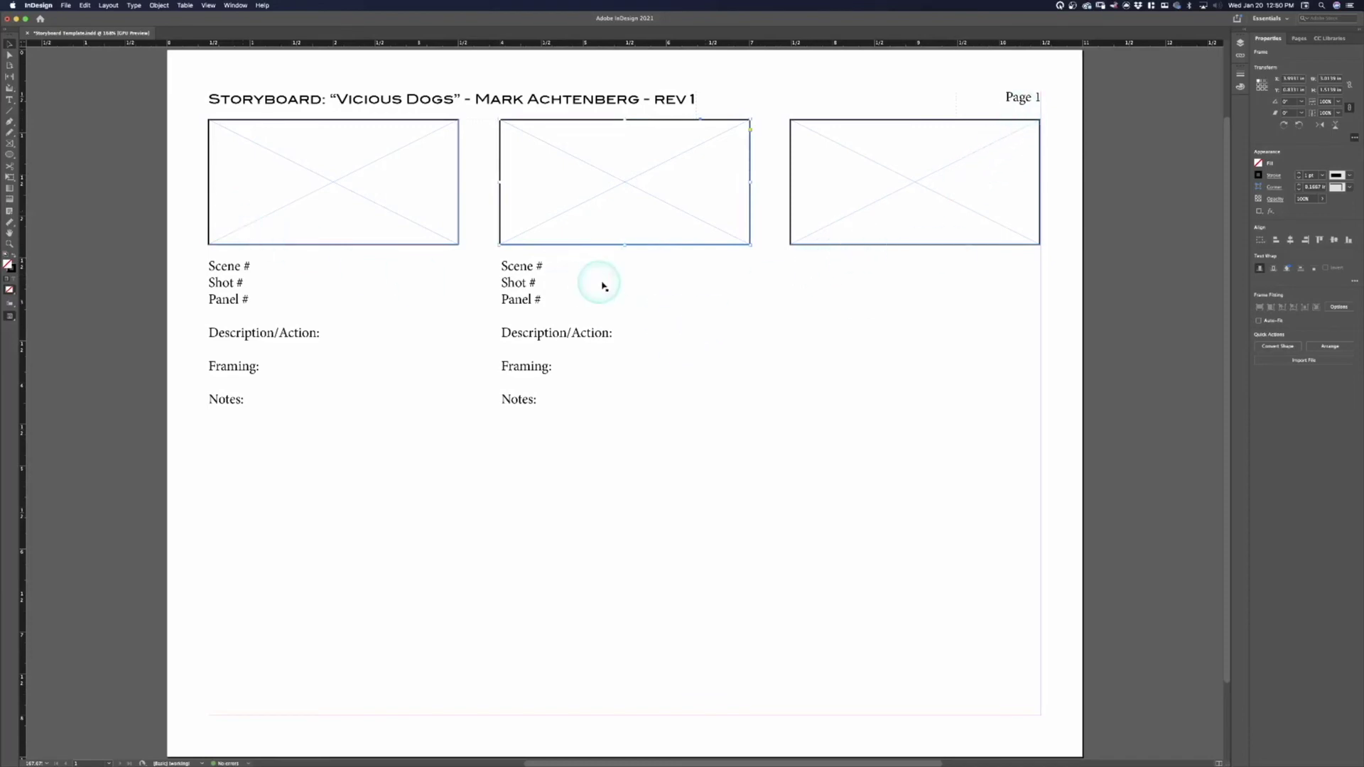
Step: Duplicate the middle text block beneath the third picture frame, aligned with the frame's left edge and level with the other blocks
click(524, 284)
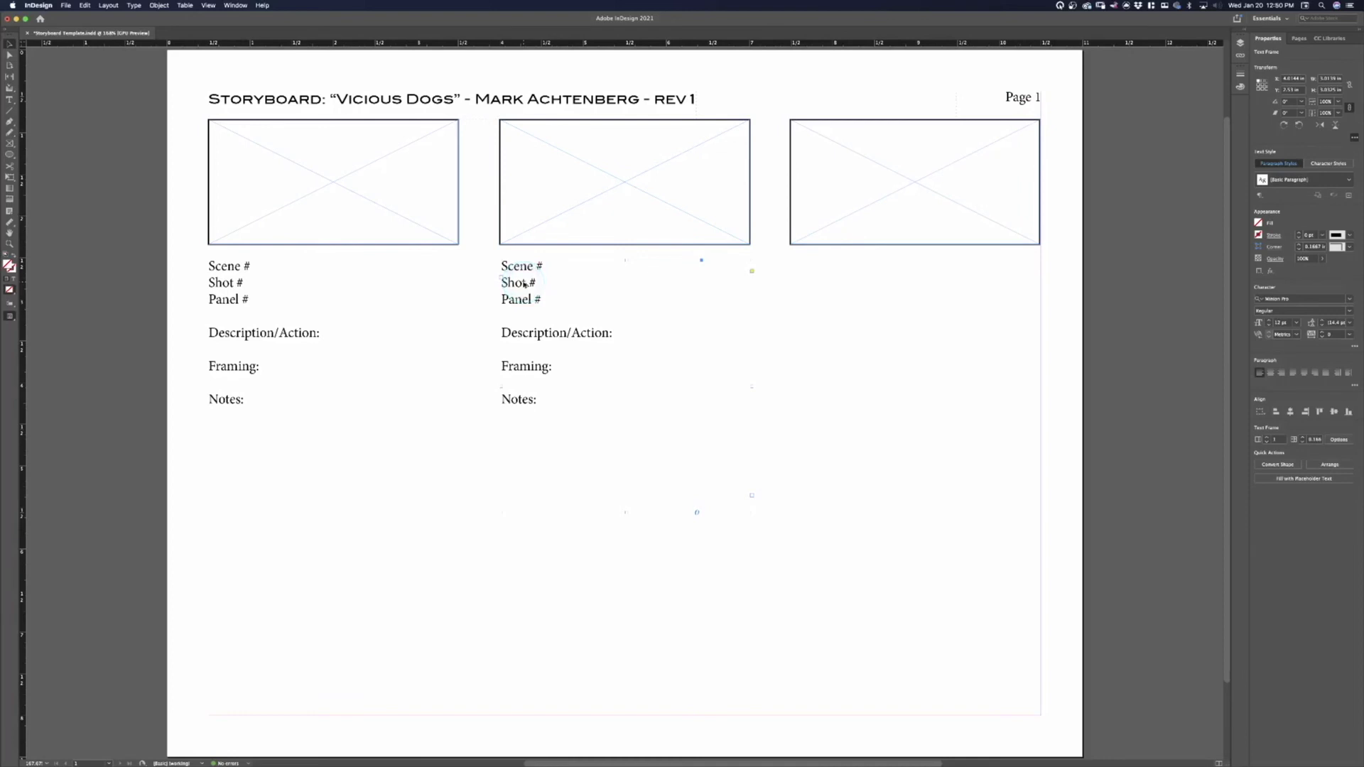
drag(528, 285, 812, 281)
click(537, 429)
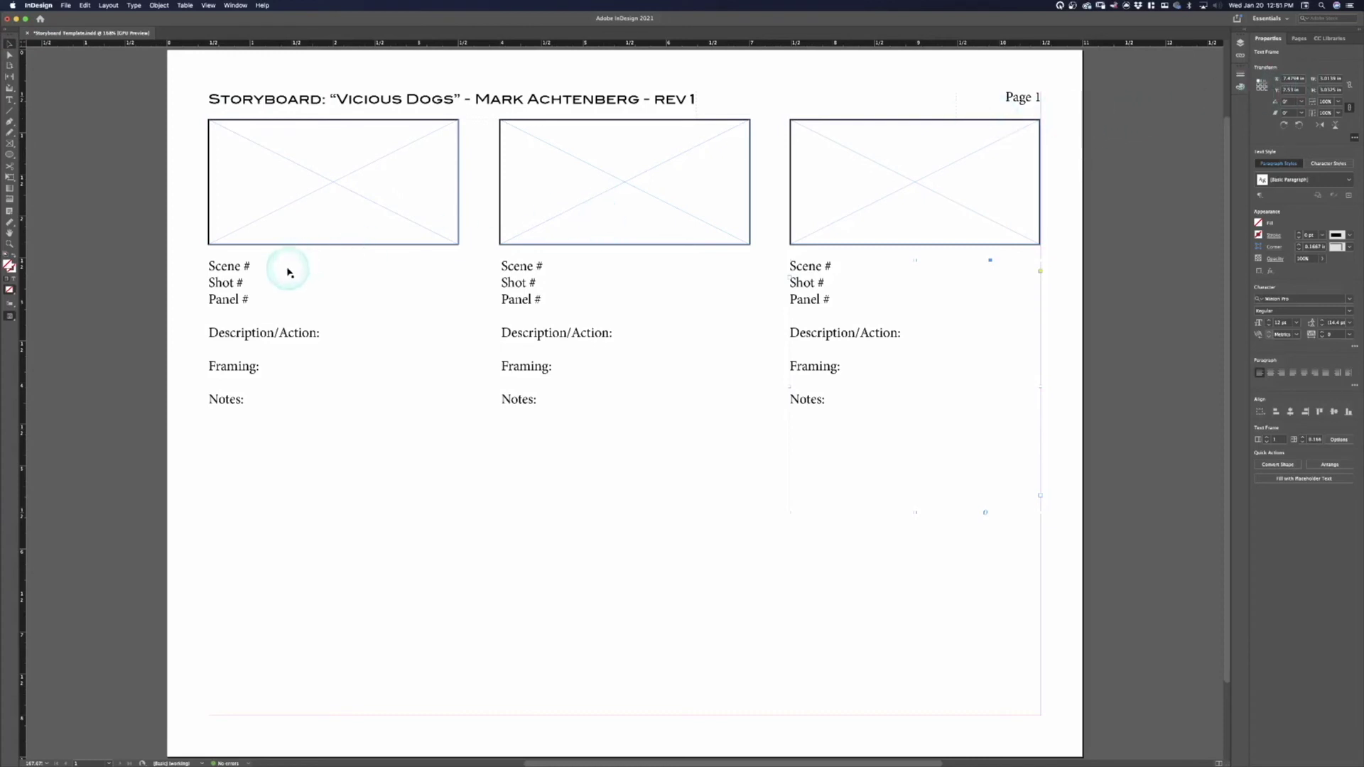
Step: Select all three picture frames together with their text blocks and copy them
double_click(252, 266)
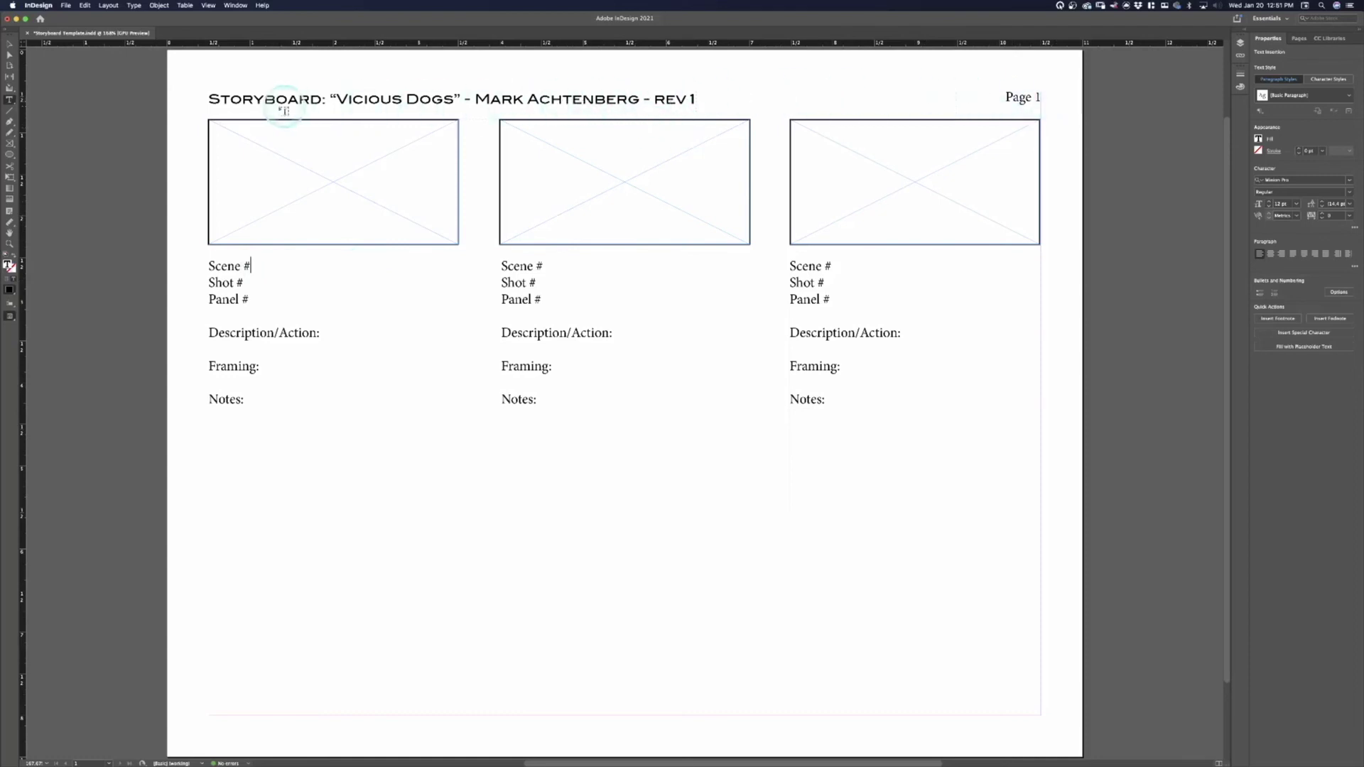
click(9, 43)
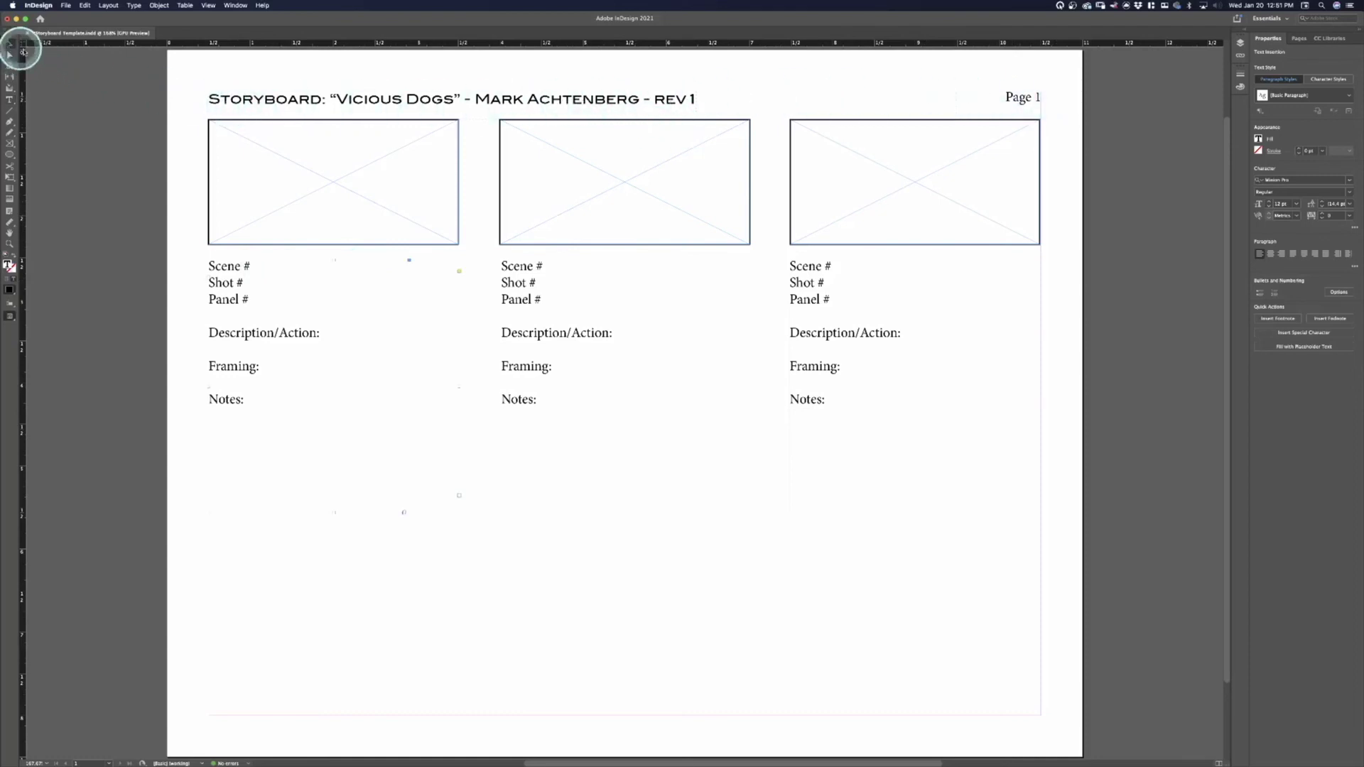
drag(246, 147, 1096, 581)
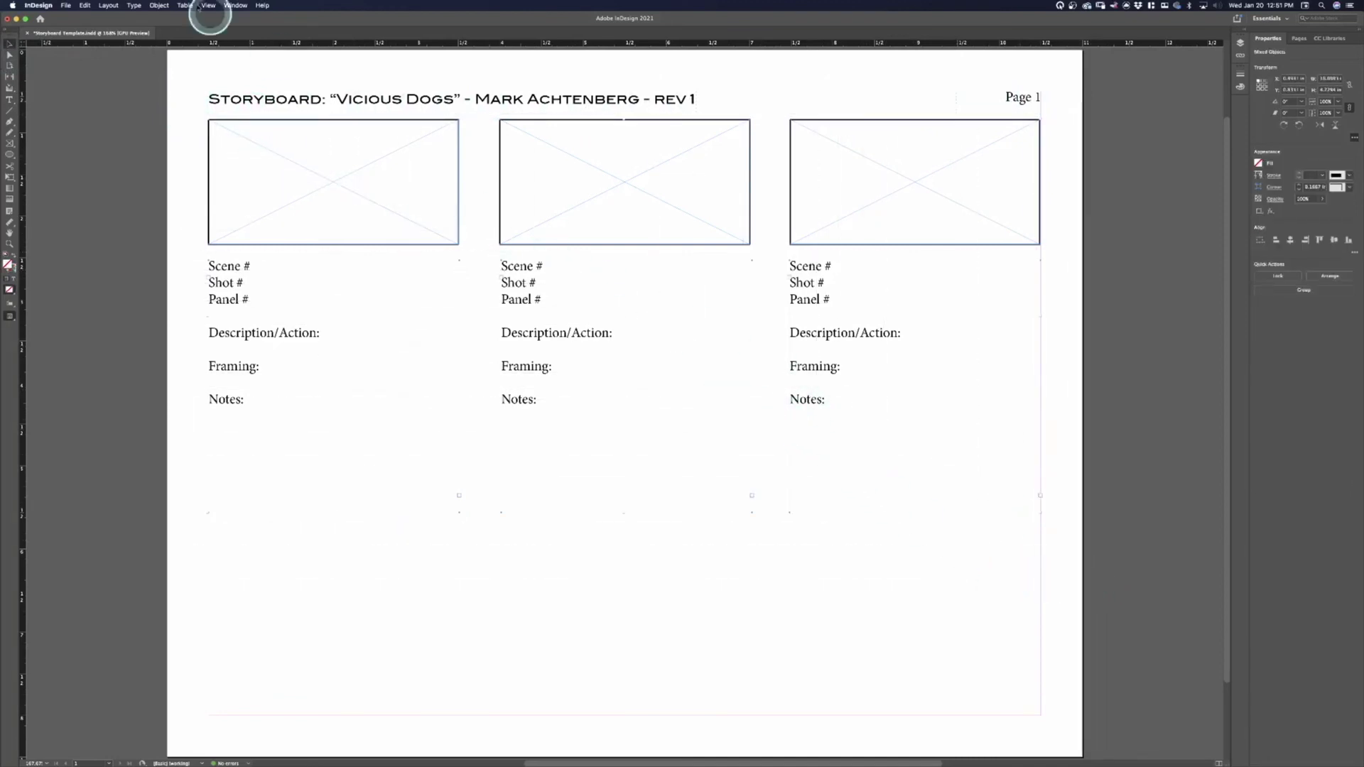
click(84, 5)
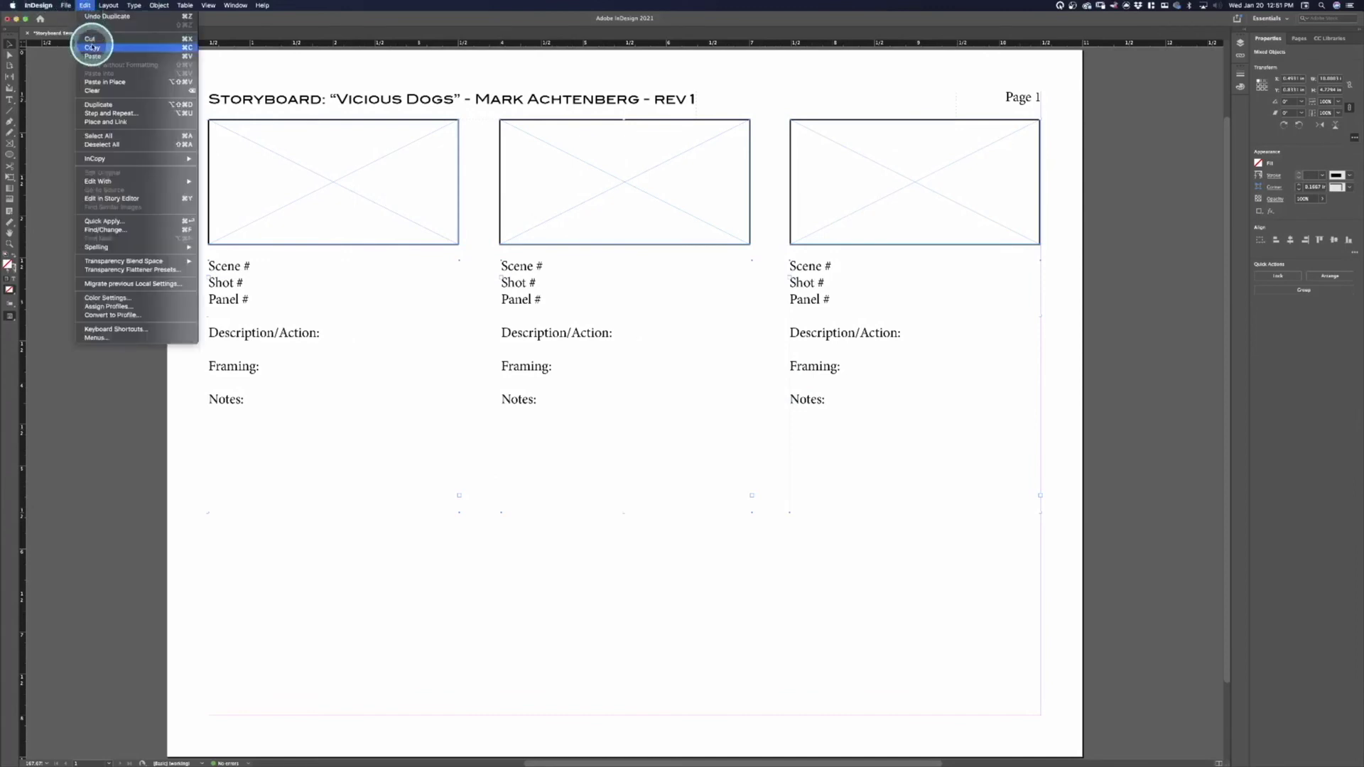
click(110, 45)
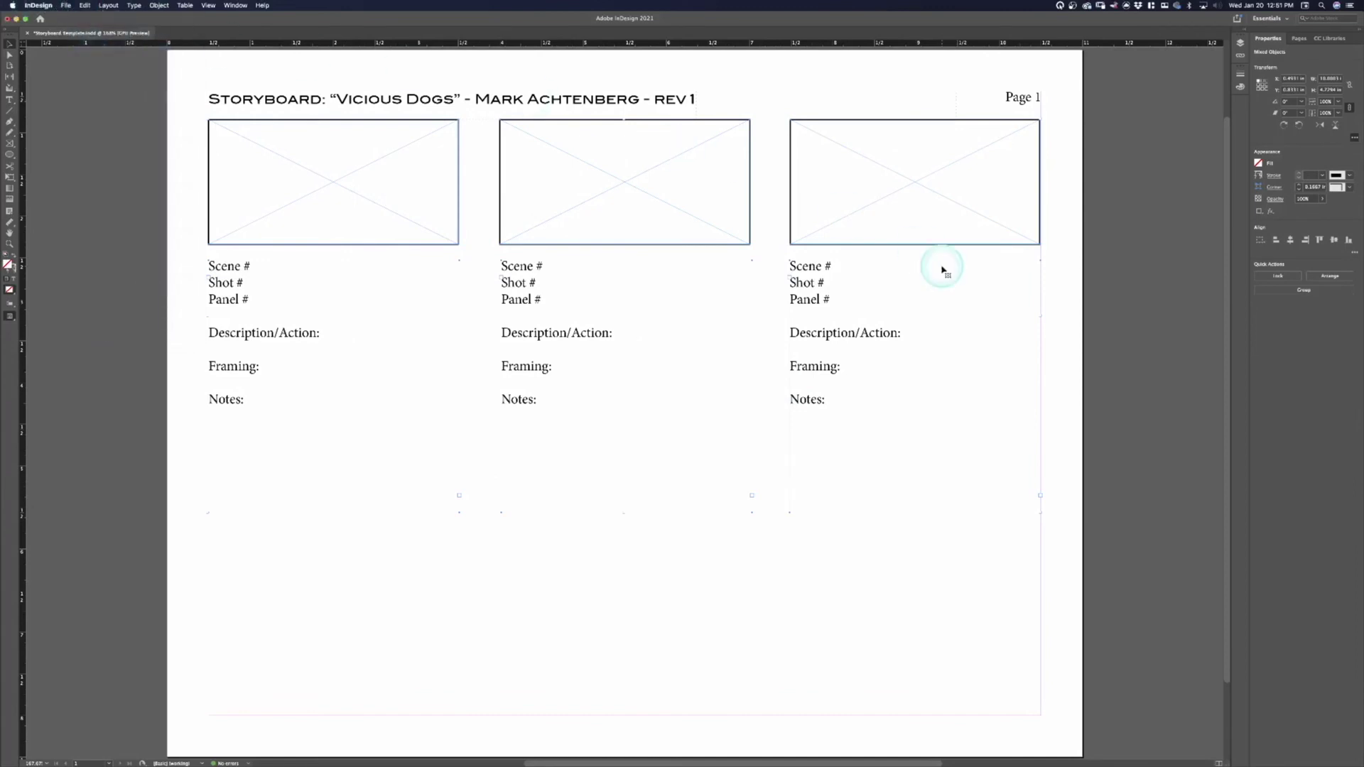
Step: Insert 10 pages after page 1 using A-Master, and check the header and page numbers on the new pages
click(1300, 40)
right_click(1269, 138)
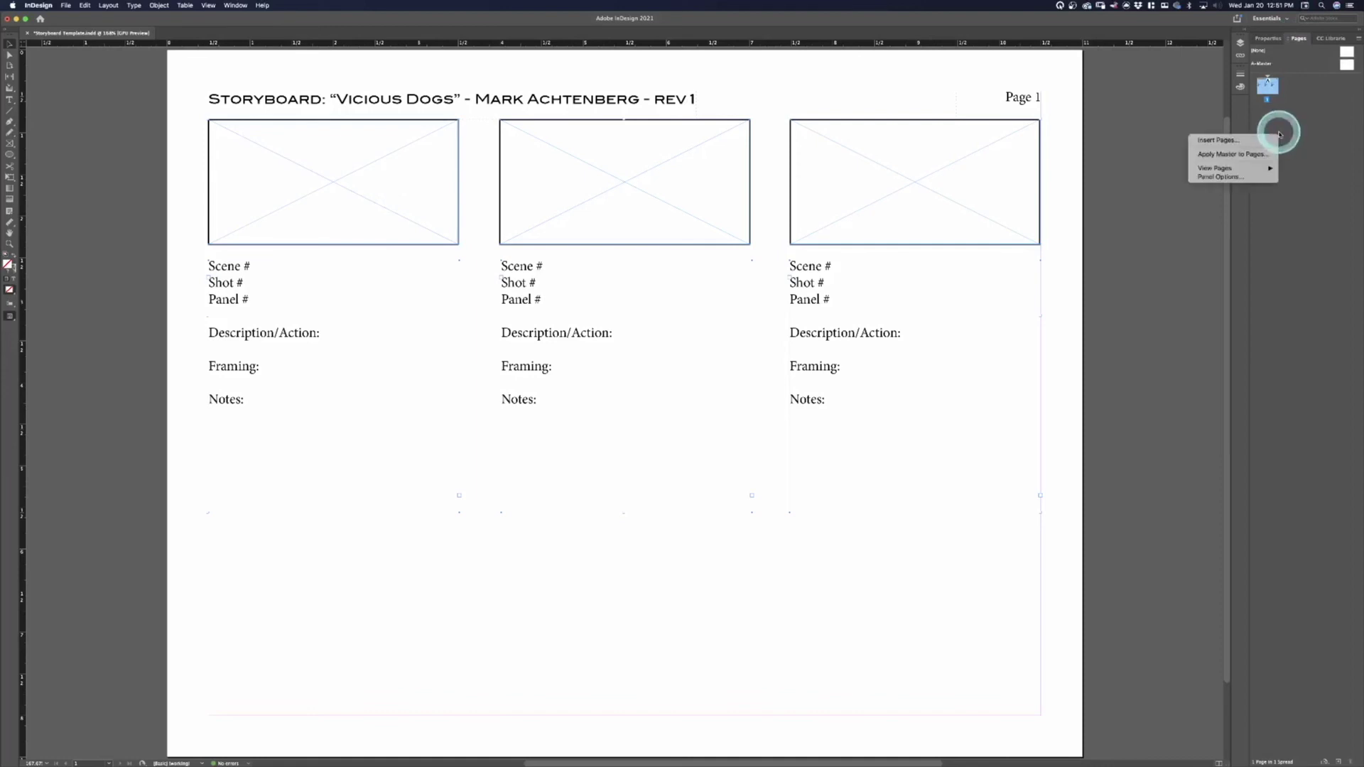
click(1270, 140)
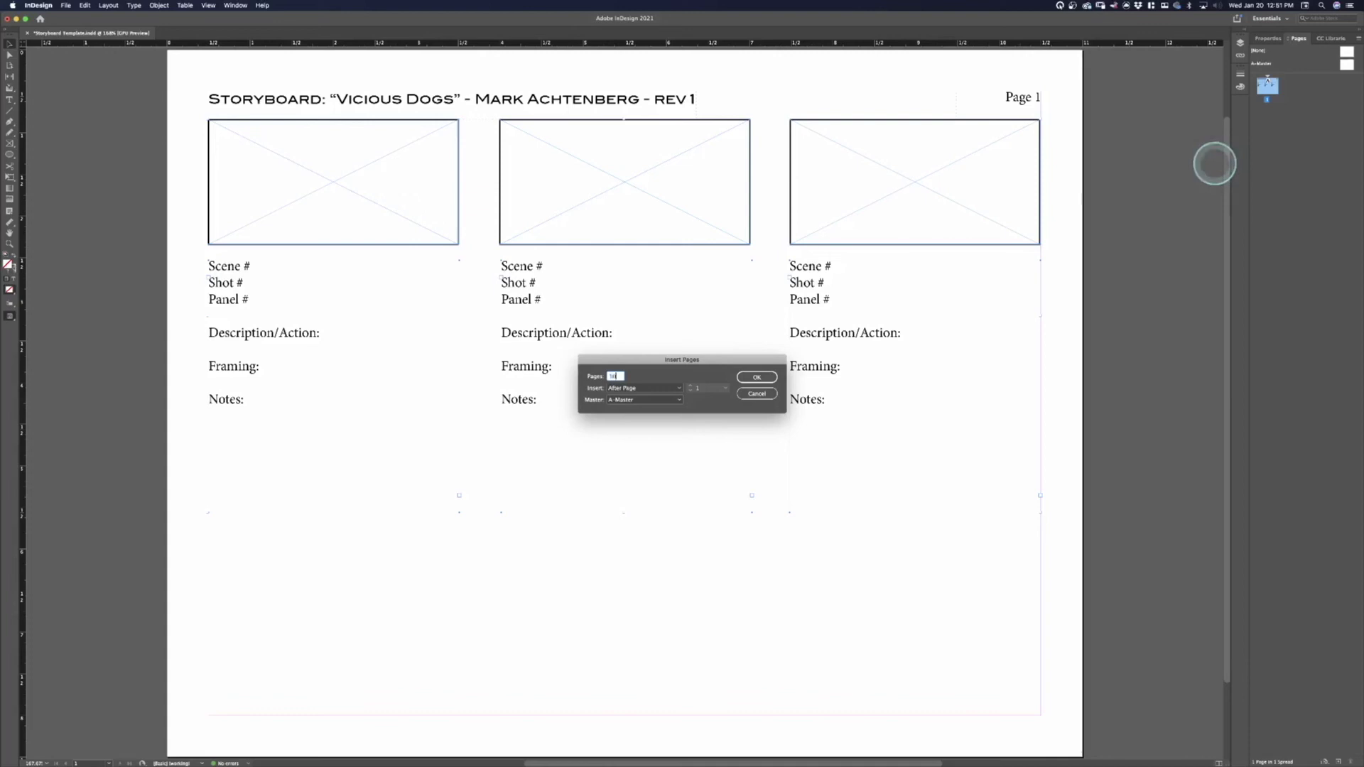
key(Return)
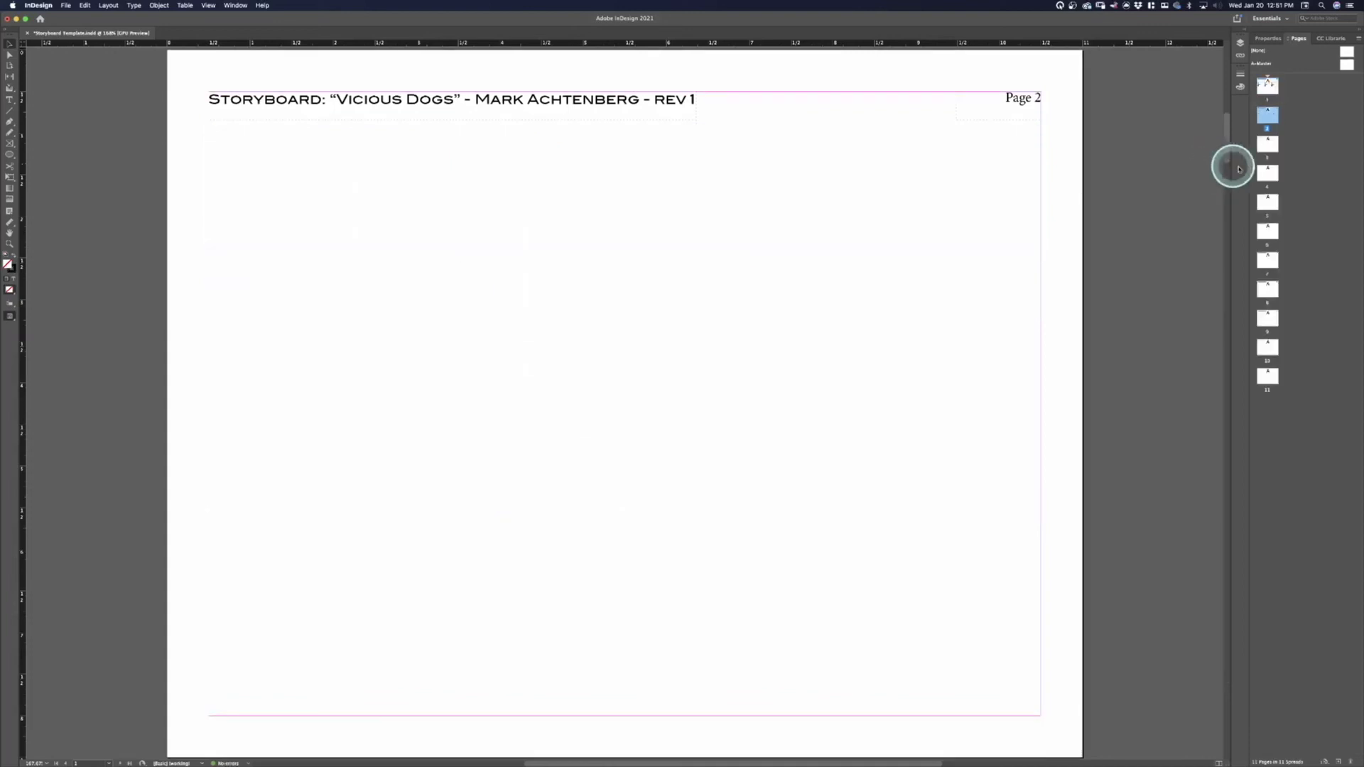
click(1267, 143)
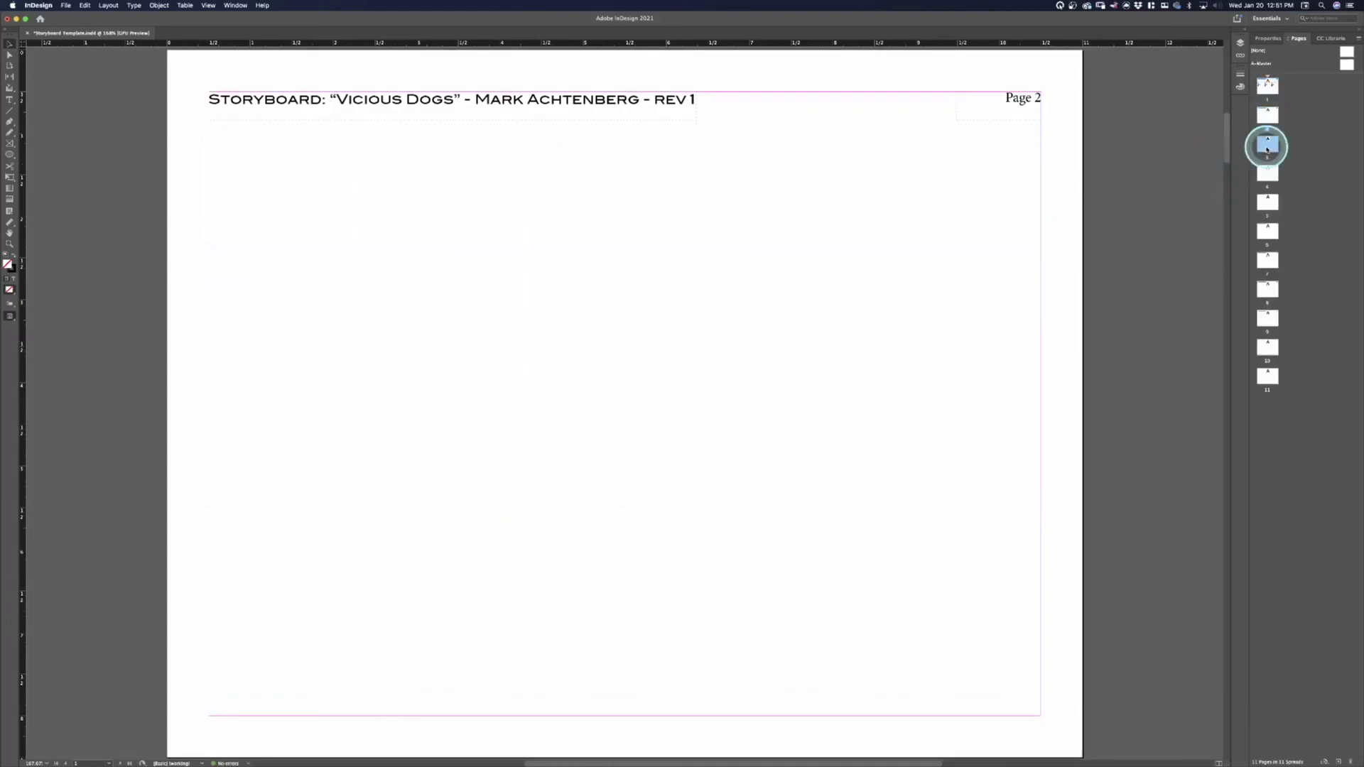
click(1269, 171)
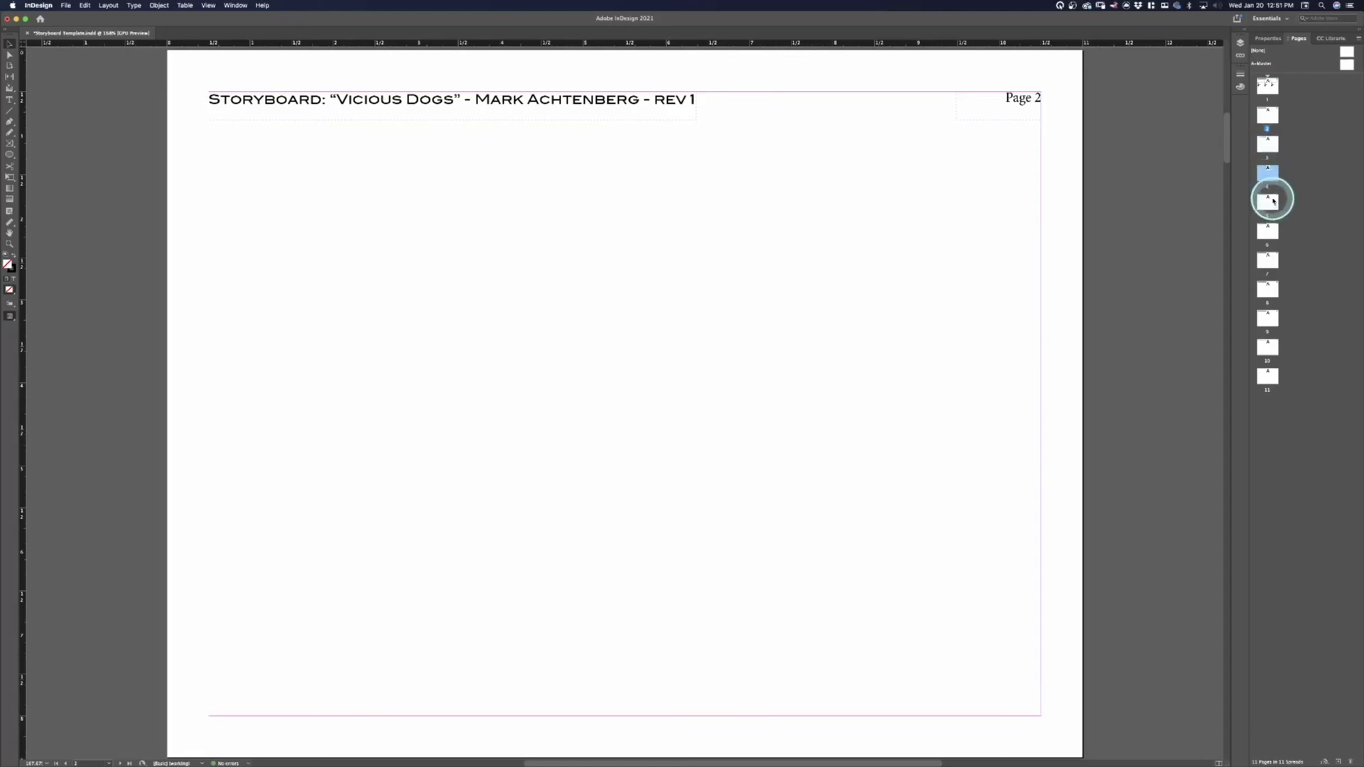
double_click(1270, 200)
double_click(1269, 289)
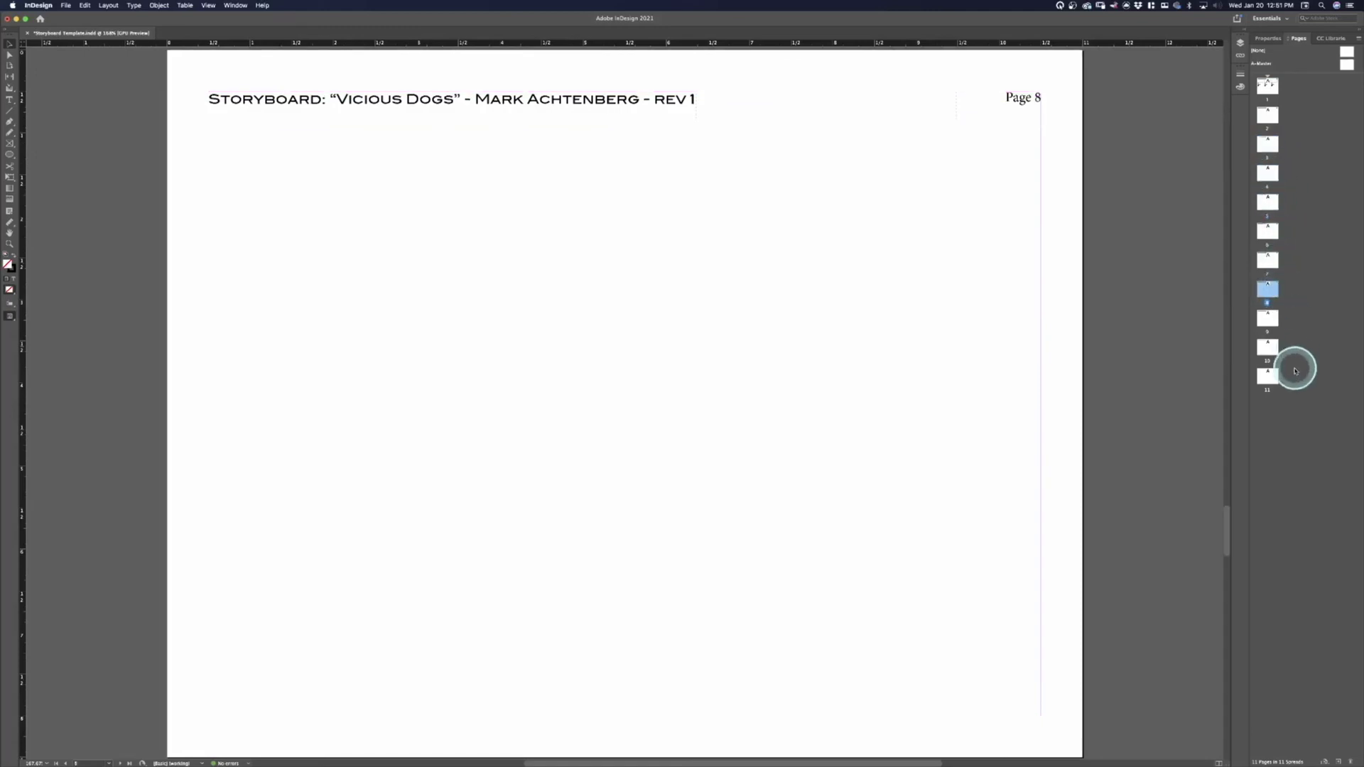
double_click(1270, 375)
Step: Paste the copied row of frames and text blocks onto page 2 and move it up directly below the header
double_click(1272, 113)
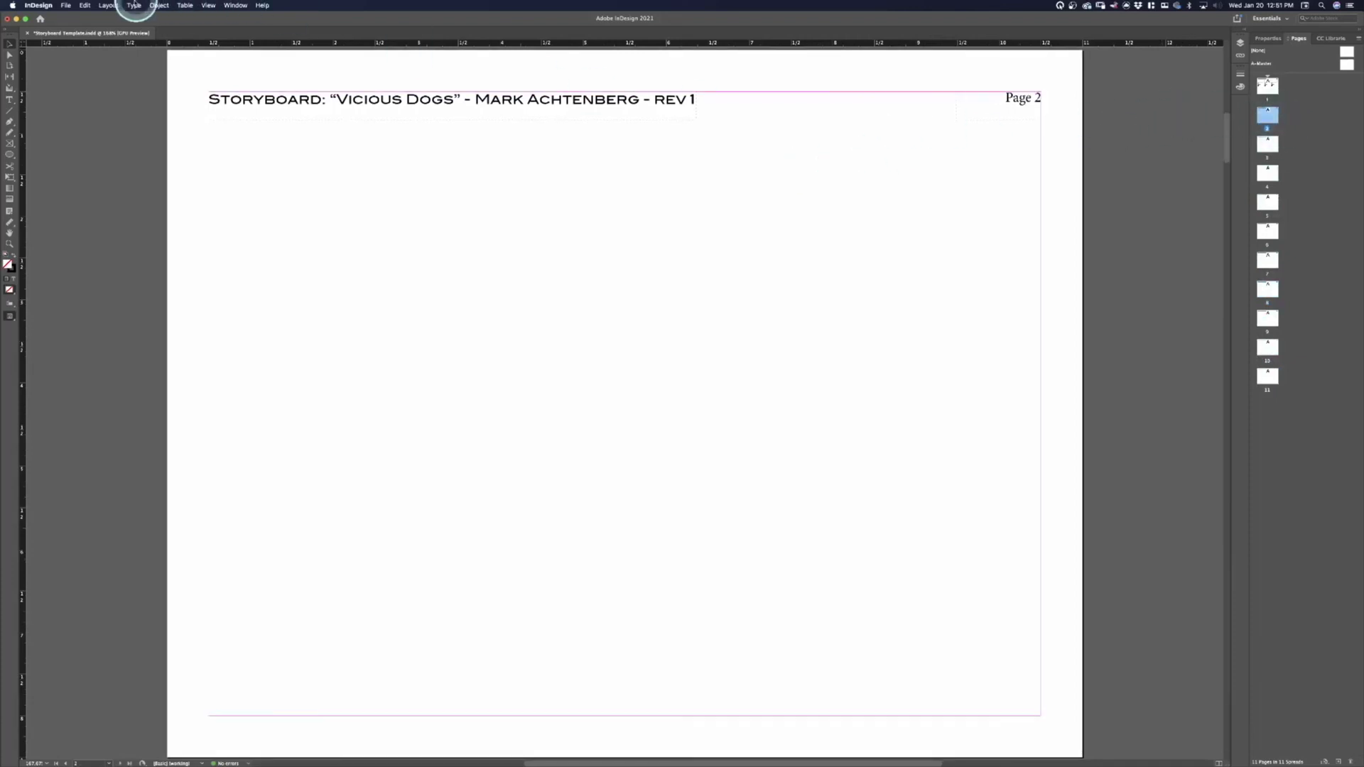
click(85, 6)
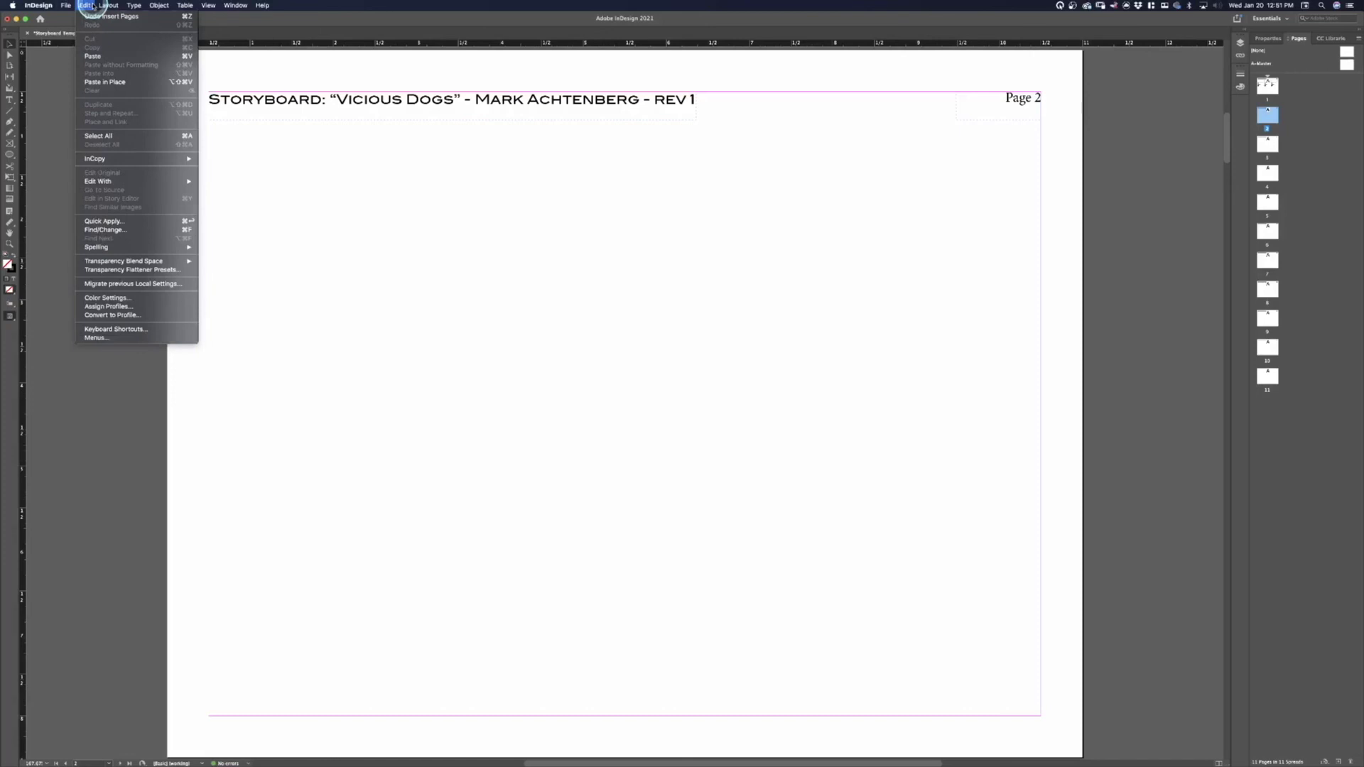
click(93, 56)
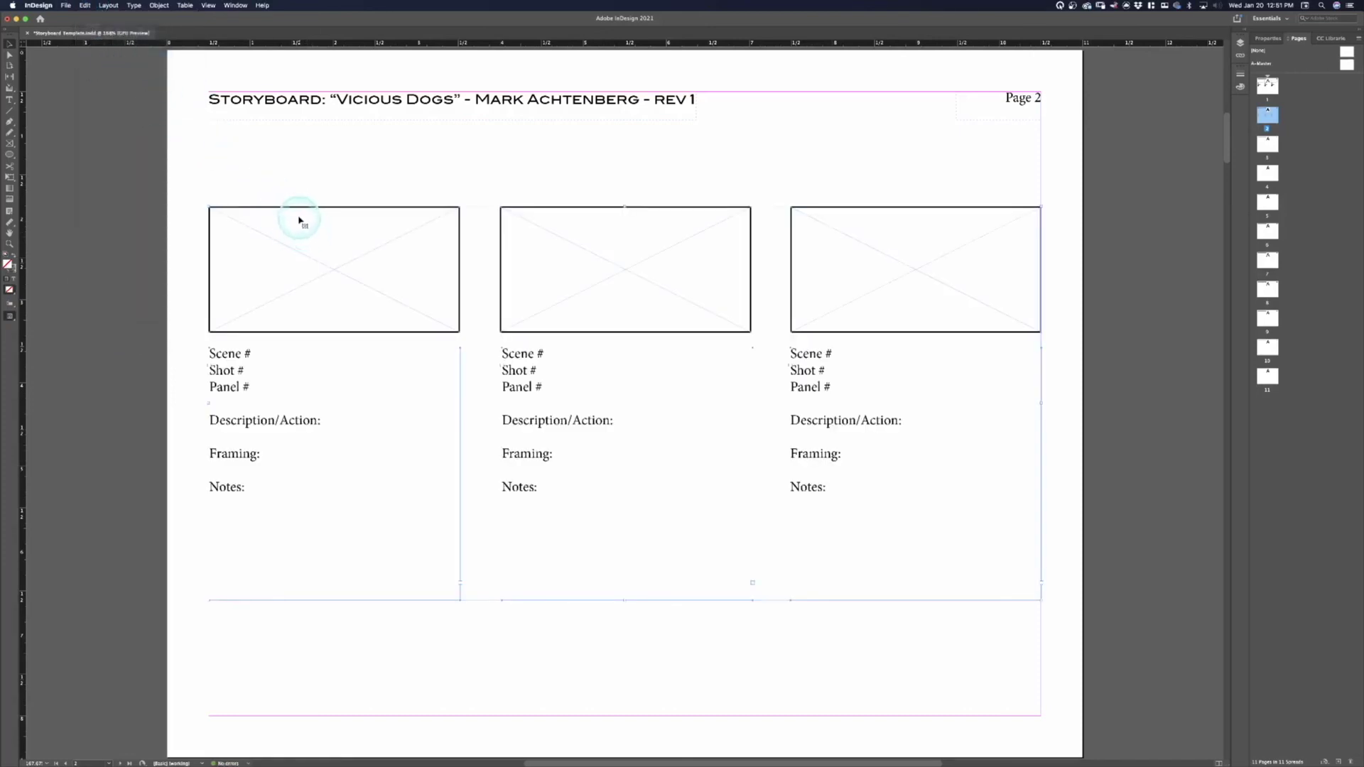
drag(298, 210, 297, 122)
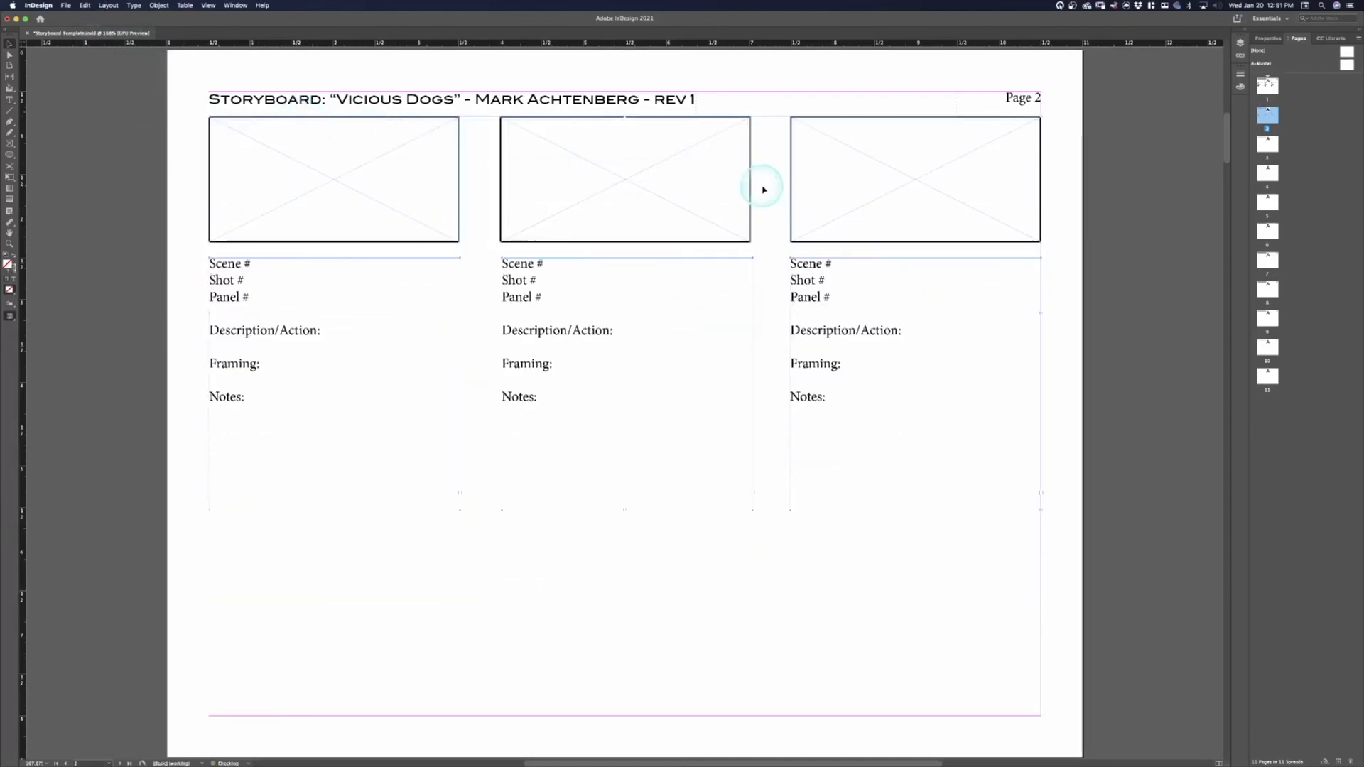
Step: Paste the copied row of frames and text blocks onto pages 3 and 4, moving each row up directly below the header
double_click(1269, 147)
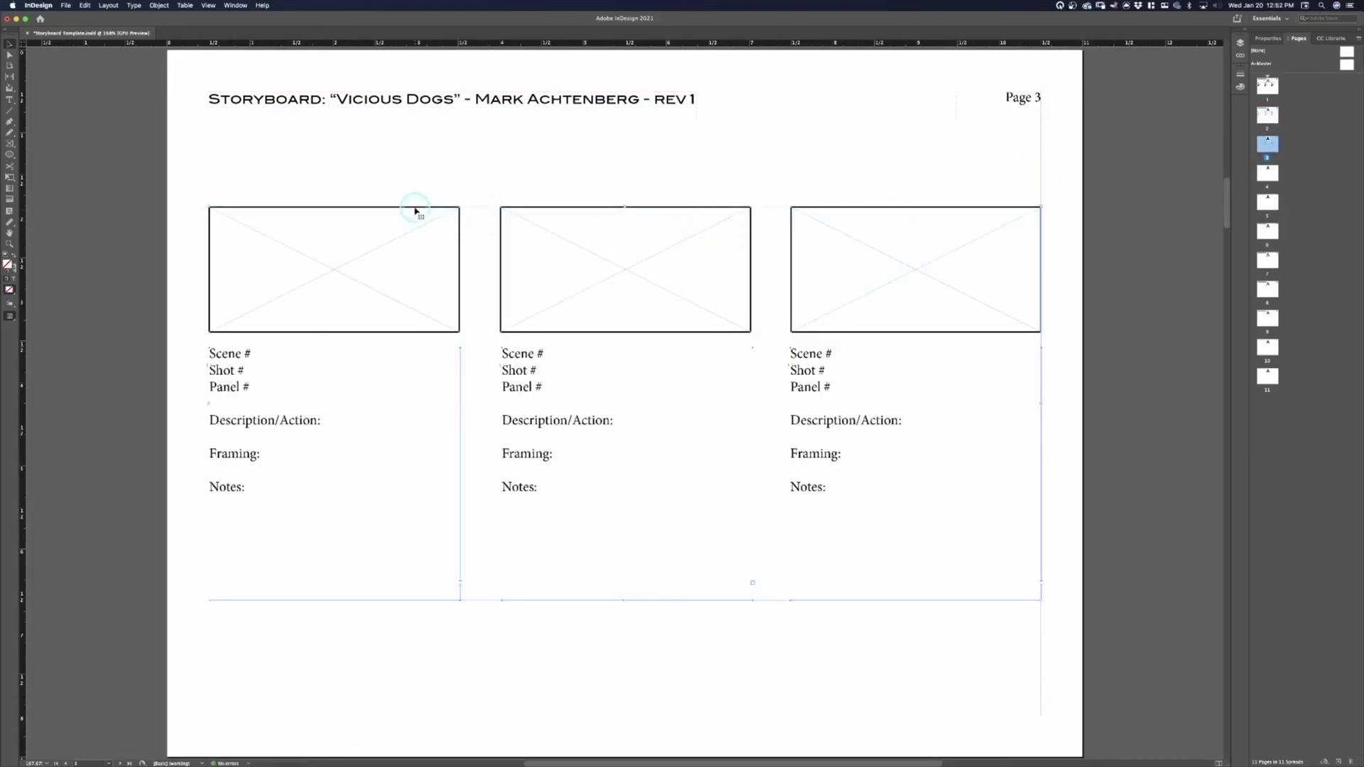
drag(415, 211, 416, 123)
click(1264, 177)
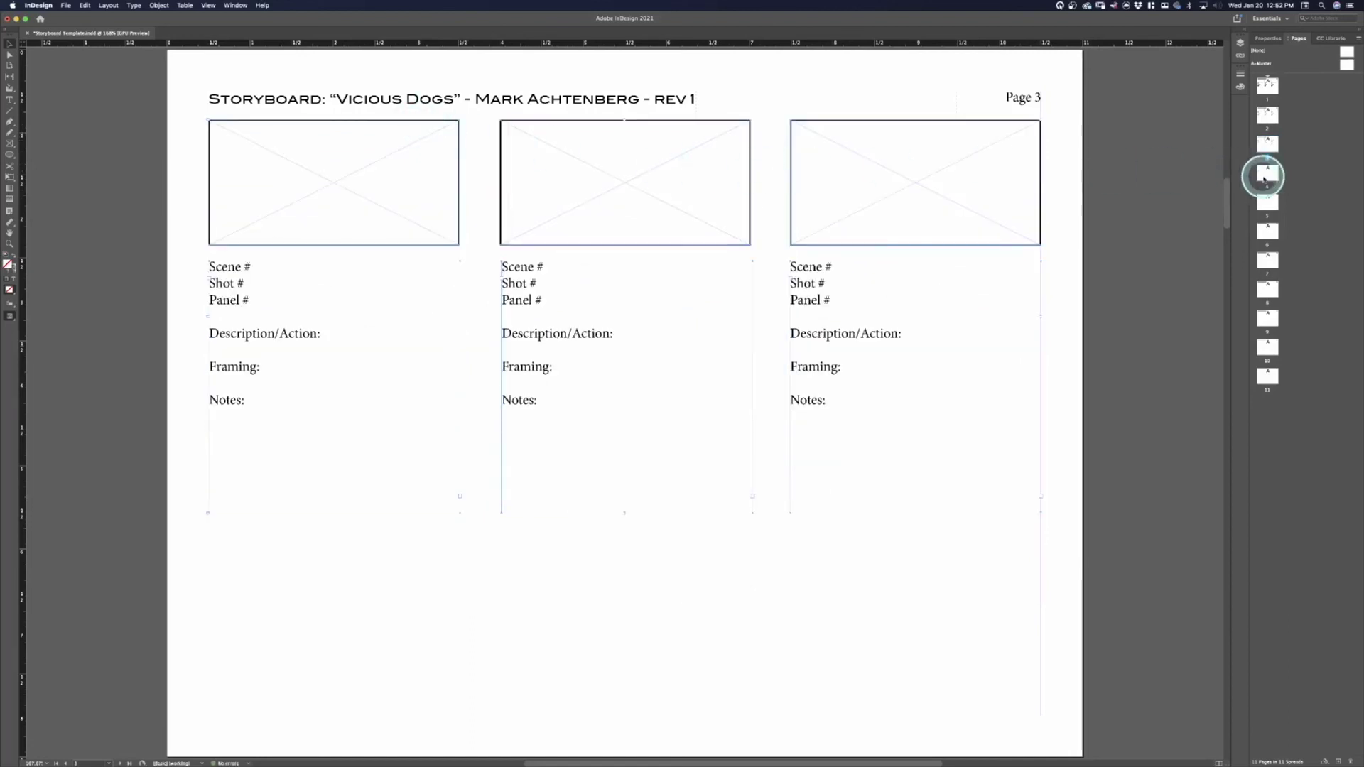
click(1264, 177)
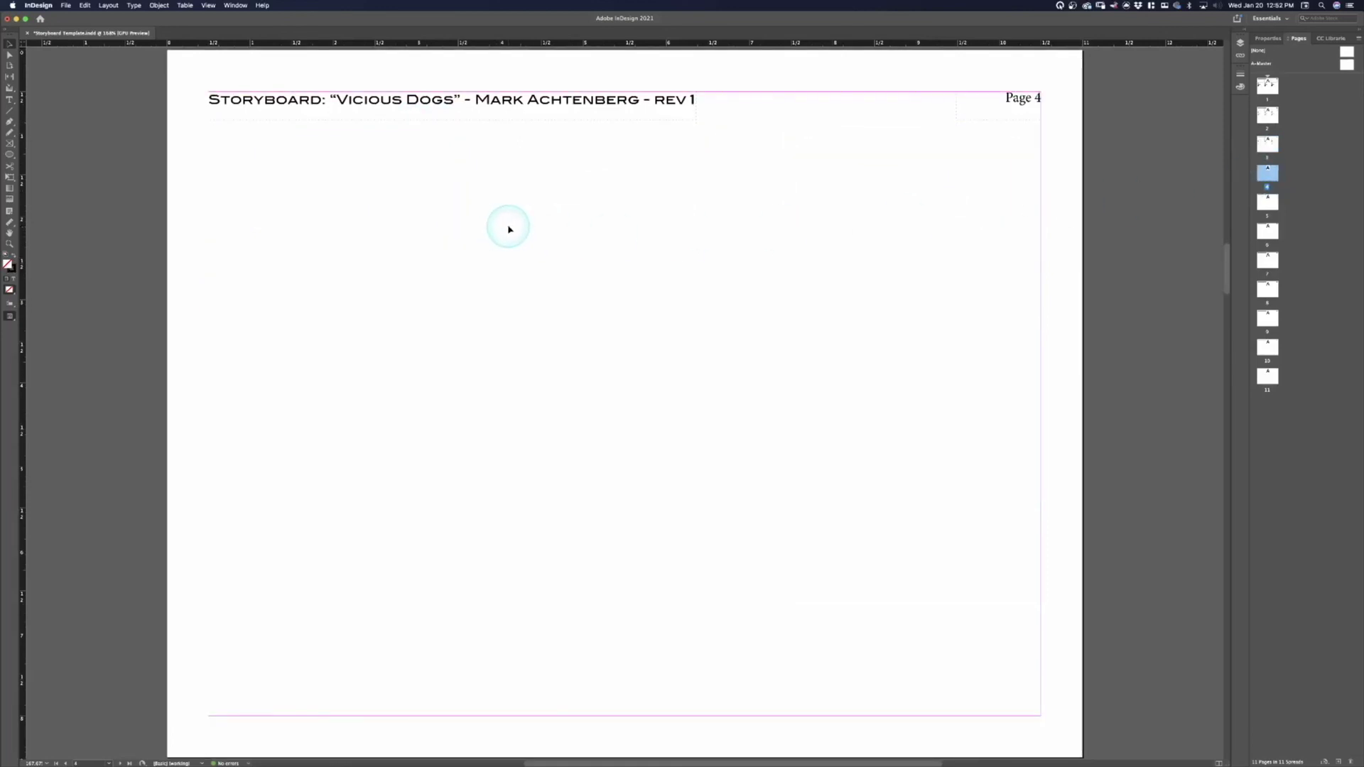
key(super+v)
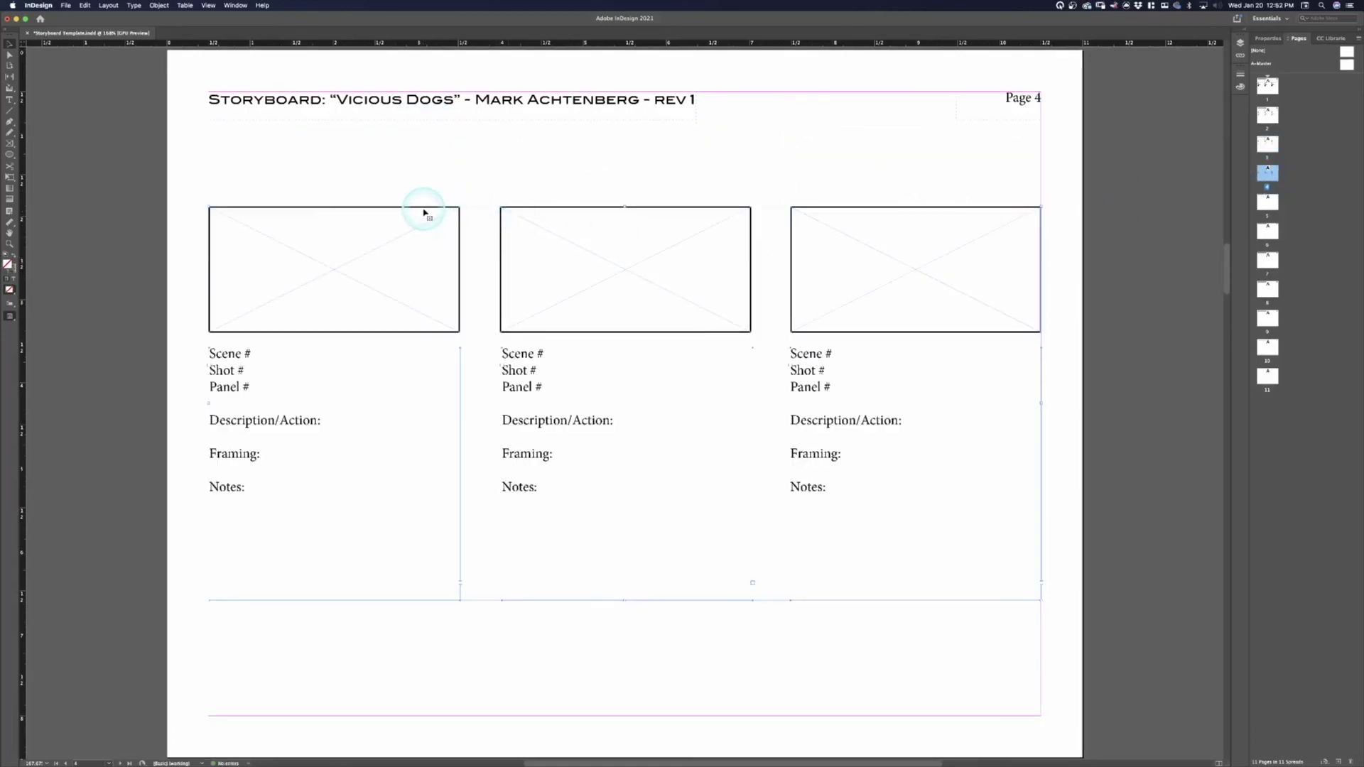
drag(423, 210, 425, 125)
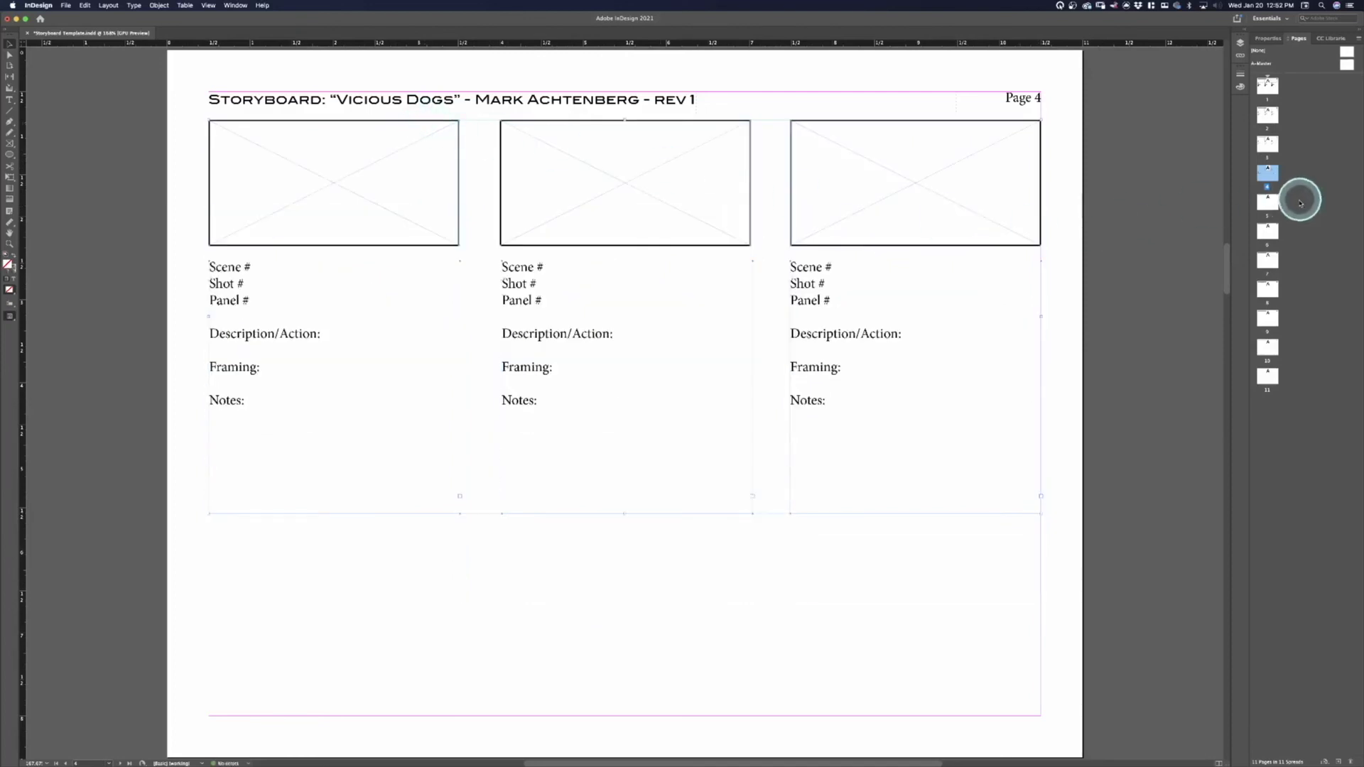
Step: Paste the copied row of frames and text blocks onto pages 5 and 6, moving each row up directly below the header
double_click(1270, 206)
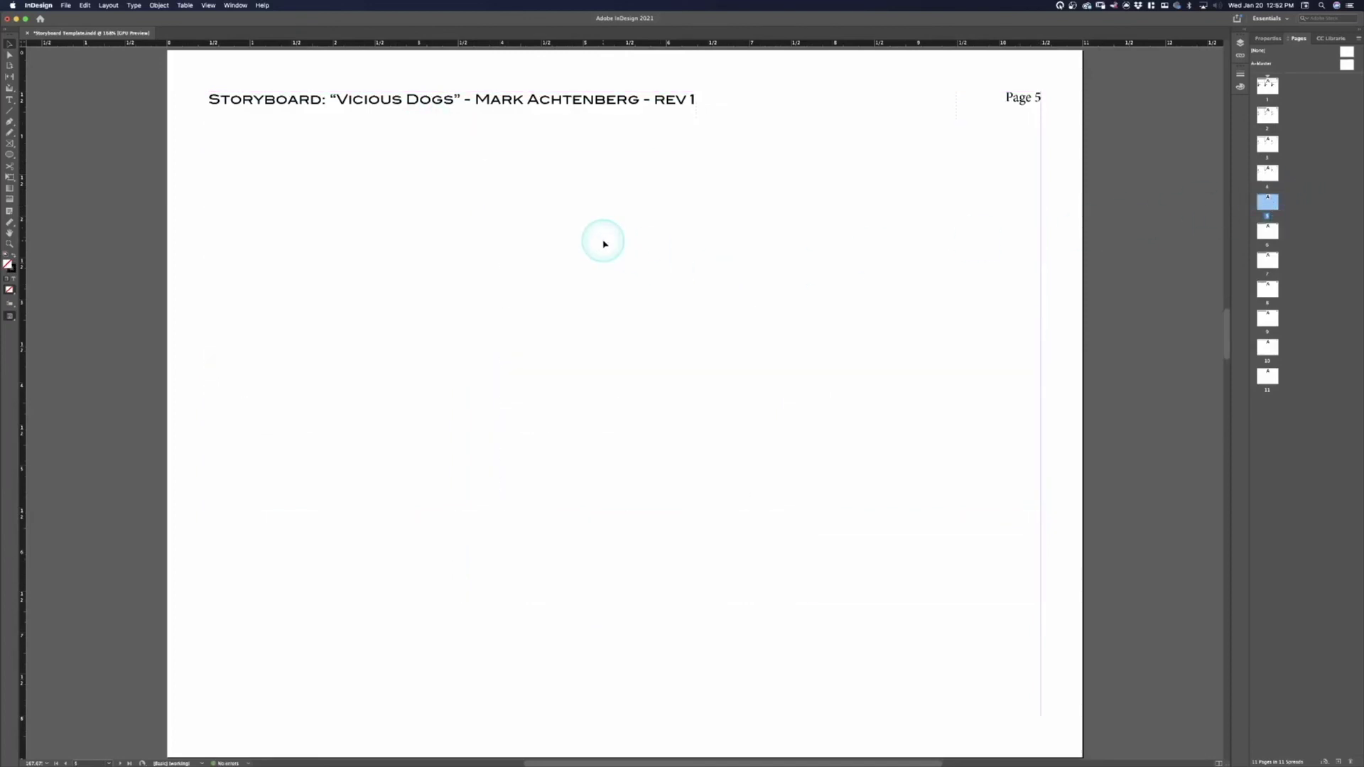
key(super+v)
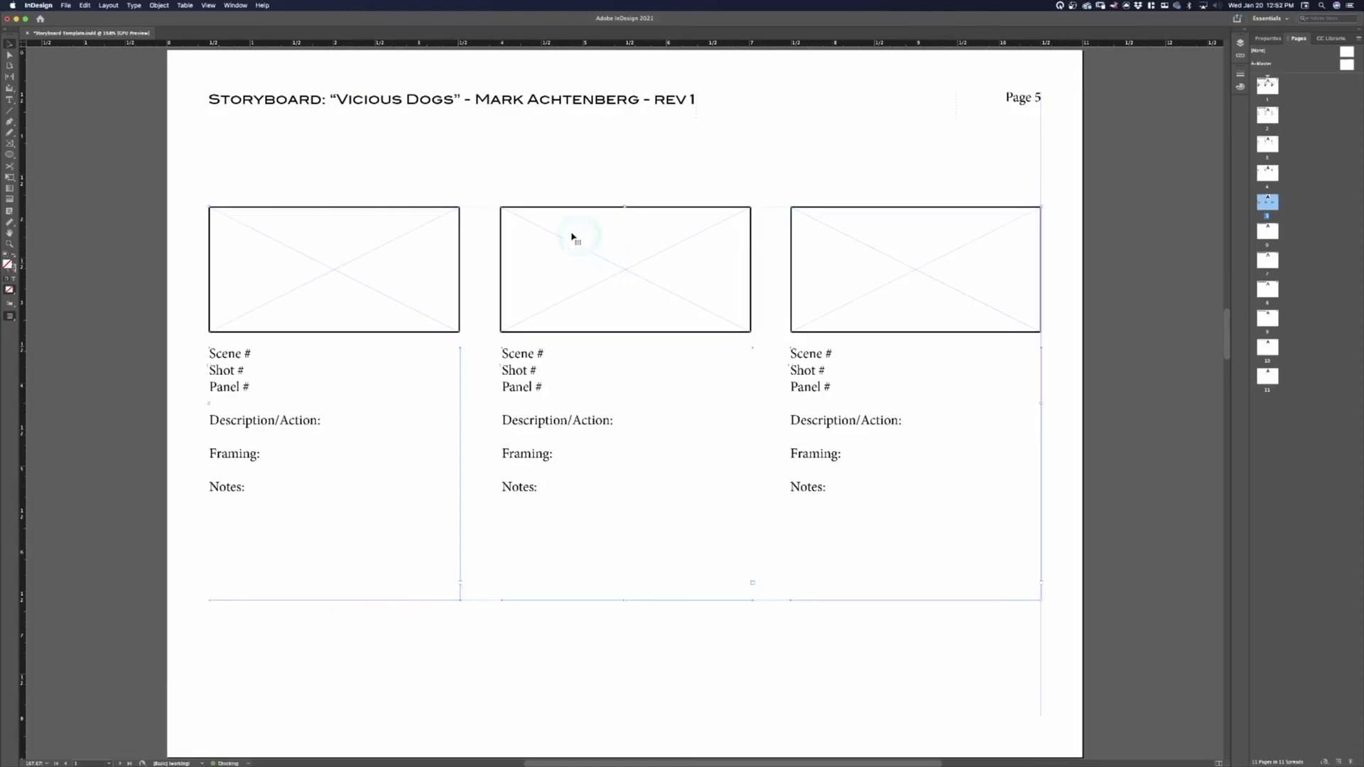
drag(431, 209, 432, 122)
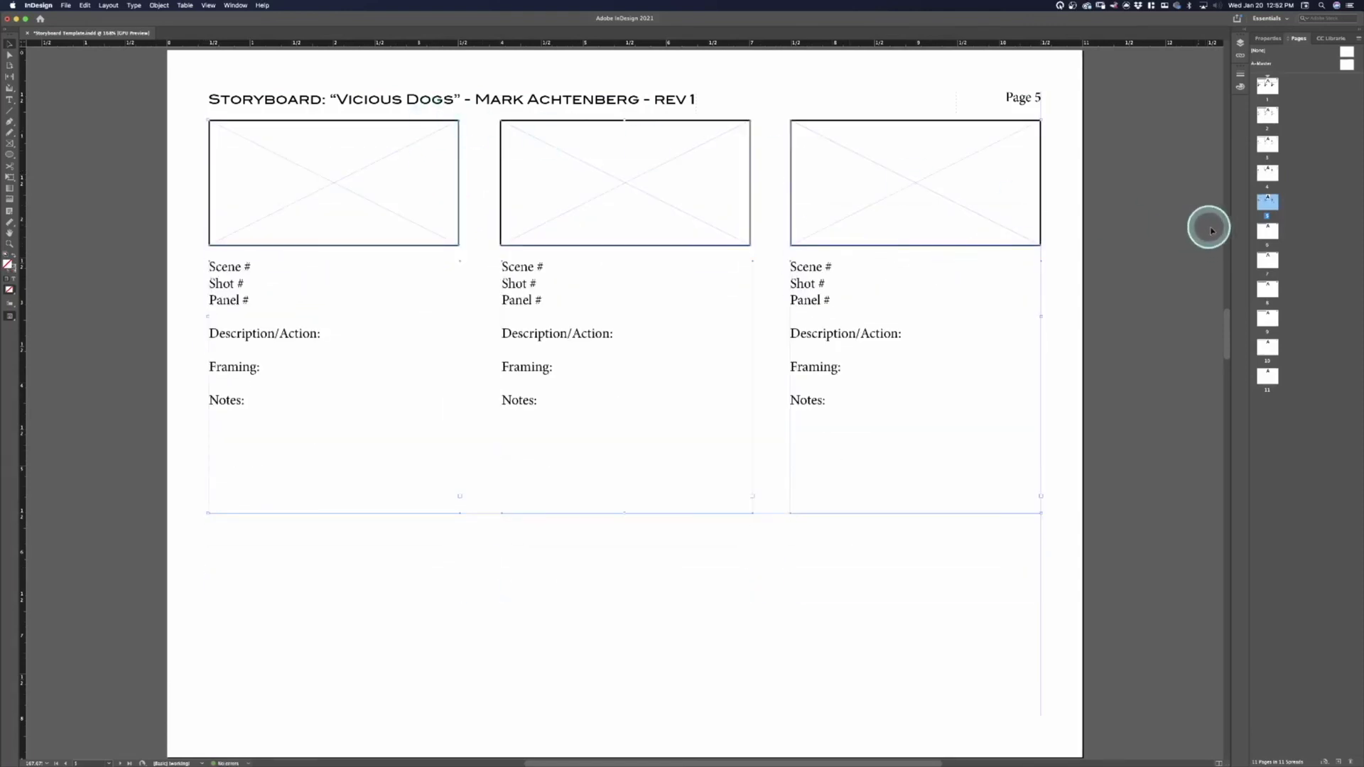
click(1267, 232)
click(1267, 235)
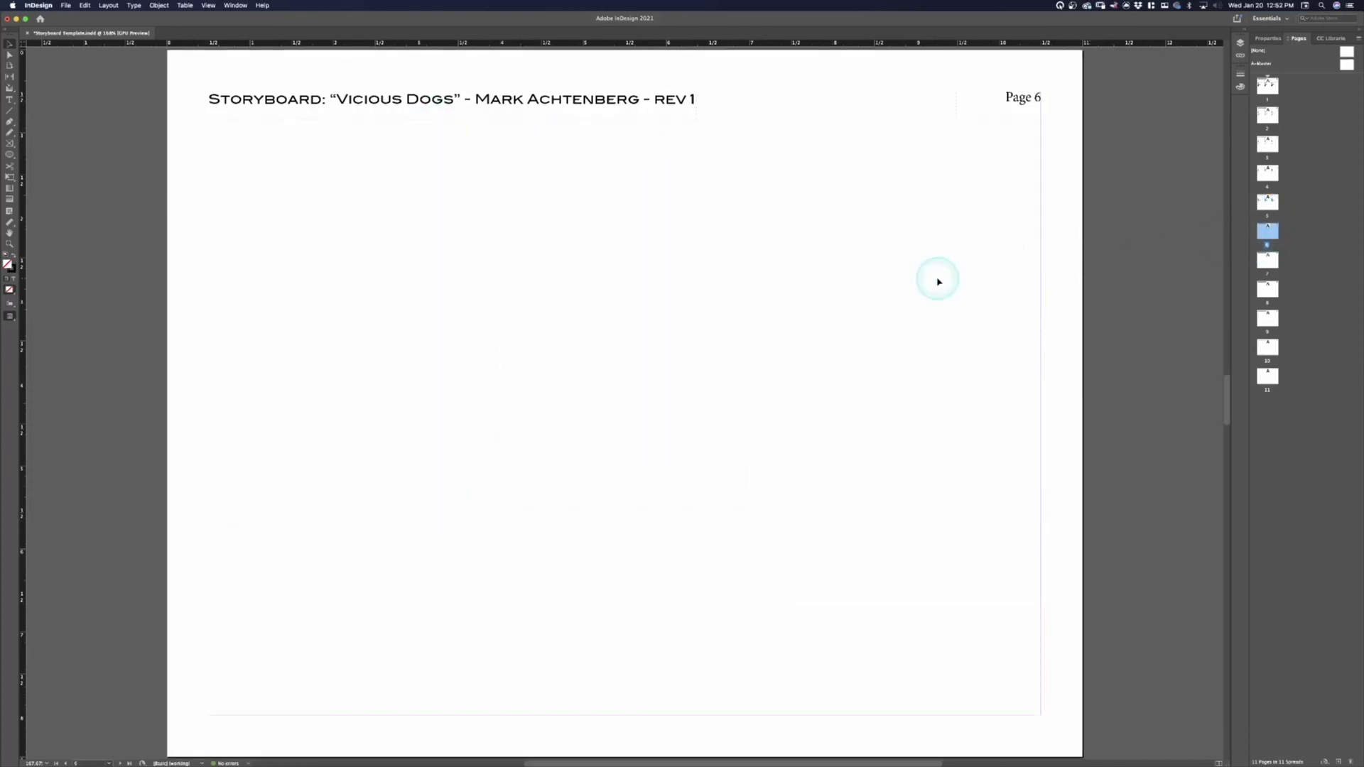
key(super+alt+shift+v)
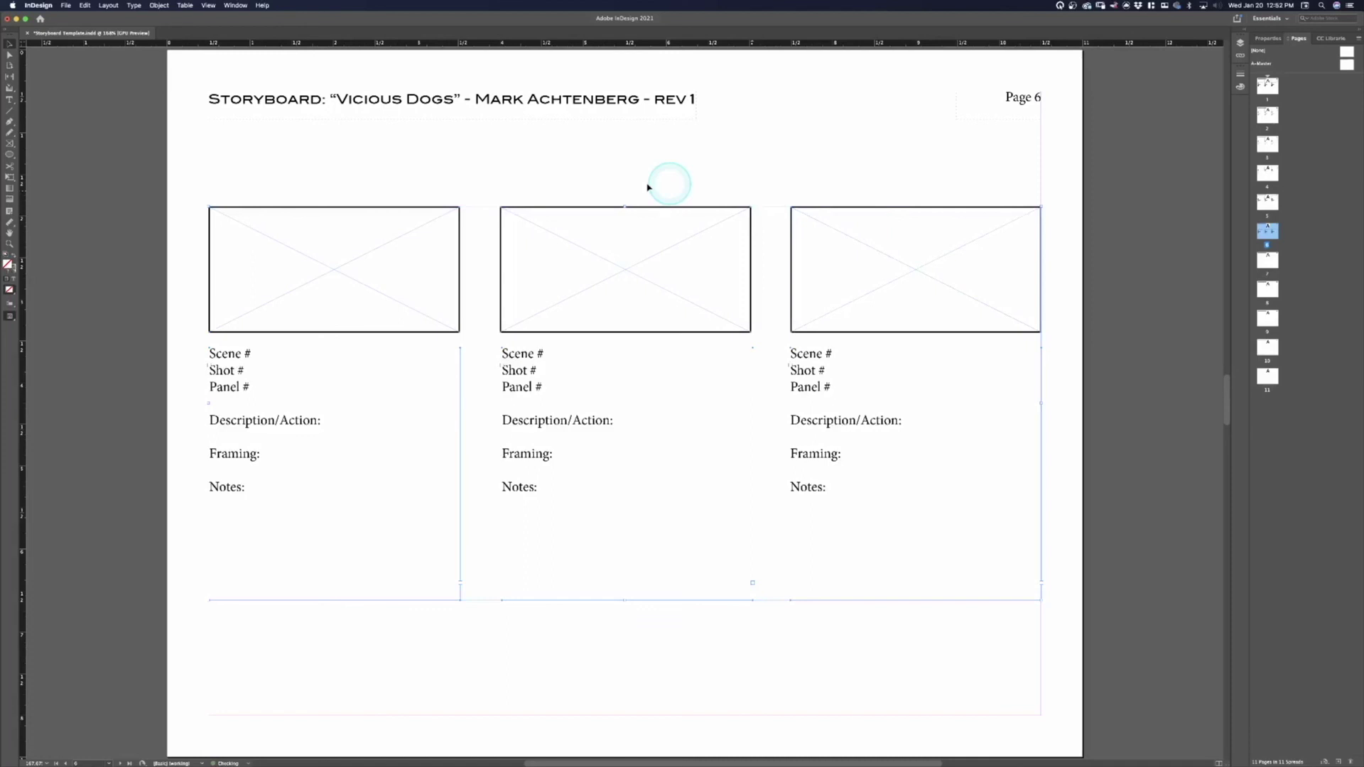
drag(259, 207, 264, 121)
Step: Paste the copied row of frames and text blocks onto pages 7 and 8, moving each row up directly below the header
double_click(1267, 260)
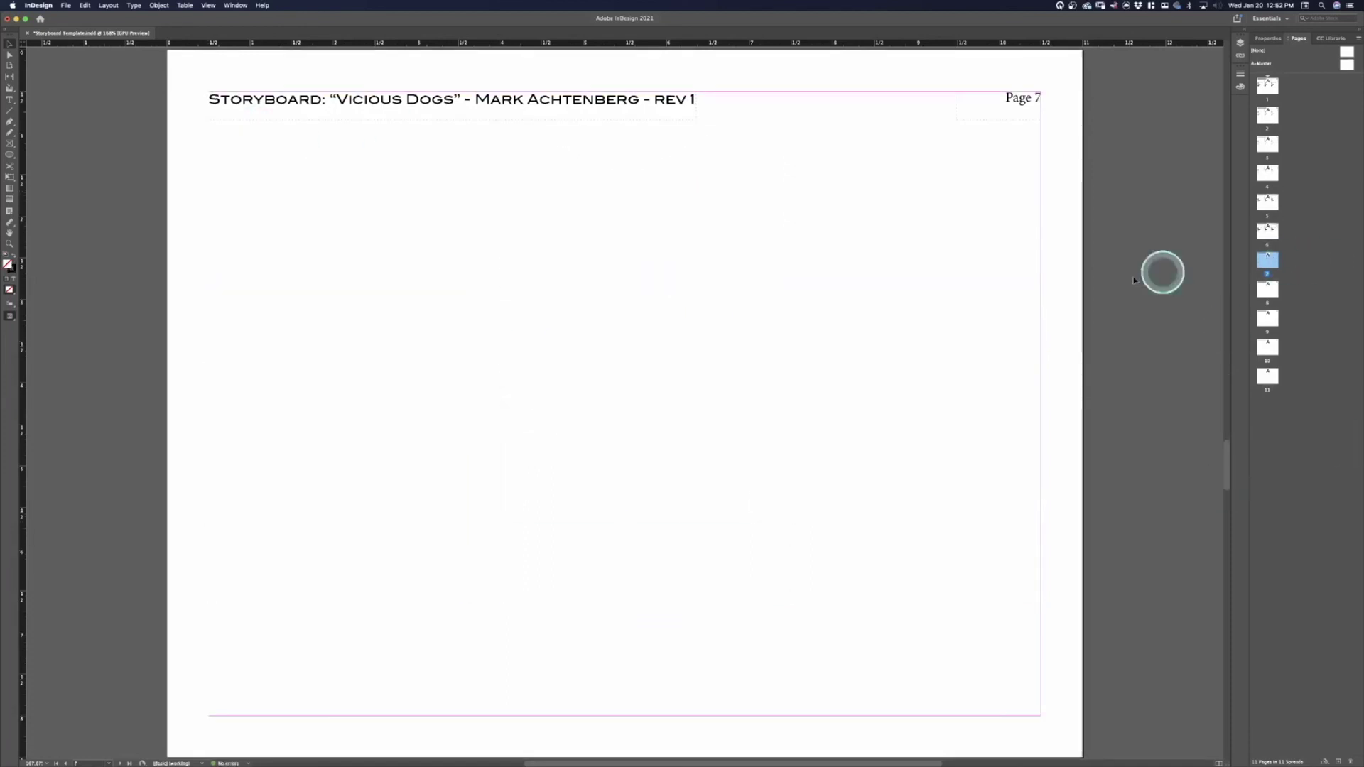
key(super+alt+shift+v)
drag(262, 206, 262, 121)
double_click(1265, 293)
key(super+v)
drag(353, 212, 355, 122)
Step: Paste the copied row of frames and text blocks onto pages 9, 10 and 11, placing each row directly below the header
double_click(1267, 319)
key(super+v)
double_click(1267, 346)
key(super+v)
drag(365, 207, 327, 122)
double_click(1267, 377)
key(super+v)
click(1057, 524)
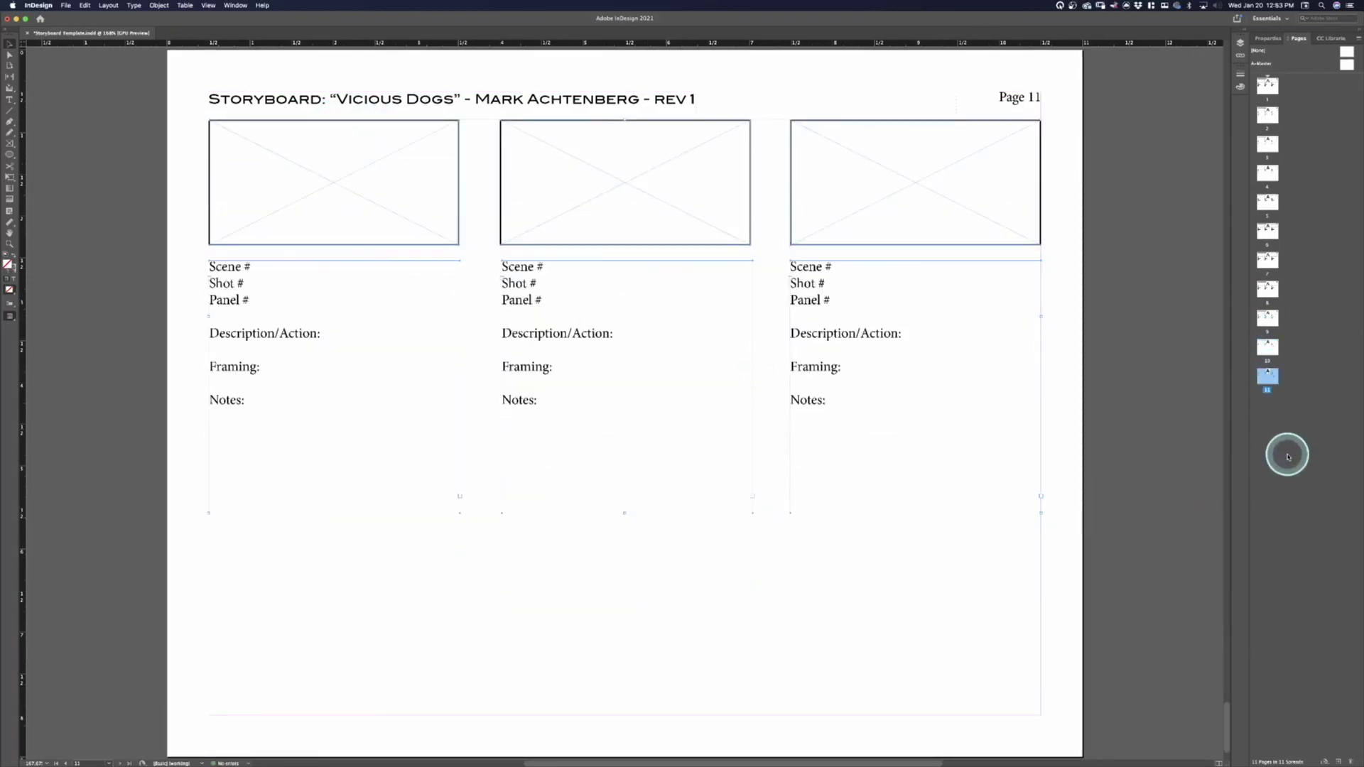
Step: Review pages 1, 2 and 11 to check the header, page number and placement of the frame row
click(1267, 117)
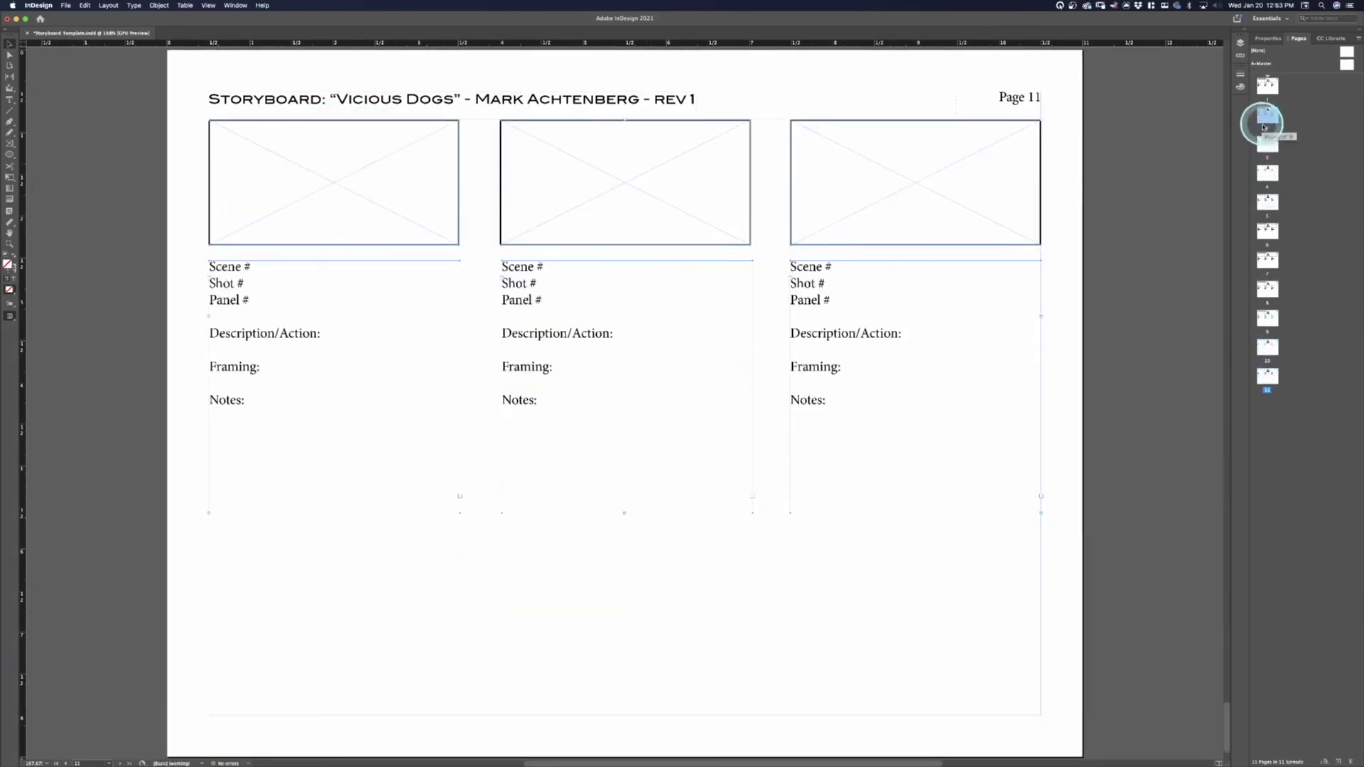
click(1267, 380)
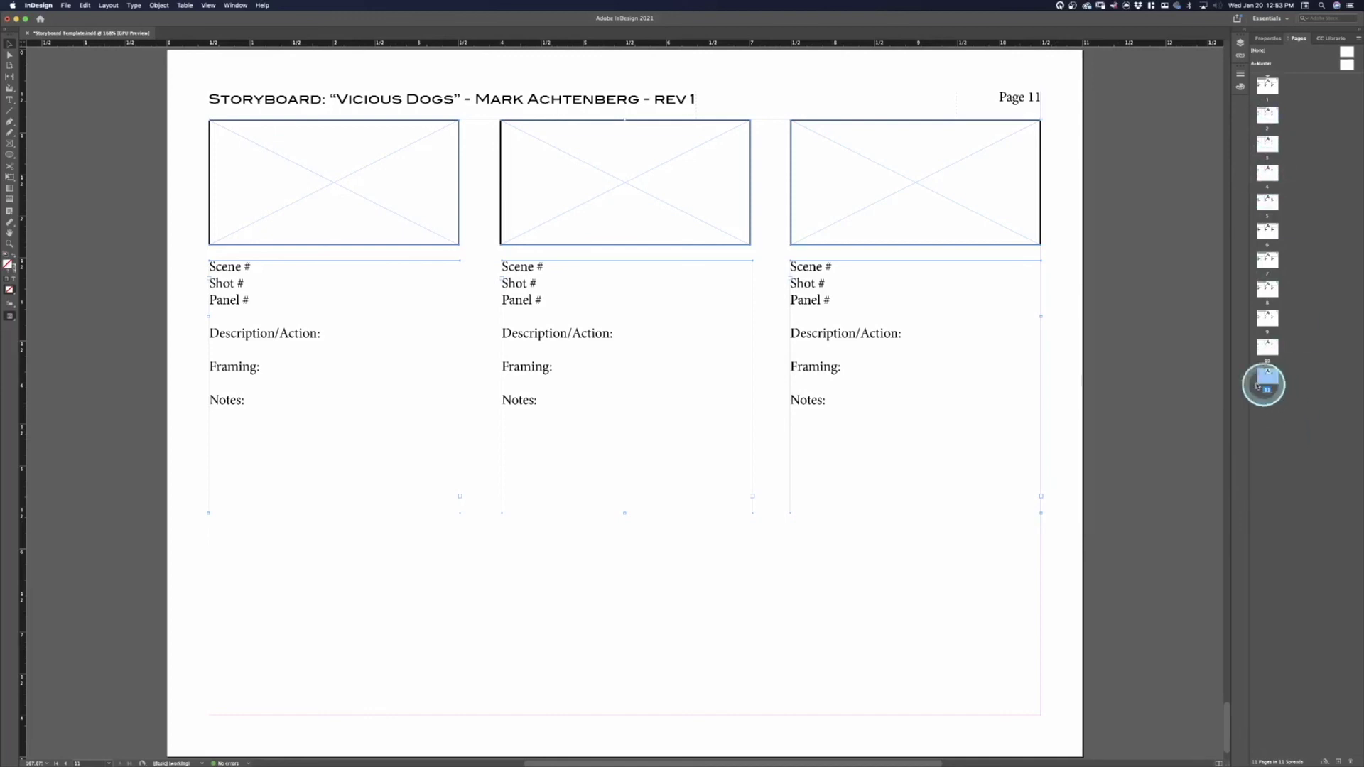
drag(1267, 380, 1271, 91)
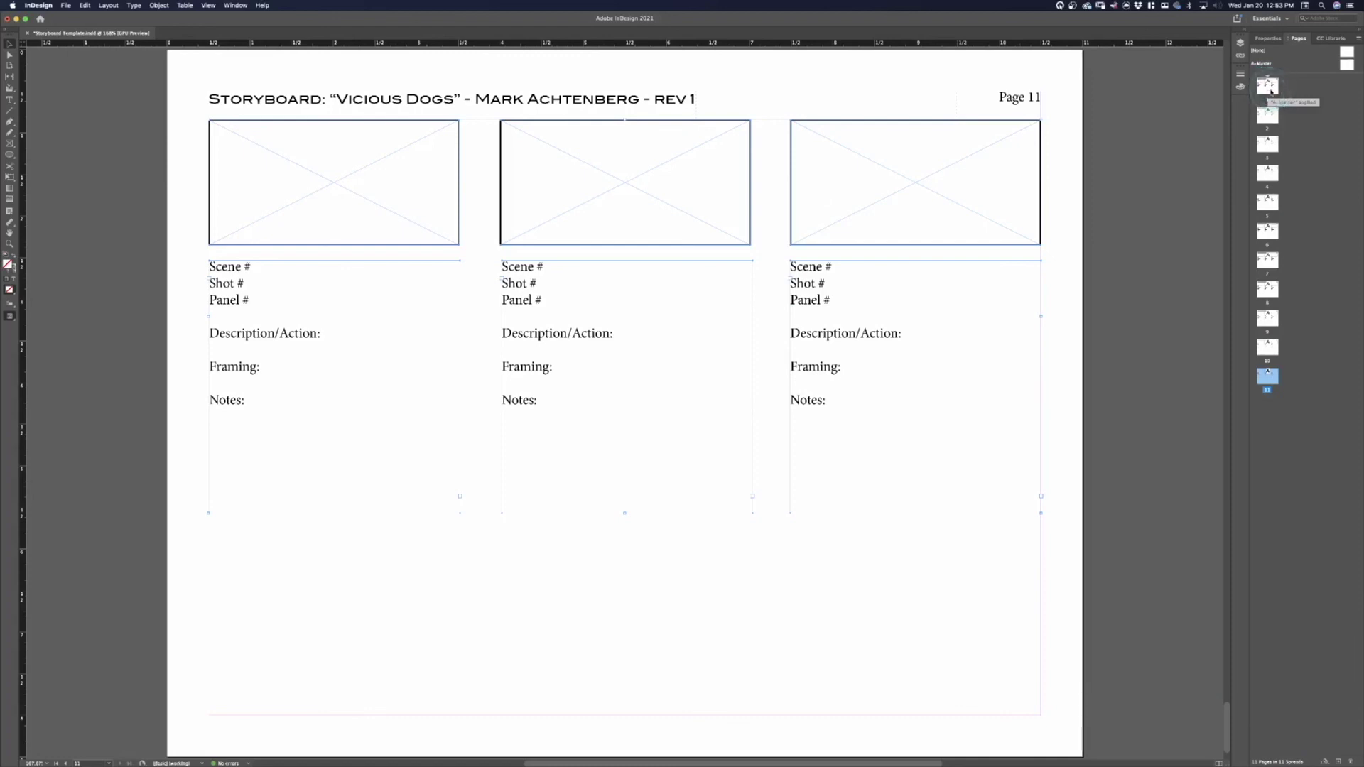
double_click(1269, 89)
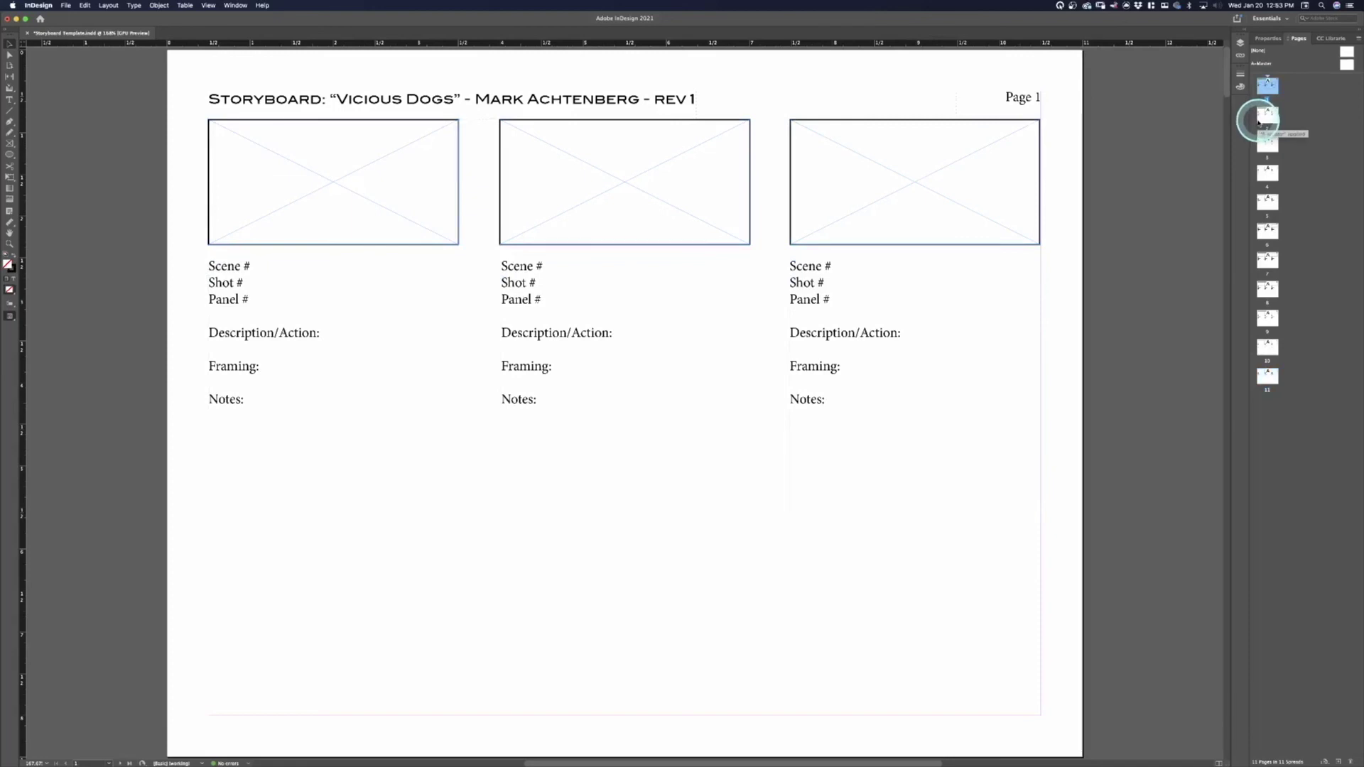
click(1271, 116)
drag(1271, 119, 1266, 87)
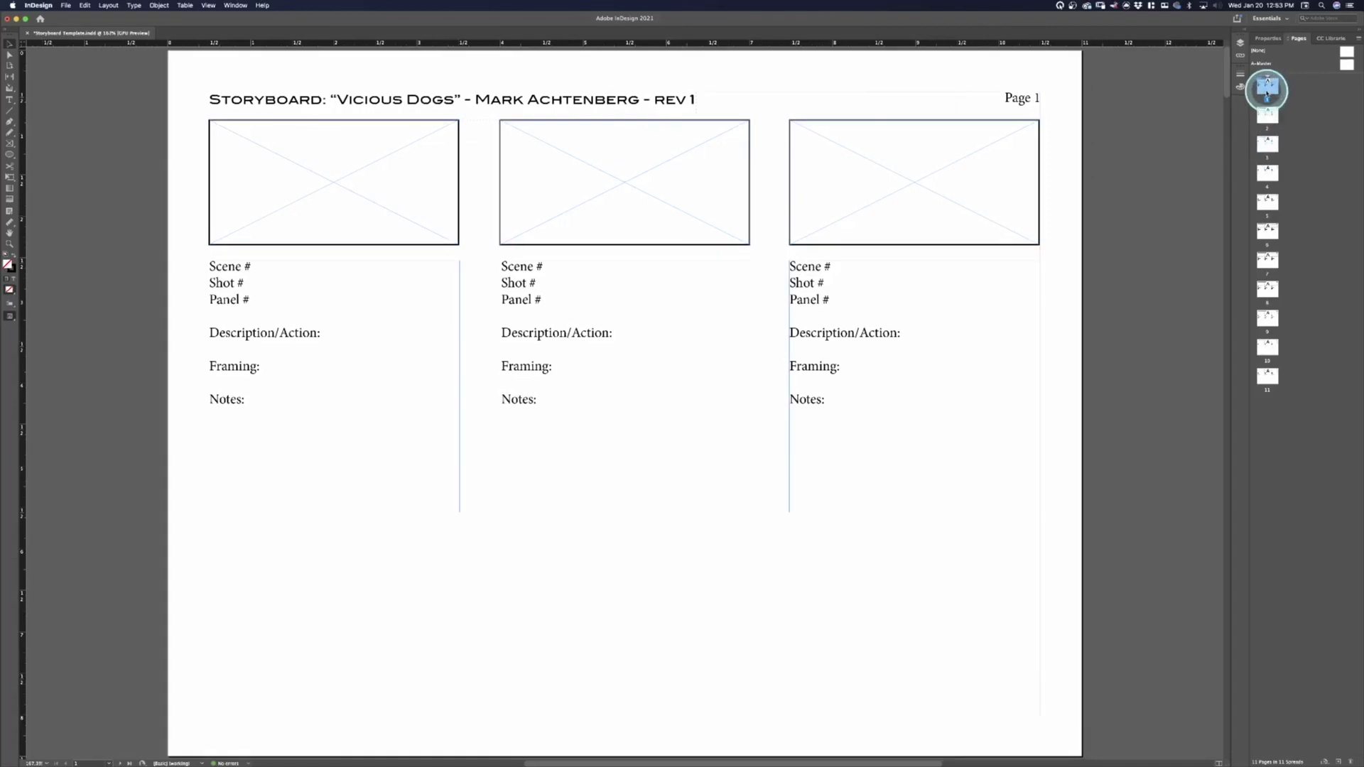
double_click(1267, 375)
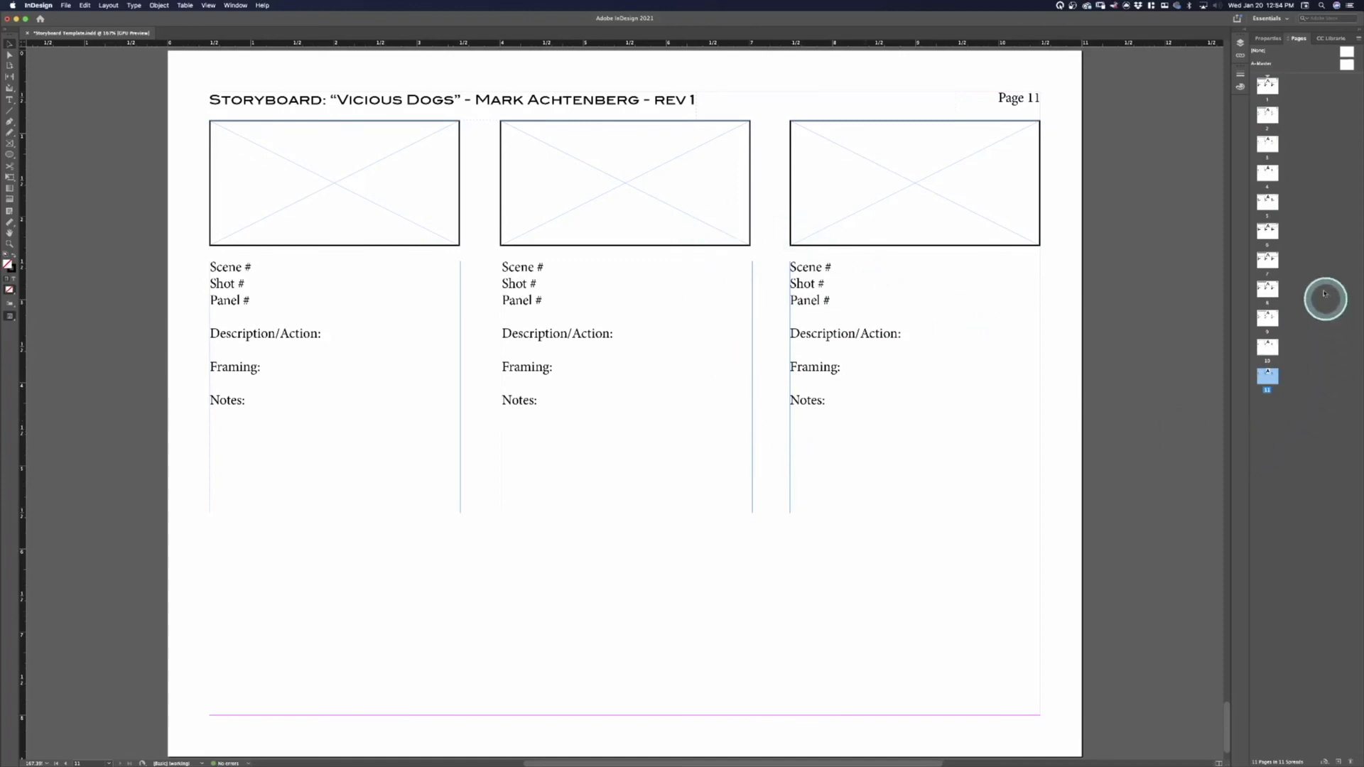
double_click(1267, 115)
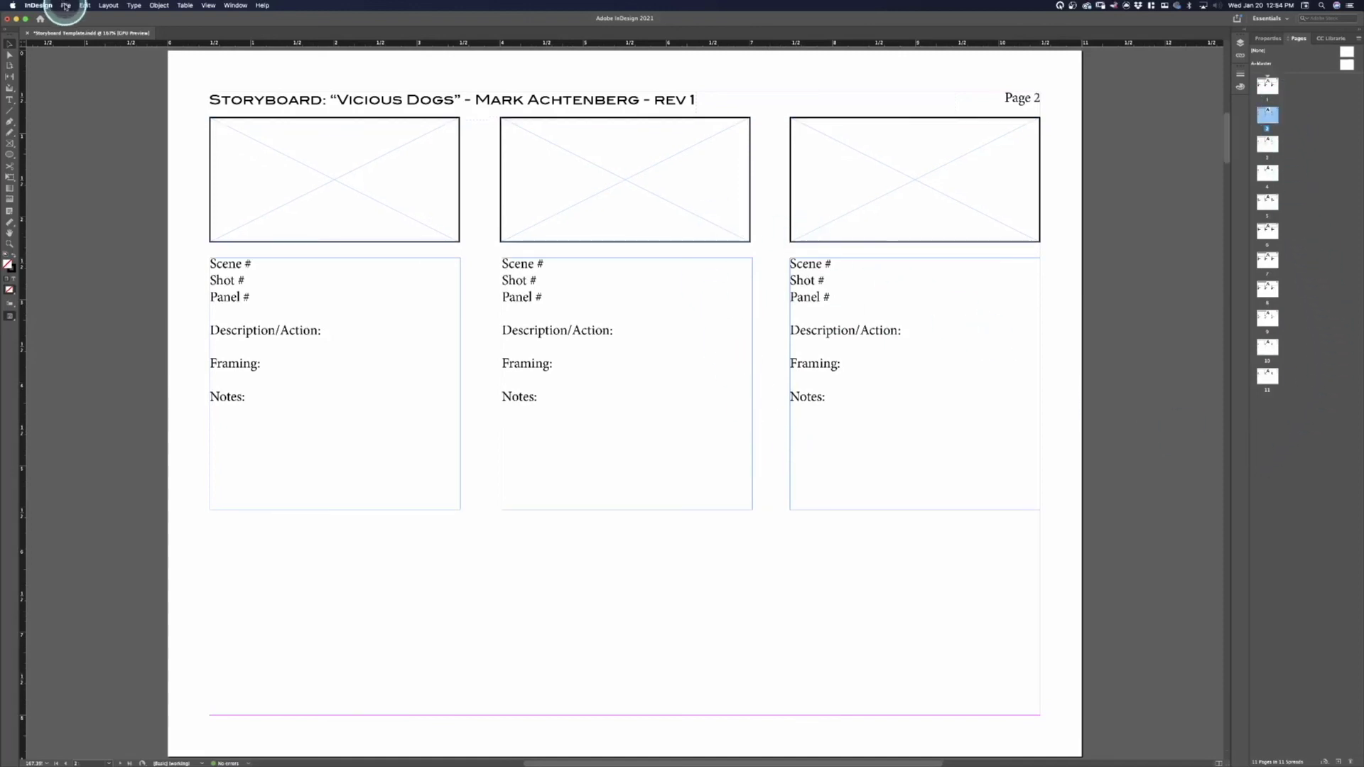
click(66, 5)
click(421, 159)
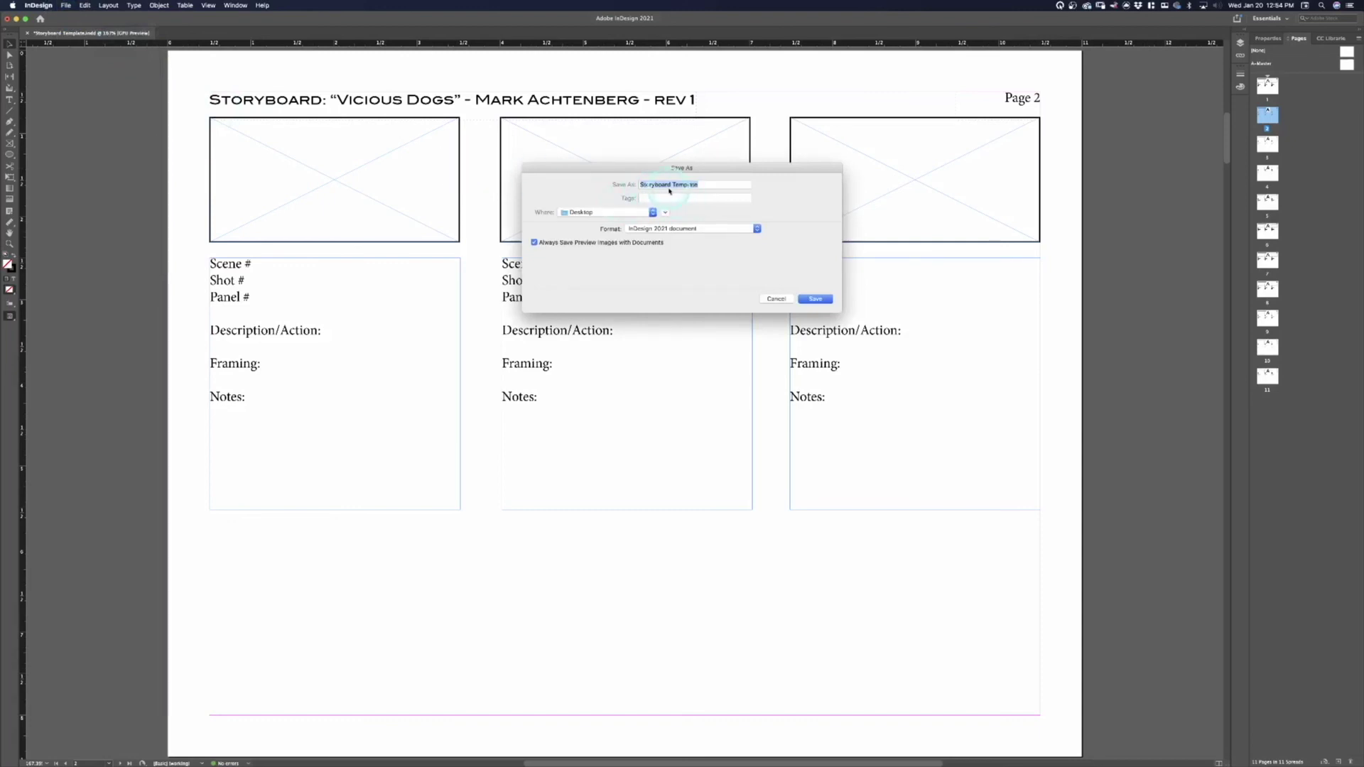
click(776, 301)
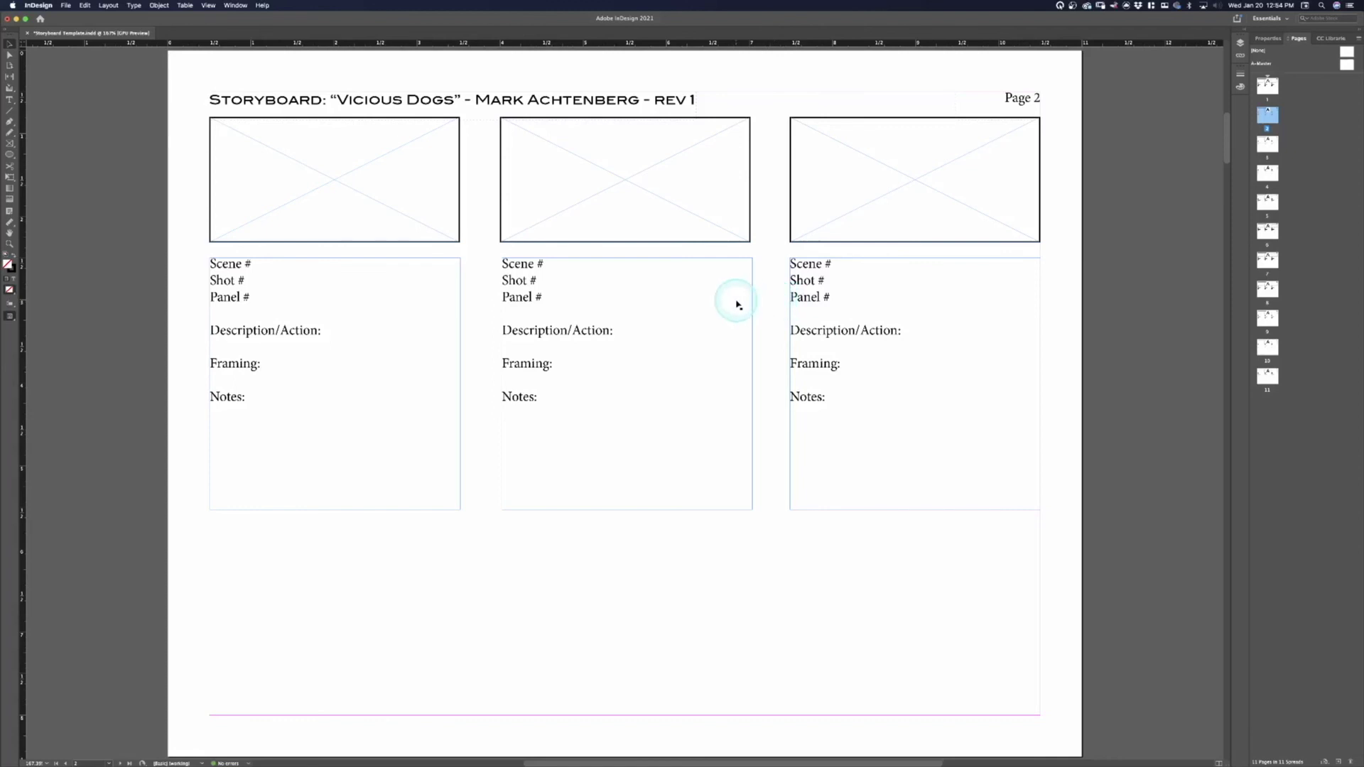
Step: Save a new version of the document to the Desktop as “Vicious Dogs Storyboard Rev 1” in InDesign 2021 document format
click(65, 6)
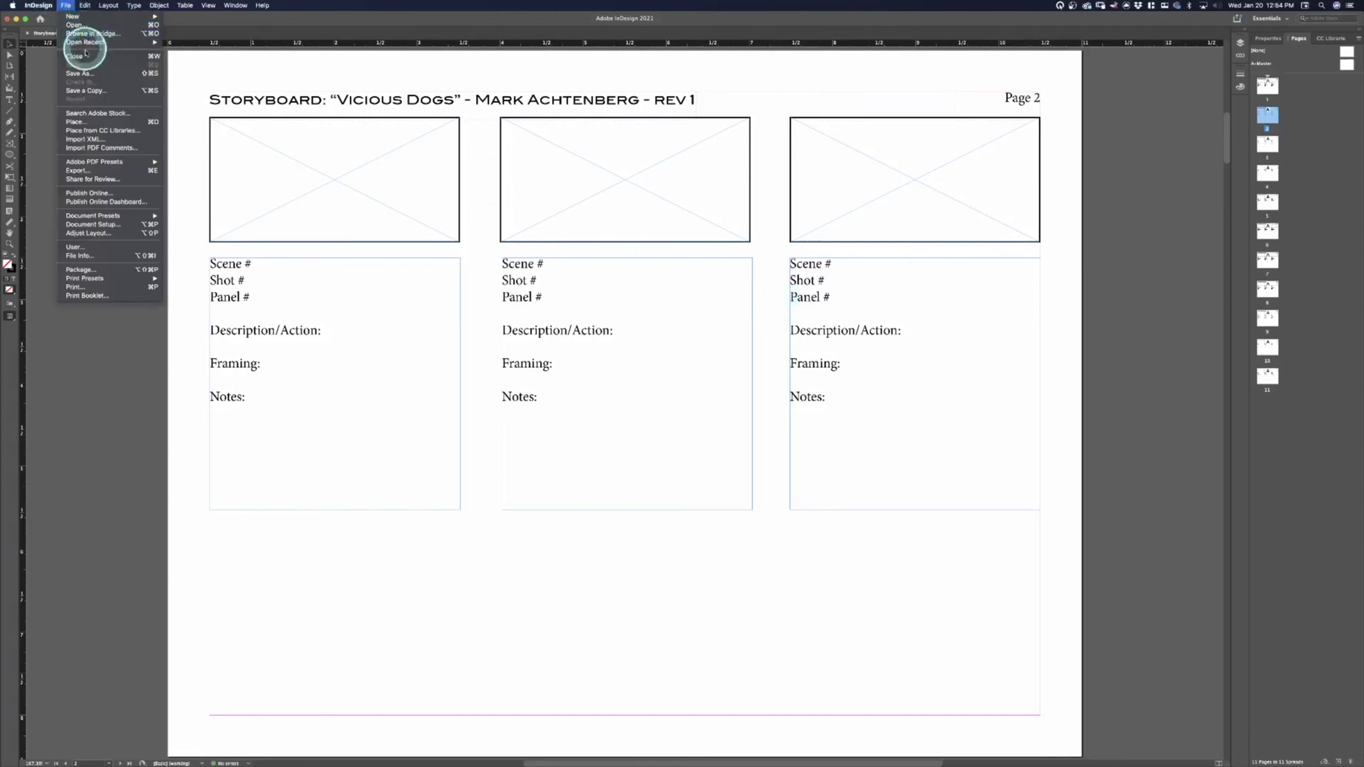
click(80, 73)
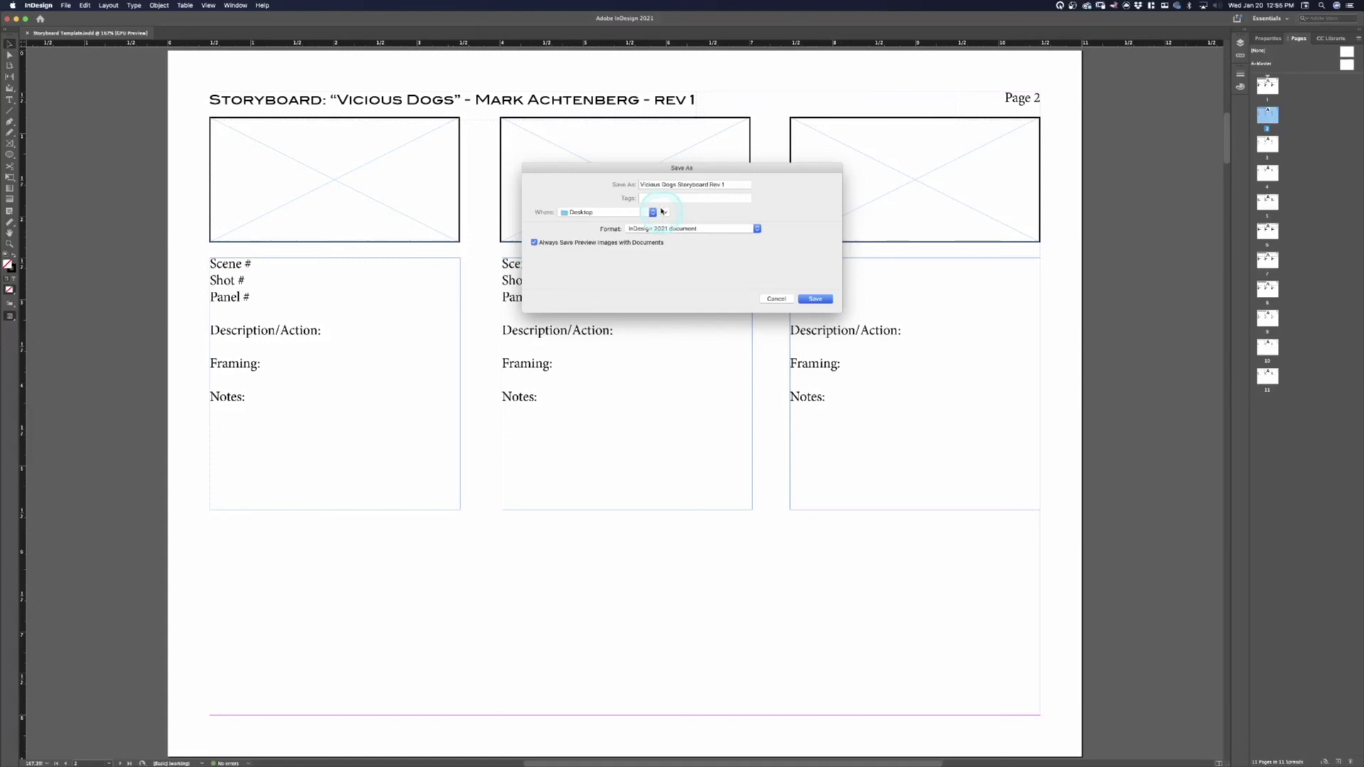
click(827, 305)
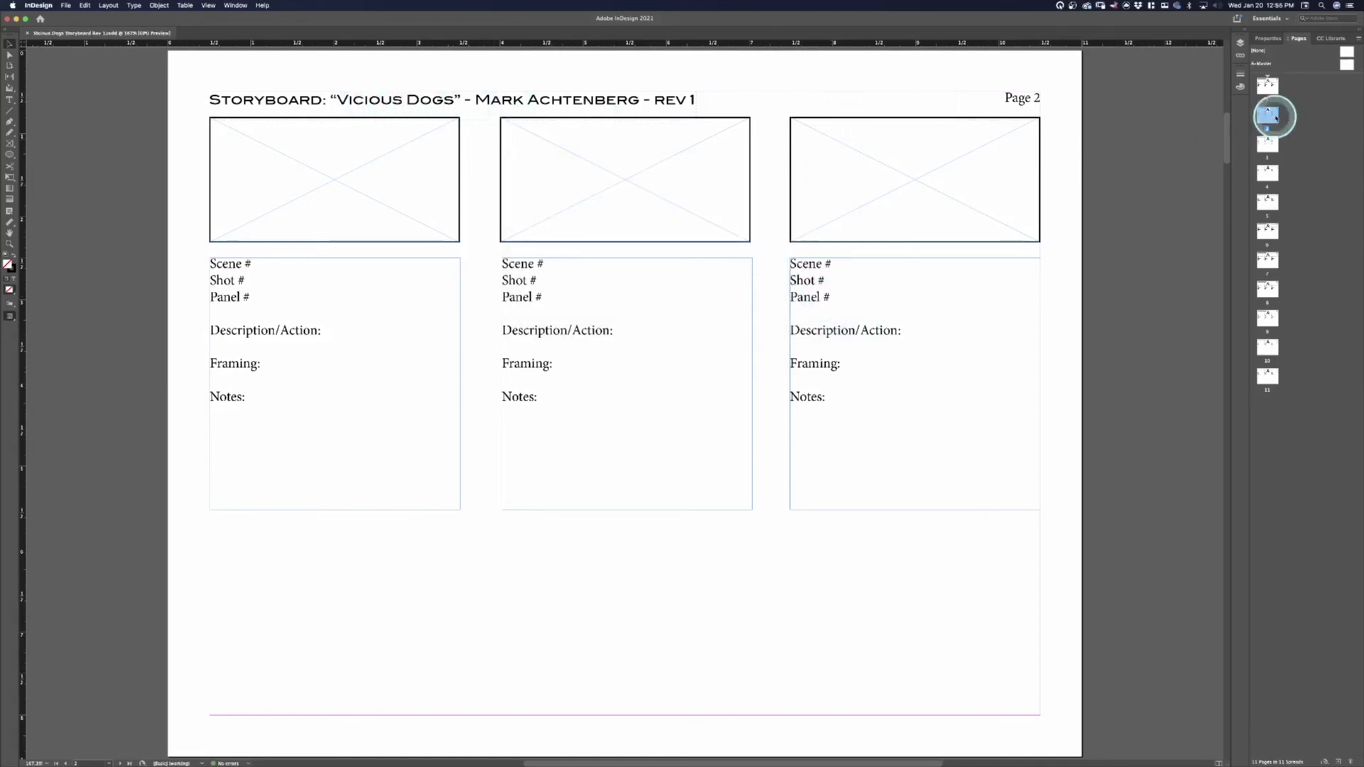
Step: Replace “Vicious Dogs” with “Grimsby” in the A-Master header text and check the header on pages 1 and 11
double_click(1345, 64)
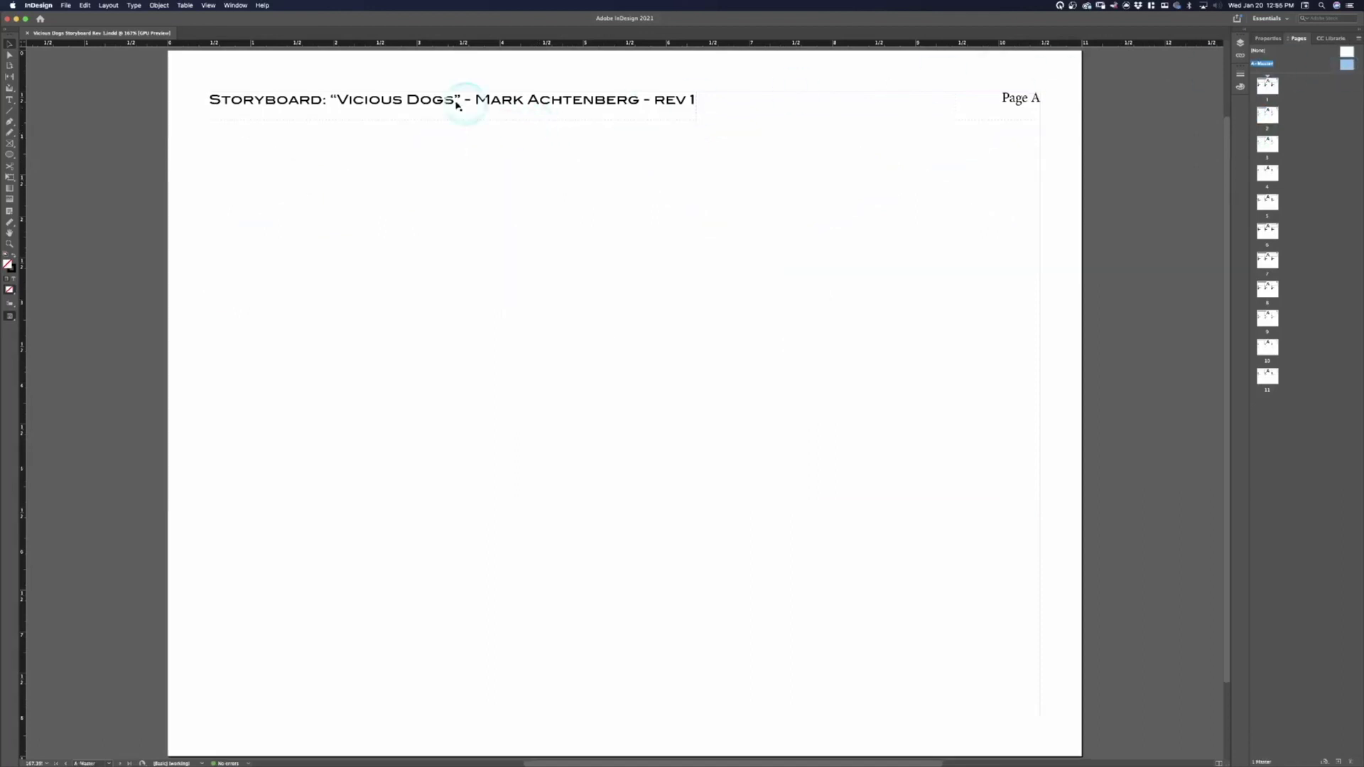
click(349, 97)
double_click(348, 100)
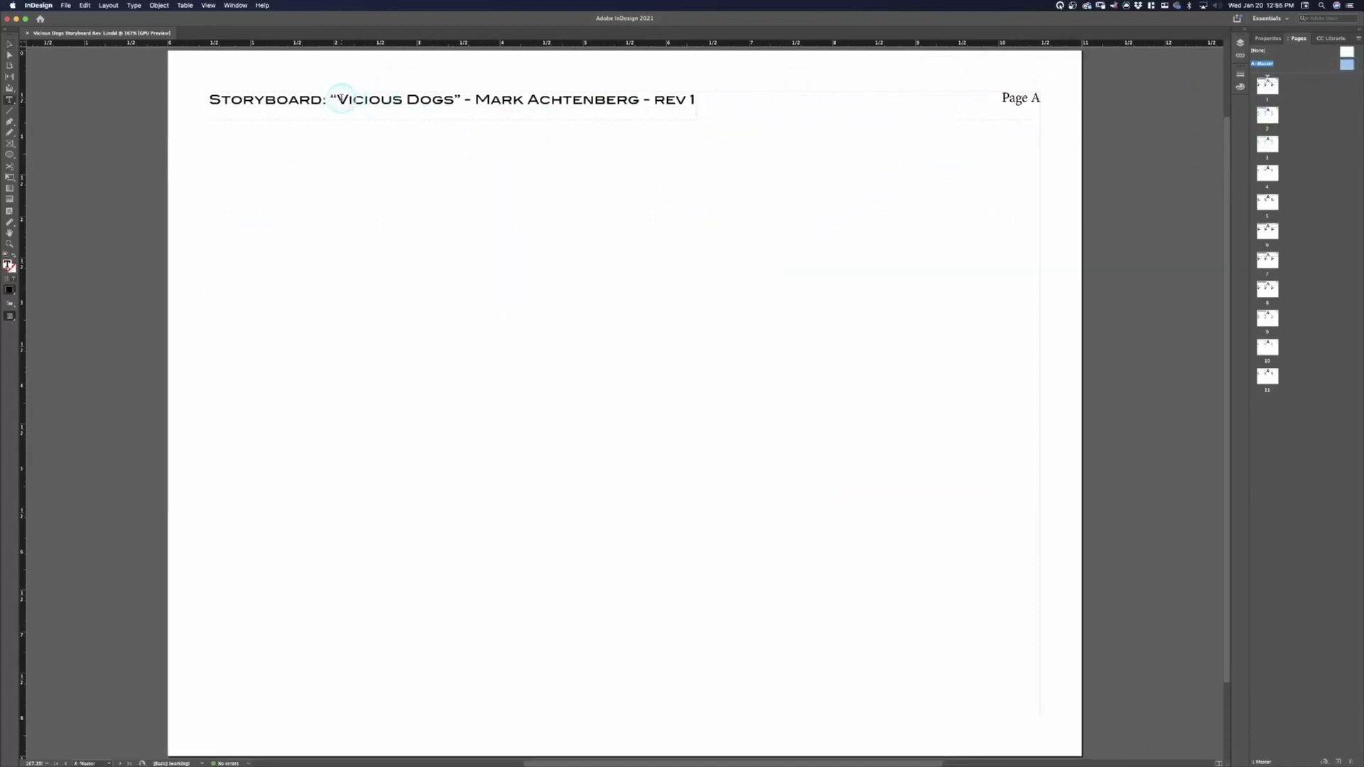
drag(341, 97, 458, 100)
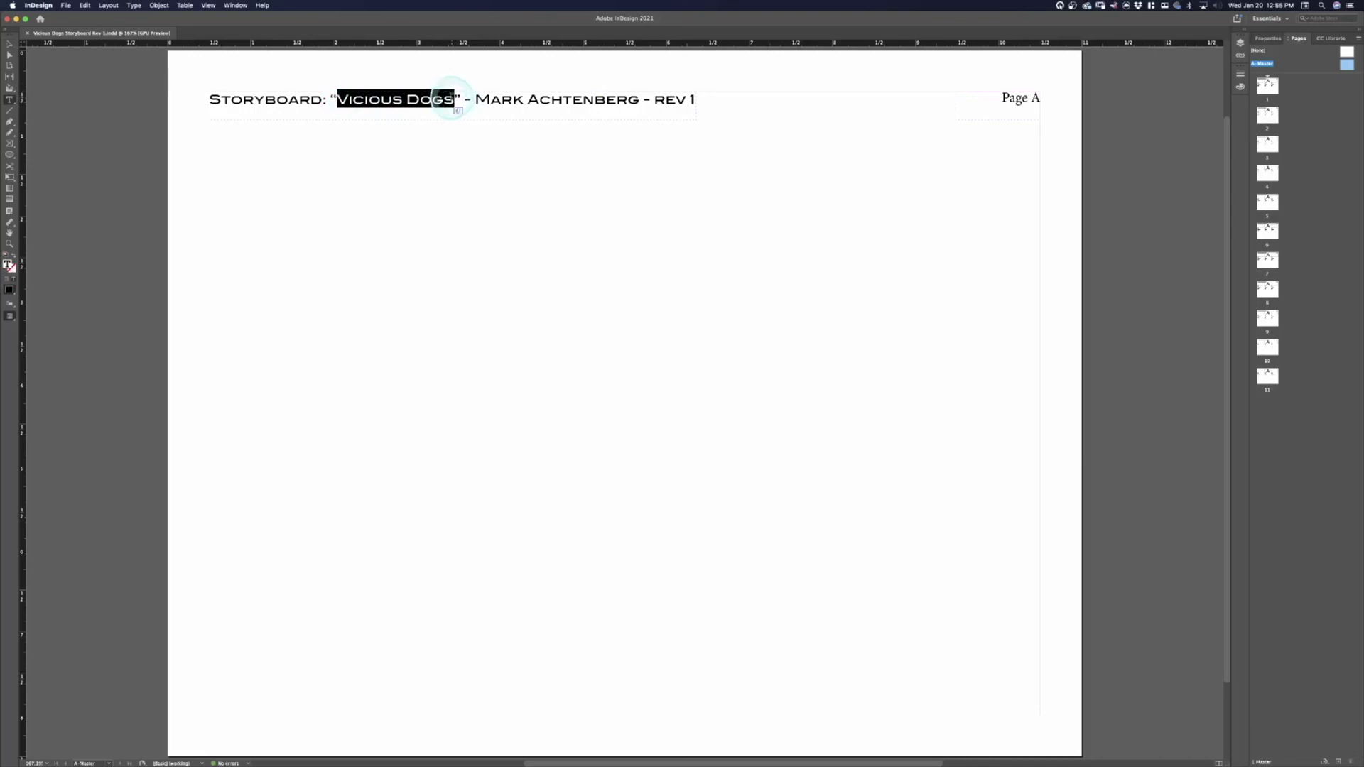
text(Grimb)
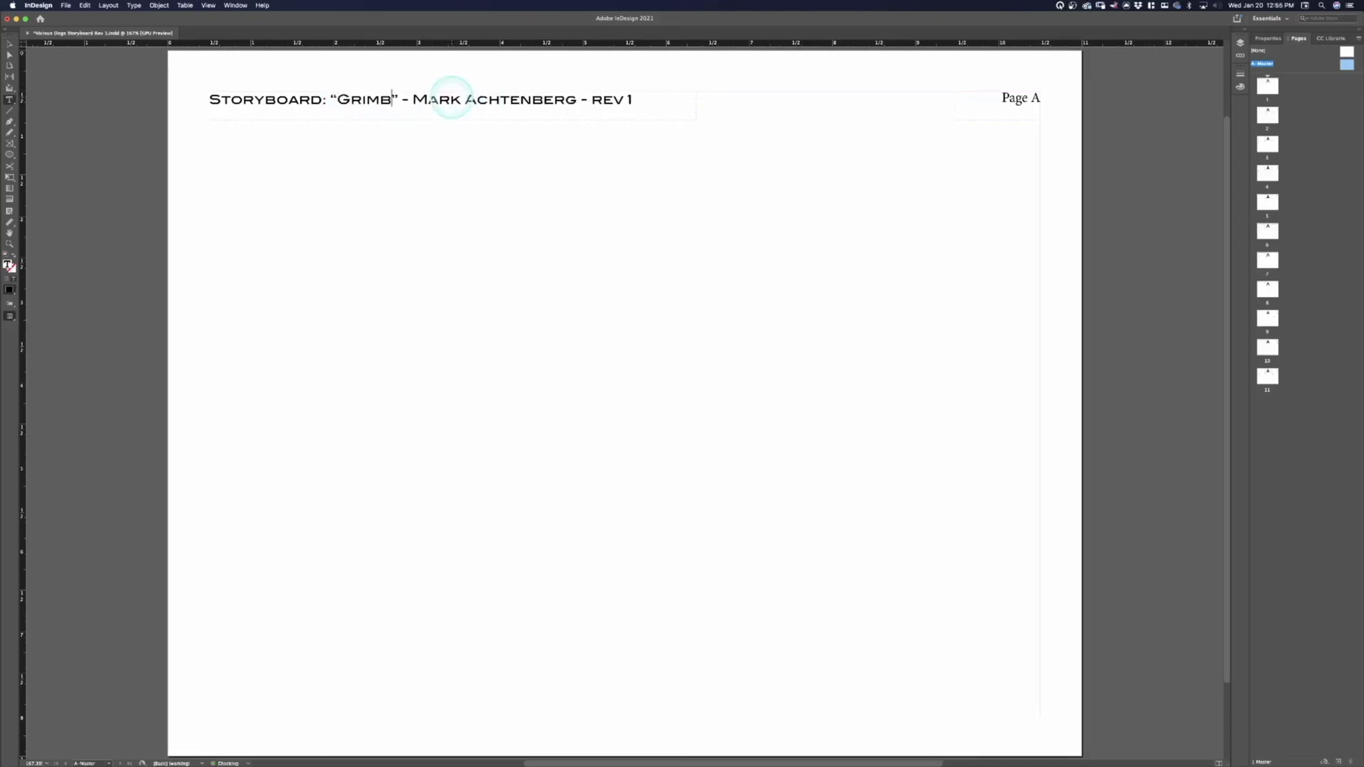
text(sby)
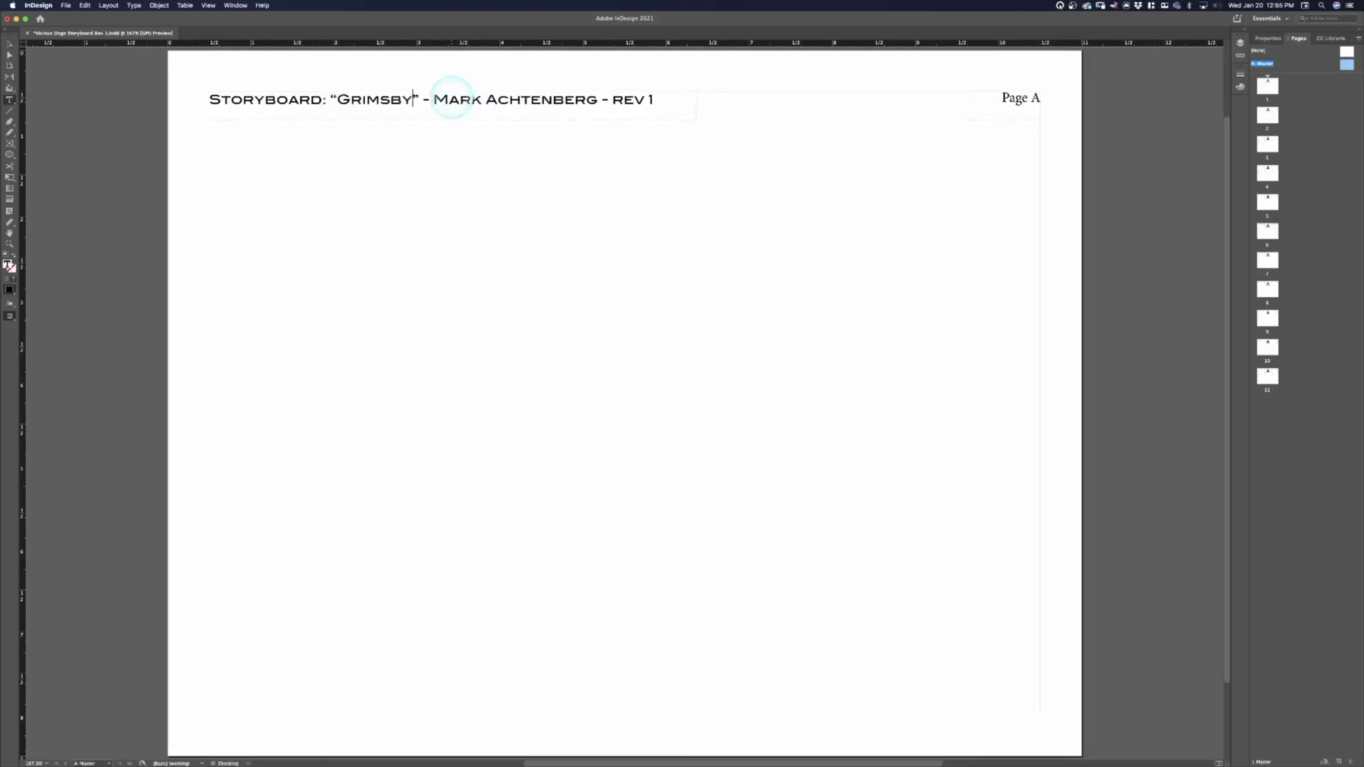
click(10, 43)
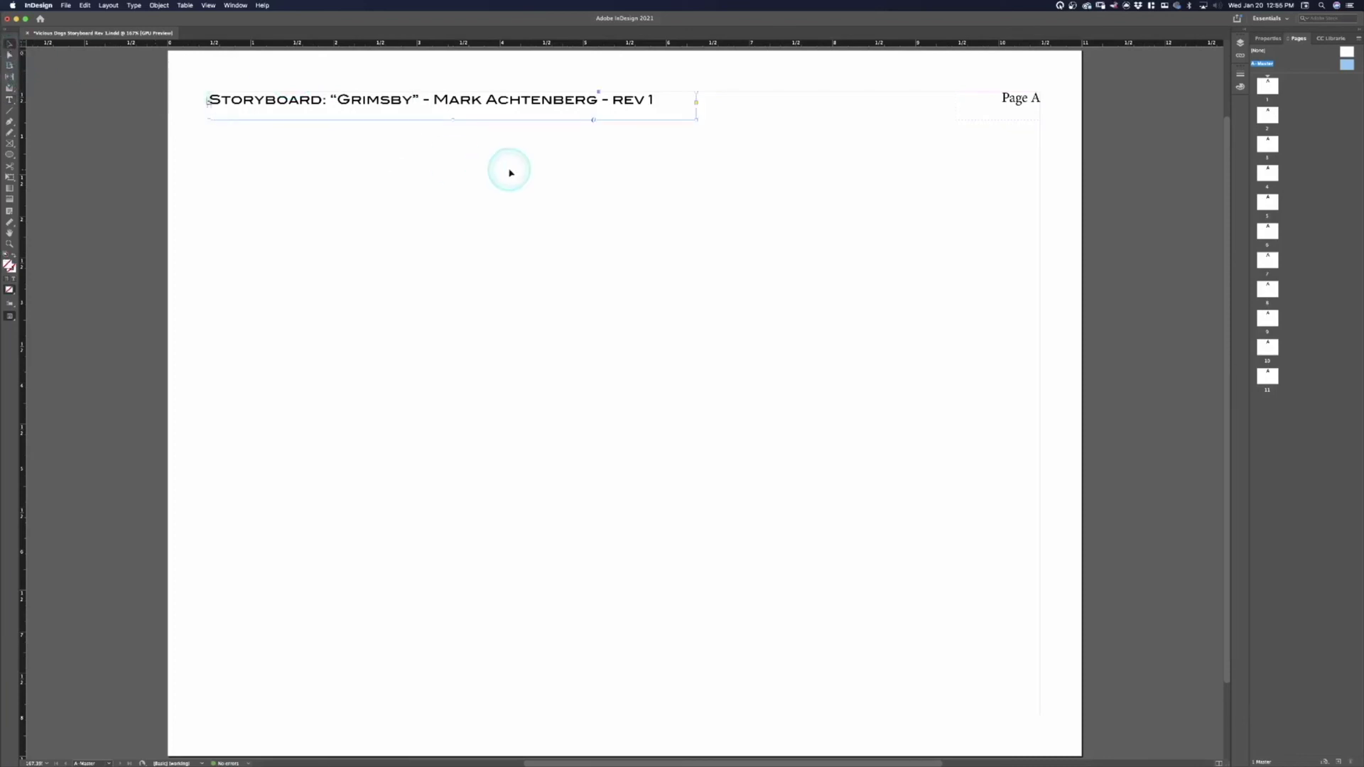
double_click(1273, 93)
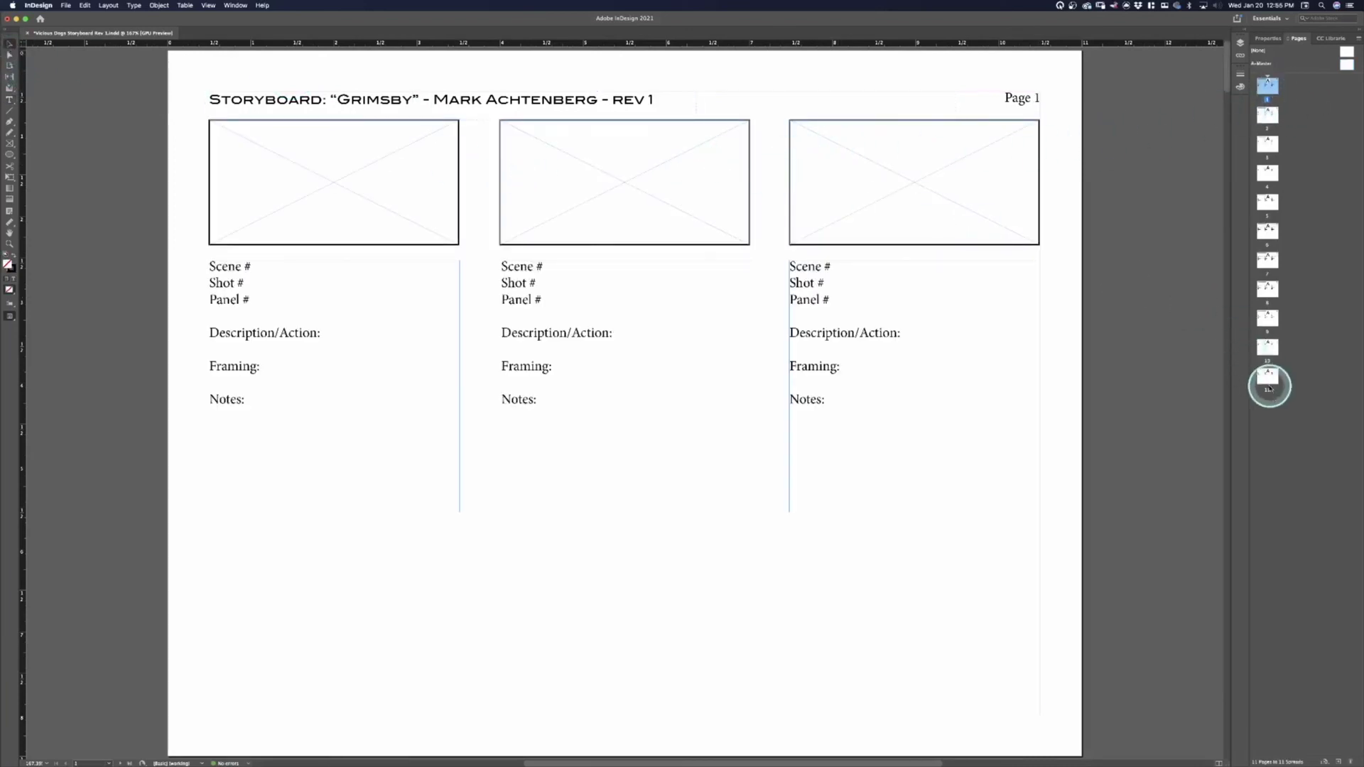
double_click(1269, 387)
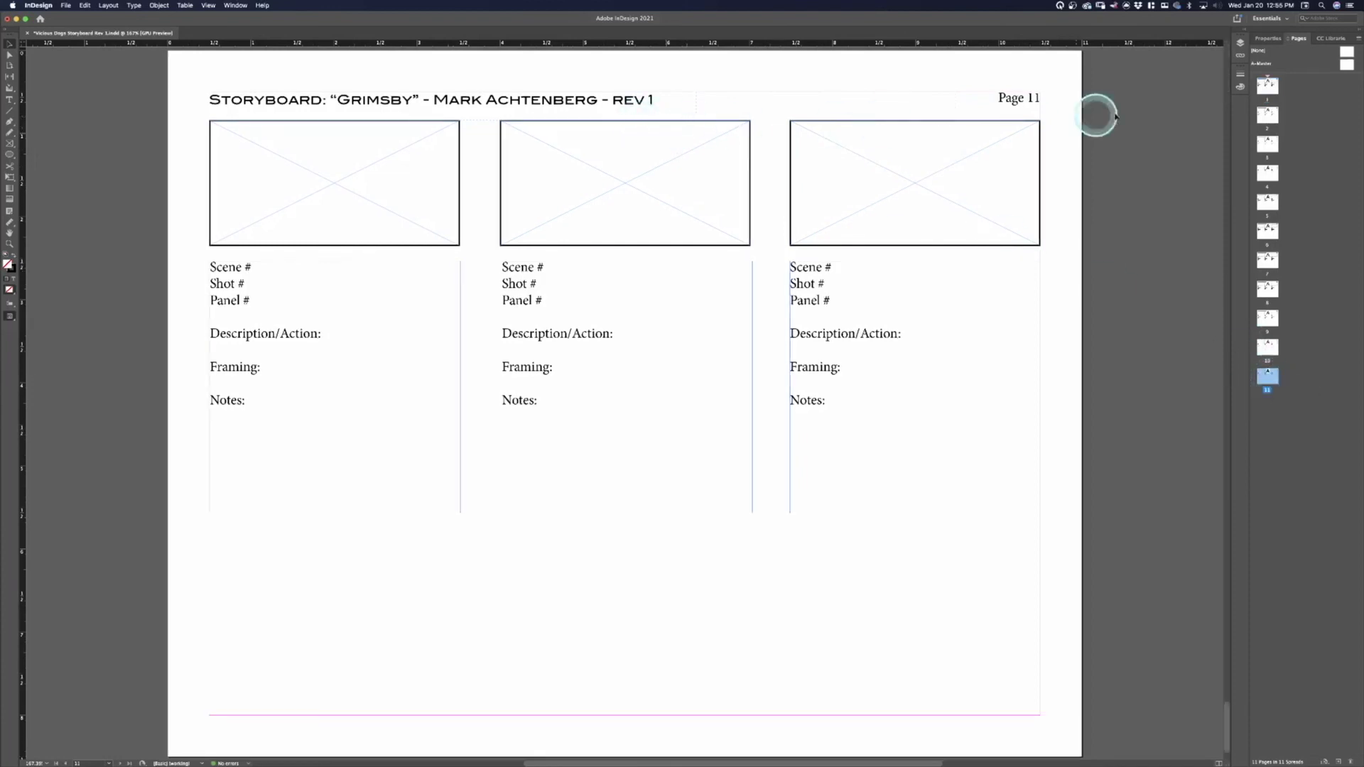
double_click(1265, 85)
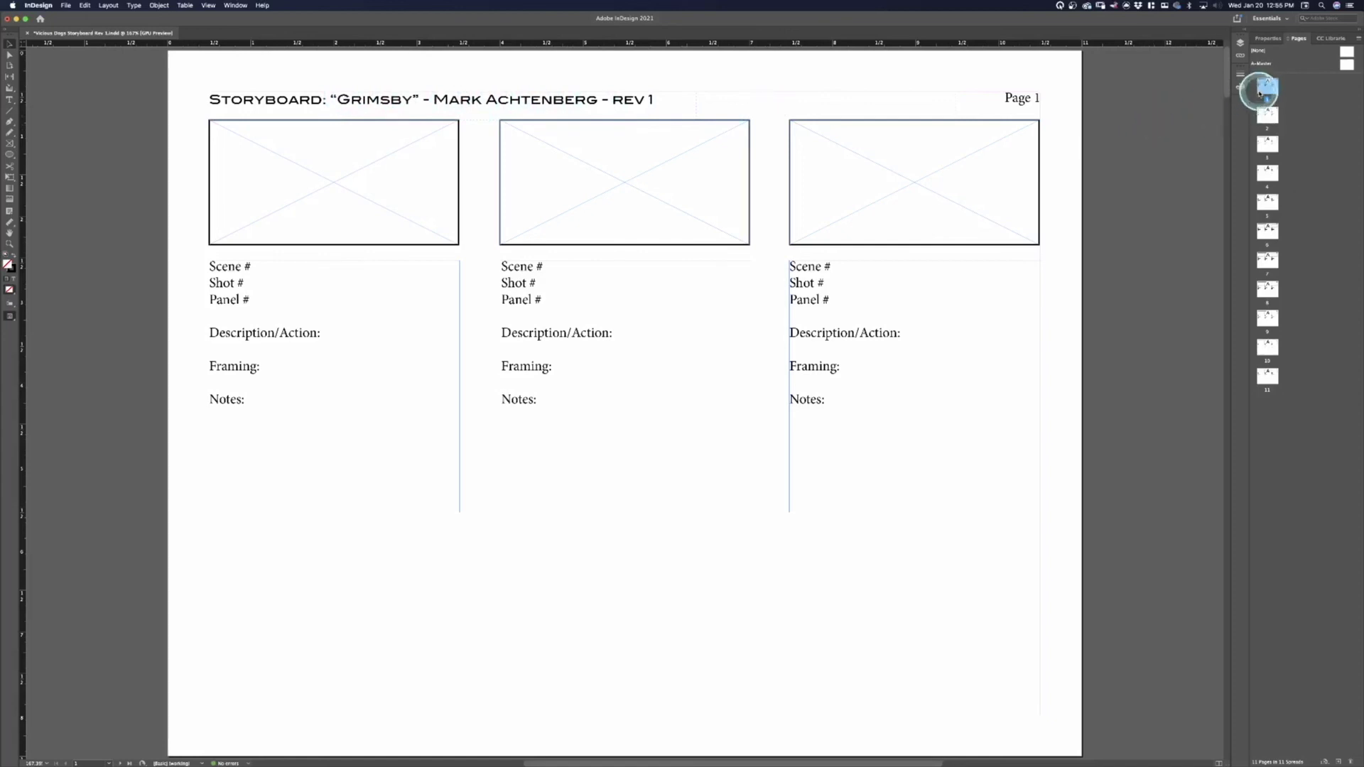
Step: Change the font of the whole “Grimsby” header line on A-Master to Cinzel
double_click(1346, 64)
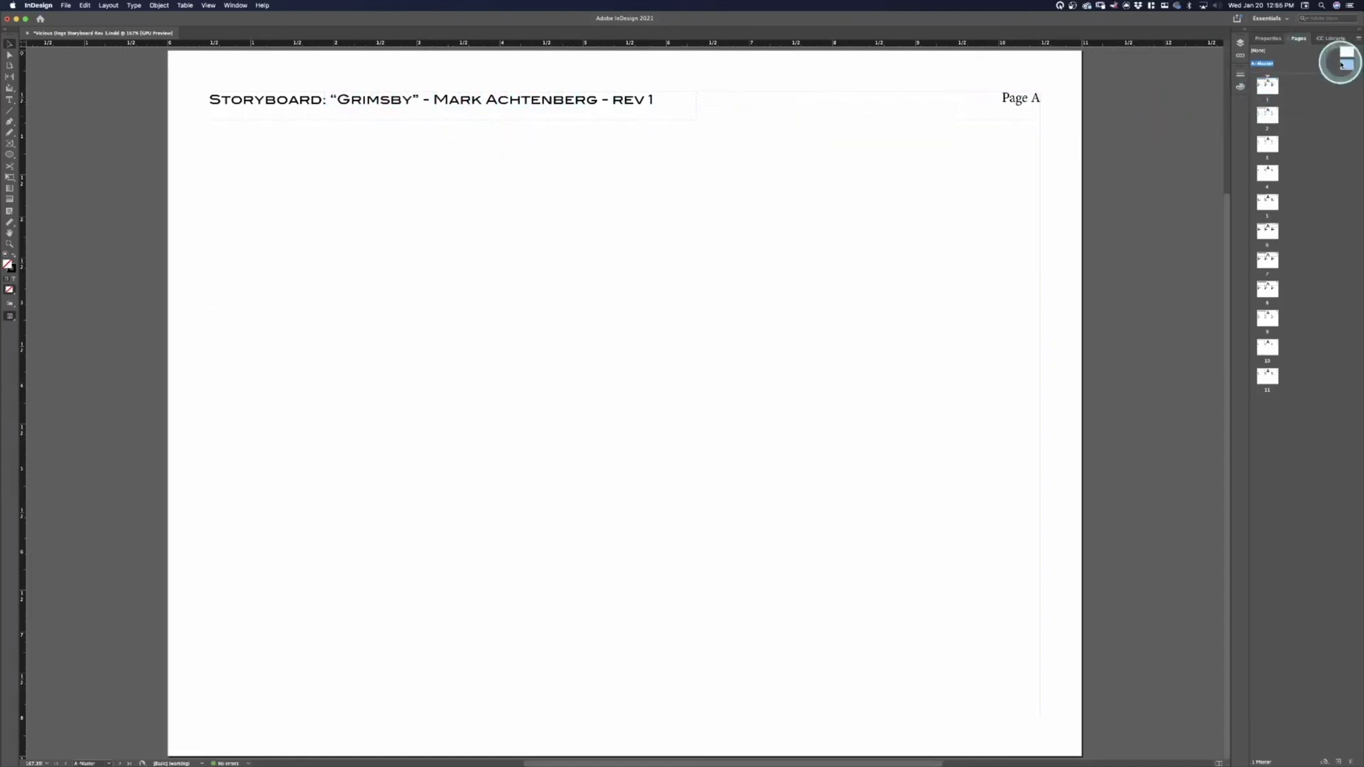
double_click(655, 102)
drag(655, 100, 208, 98)
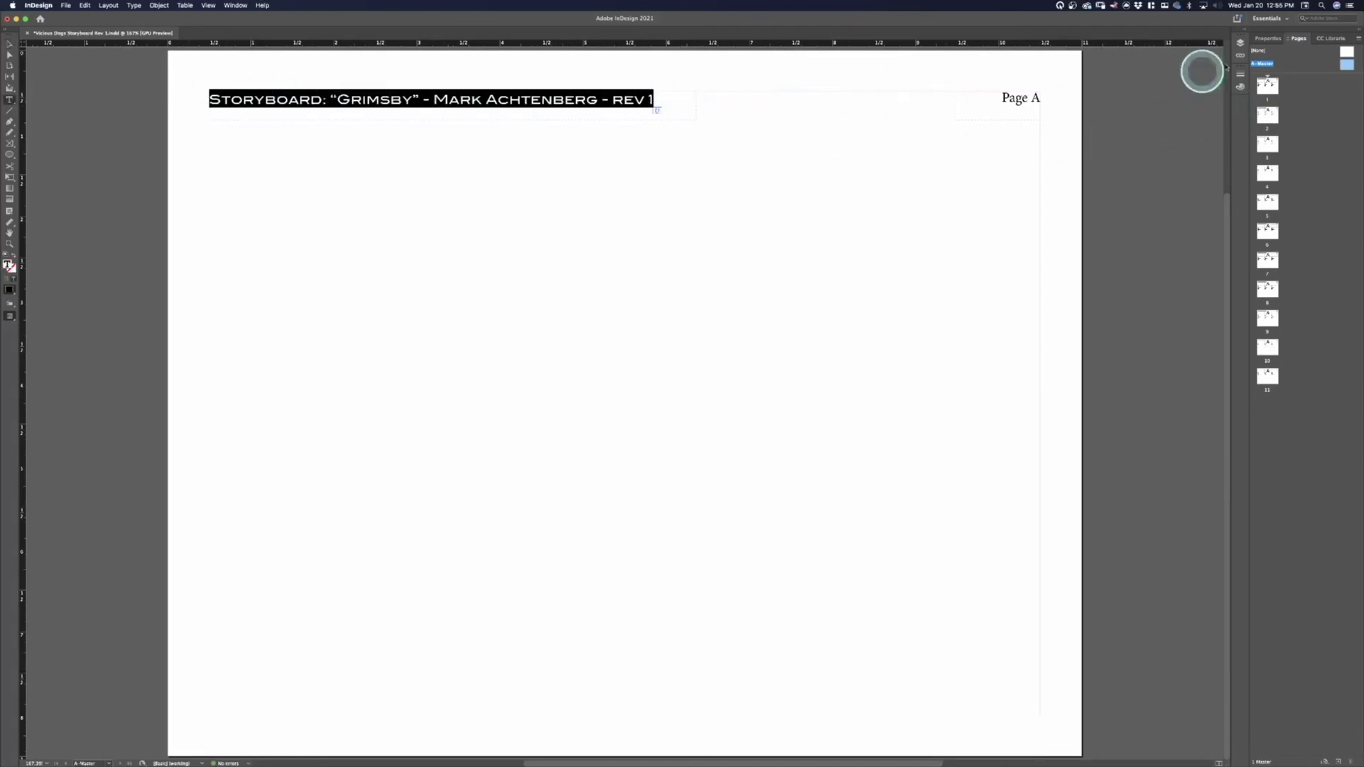
click(1265, 39)
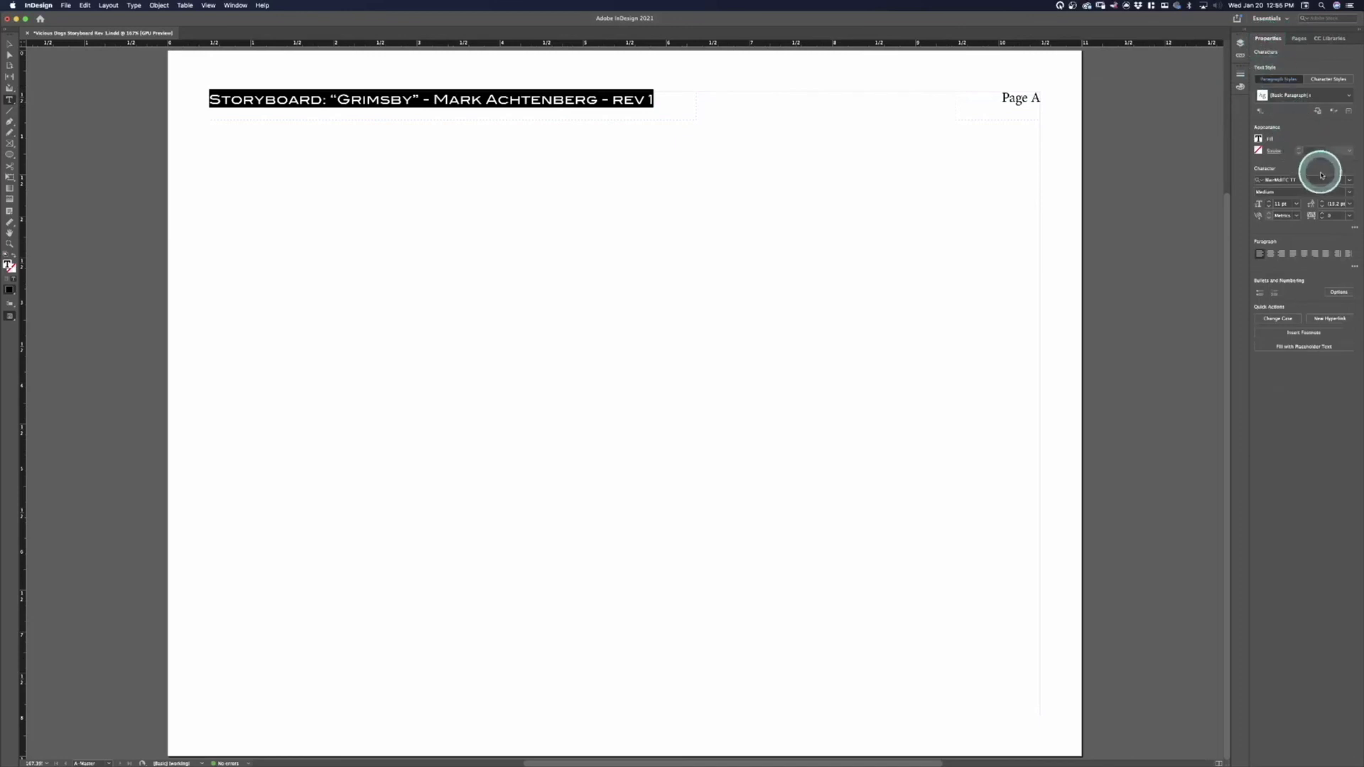
click(1347, 181)
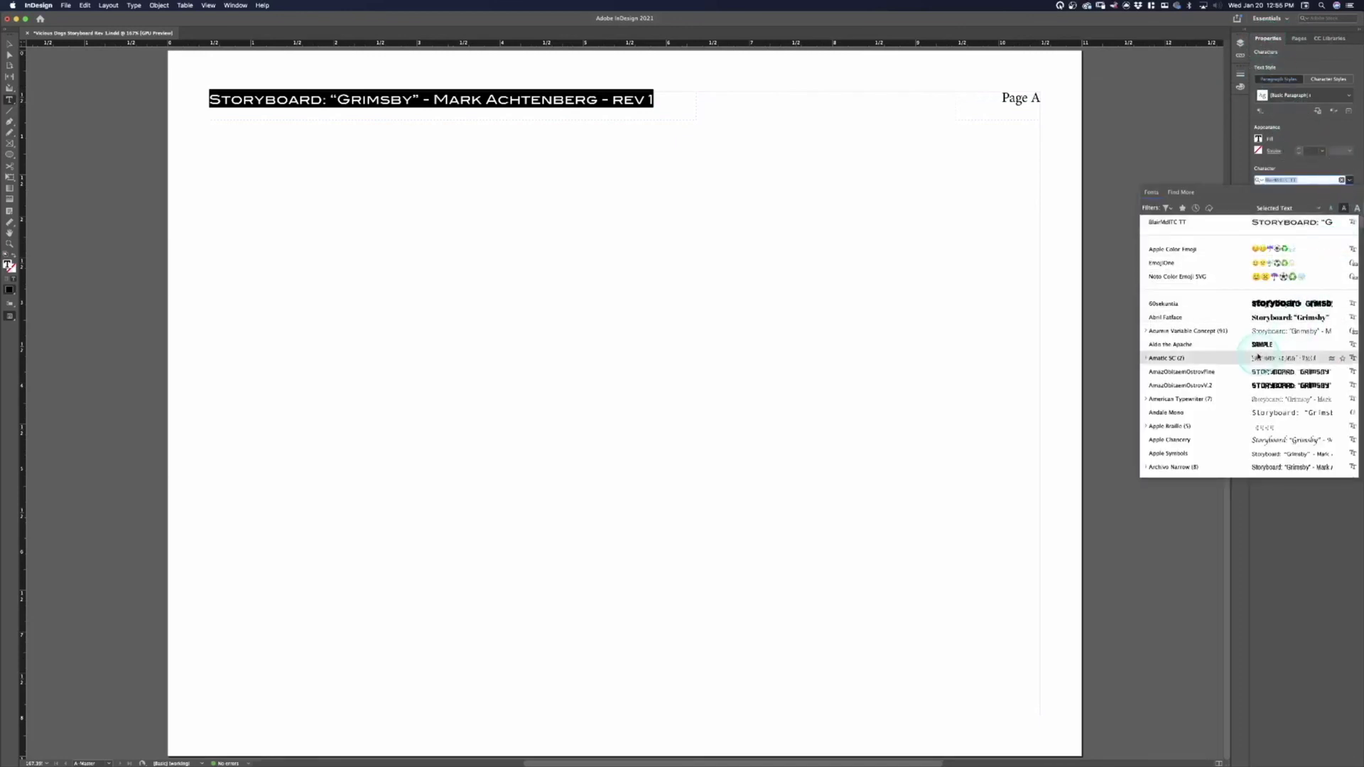
scroll(1249, 351, down, 3)
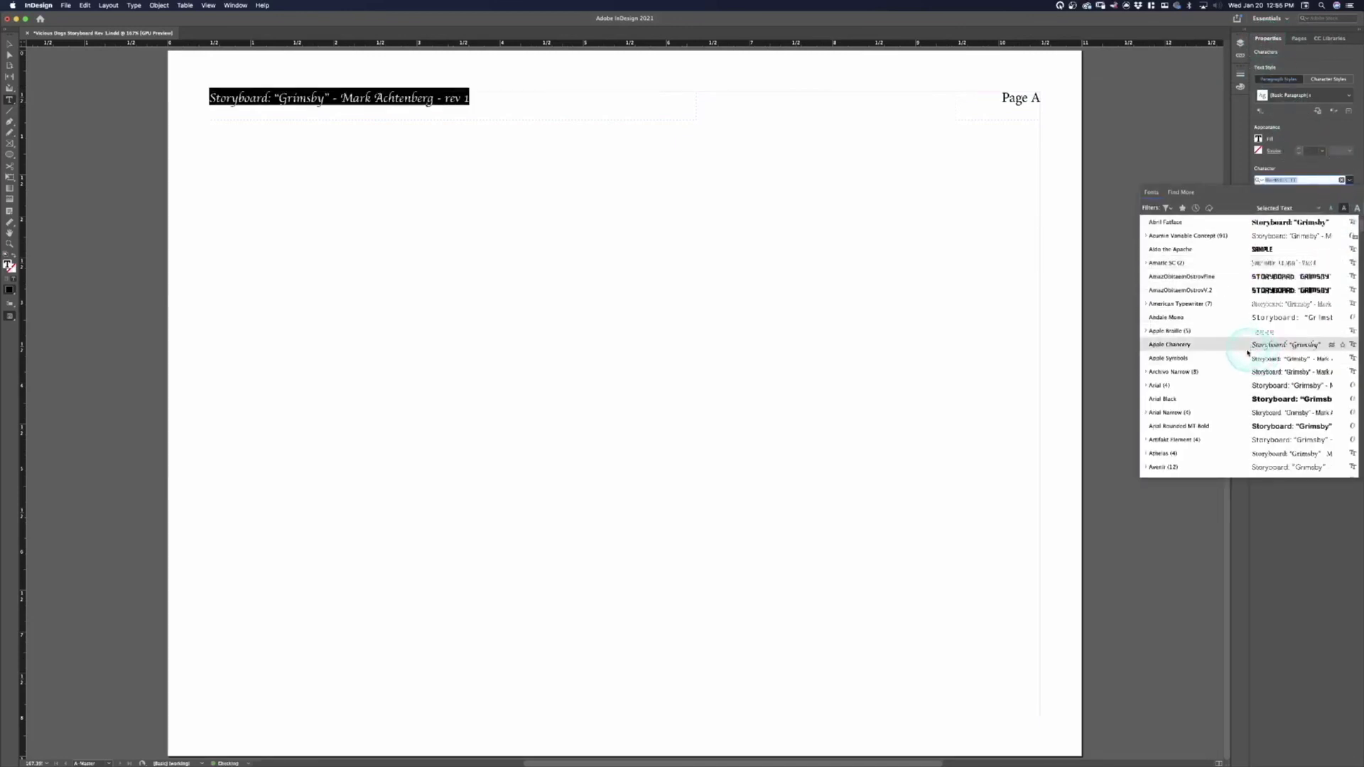
scroll(1246, 355, down, 10)
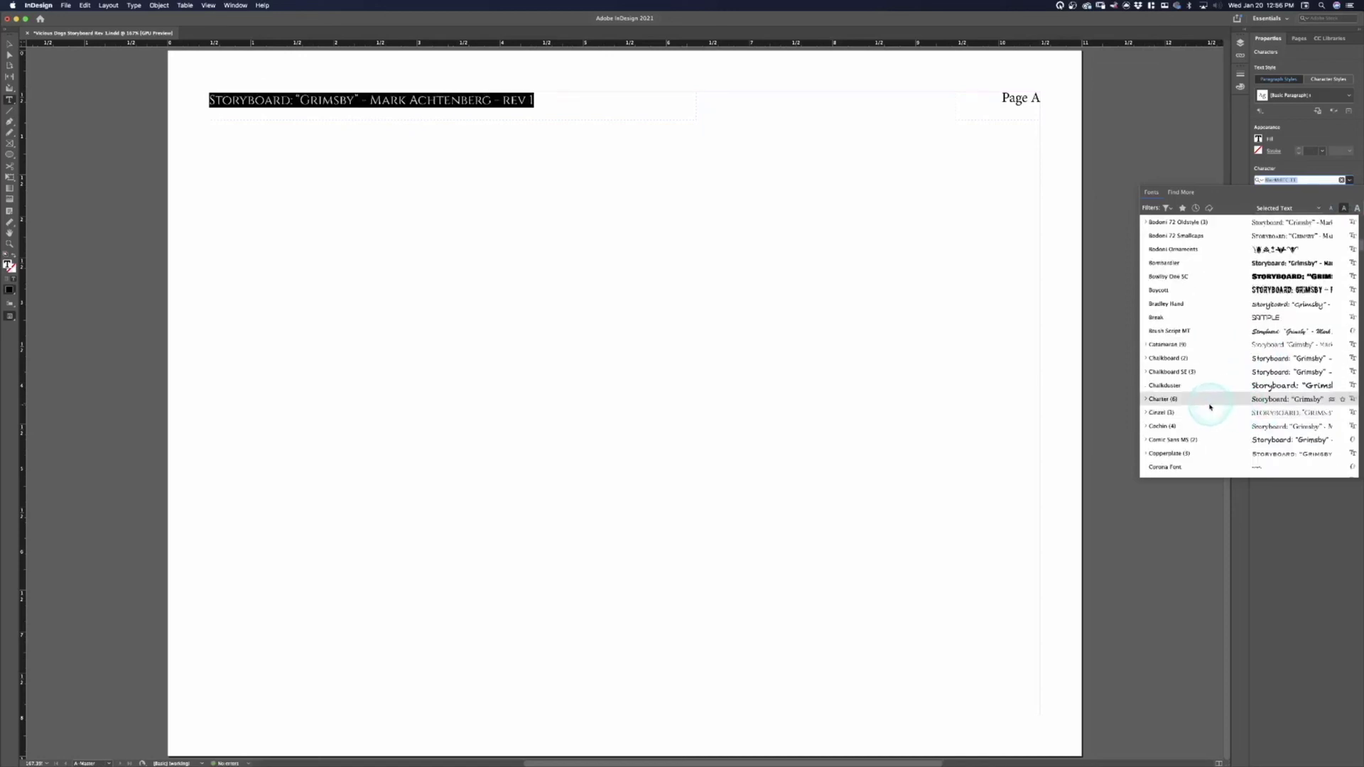
click(1167, 412)
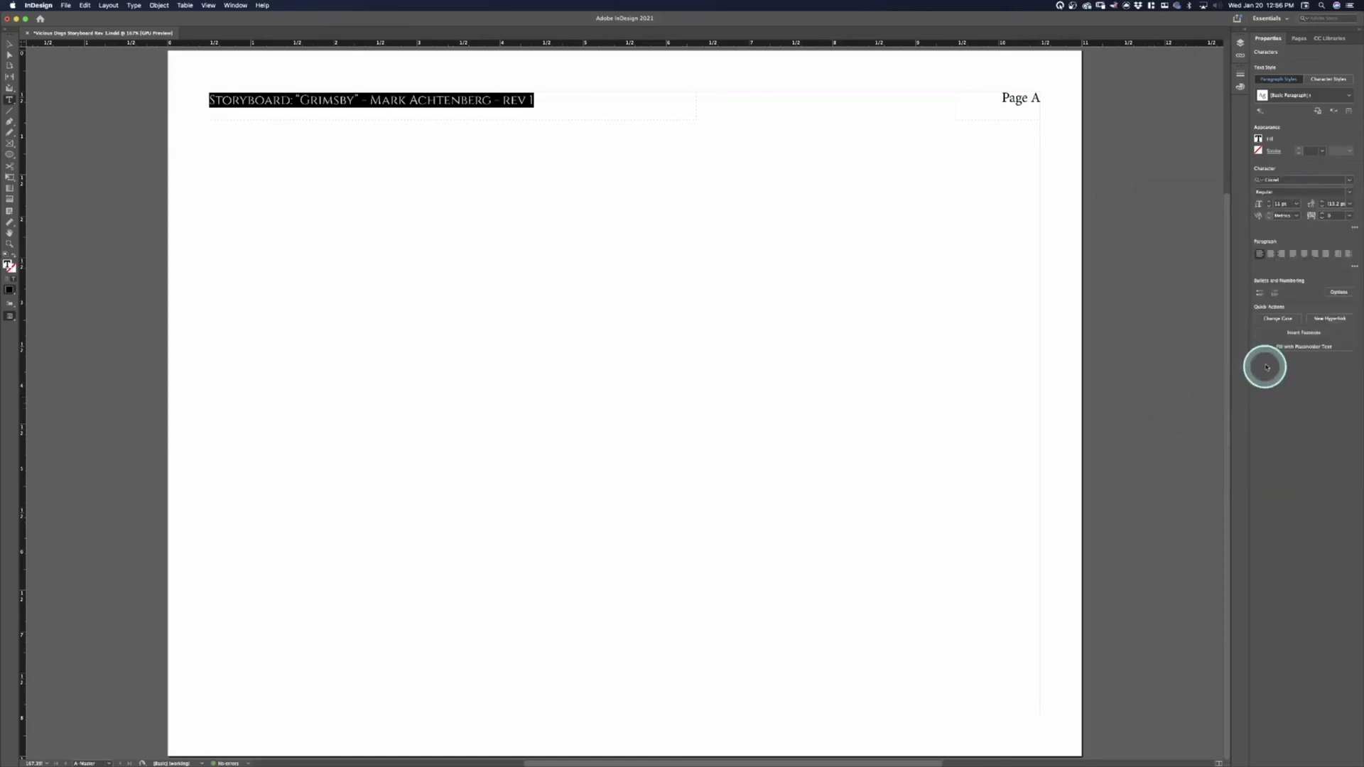
Step: Set the A-Master header text to 12 pt and check the restyled header on page 1
click(1297, 205)
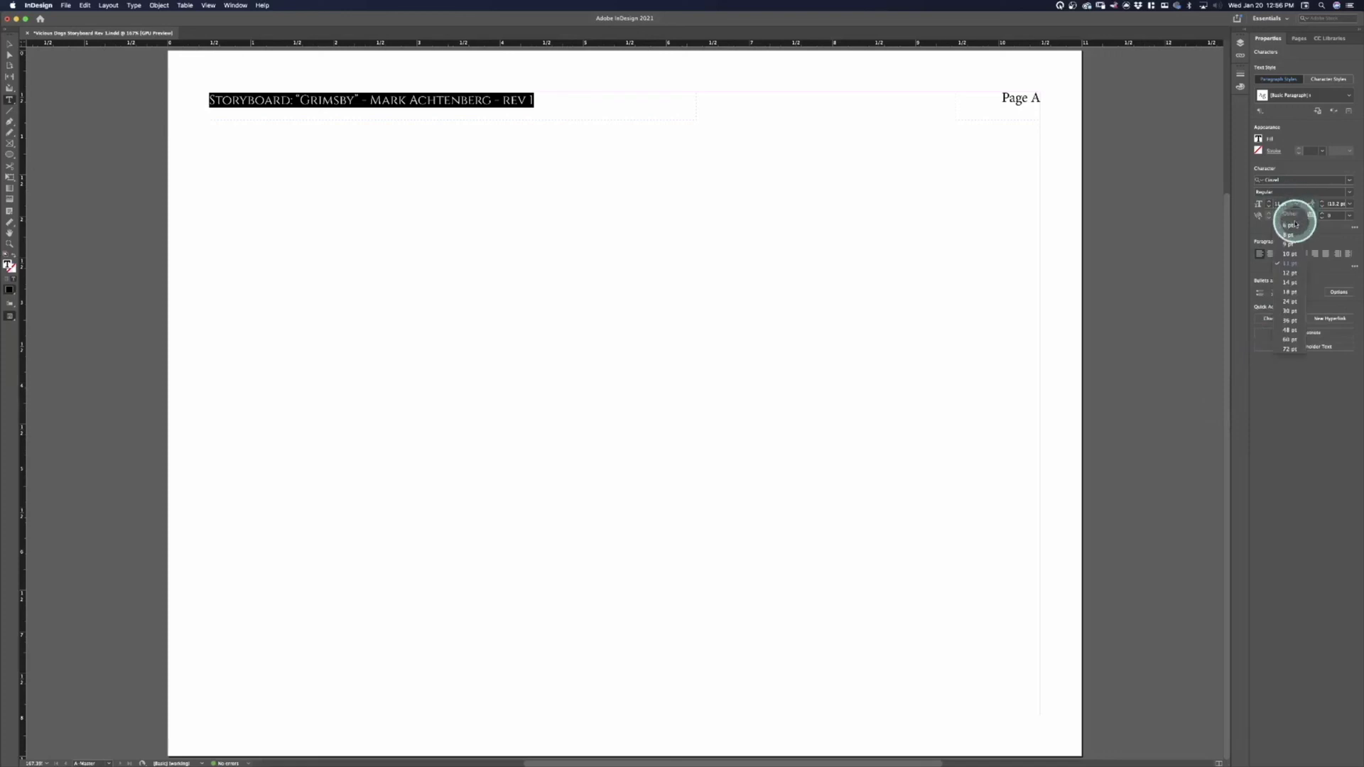
click(1292, 272)
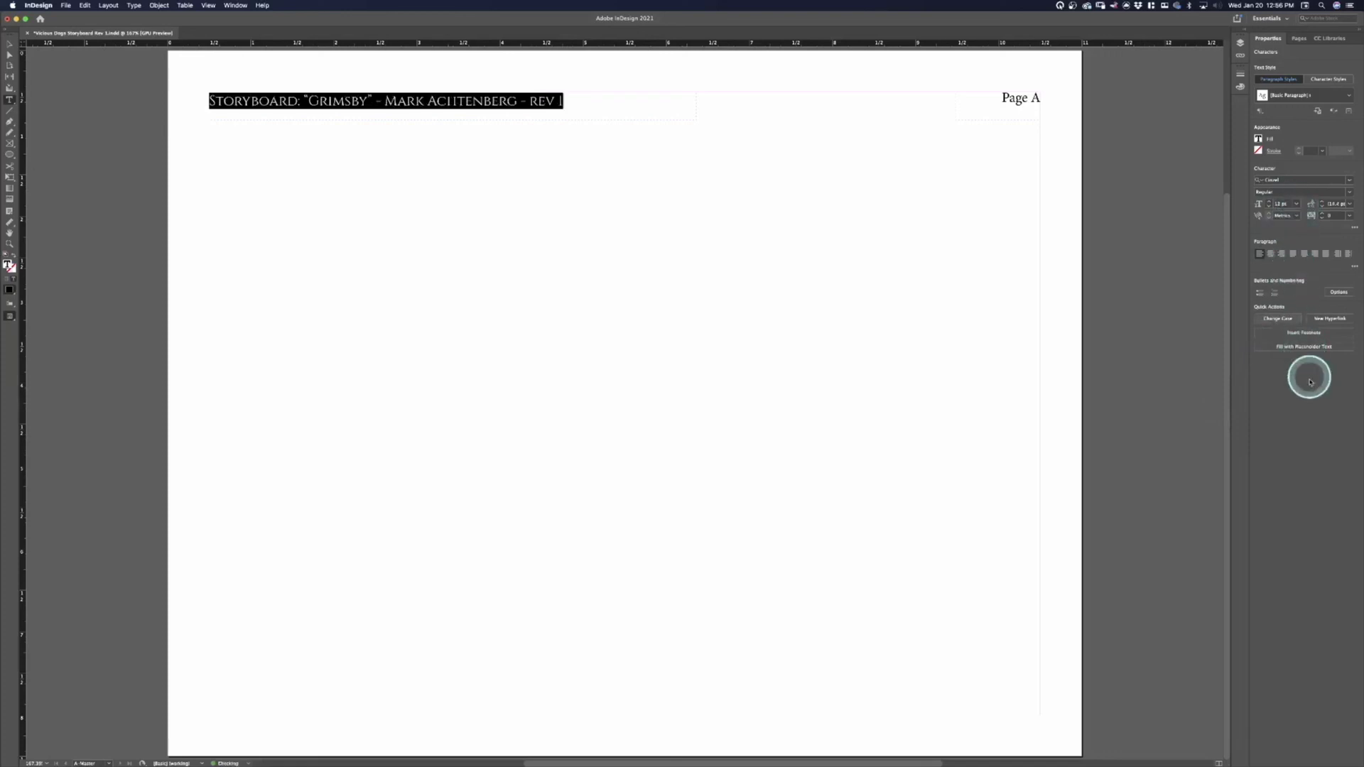
click(649, 223)
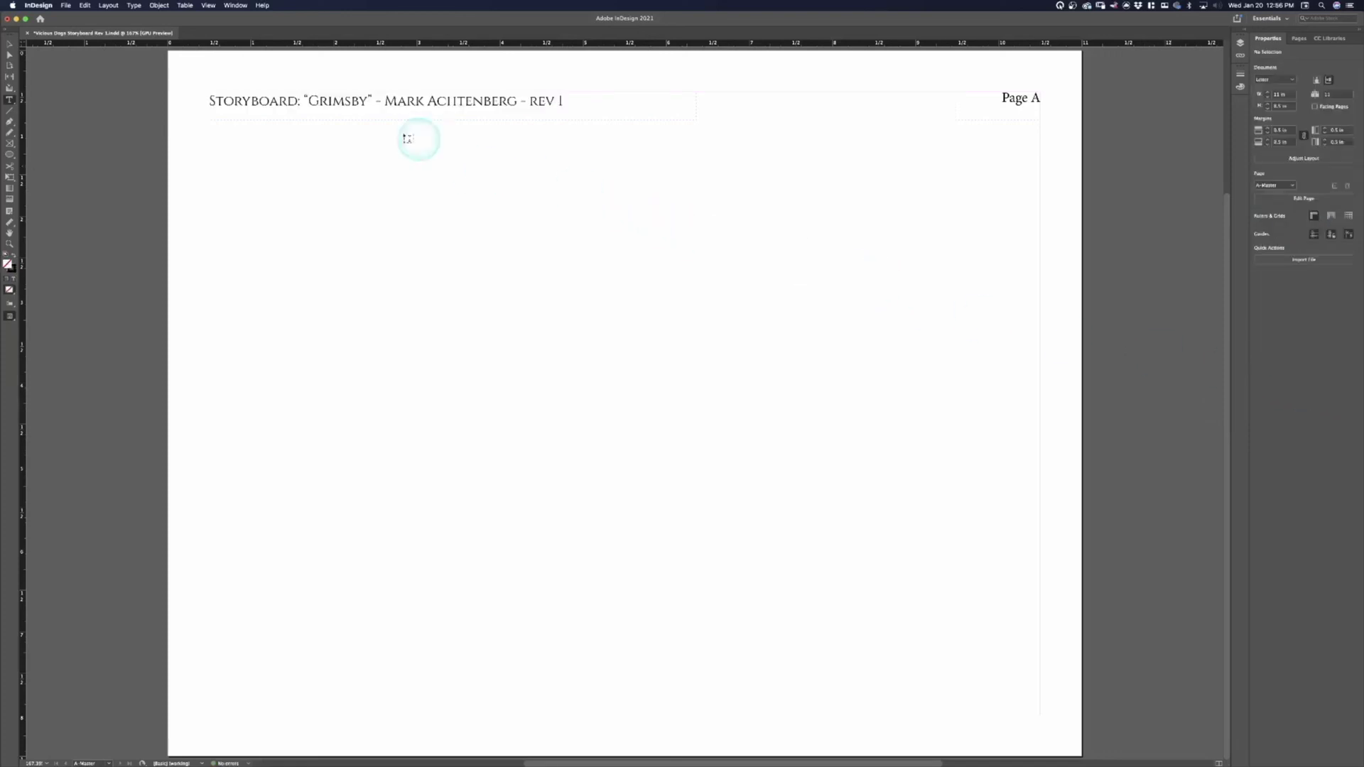
click(10, 47)
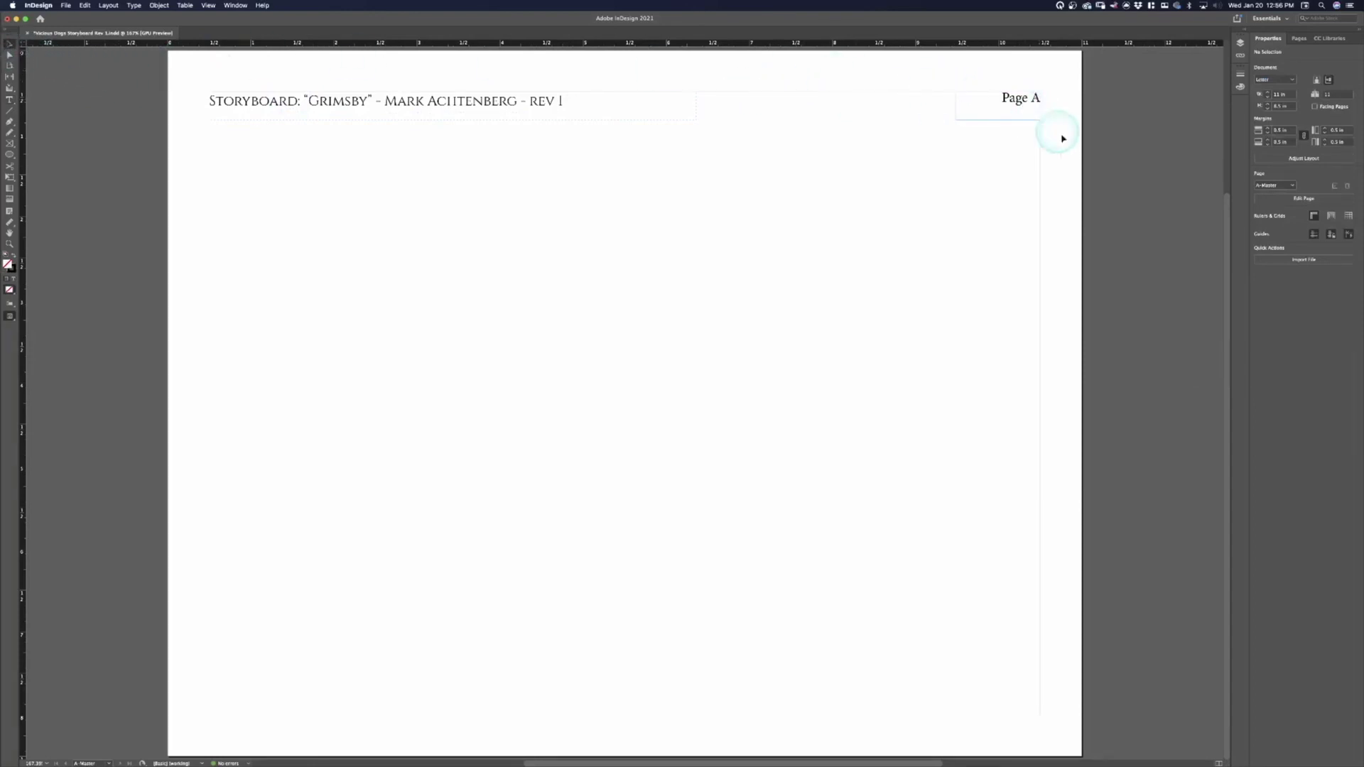
click(1299, 42)
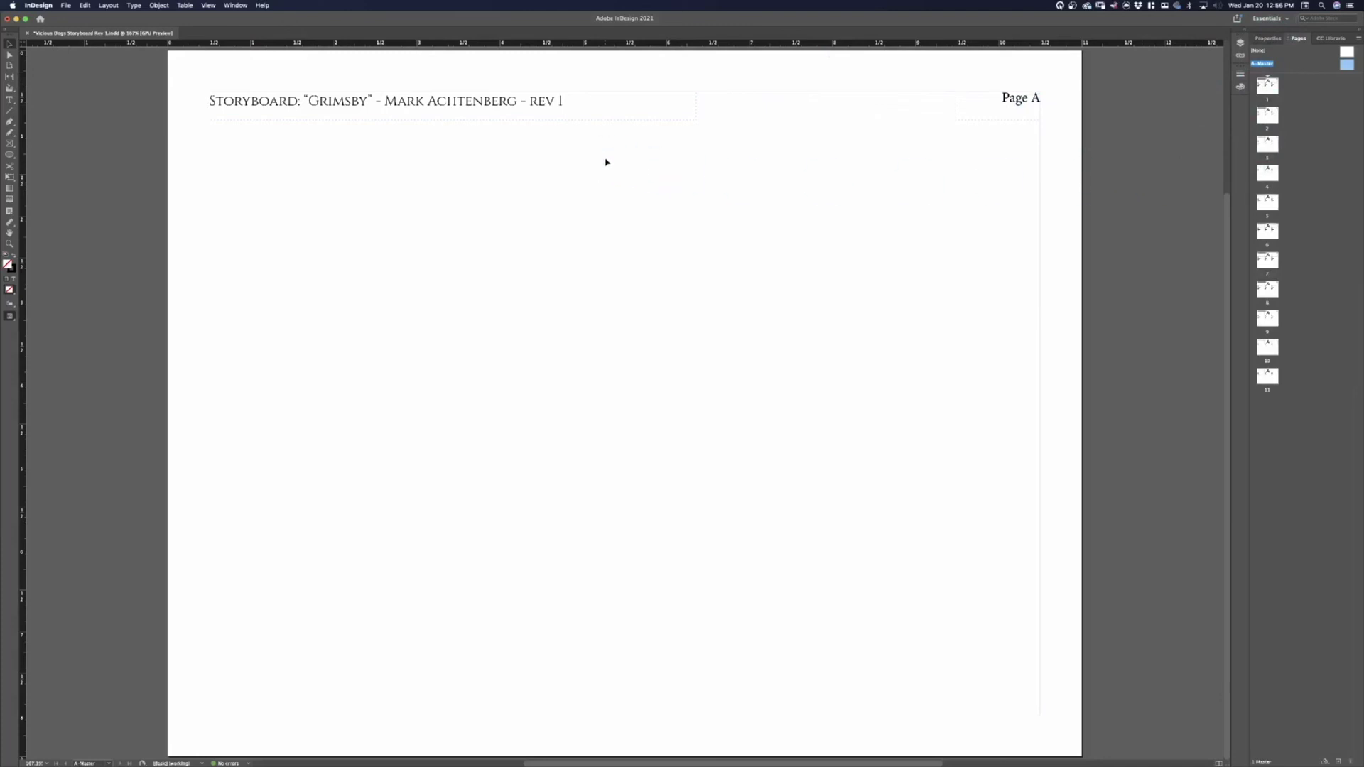
key(shift+Page_Down)
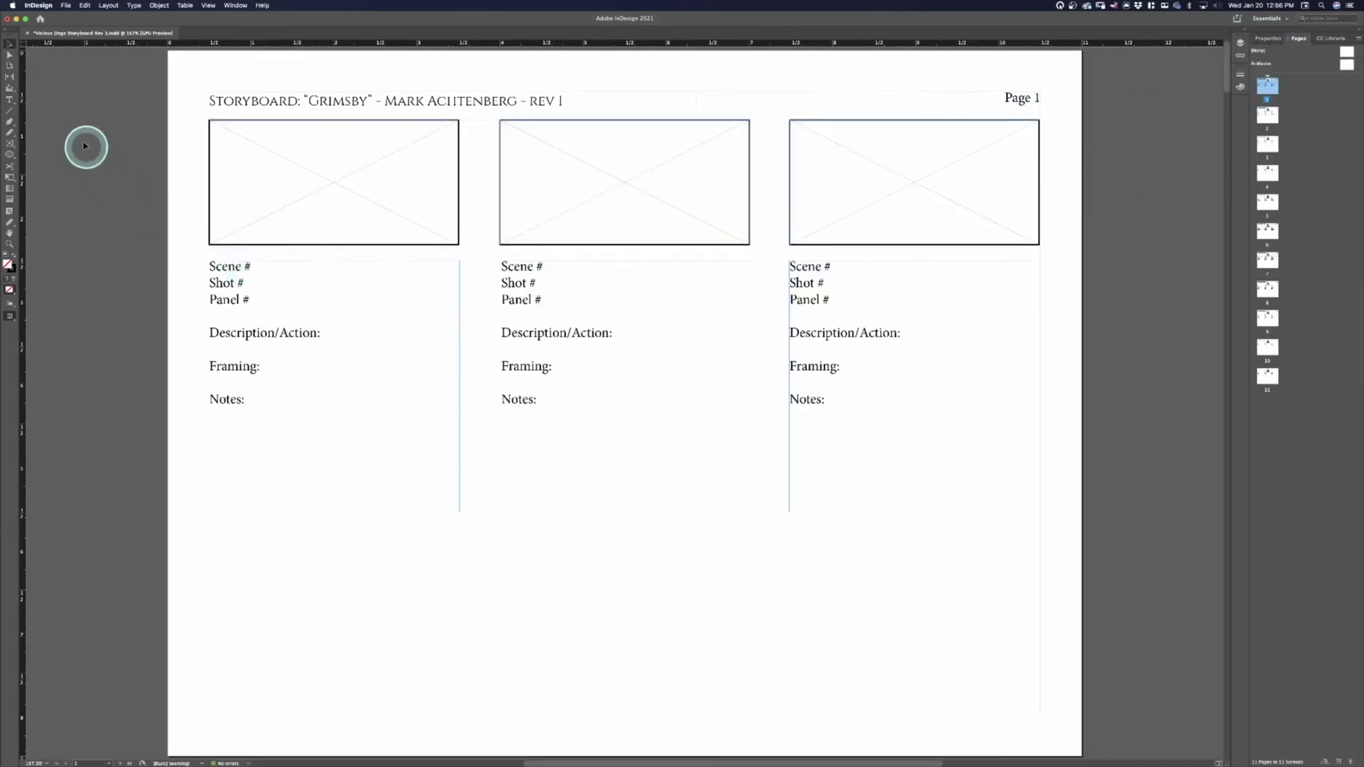
Step: Fill in page 1's first panel with Scene 1, Shot 1, Panel 1 and the description “Grimsby walks into the foyer of the capitol builing”
double_click(261, 269)
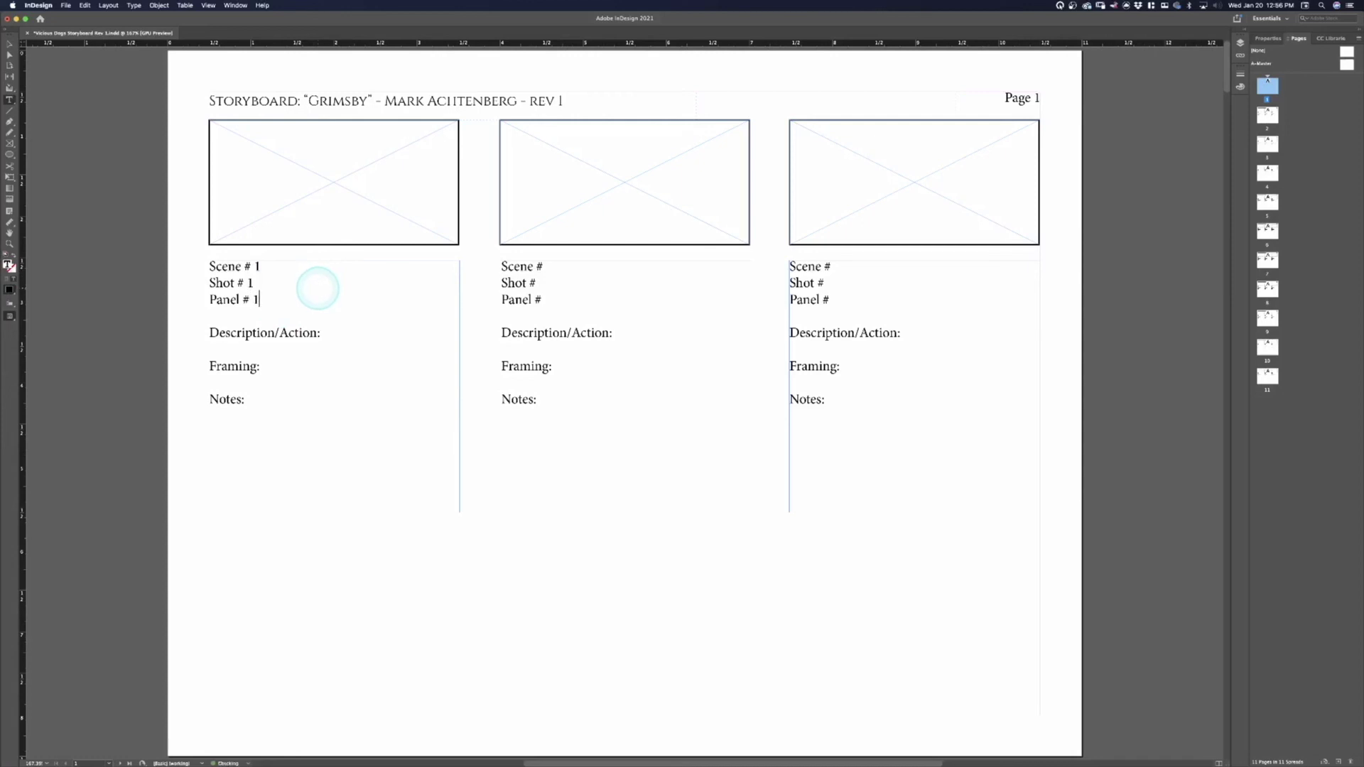
click(345, 334)
text(Grimsby walks into the )
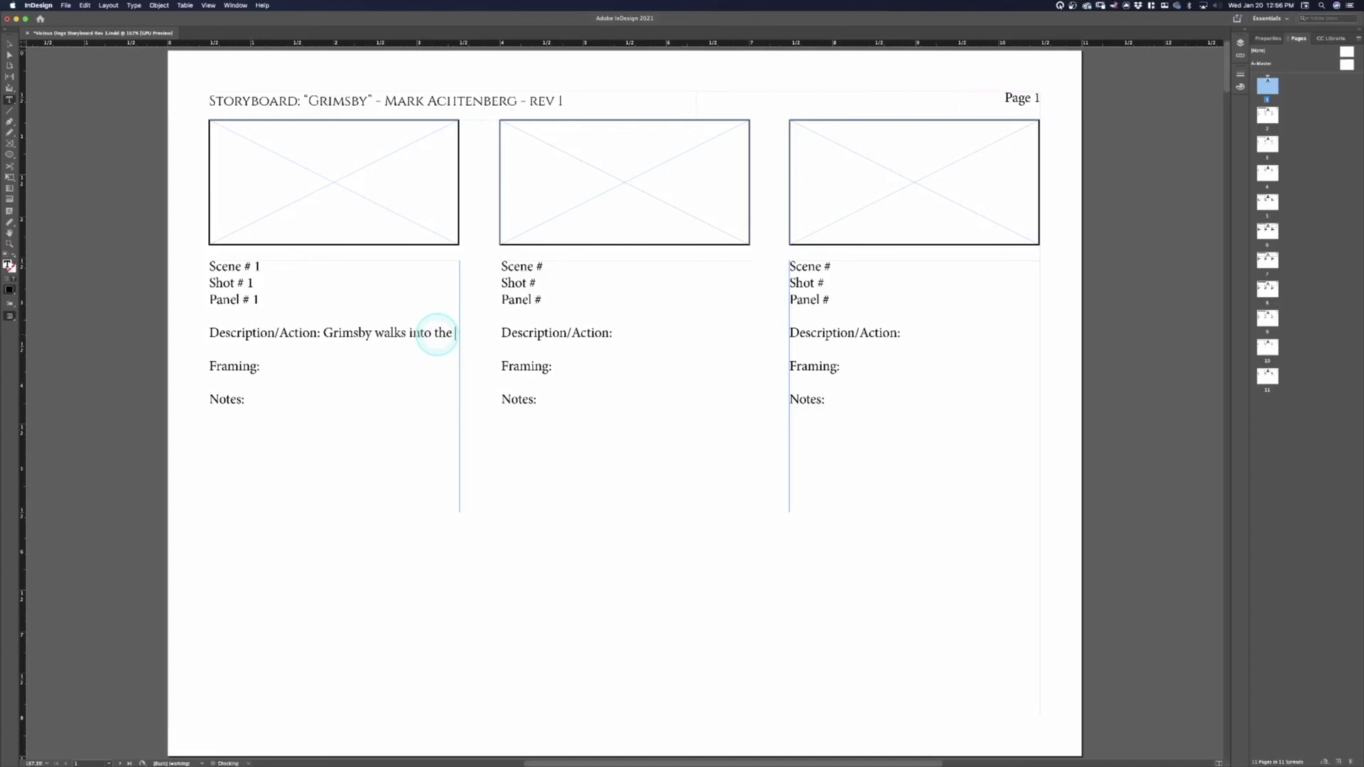
text(foyer of the capitol builing)
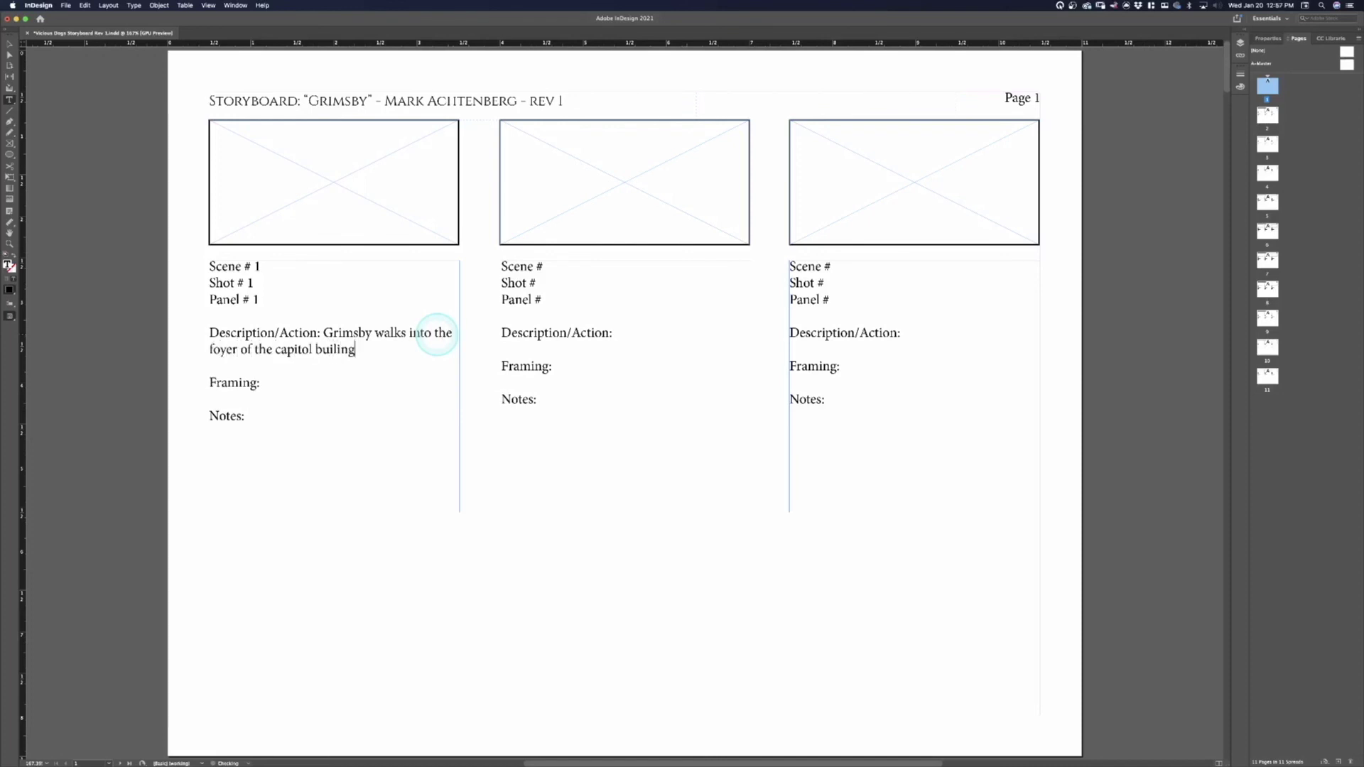